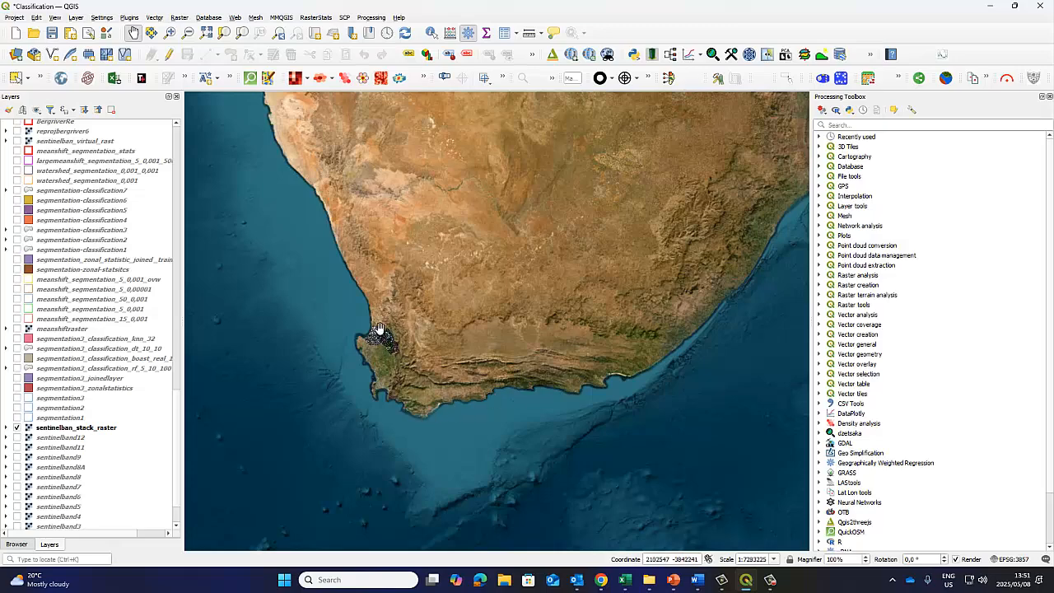
Examine the sentinelban_stack_raster extent on the map and look through the segmentation and classification layers in the layer list.
scroll(372, 340, up, 1)
scroll(372, 340, up, 1)
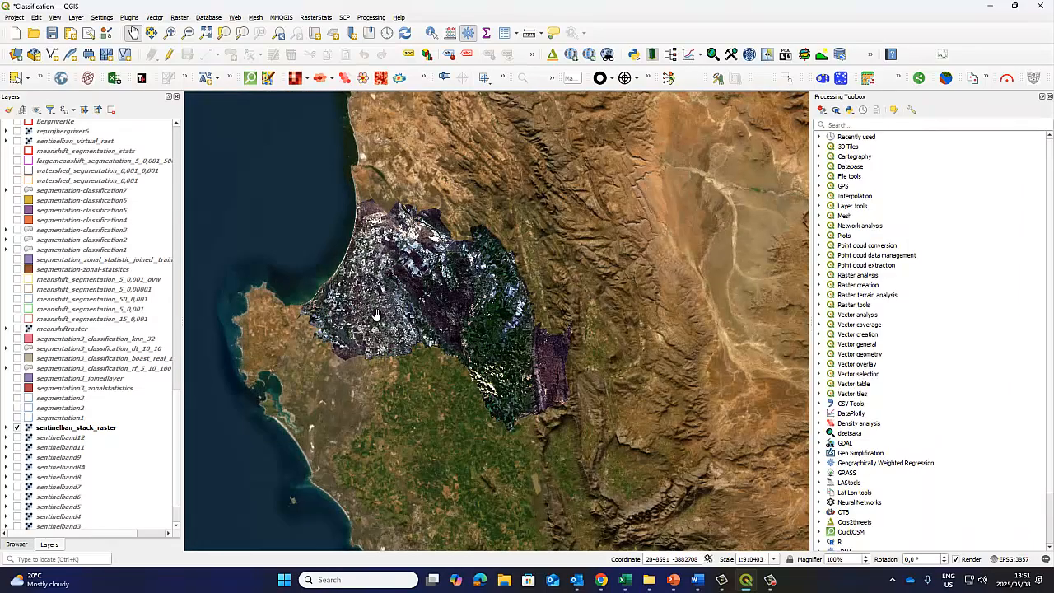
scroll(409, 315, up, 1)
drag(414, 320, 429, 313)
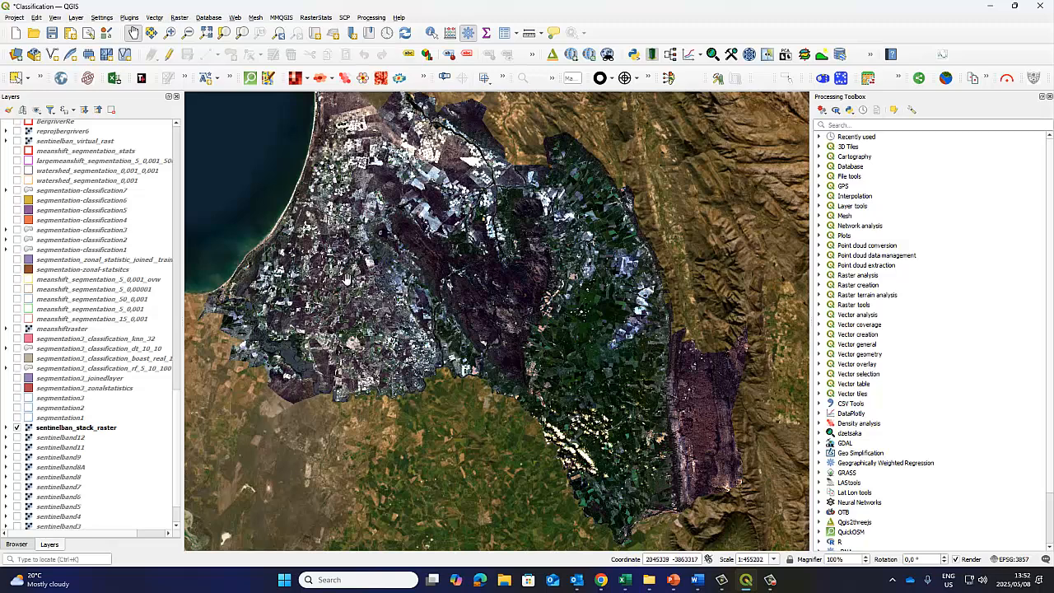
drag(350, 279, 352, 284)
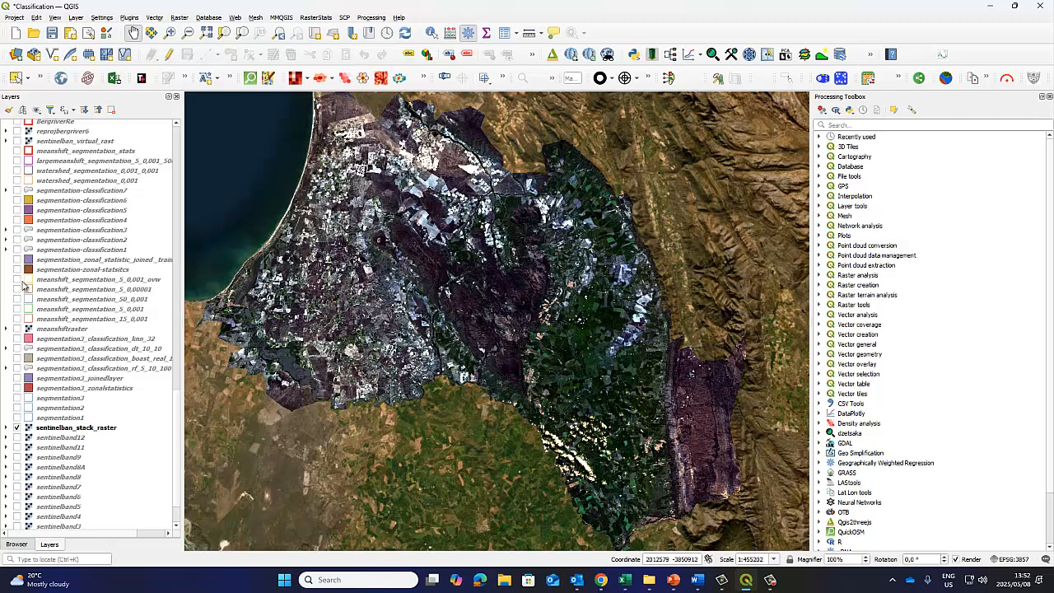
scroll(25, 286, up, 1)
scroll(26, 286, up, 2)
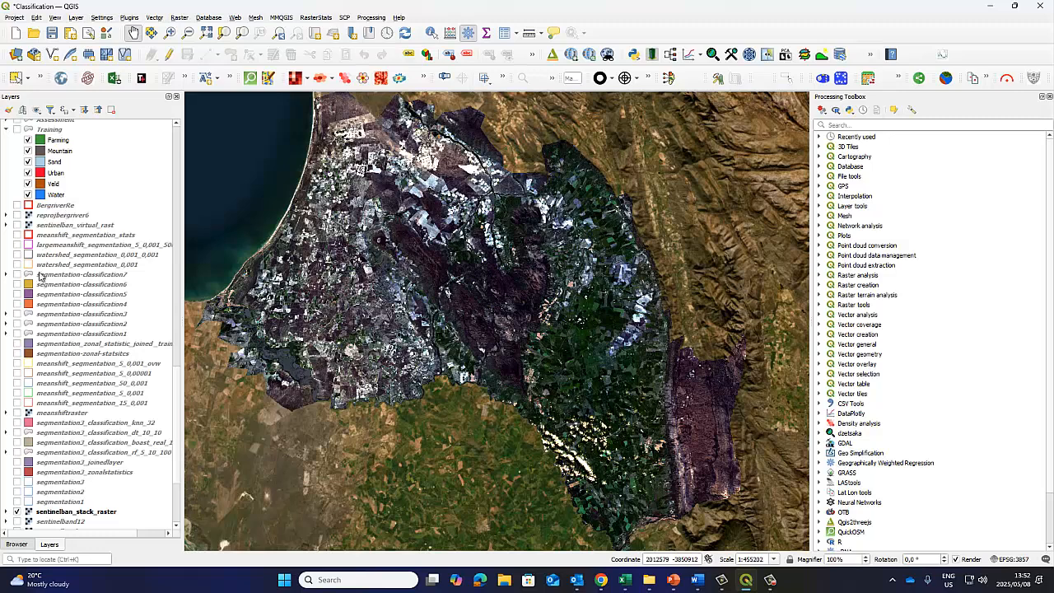
scroll(42, 277, down, 3)
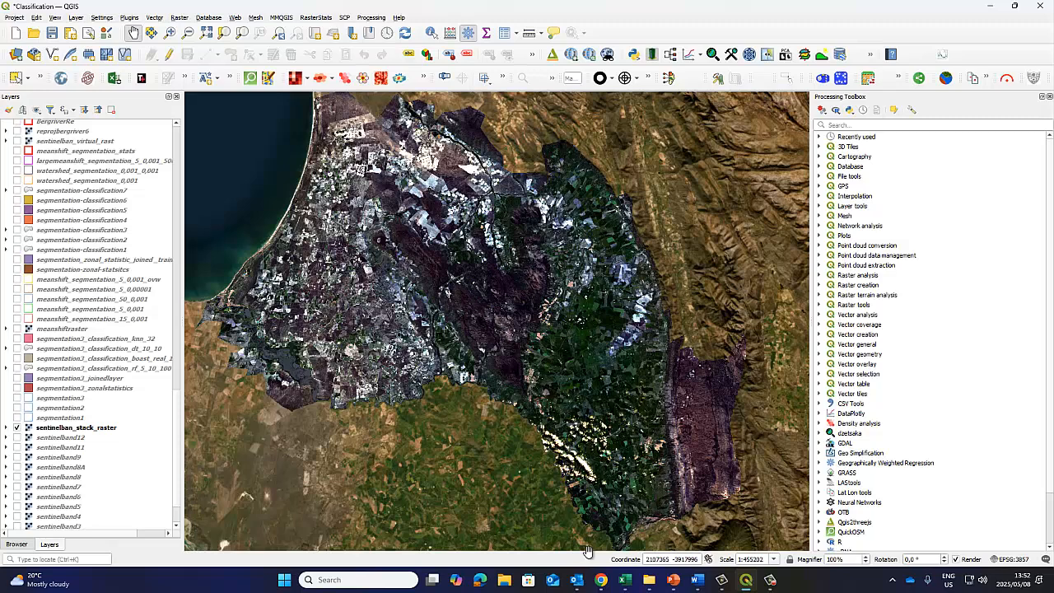
Switch to Chrome, view the View From Space channel's videos sorted by Popular and by Latest, and return to QGIS.
mouse_move(603, 582)
click(643, 528)
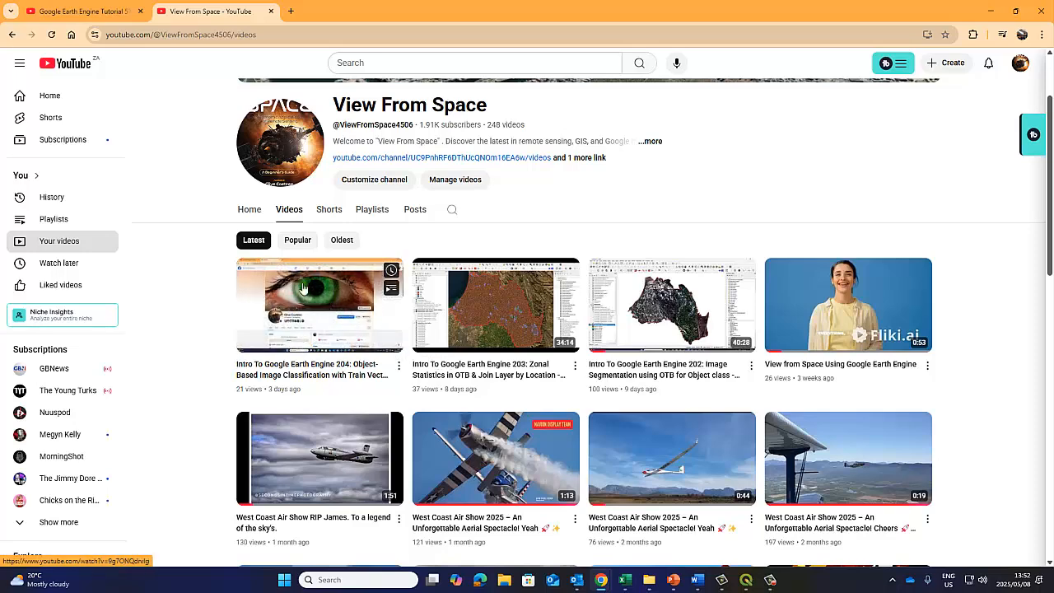
click(297, 240)
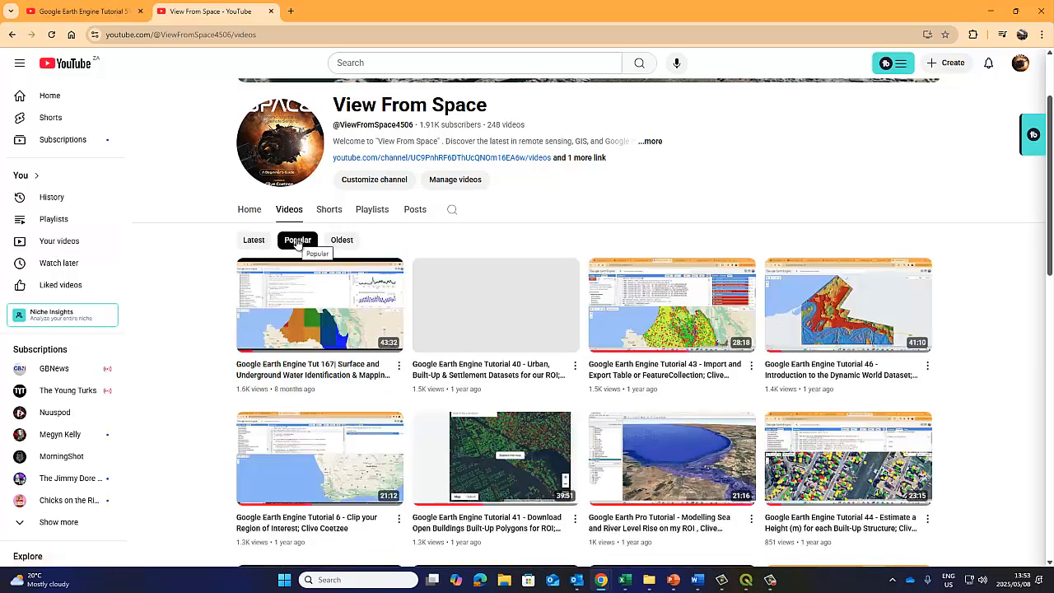
click(254, 241)
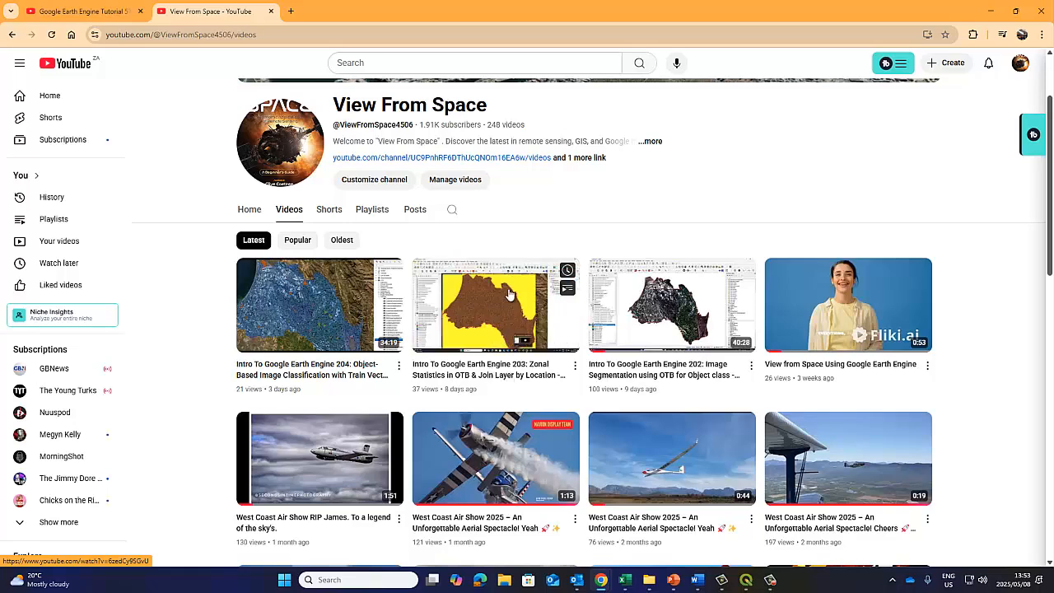
mouse_move(342, 313)
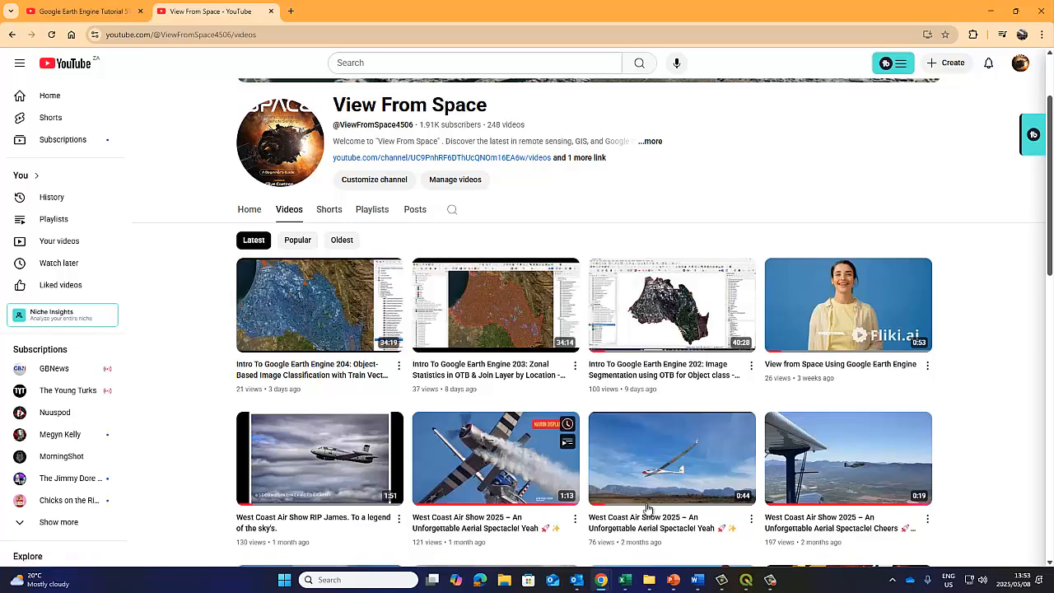
click(747, 585)
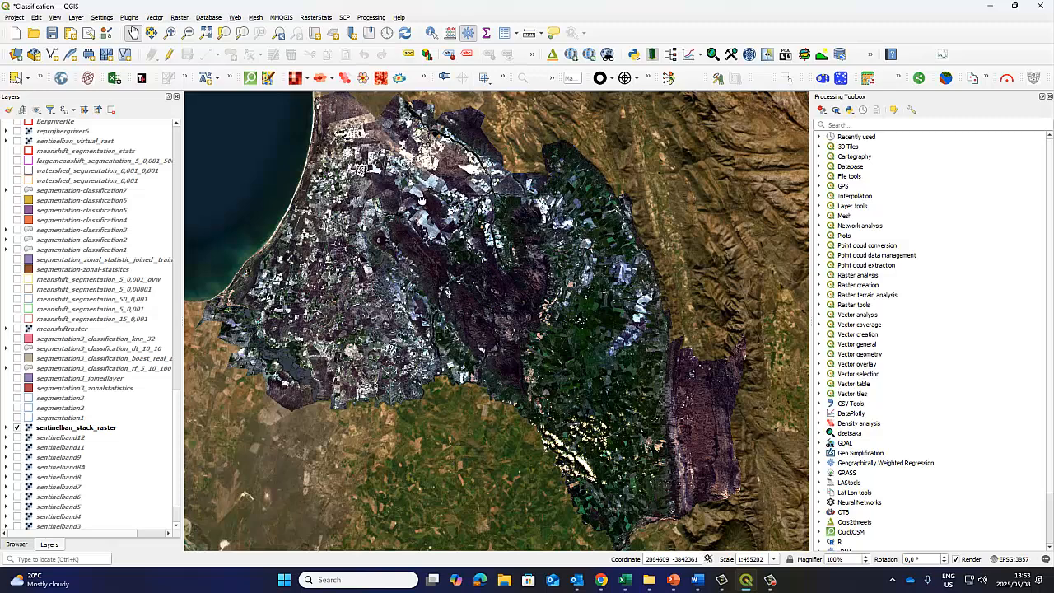
Look through the OTB Segmentation algorithms in the Processing Toolbox and collapse that group again.
drag(419, 192, 420, 202)
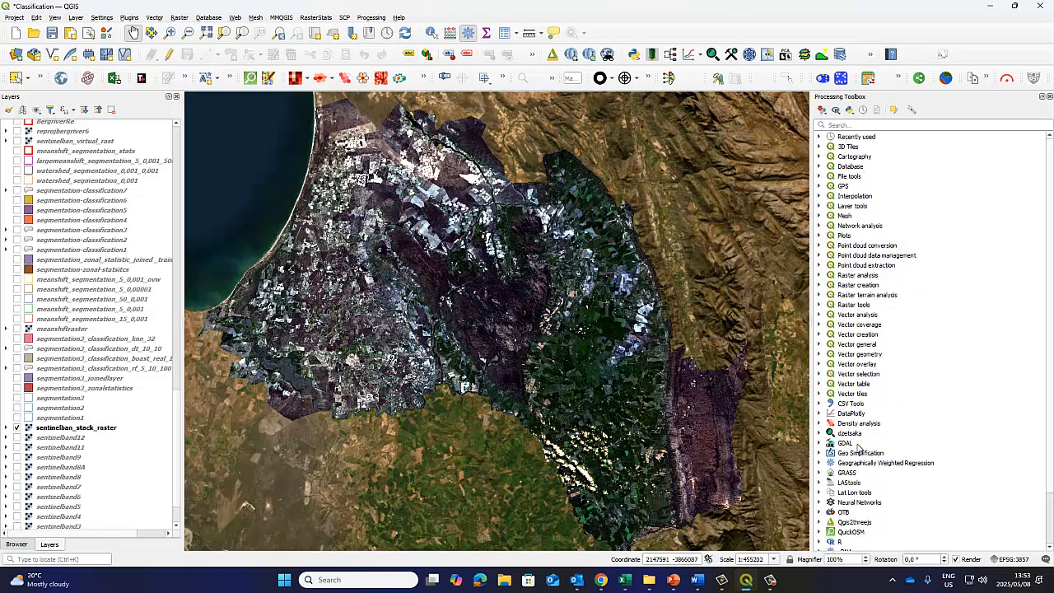
scroll(861, 449, down, 2)
click(822, 454)
scroll(863, 449, down, 2)
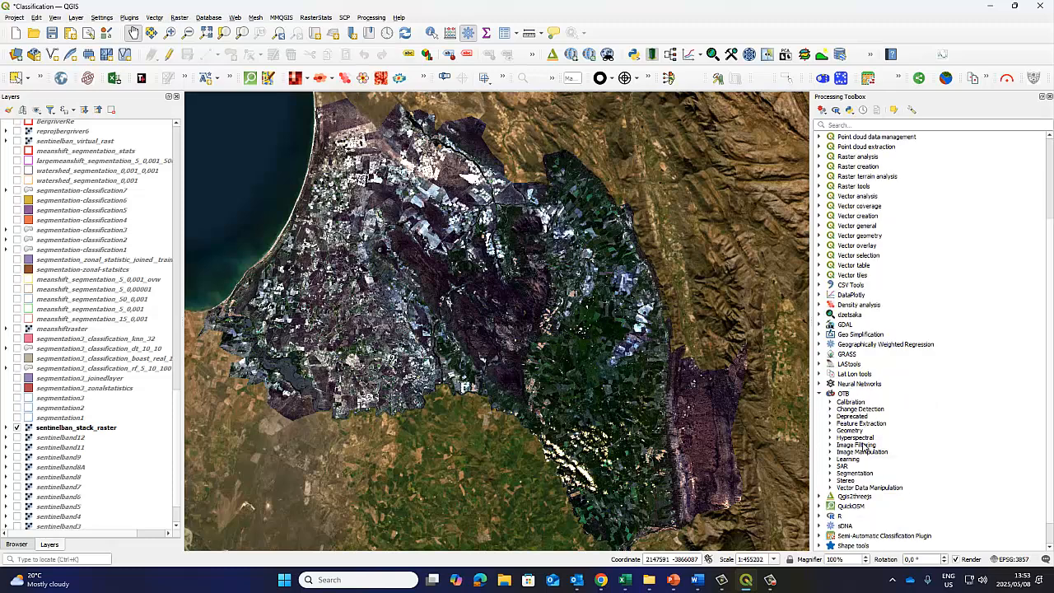
scroll(864, 449, down, 1)
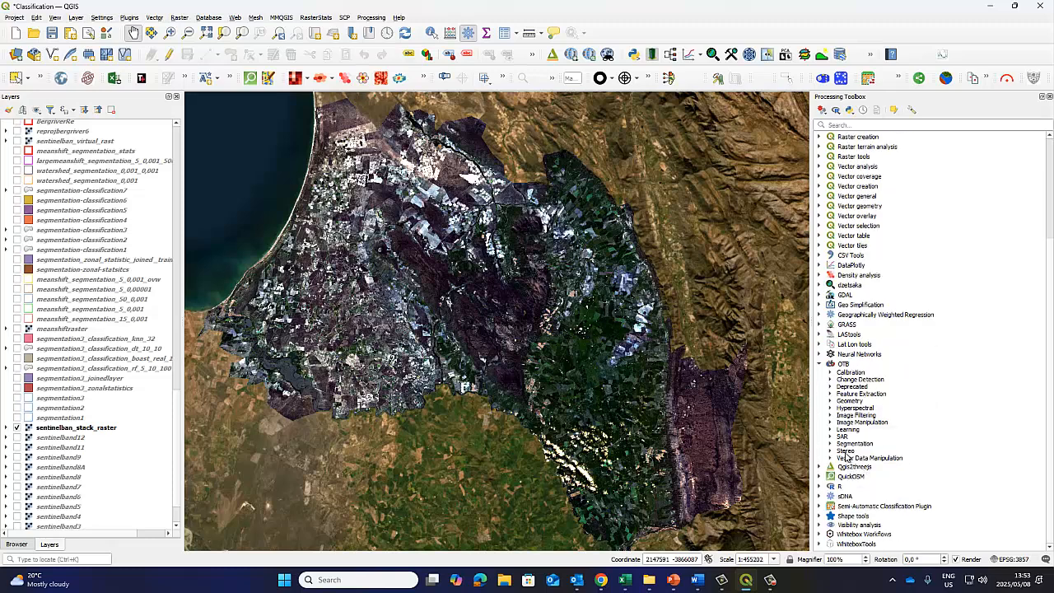
click(848, 445)
double_click(850, 445)
scroll(873, 462, down, 3)
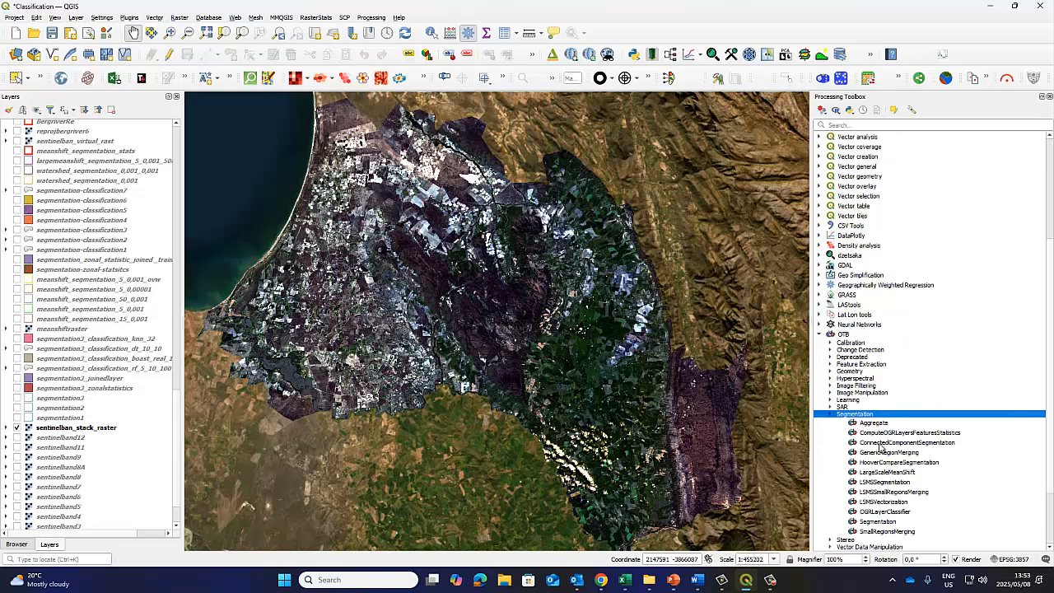
click(880, 464)
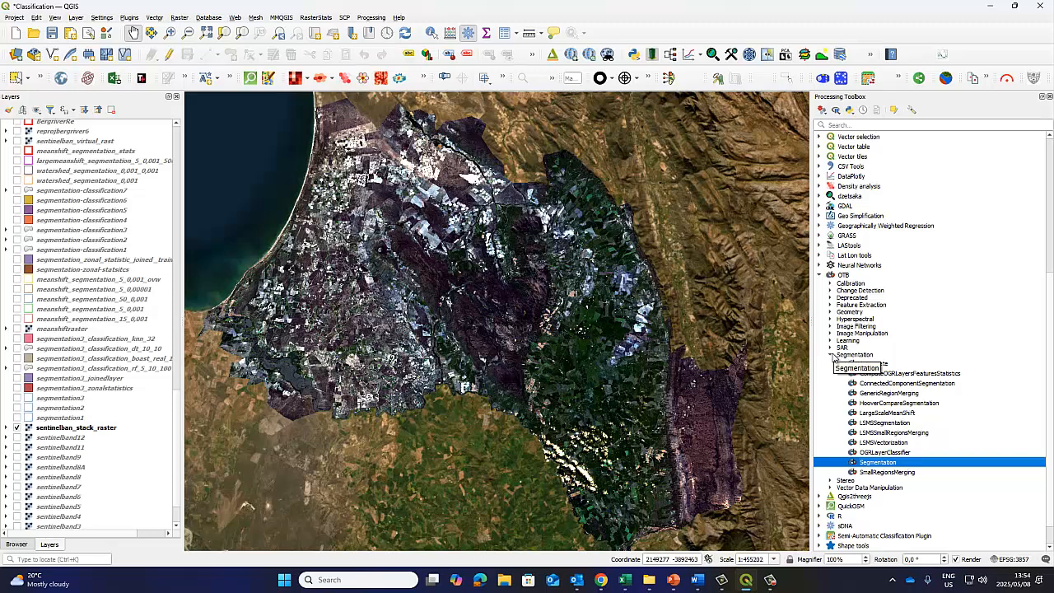
click(831, 355)
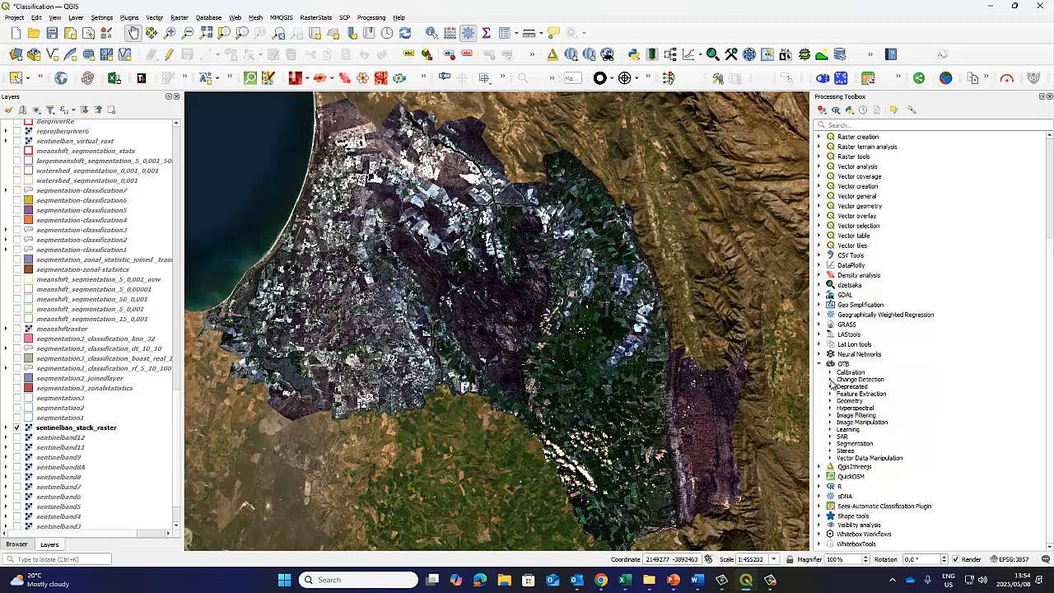
Open the TrainVectorClassifier tool from the OTB Learning algorithms and place its dialog over the map.
double_click(867, 430)
scroll(903, 432, down, 7)
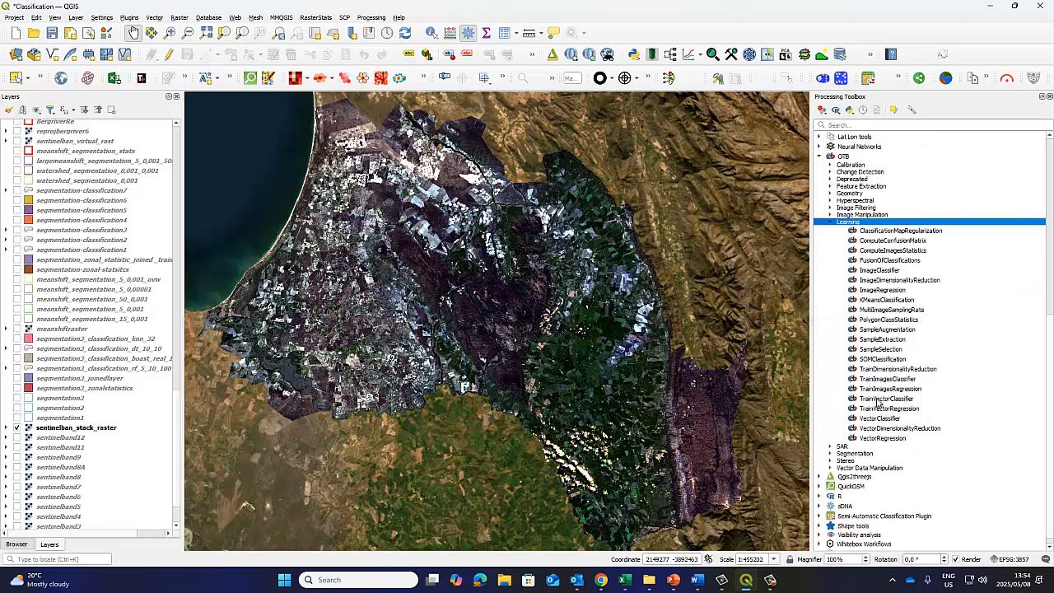
click(880, 398)
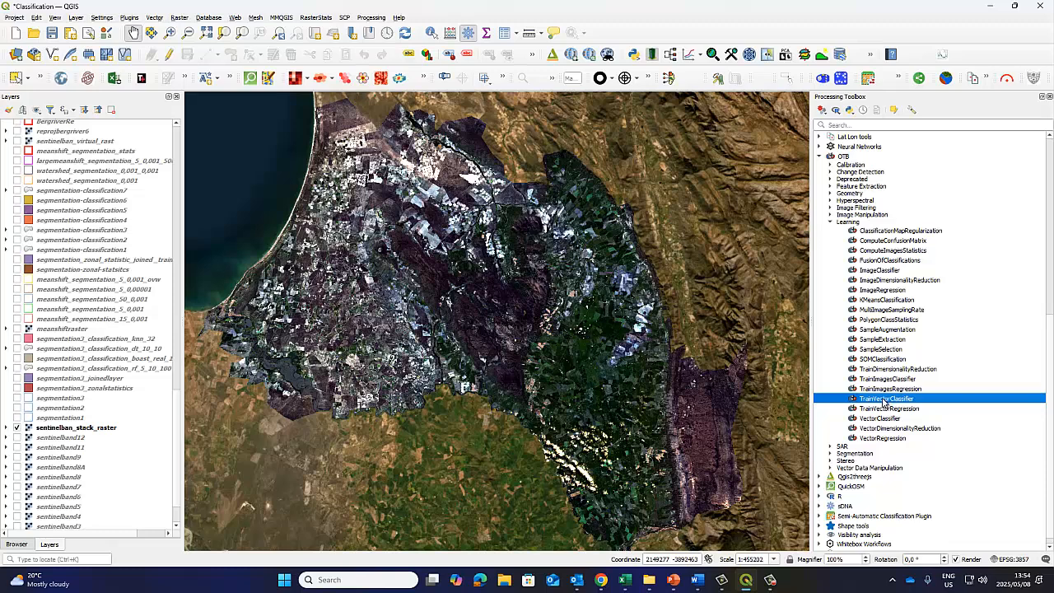
double_click(884, 401)
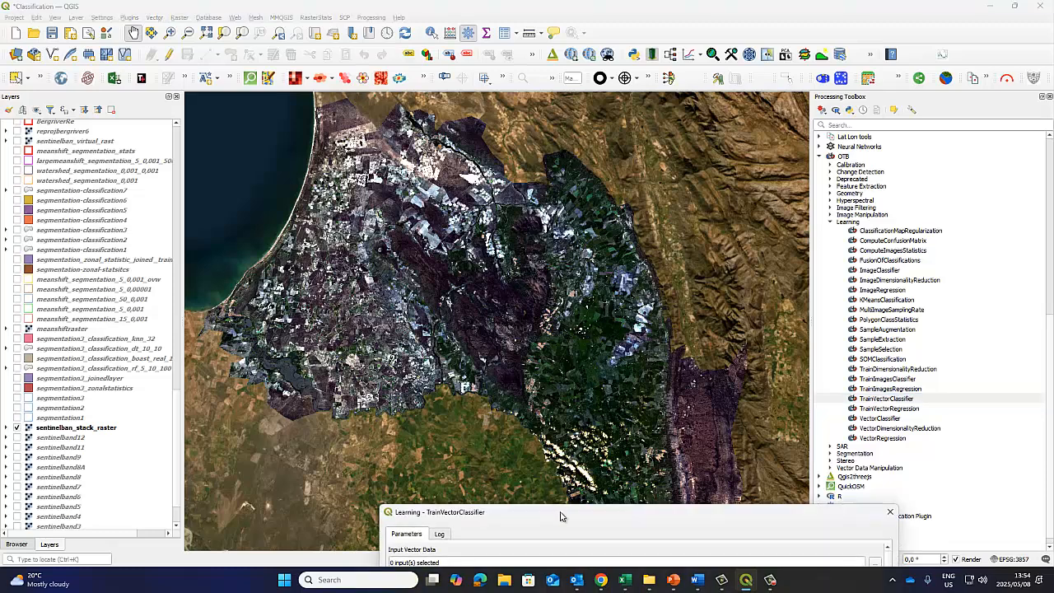
drag(562, 515, 422, 127)
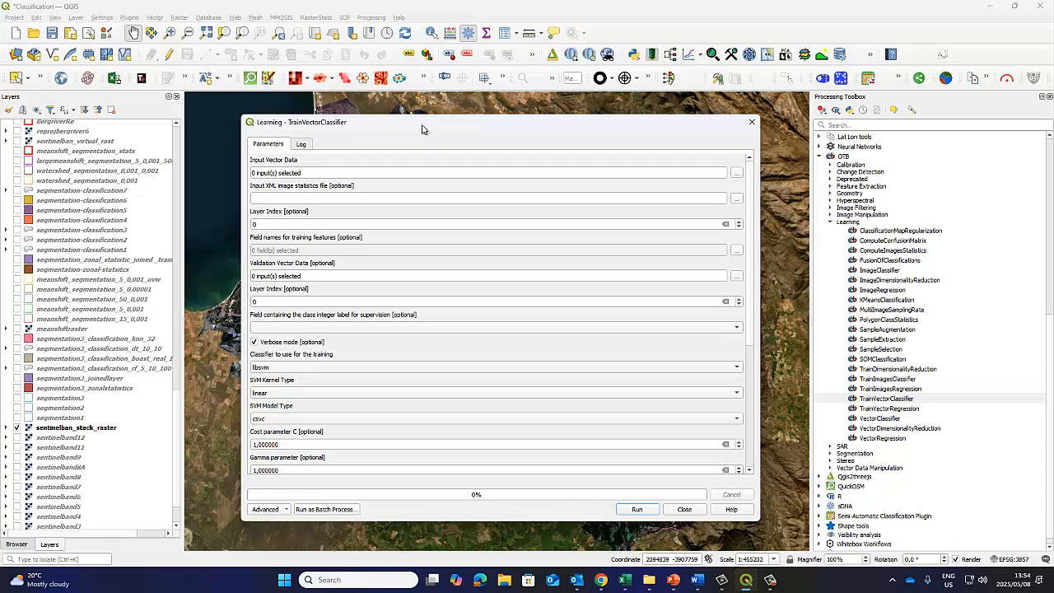
drag(421, 129, 466, 153)
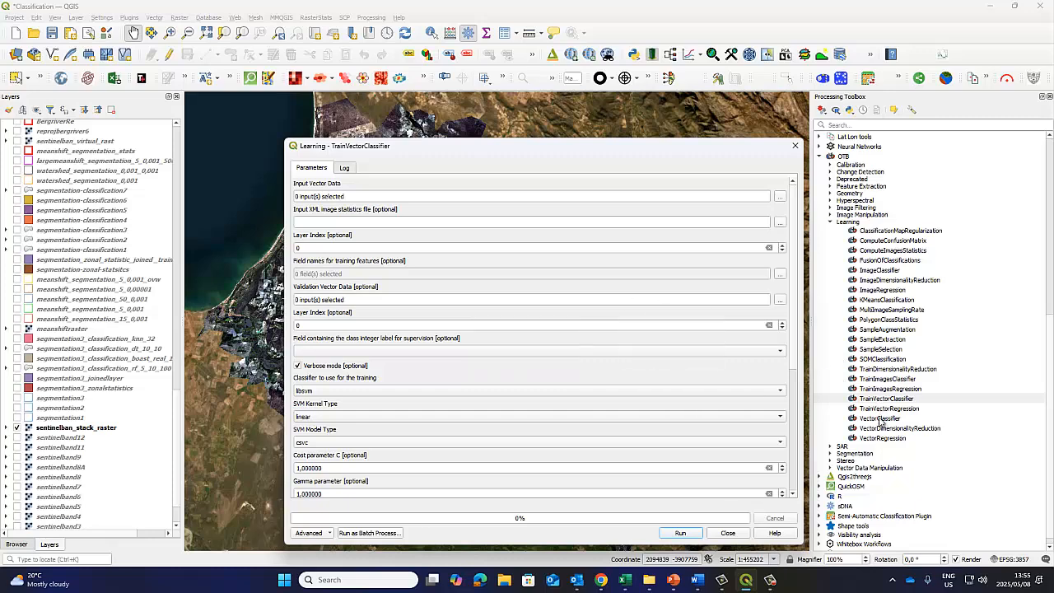
Open the VectorClassifier tool from the OTB Learning algorithms and move its dialog beside the TrainVectorClassifier dialog.
double_click(880, 418)
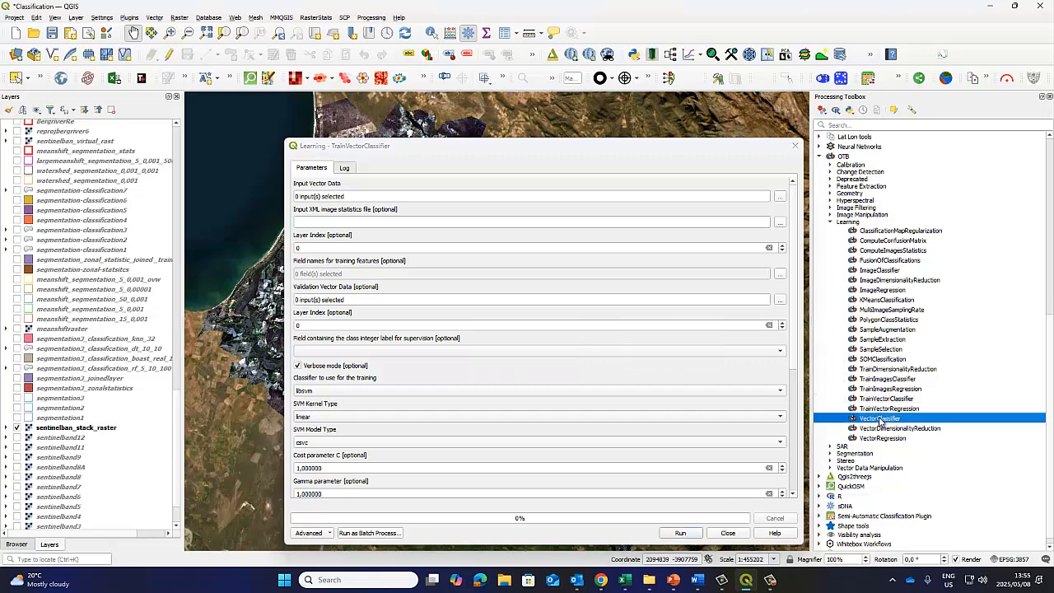
drag(621, 578, 687, 203)
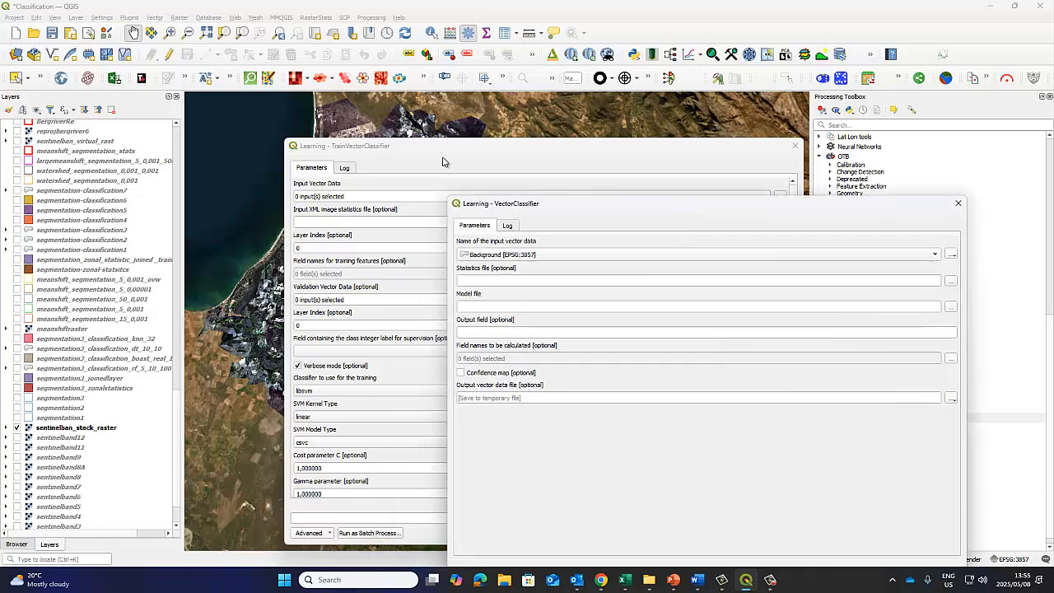
drag(441, 150, 190, 168)
click(631, 206)
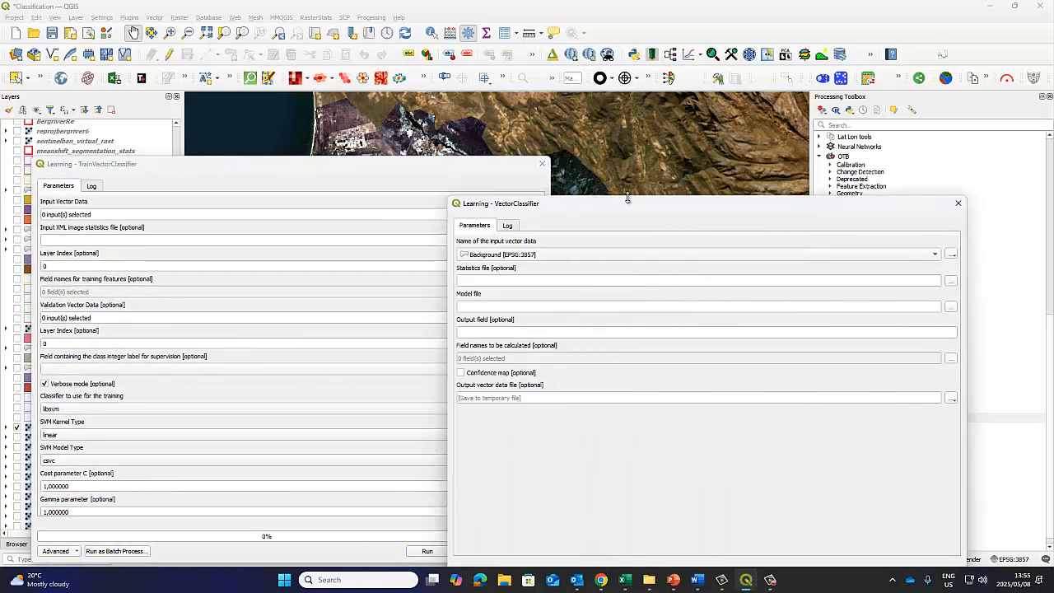
drag(613, 208, 714, 169)
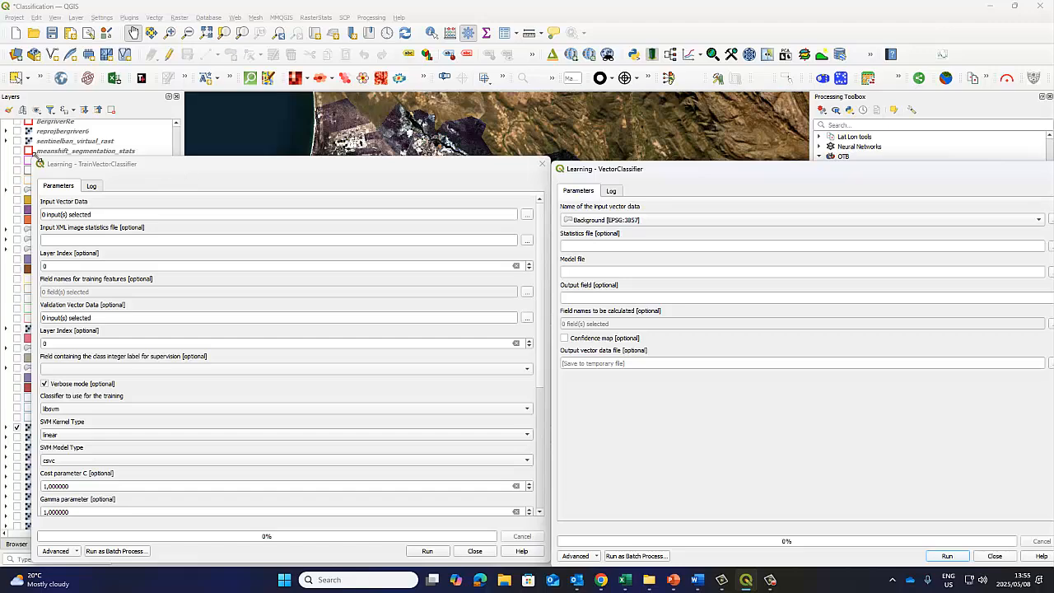
Shrink the TrainVectorClassifier and VectorClassifier dialogs and arrange them side by side so both are fully on screen.
drag(33, 159, 141, 233)
drag(241, 241, 159, 159)
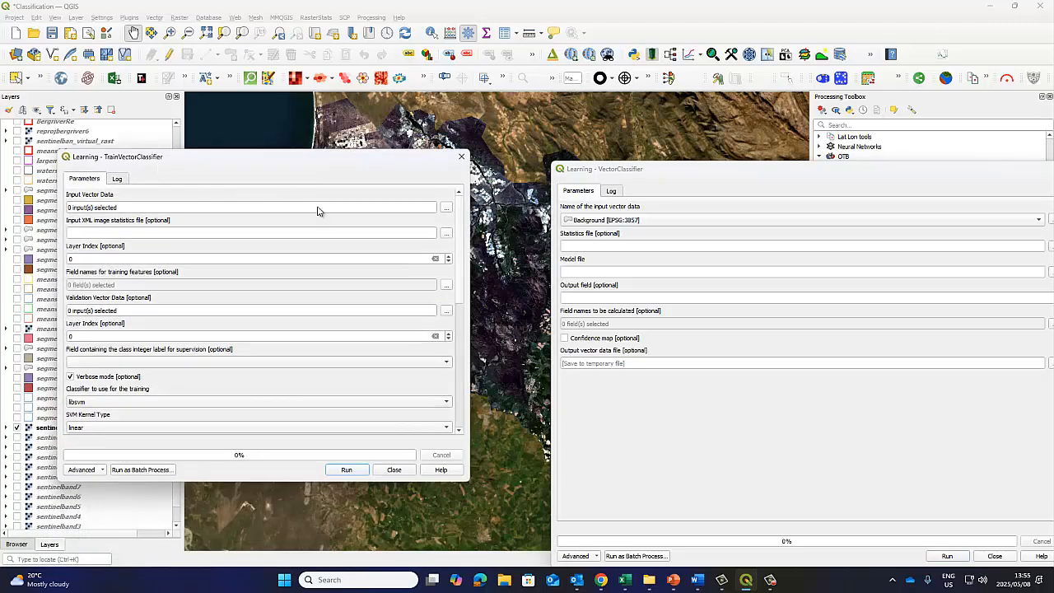
drag(552, 162, 636, 220)
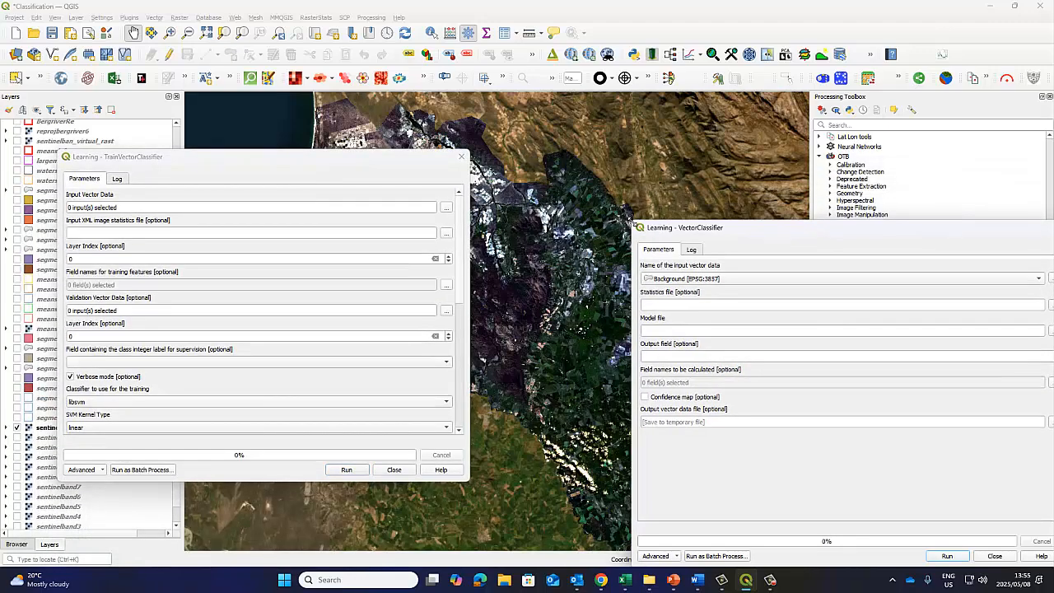
drag(714, 229, 603, 168)
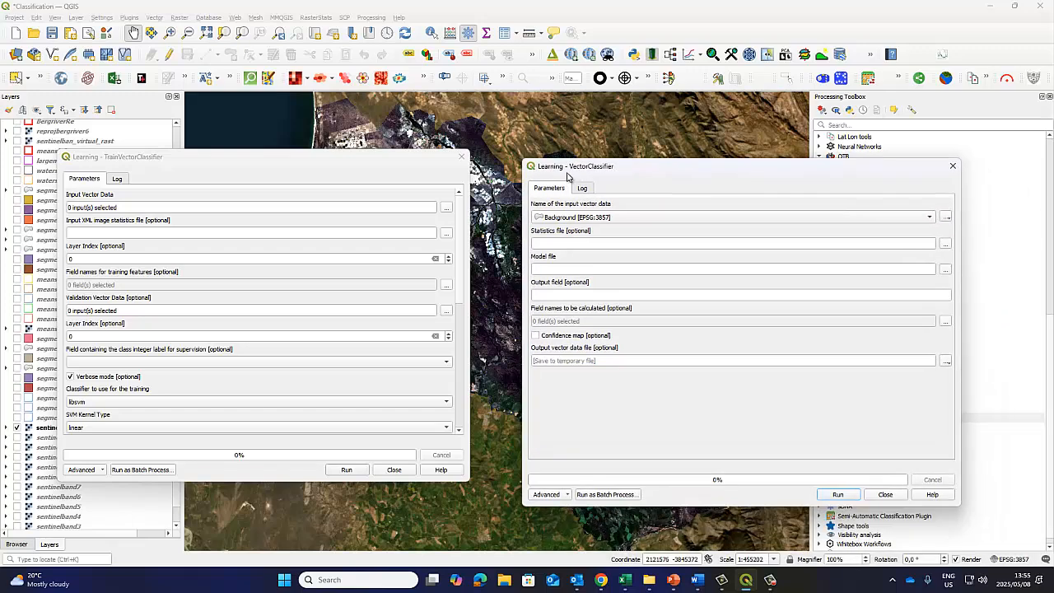
drag(523, 159, 537, 167)
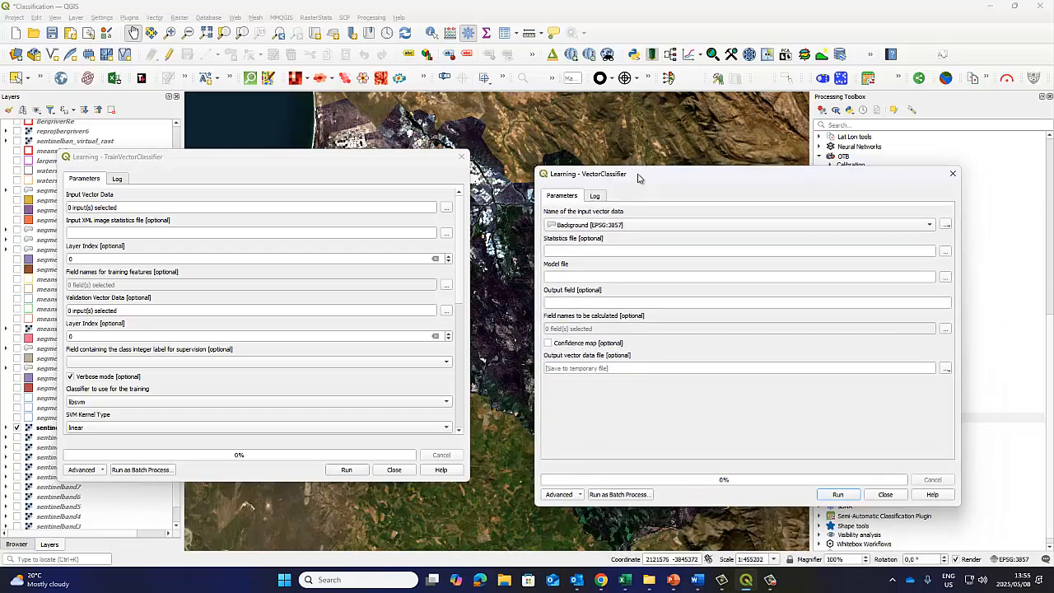
drag(644, 179, 605, 166)
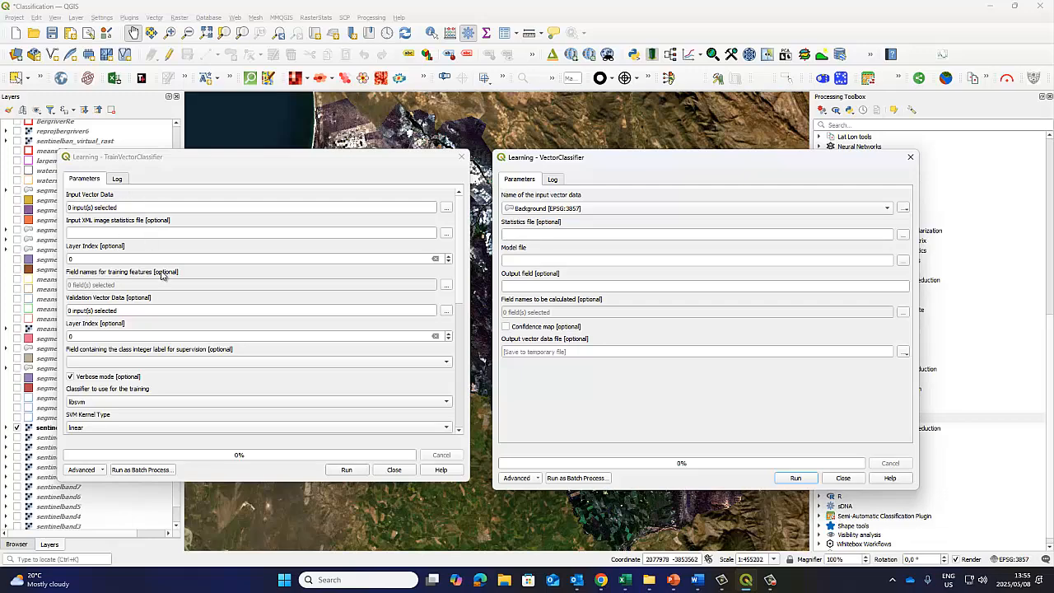
Review the TrainVectorClassifier parameters through to its output settings and the input vector layers offered in VectorClassifier.
drag(459, 305, 453, 425)
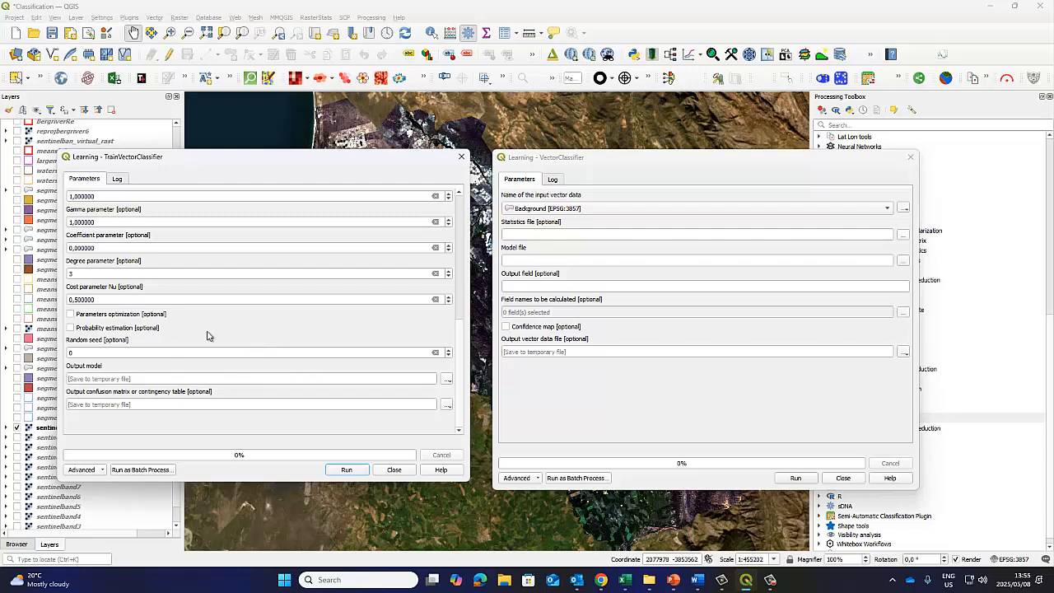
scroll(461, 379, up, 10)
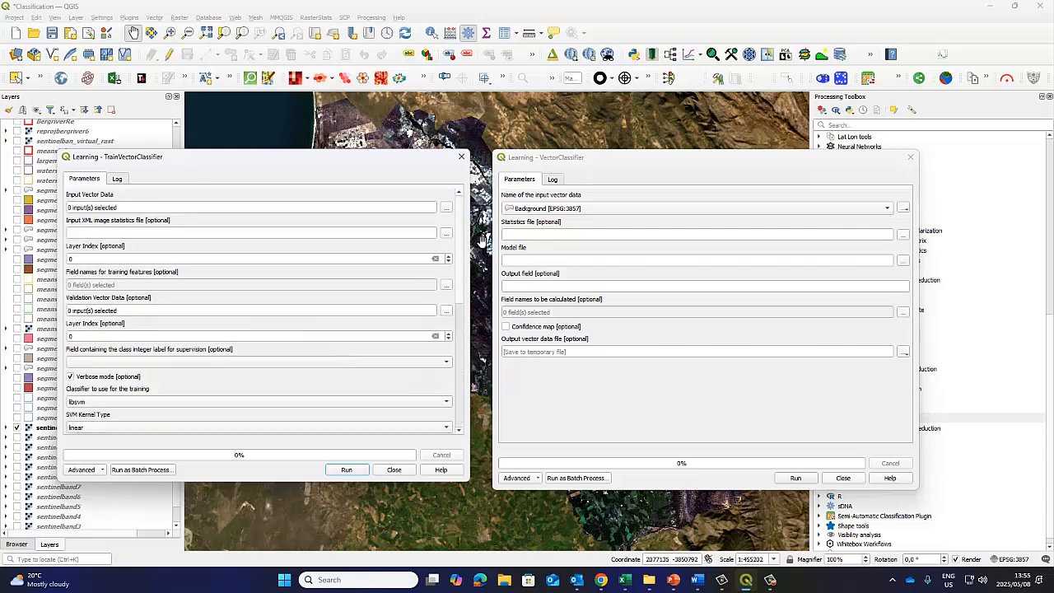
click(524, 259)
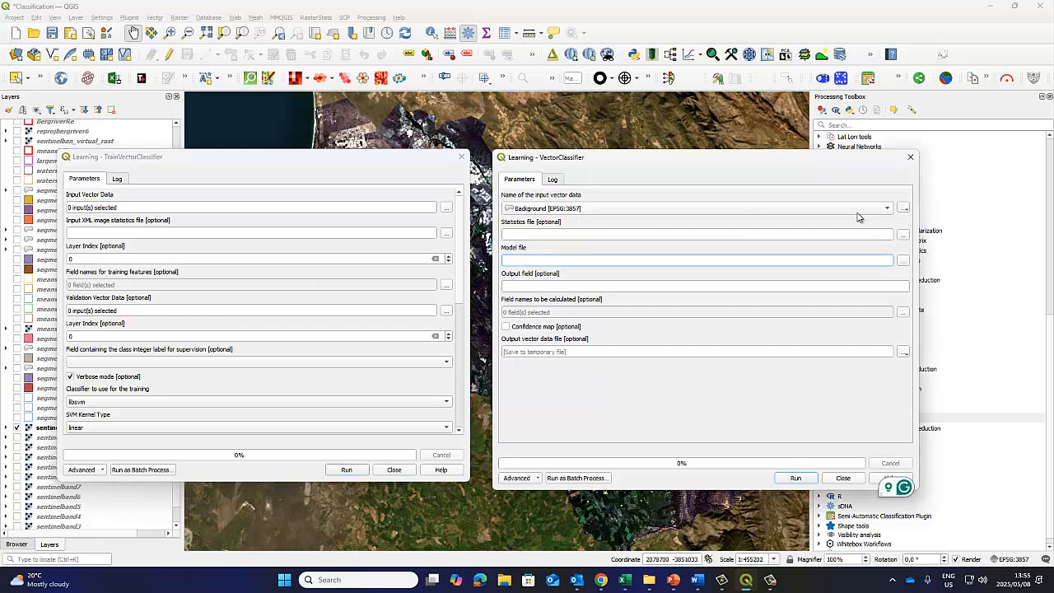
click(888, 209)
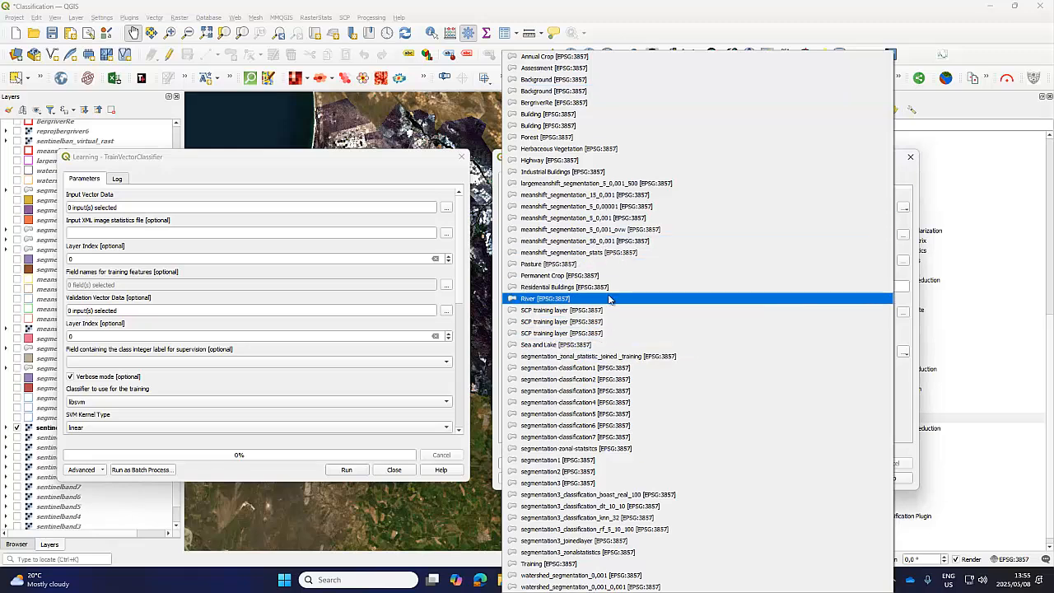
click(97, 209)
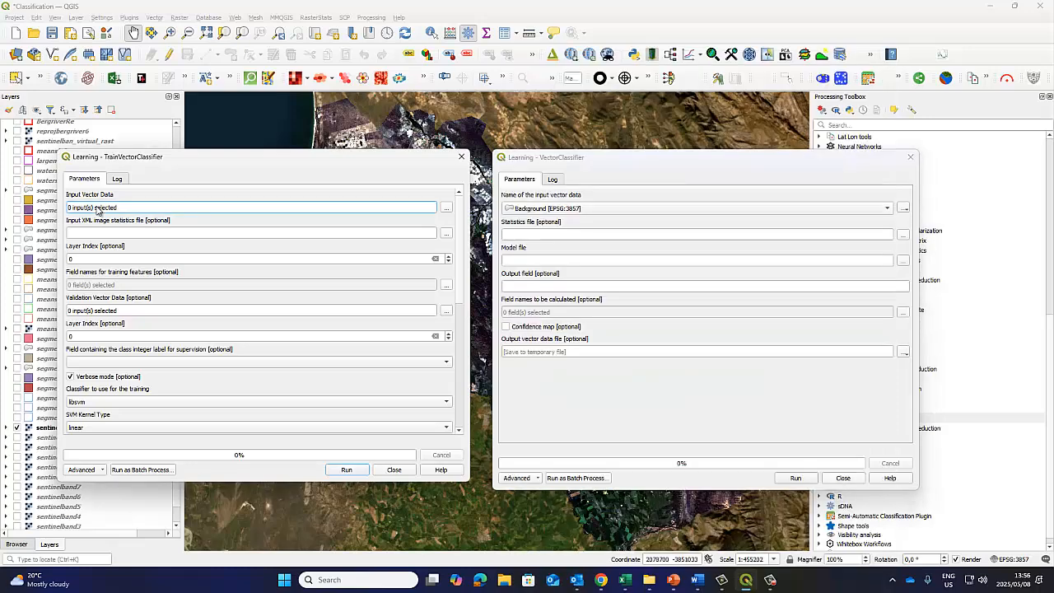
Select the segmentation3_joinedlayer layer as the input vector data for TrainVectorClassifier.
click(445, 209)
scroll(211, 337, down, 2)
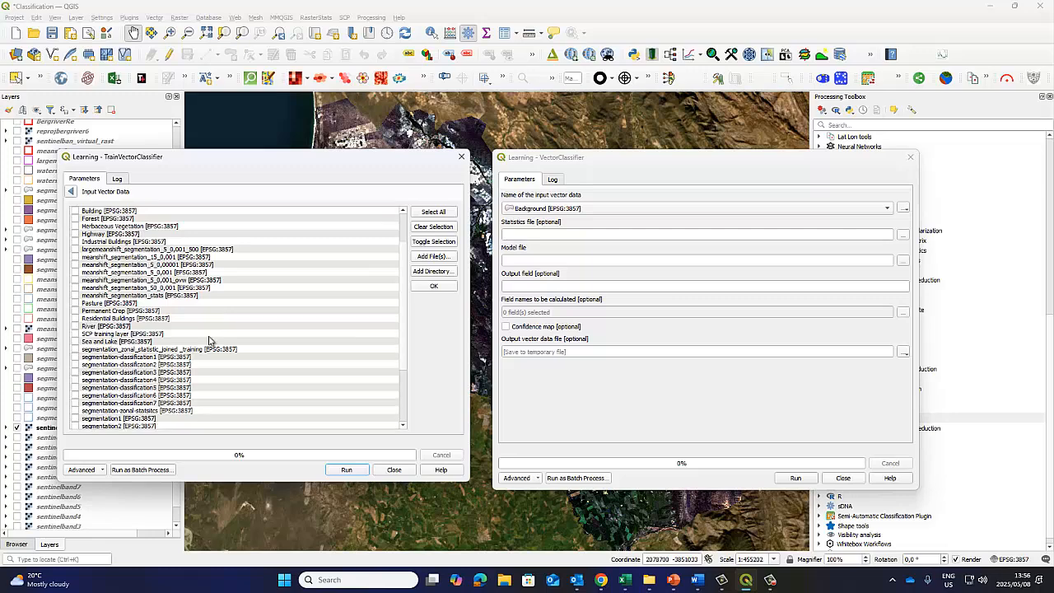
scroll(209, 340, down, 3)
scroll(209, 340, down, 1)
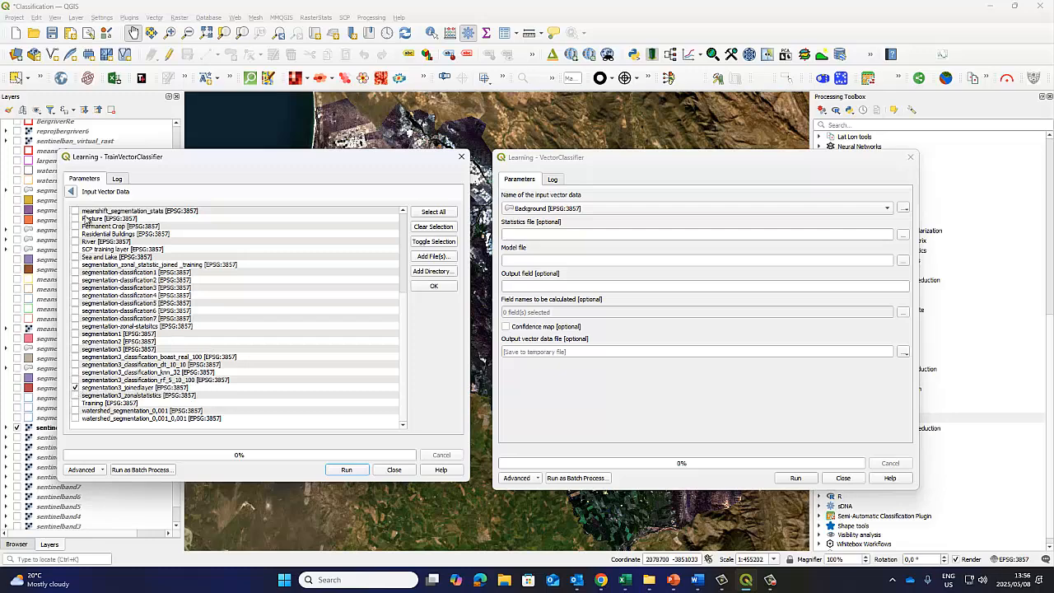
click(71, 191)
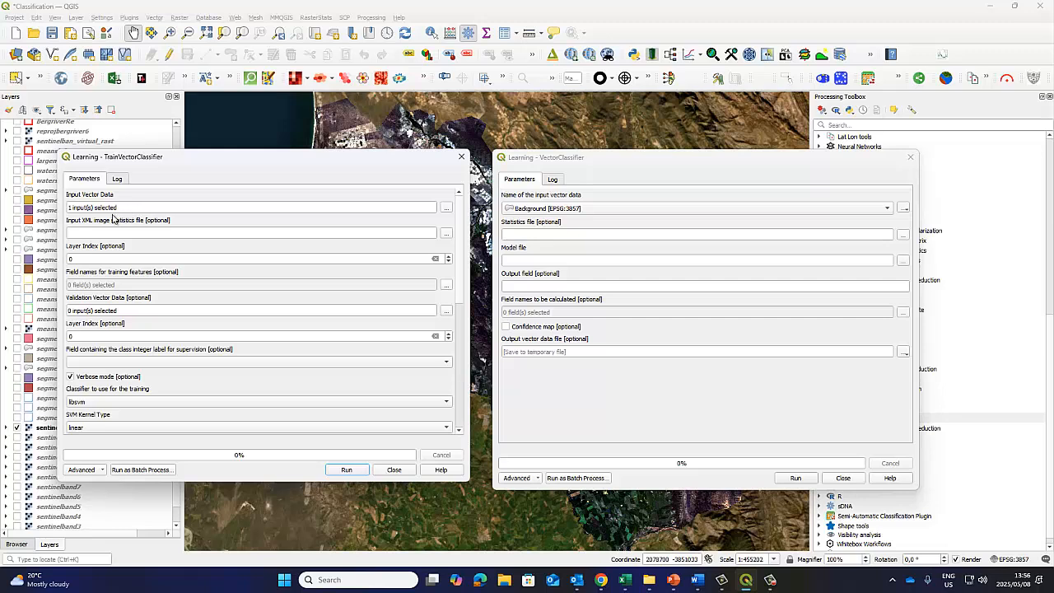
Choose the mean fields from mean_0 to mean_11 as the training features in TrainVectorClassifier.
click(446, 285)
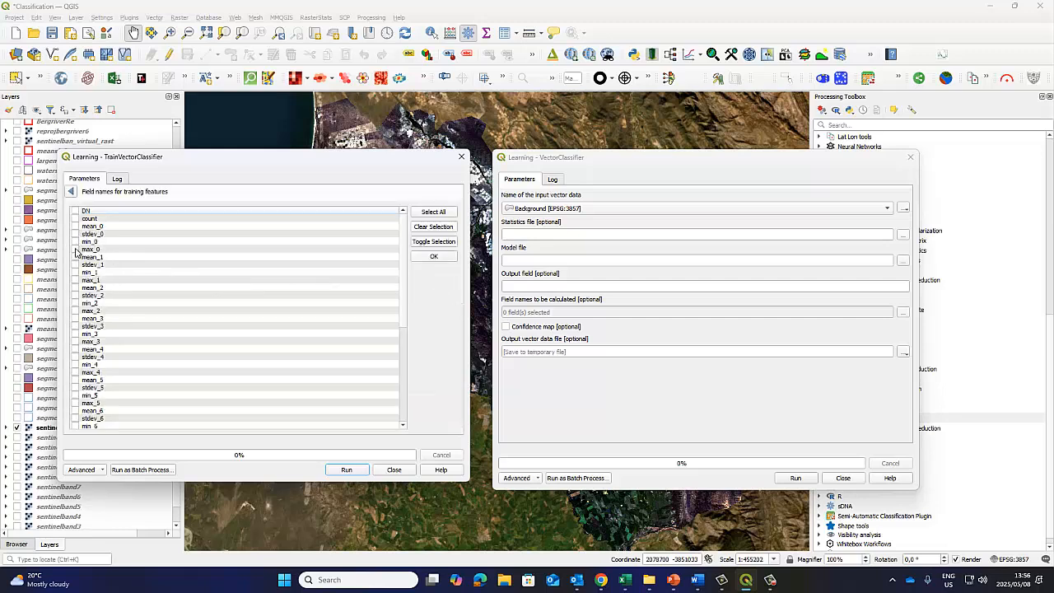
click(75, 257)
click(75, 380)
click(75, 411)
scroll(393, 364, down, 4)
scroll(245, 360, down, 3)
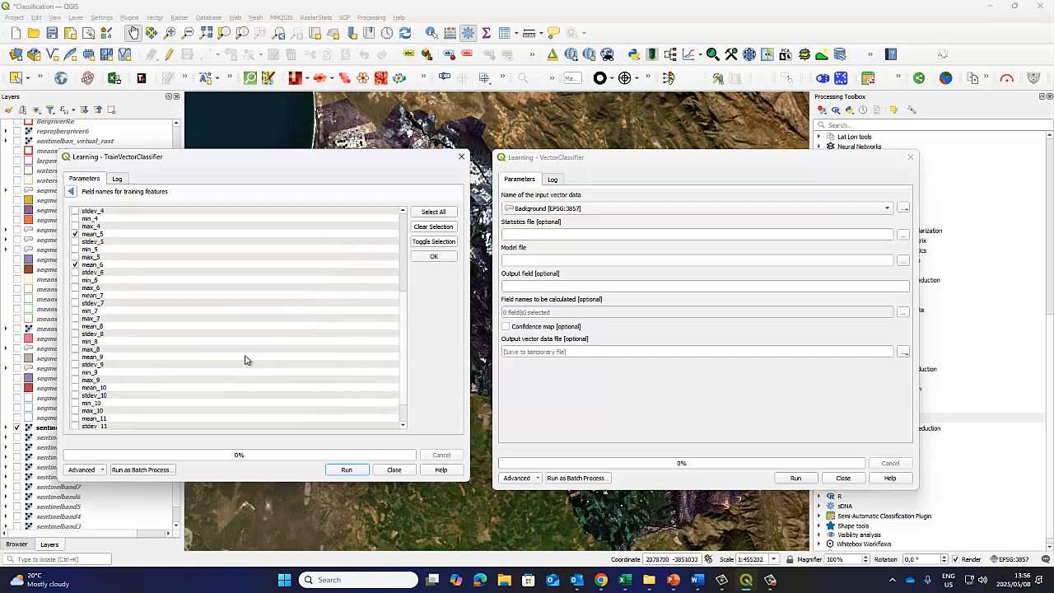
click(75, 295)
click(75, 326)
click(75, 358)
click(76, 387)
scroll(404, 321, down, 2)
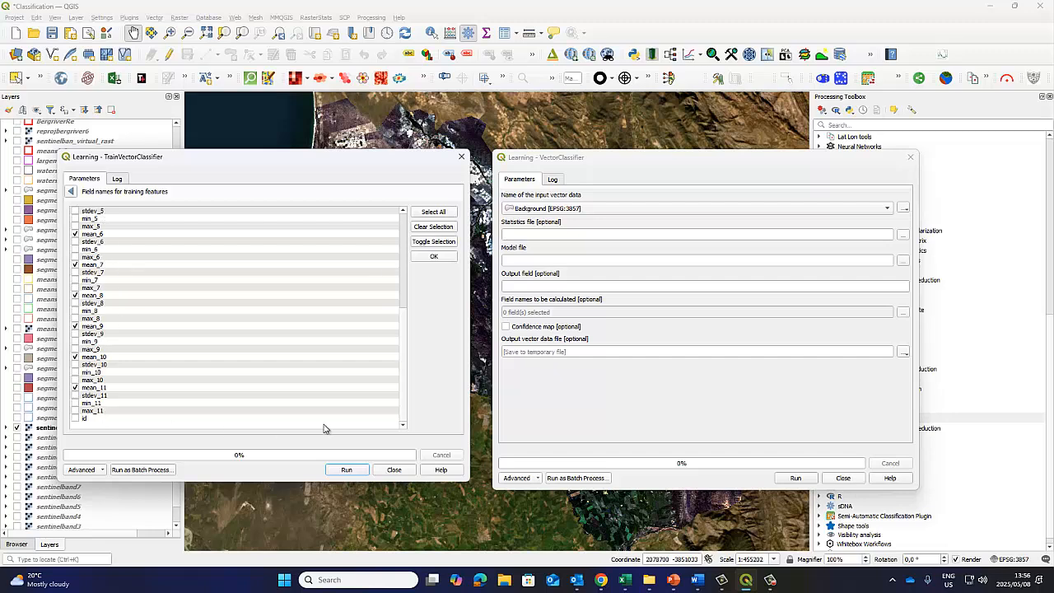
scroll(408, 338, up, 8)
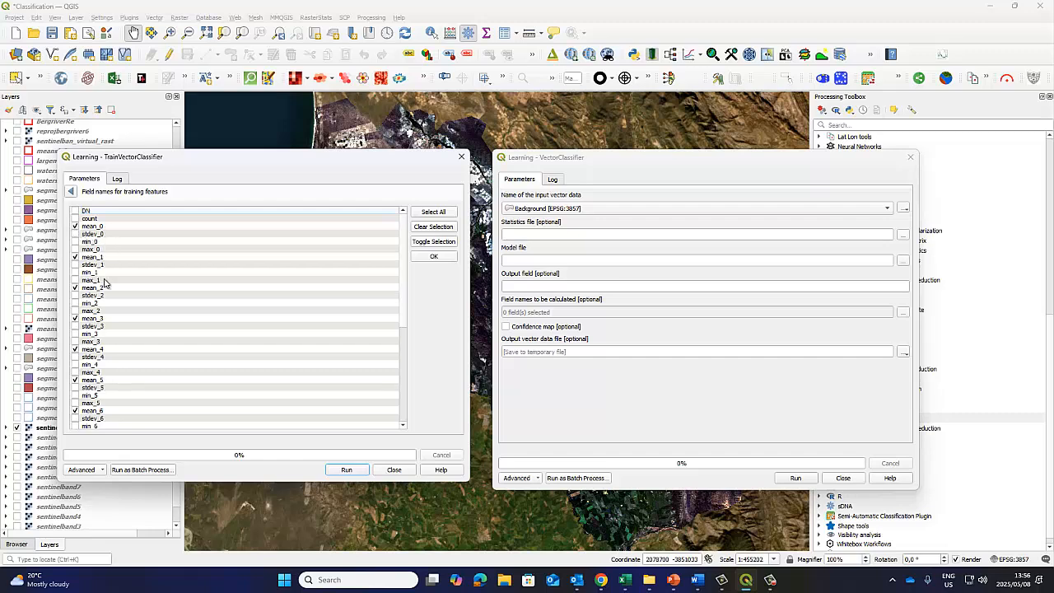
click(71, 191)
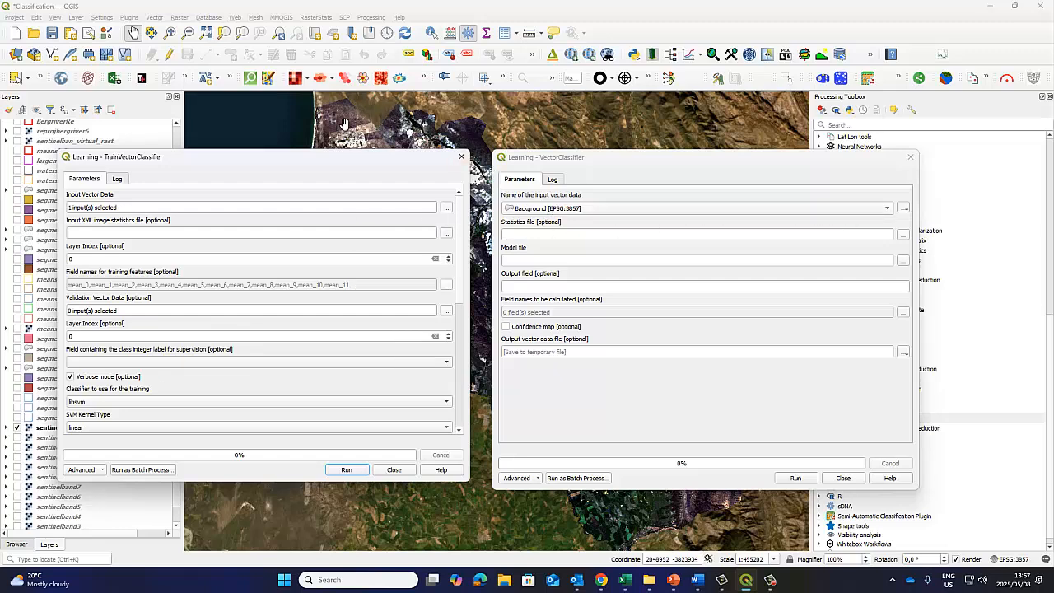
Set the VectorClassifier input vector data to the segmentation3_zonalstatistics layer.
click(882, 207)
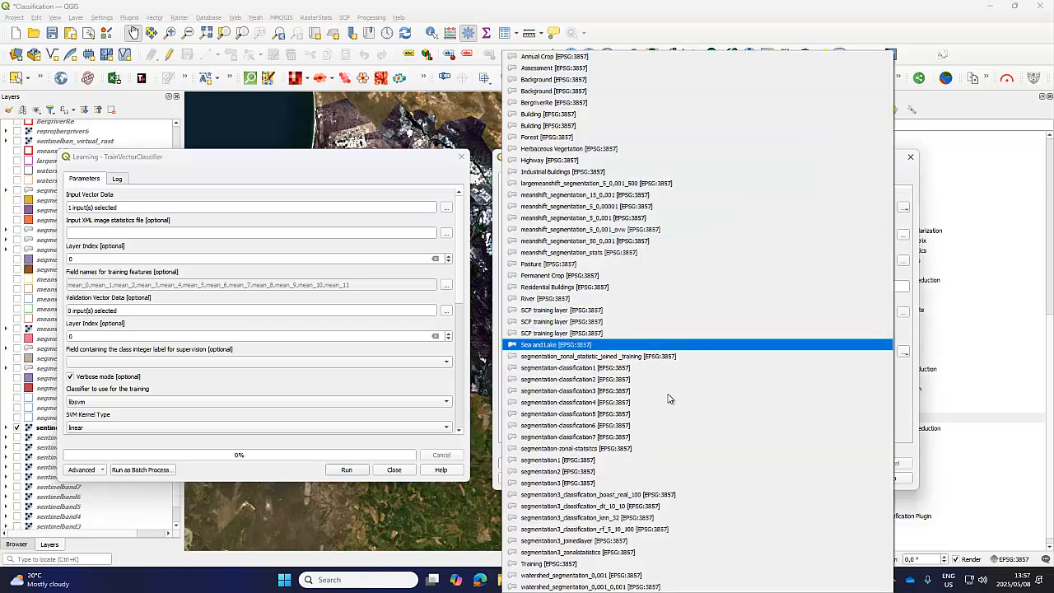
click(597, 552)
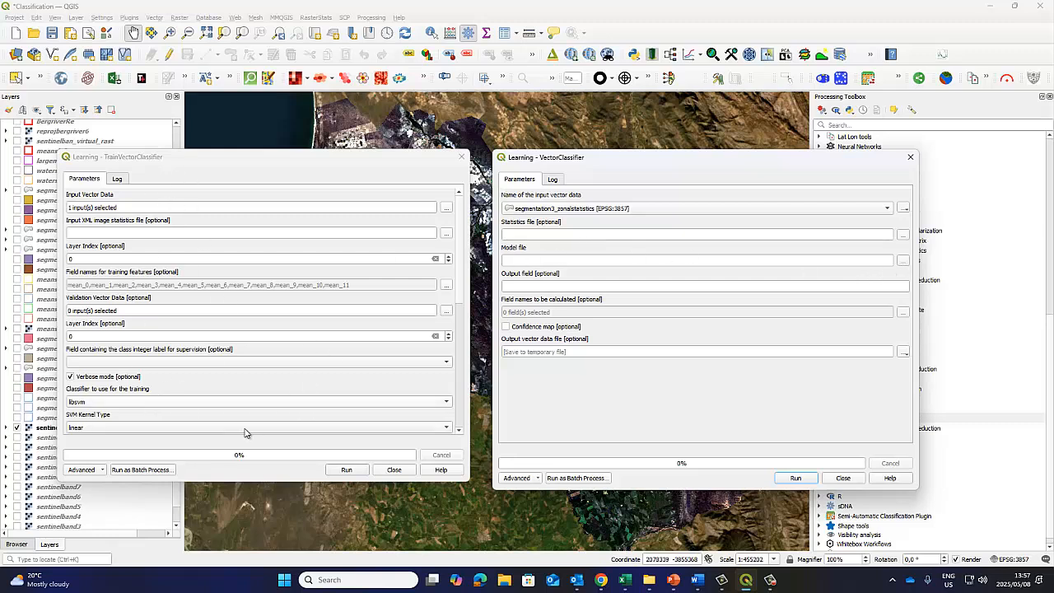
Load segmentation3_classification_knn_32.prj from the Image Classification folder as the VectorClassifier model file.
click(904, 260)
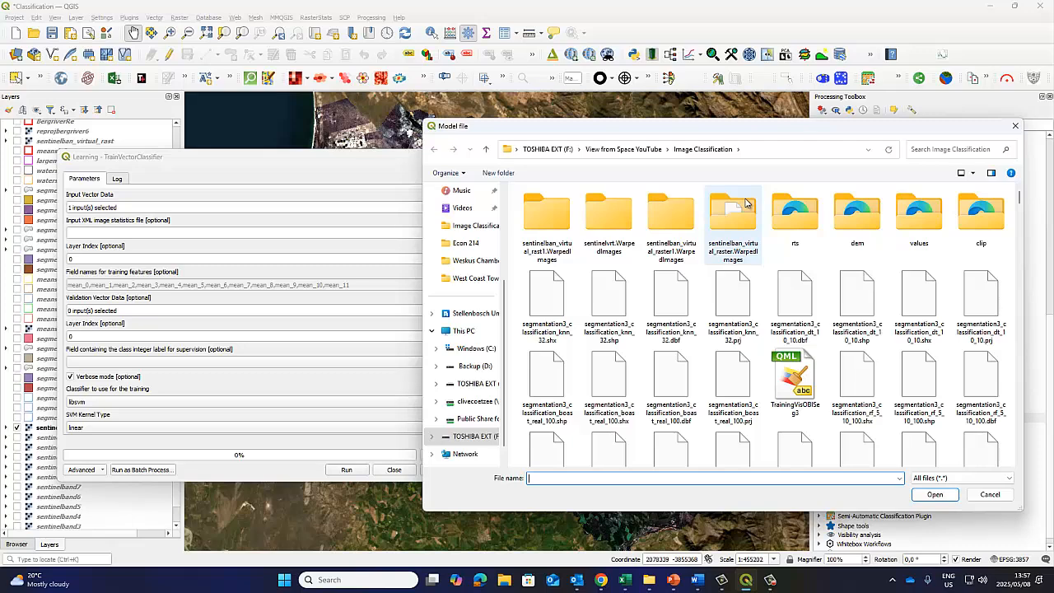
click(733, 292)
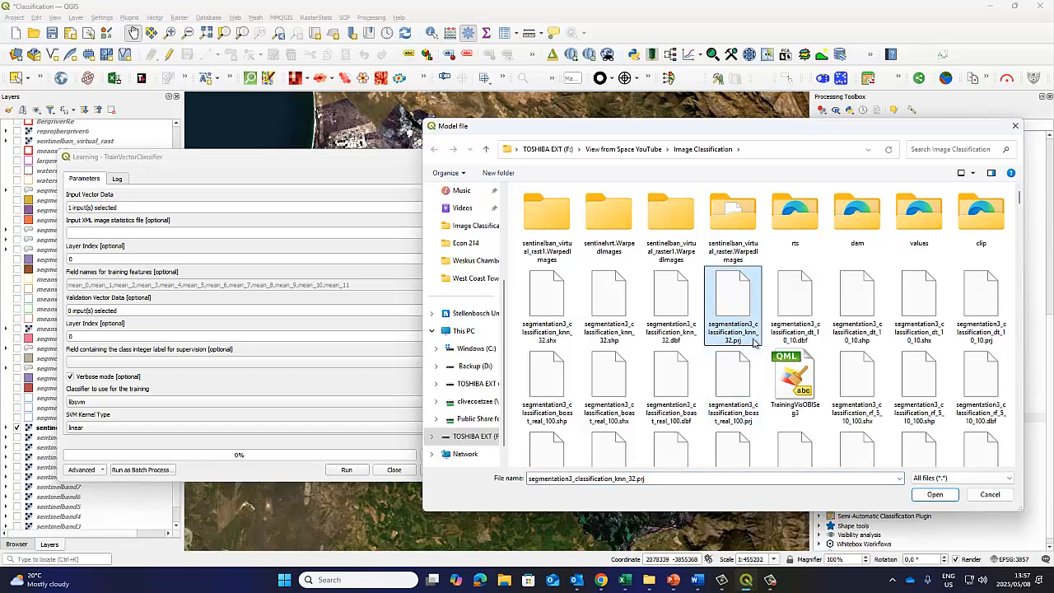
click(933, 494)
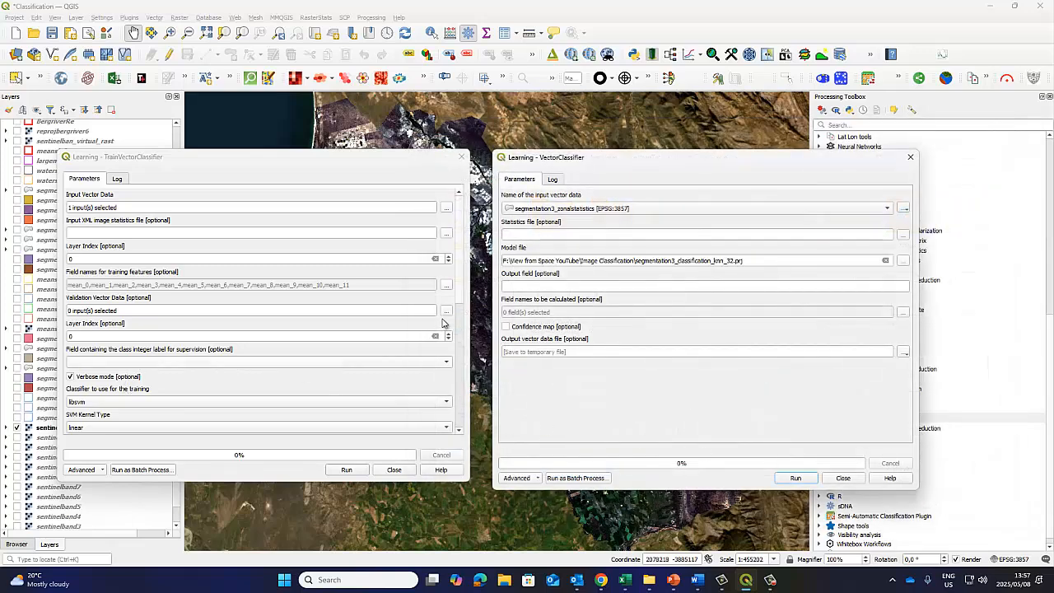
Set the classifier used for training in TrainVectorClassifier to knn.
drag(459, 289, 455, 341)
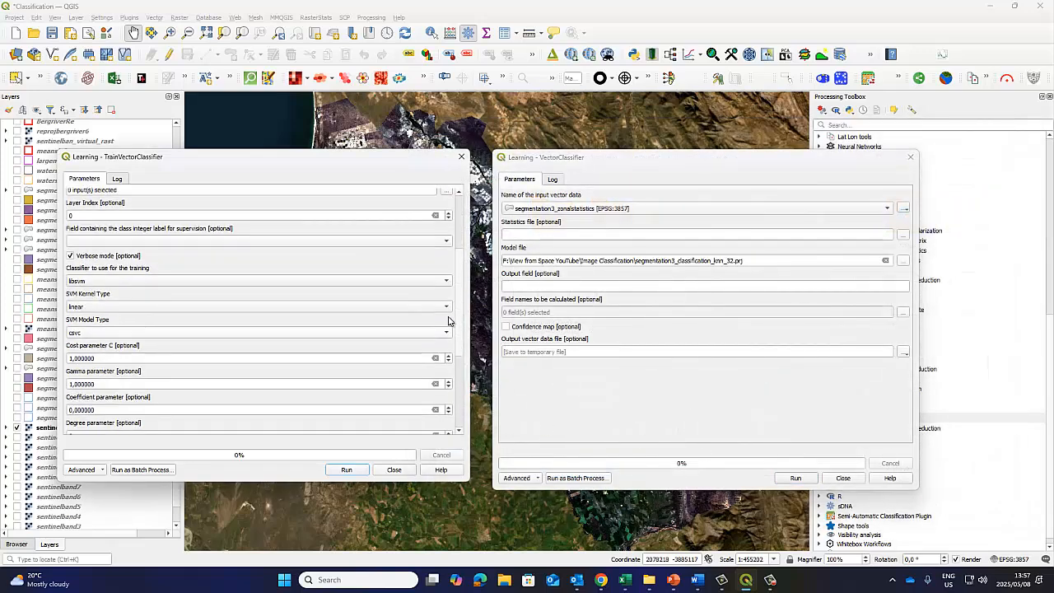
click(447, 283)
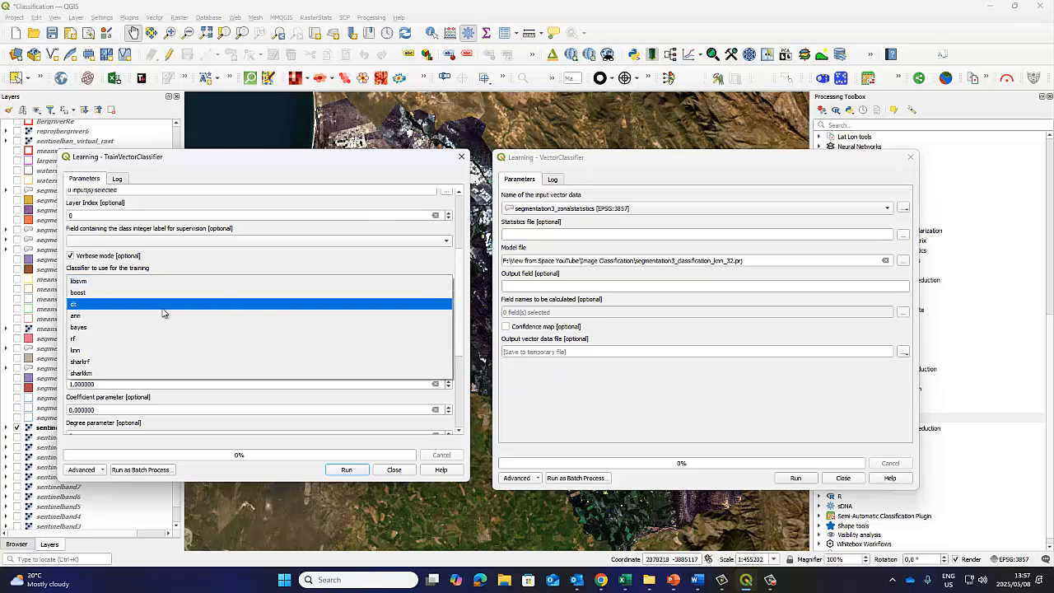
click(110, 350)
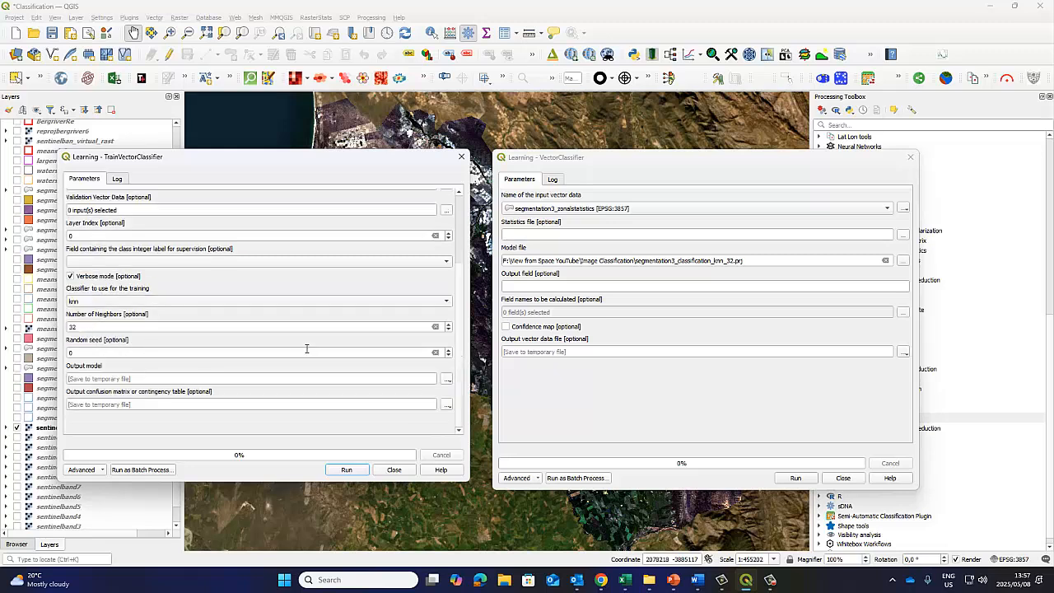
Set the TrainVectorClassifier output model to segmentation3_classification_knn_32.model in the Image Classification folder.
click(449, 383)
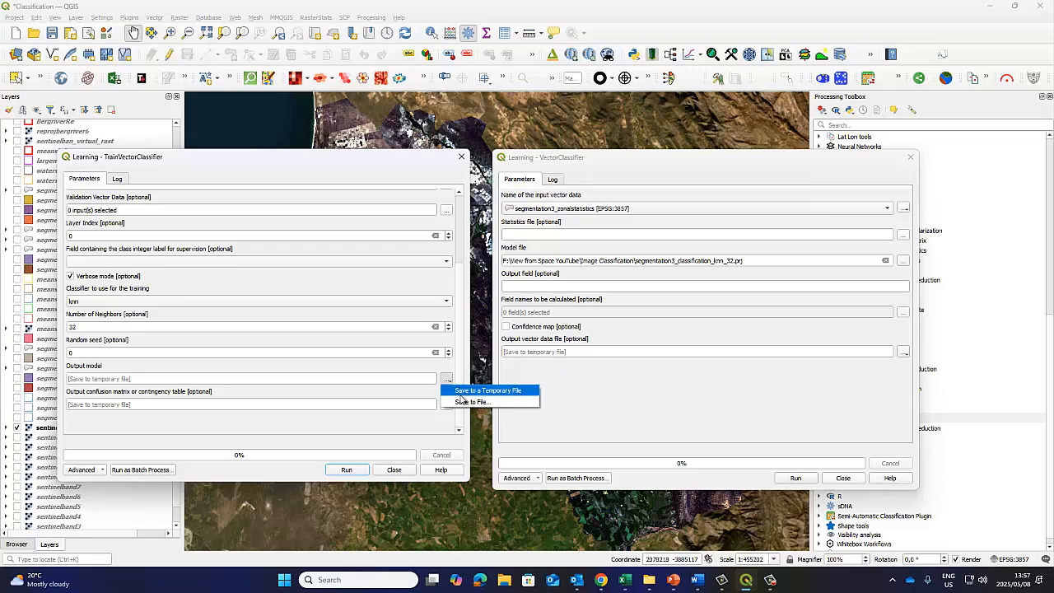
click(466, 401)
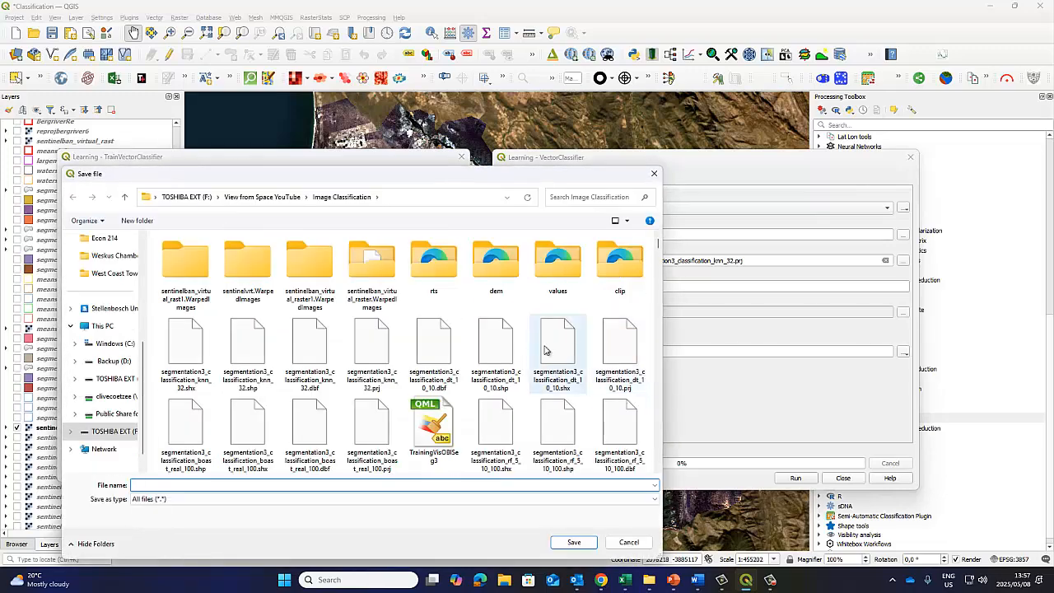
click(370, 340)
click(574, 542)
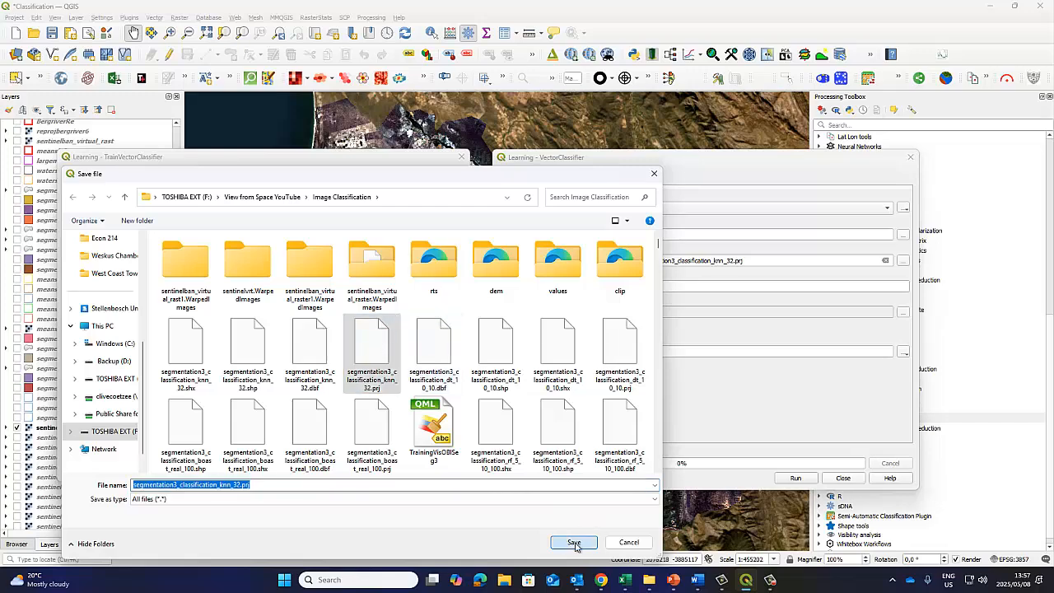
click(555, 292)
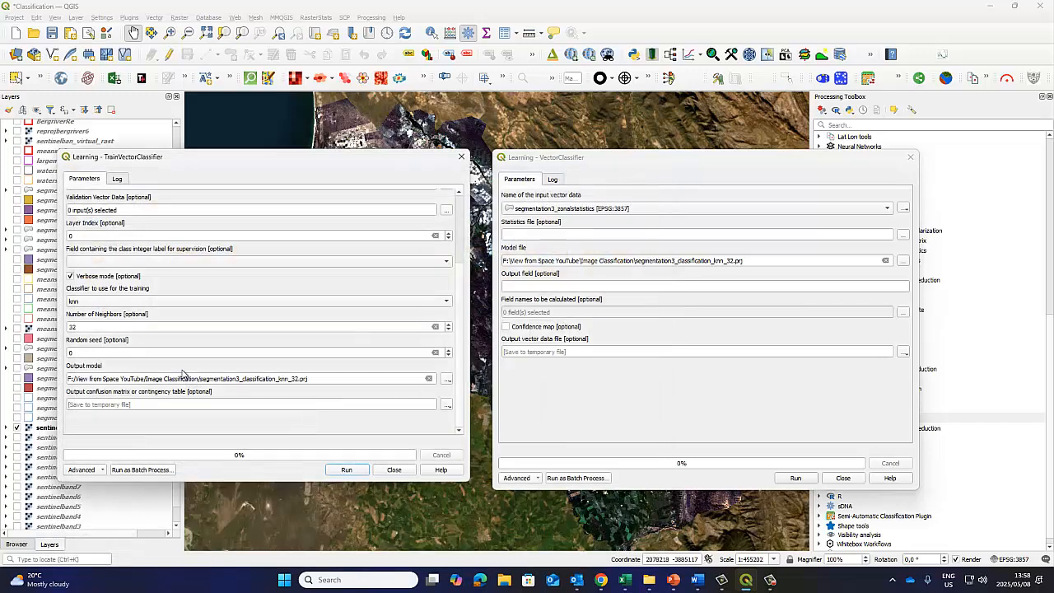
click(309, 378)
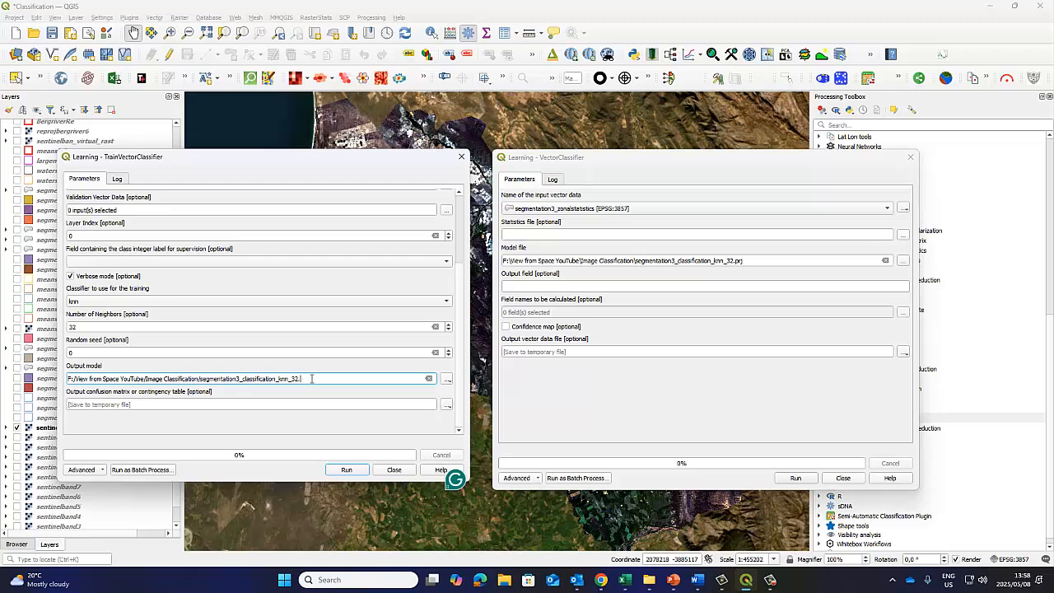
text(model)
key(Tab)
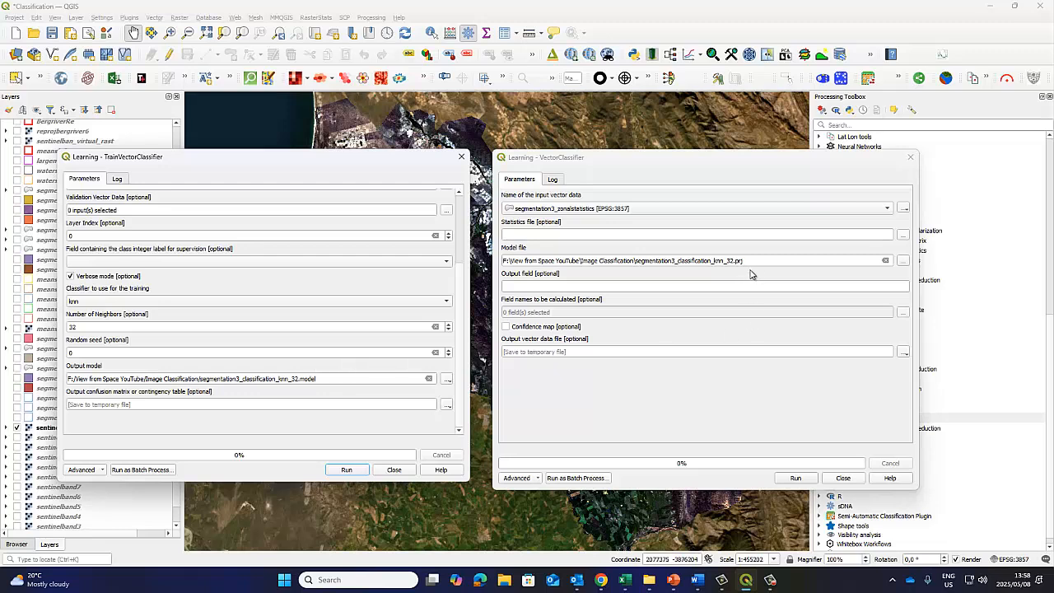
Clear the VectorClassifier model file and browse the Image Classification folder for the knn training model.
click(885, 261)
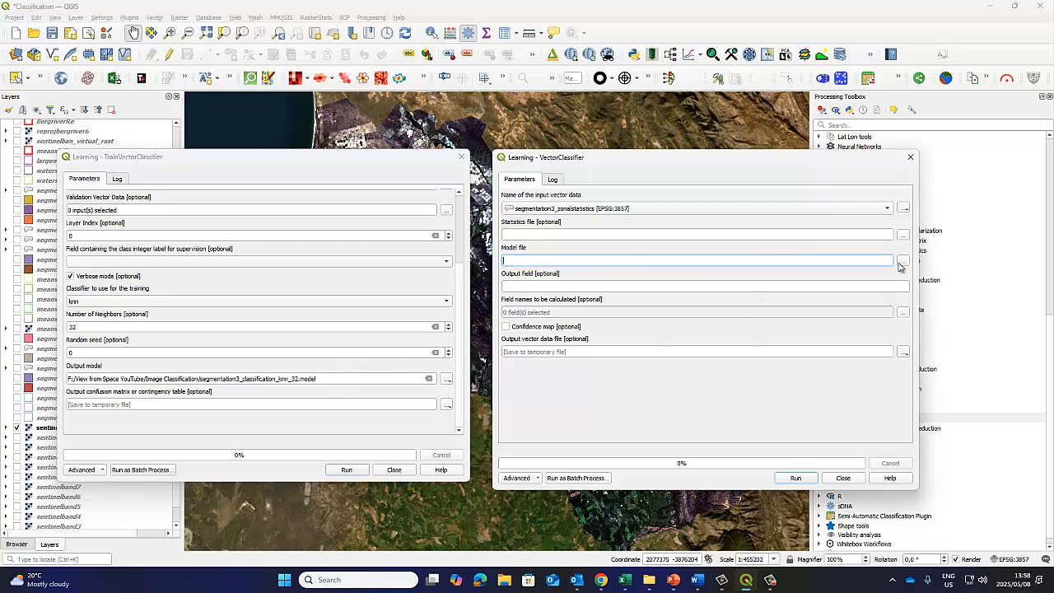
click(902, 261)
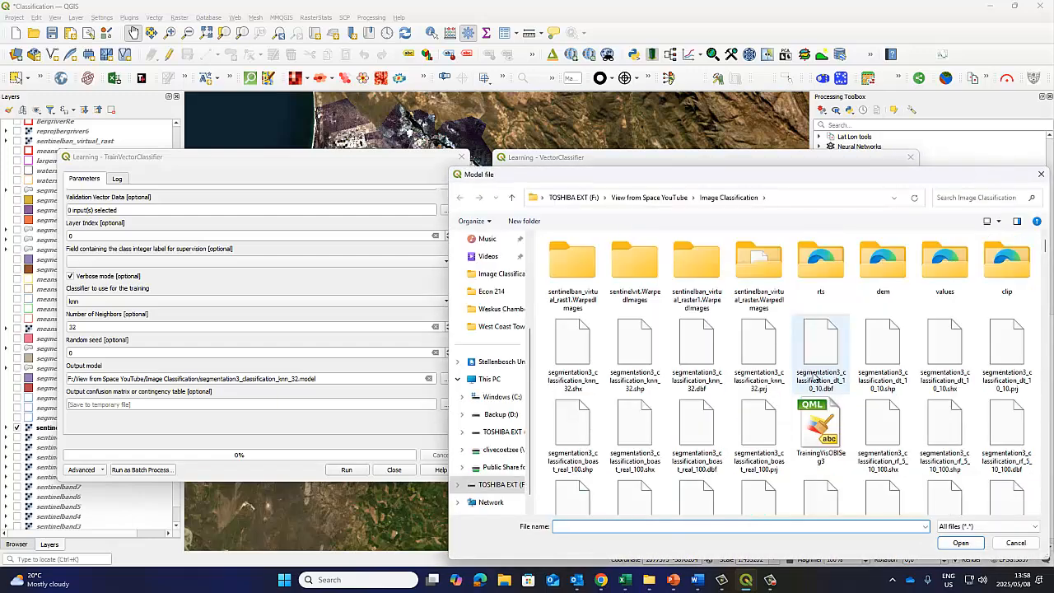
scroll(832, 434, down, 5)
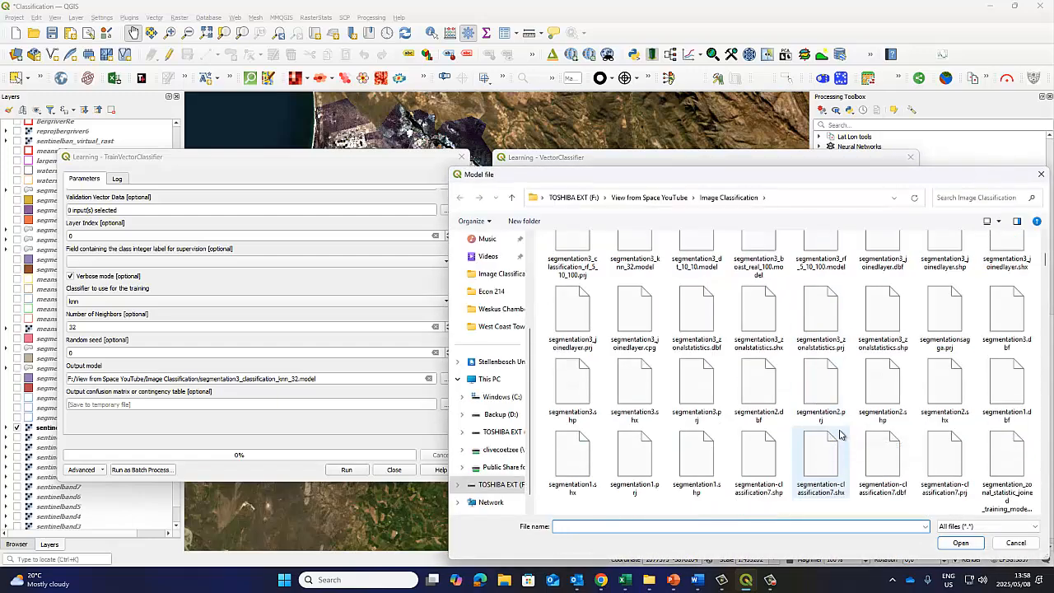
scroll(850, 436, down, 3)
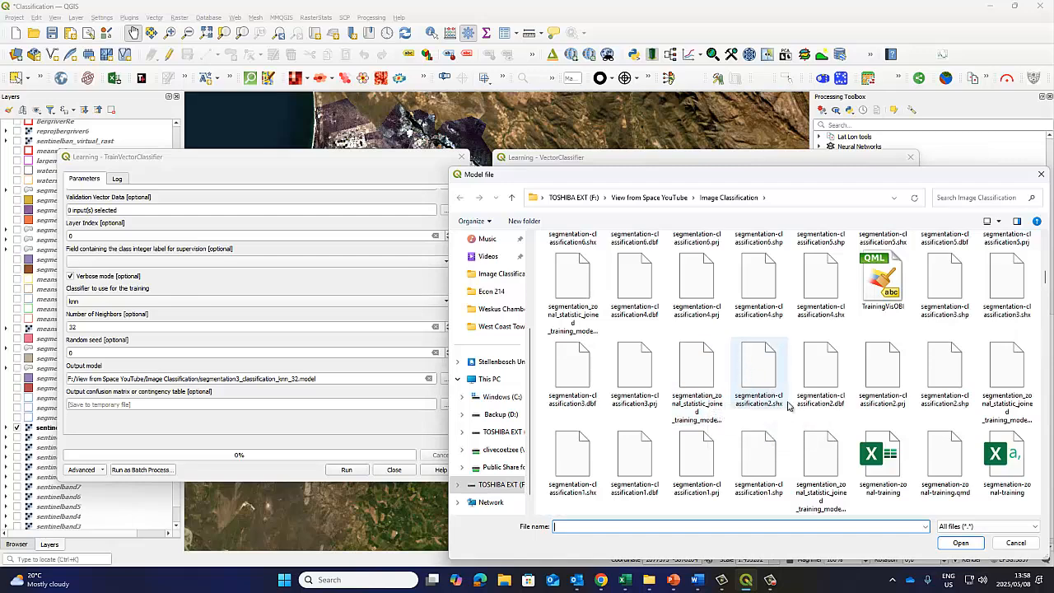
scroll(825, 437, up, 4)
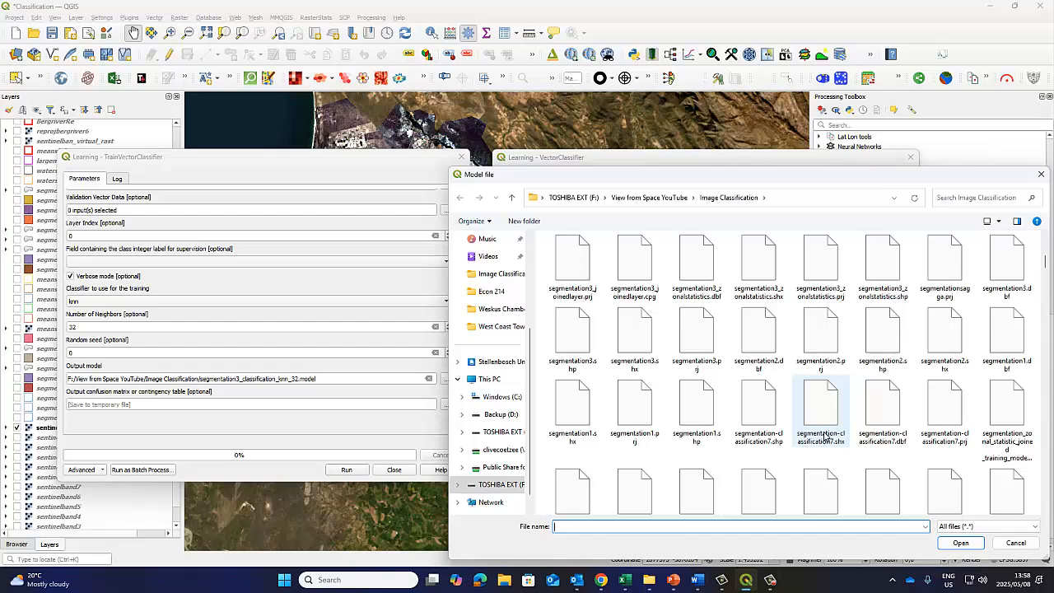
scroll(824, 436, up, 5)
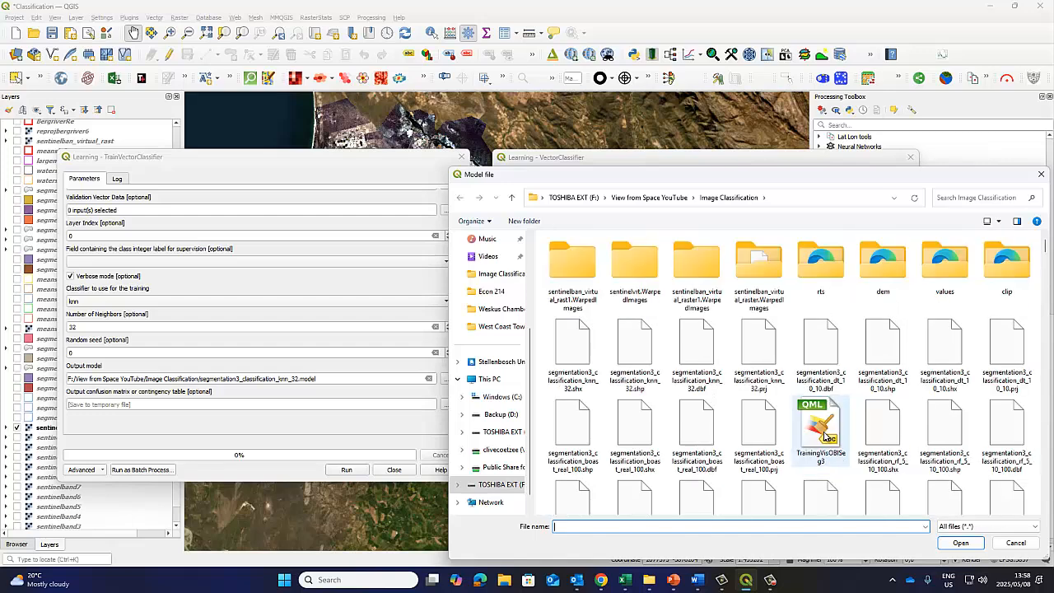
scroll(826, 437, down, 6)
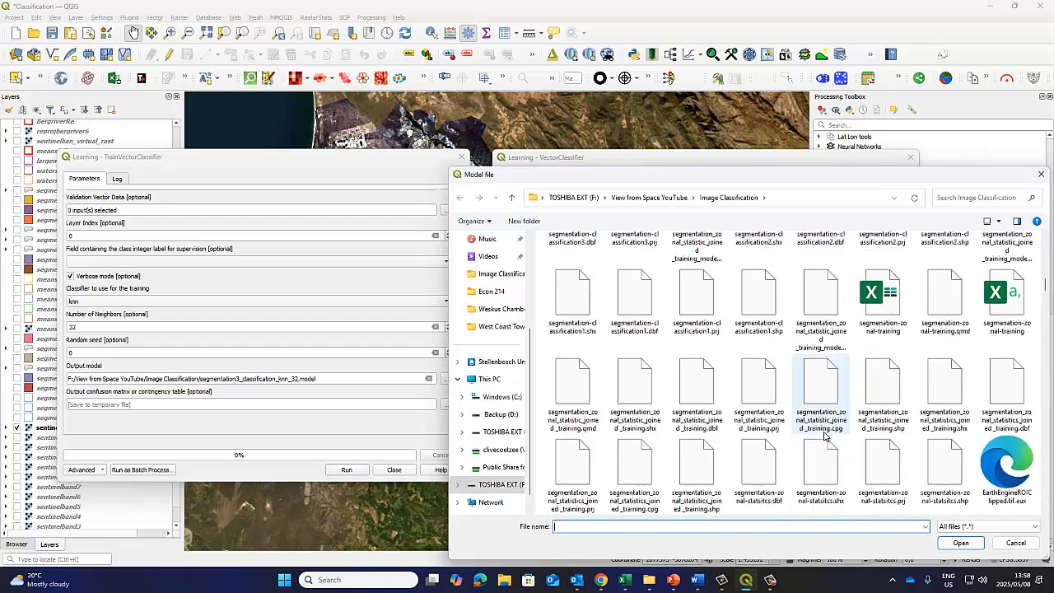
scroll(824, 436, down, 3)
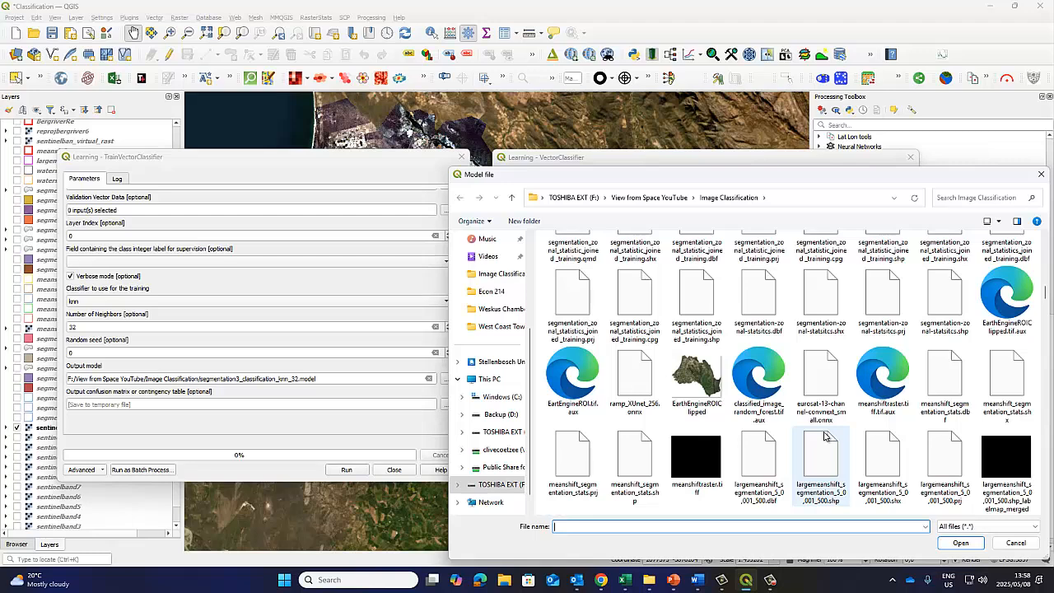
scroll(862, 385, up, 3)
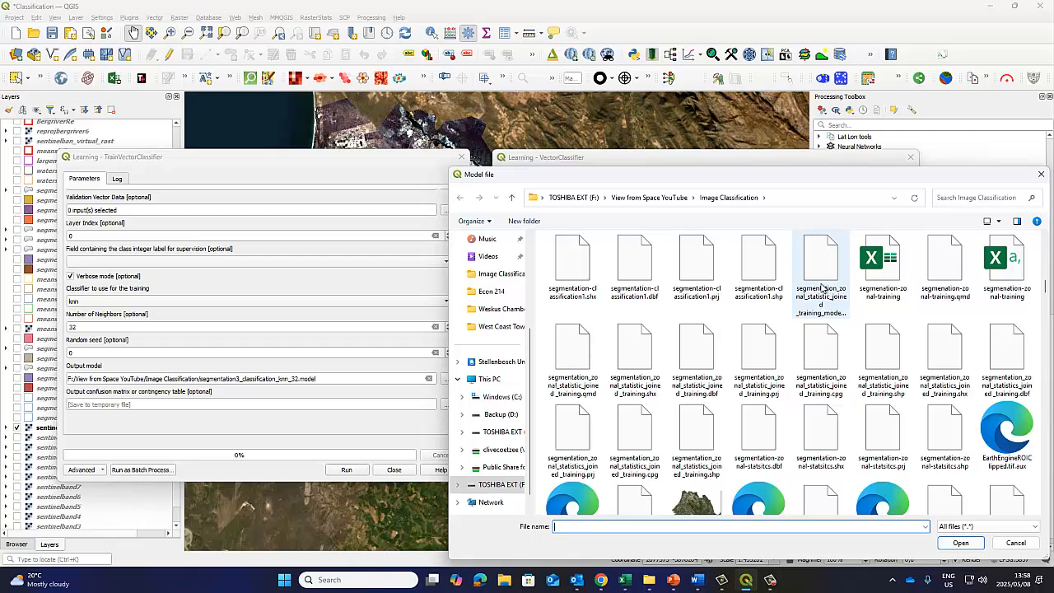
scroll(821, 287, up, 3)
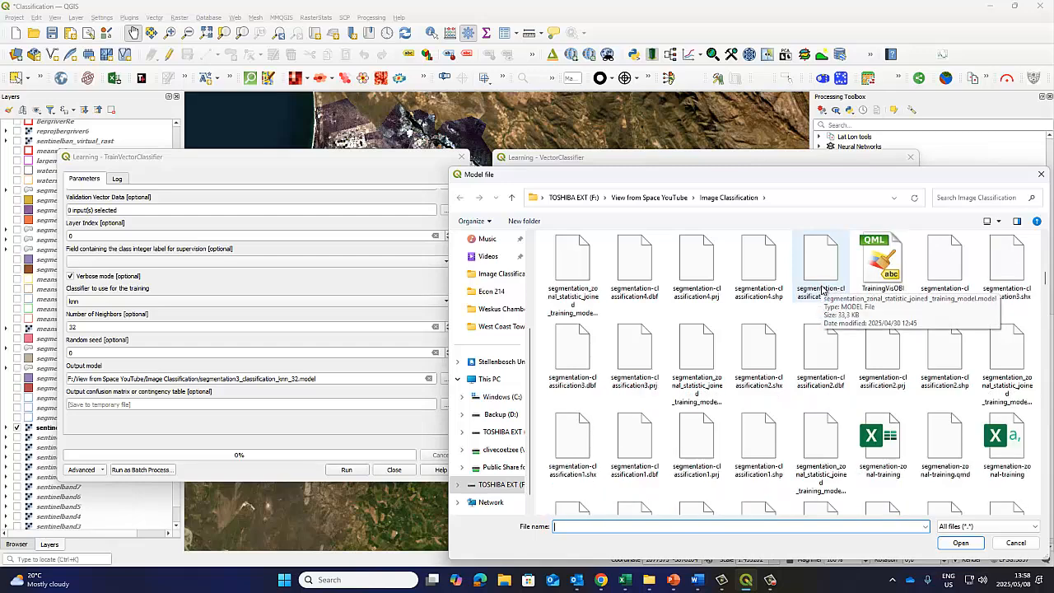
scroll(867, 342, up, 2)
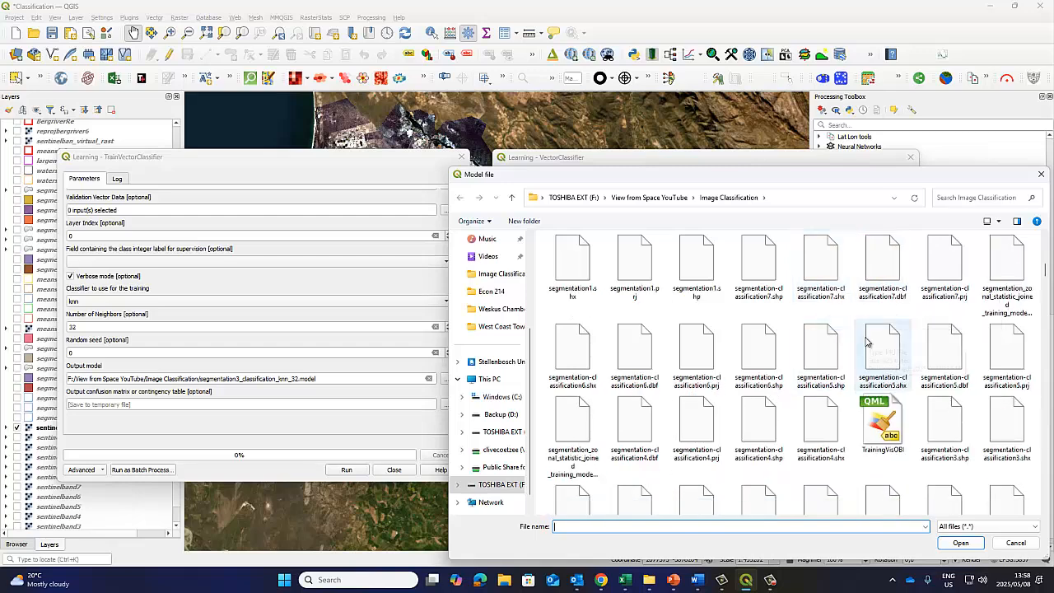
scroll(867, 341, up, 2)
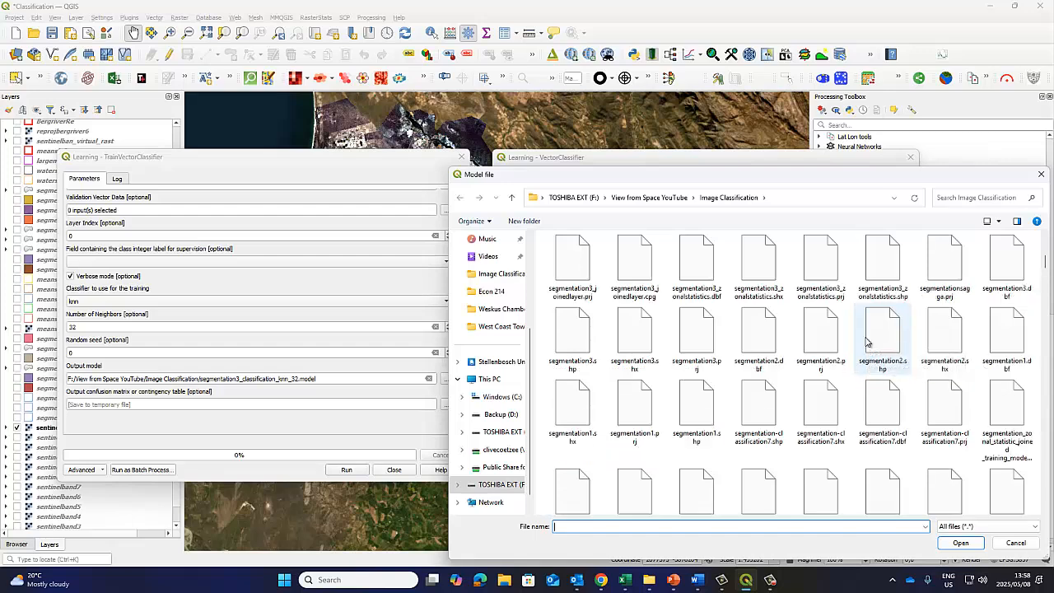
scroll(867, 342, up, 2)
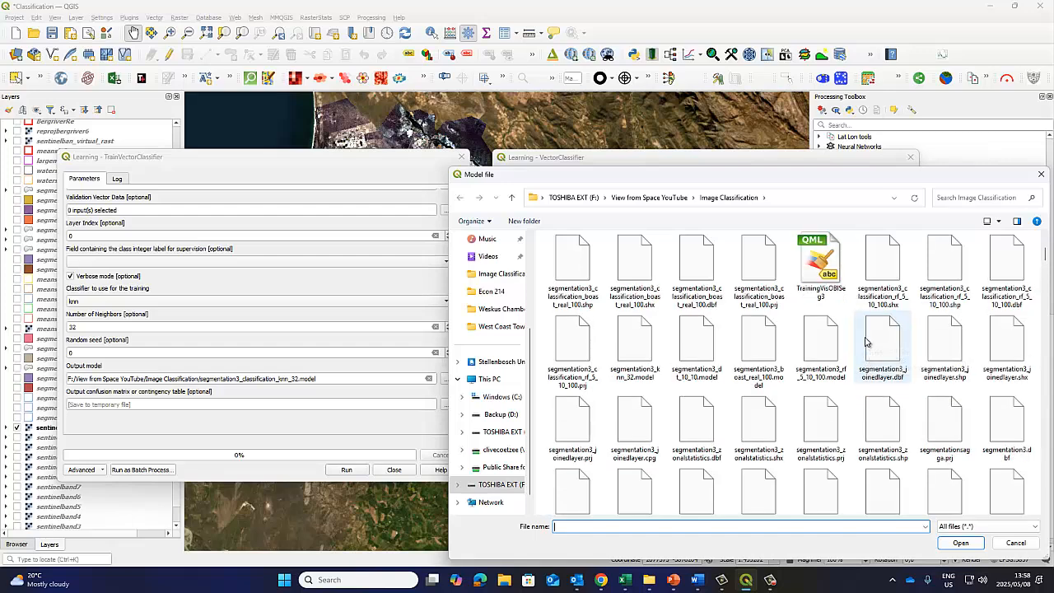
scroll(866, 341, up, 2)
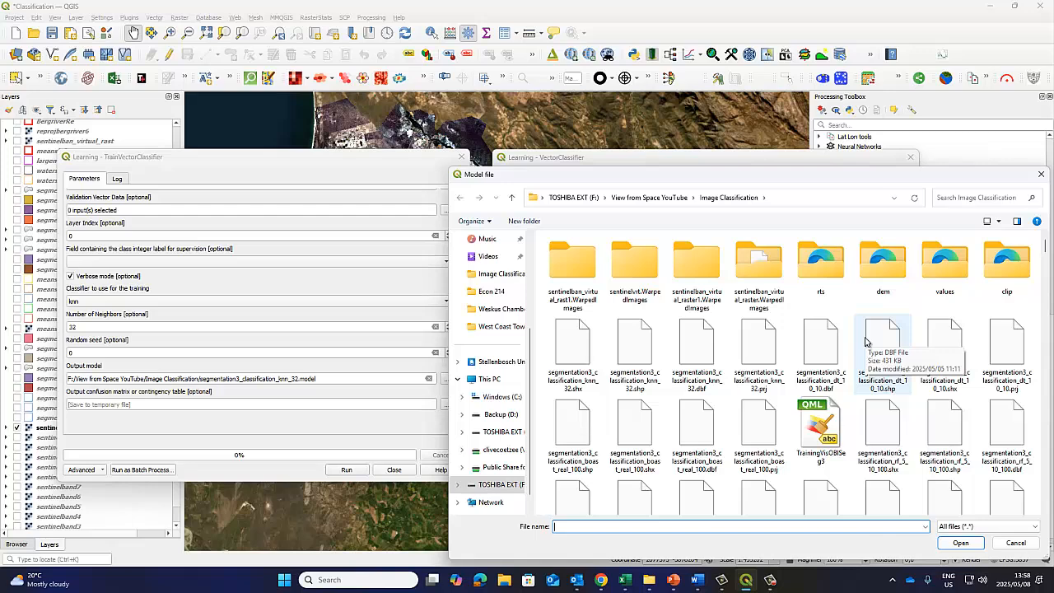
Look through the Image Classification folder again for segmentation3_classification_knn_32.model, closing the file selection without choosing a file.
right_click(846, 308)
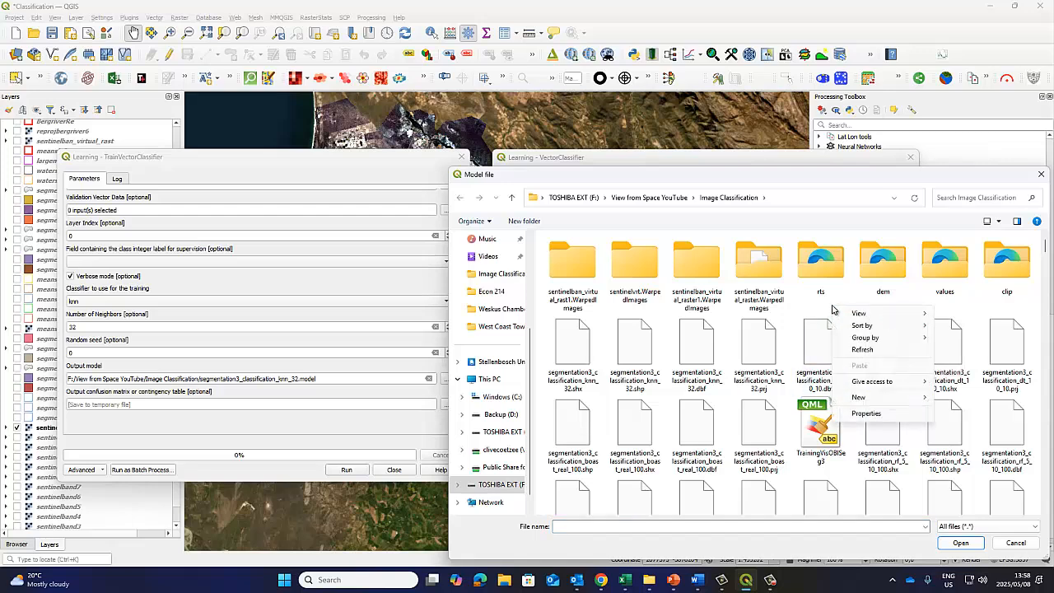
click(797, 191)
scroll(980, 395, down, 6)
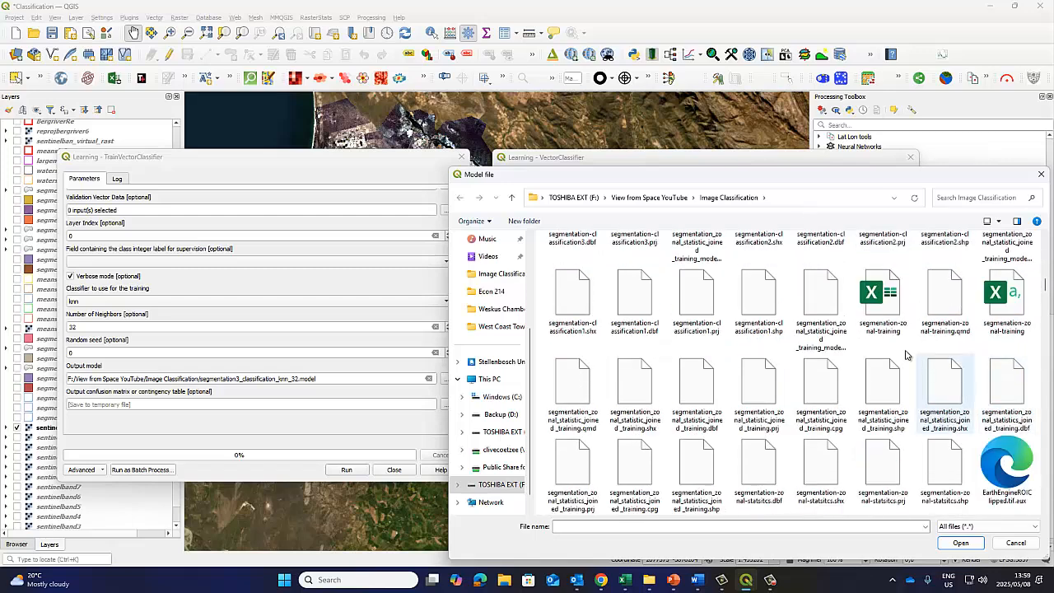
scroll(829, 304, down, 5)
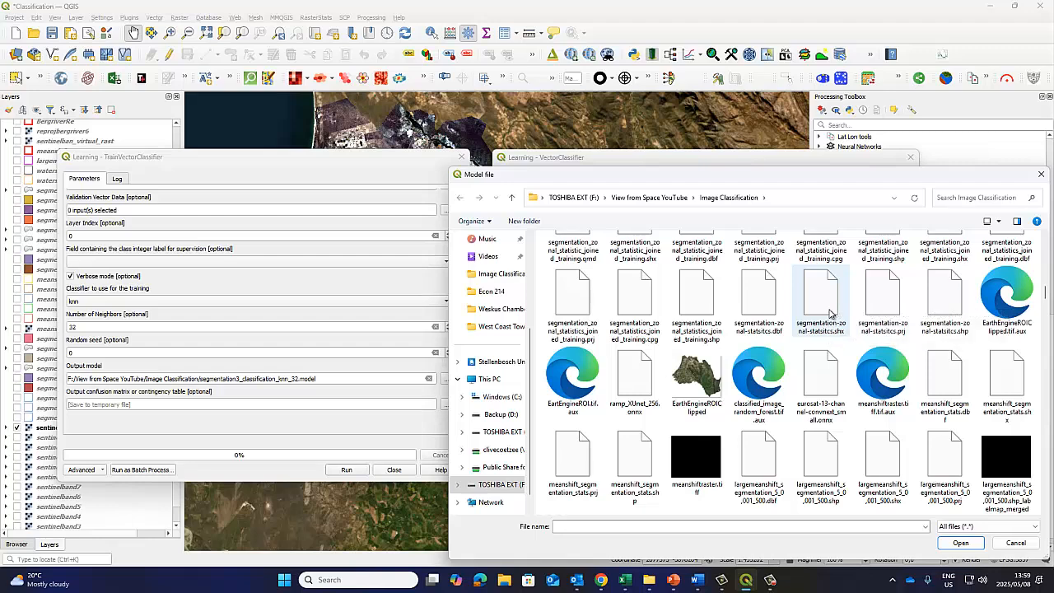
scroll(830, 313, down, 2)
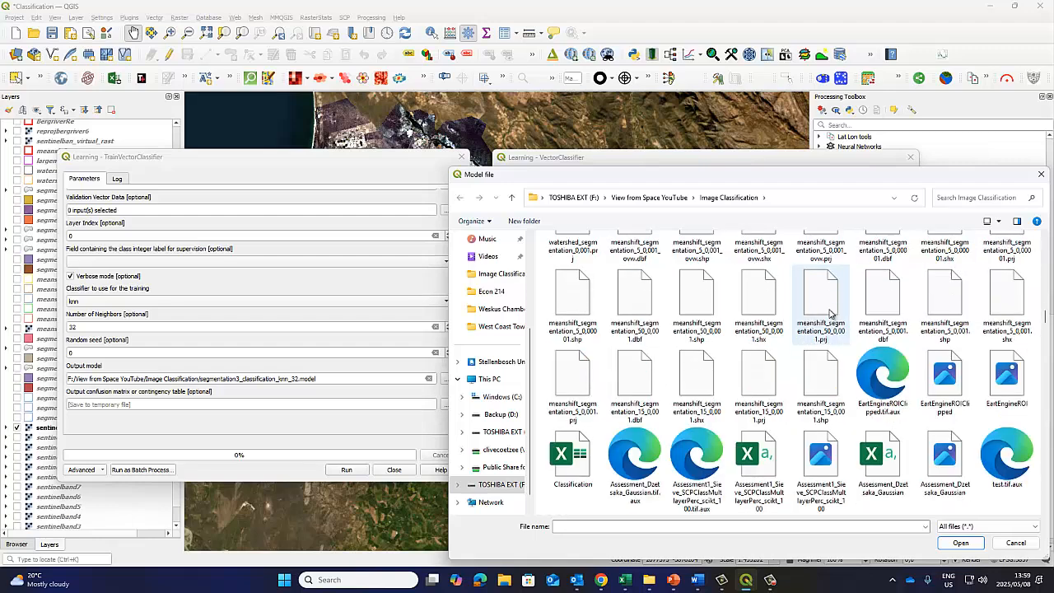
scroll(830, 317, up, 6)
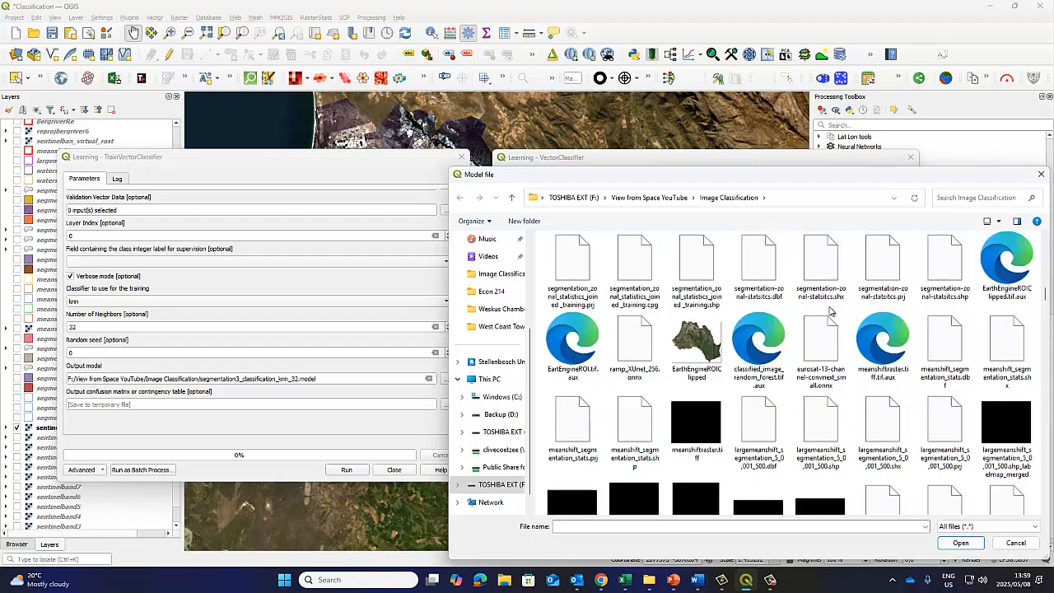
click(986, 528)
click(982, 537)
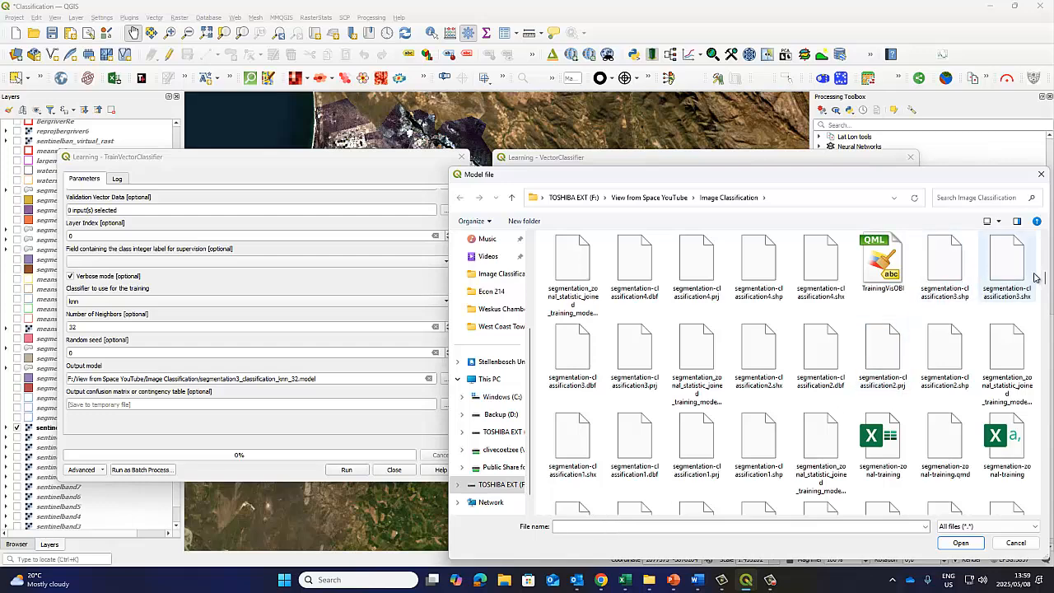
drag(1047, 282, 1047, 238)
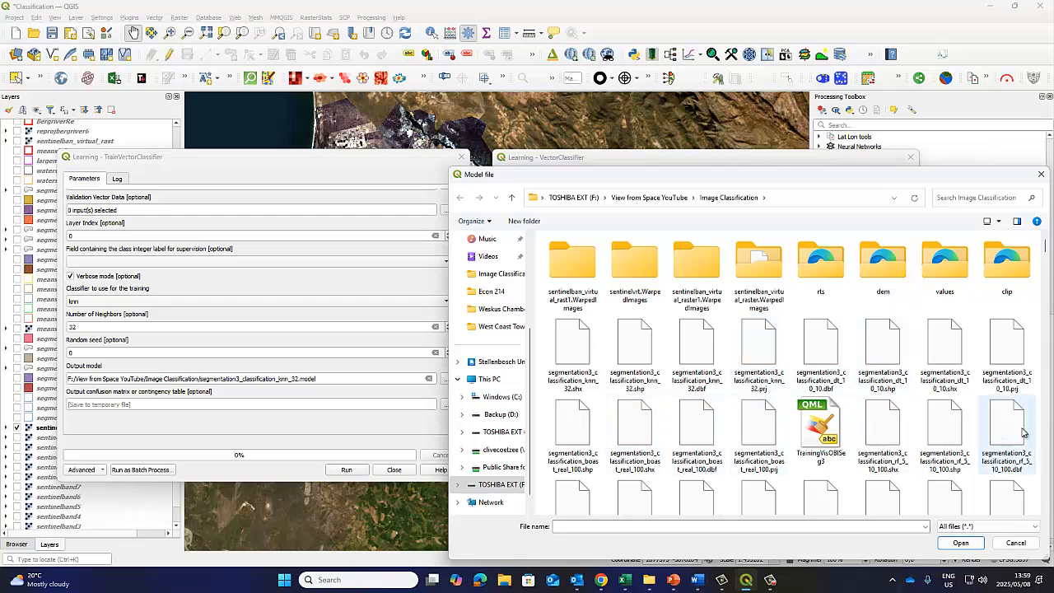
scroll(954, 430, down, 2)
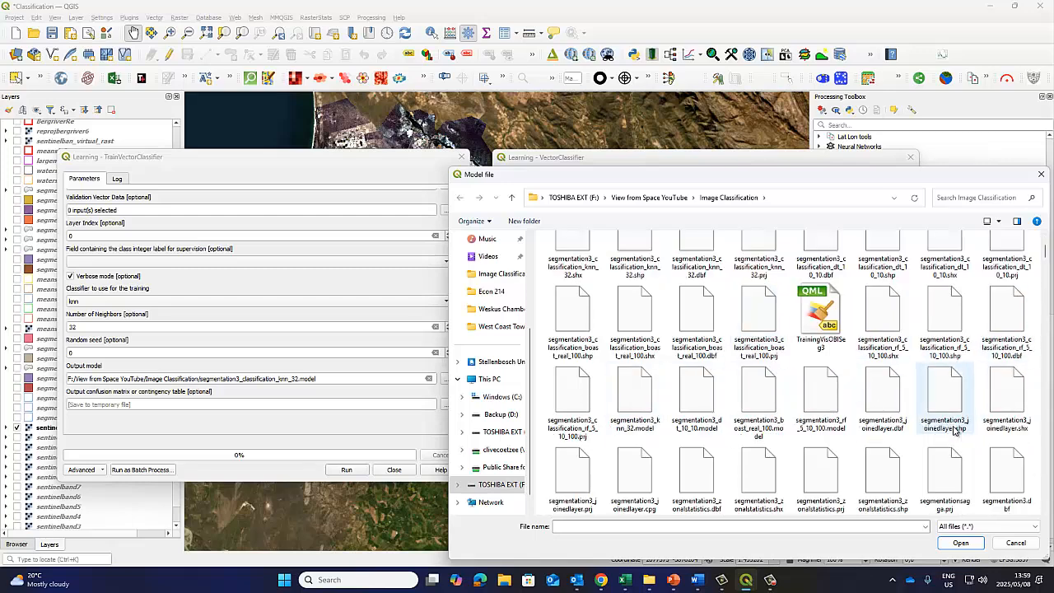
scroll(956, 433, down, 2)
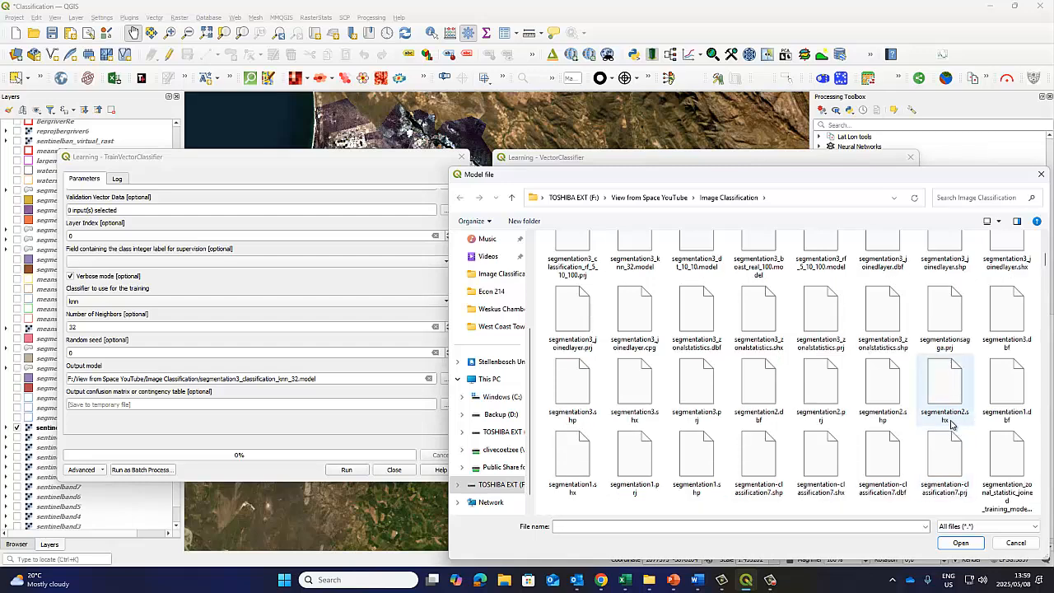
scroll(800, 403, down, 2)
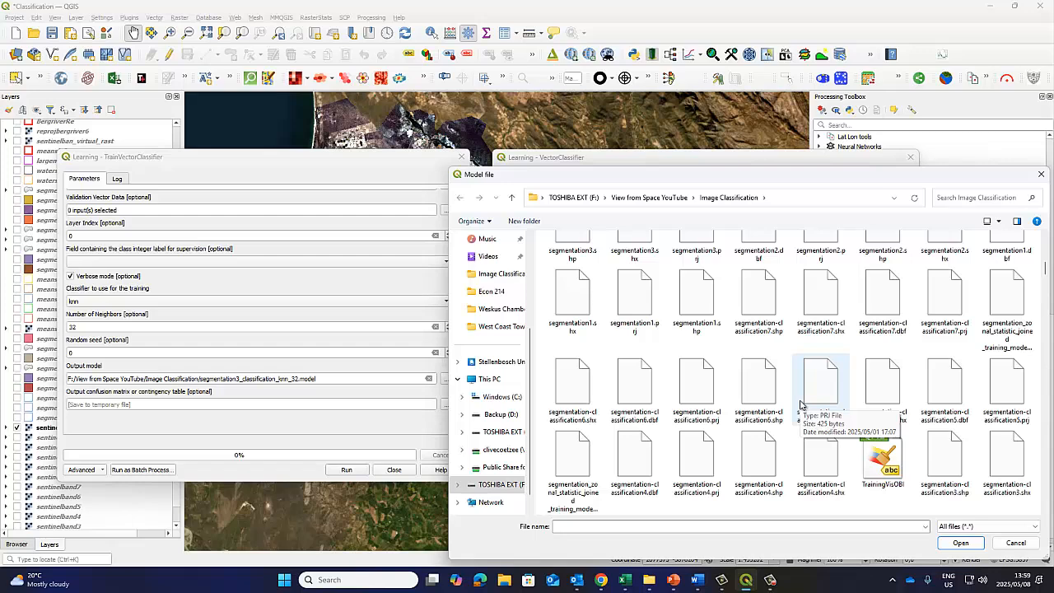
scroll(801, 404, down, 2)
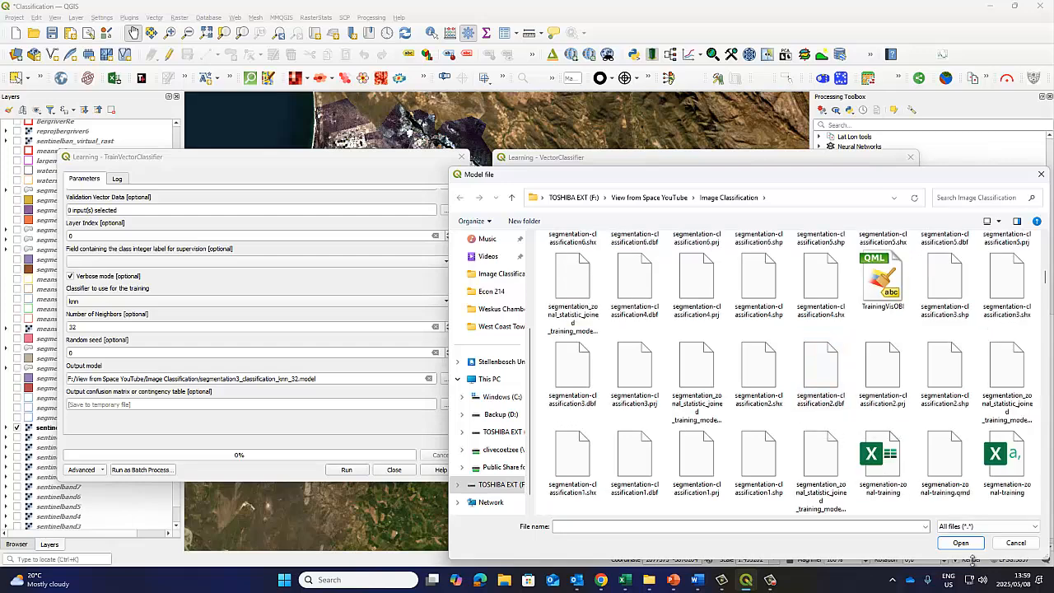
click(1014, 544)
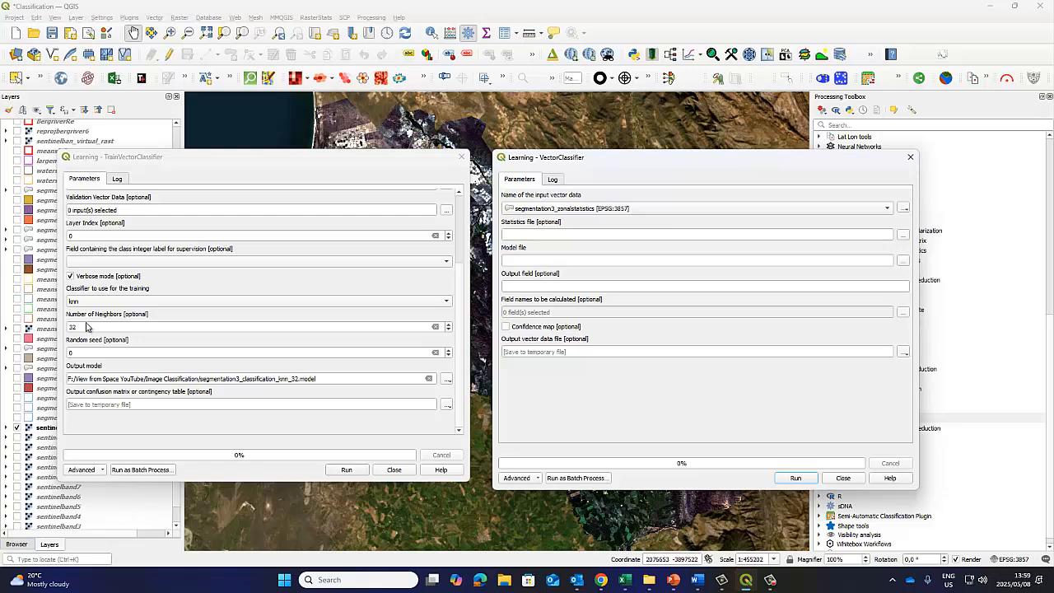
Run TrainVectorClassifier with the knn settings and check the Image Classification folder for the output model file.
click(341, 470)
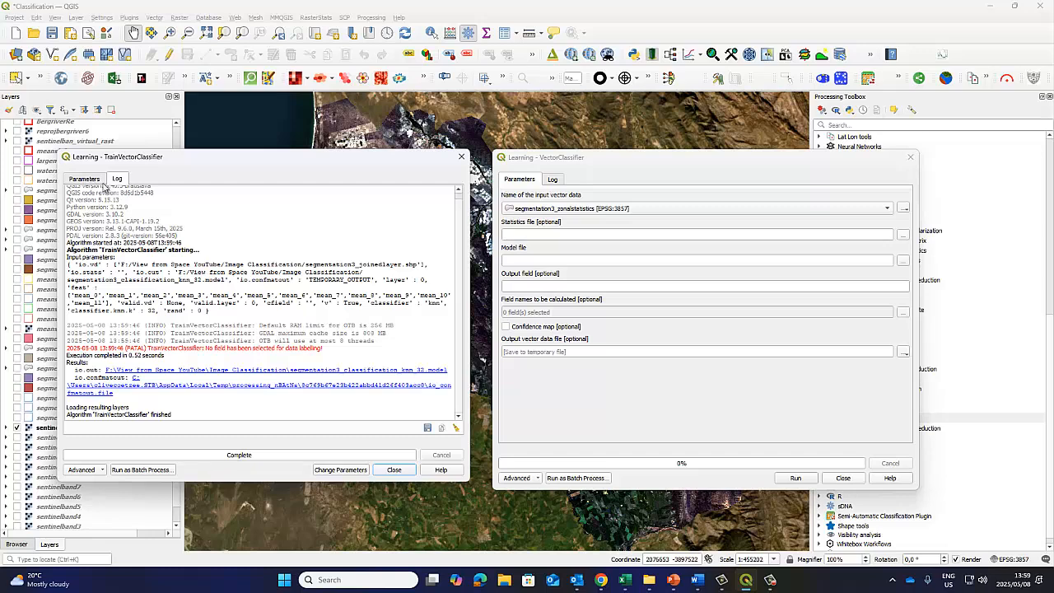
click(904, 261)
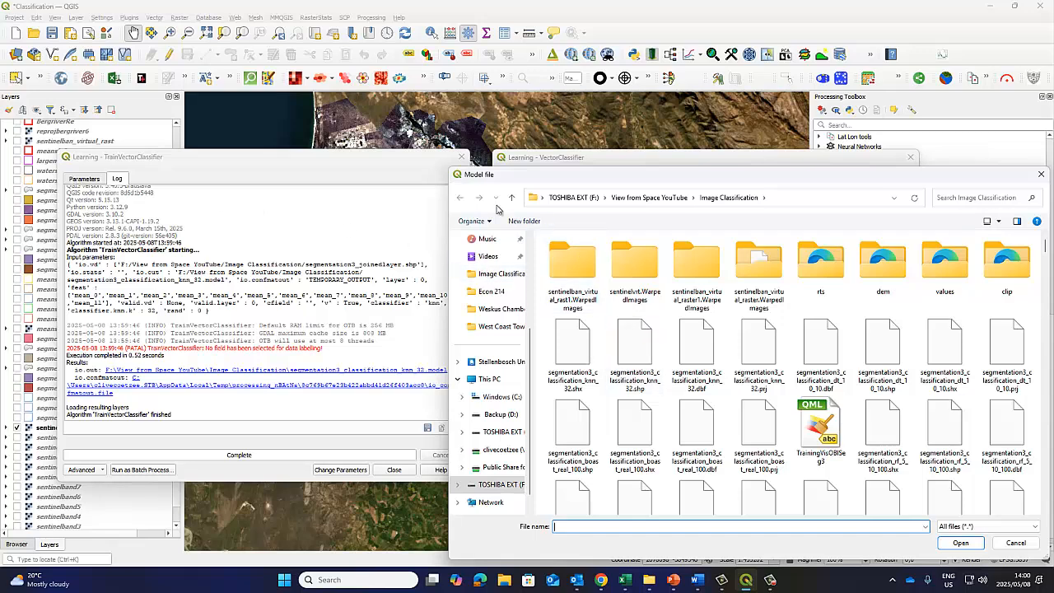
click(669, 198)
click(504, 274)
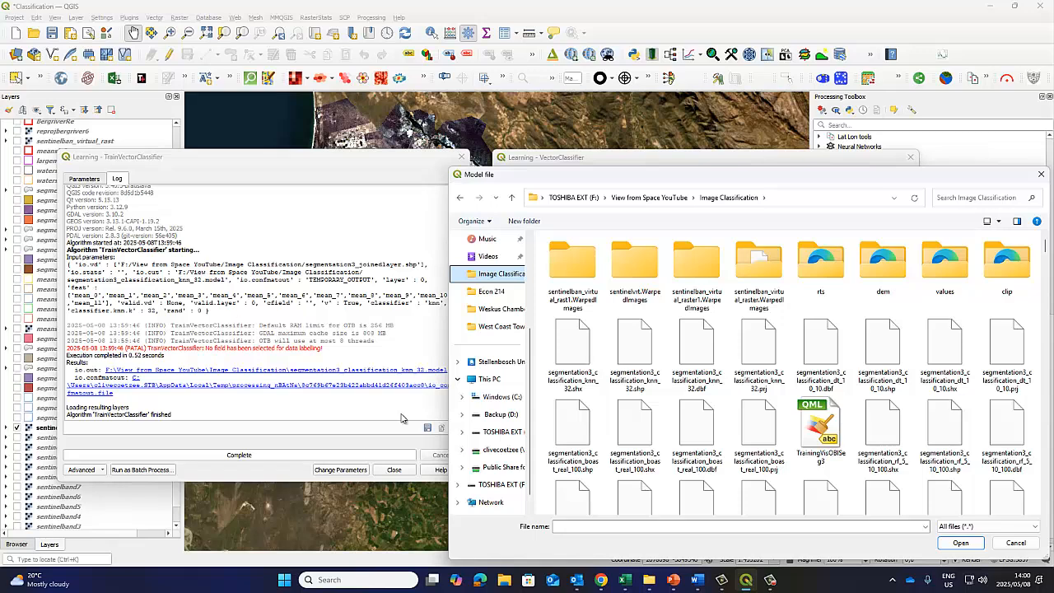
click(1041, 175)
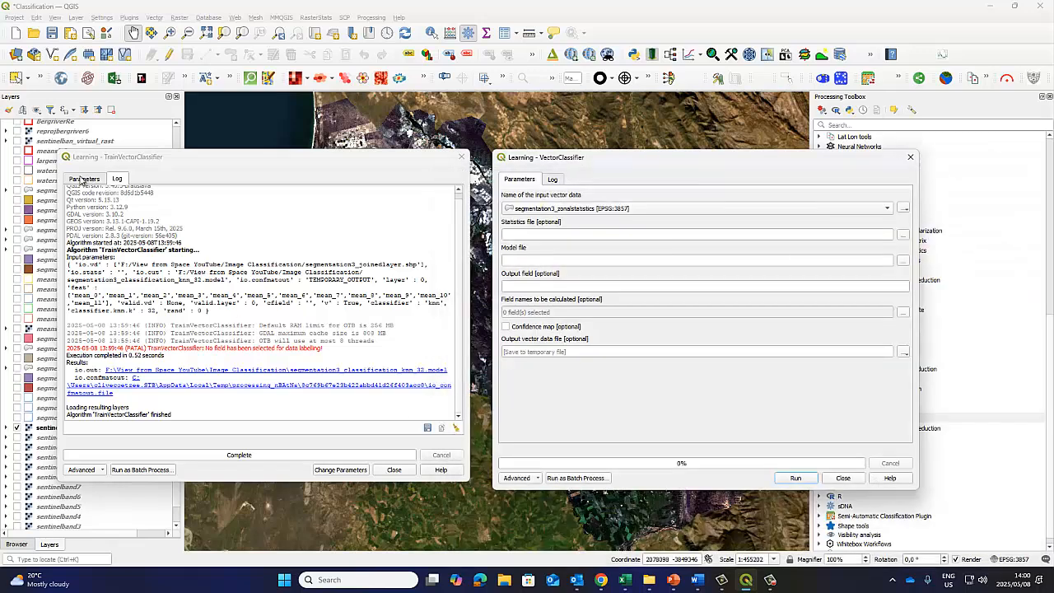
Browse the Image Classification folder for the VectorClassifier model file, sorting the files by date, and leave without choosing one.
click(84, 179)
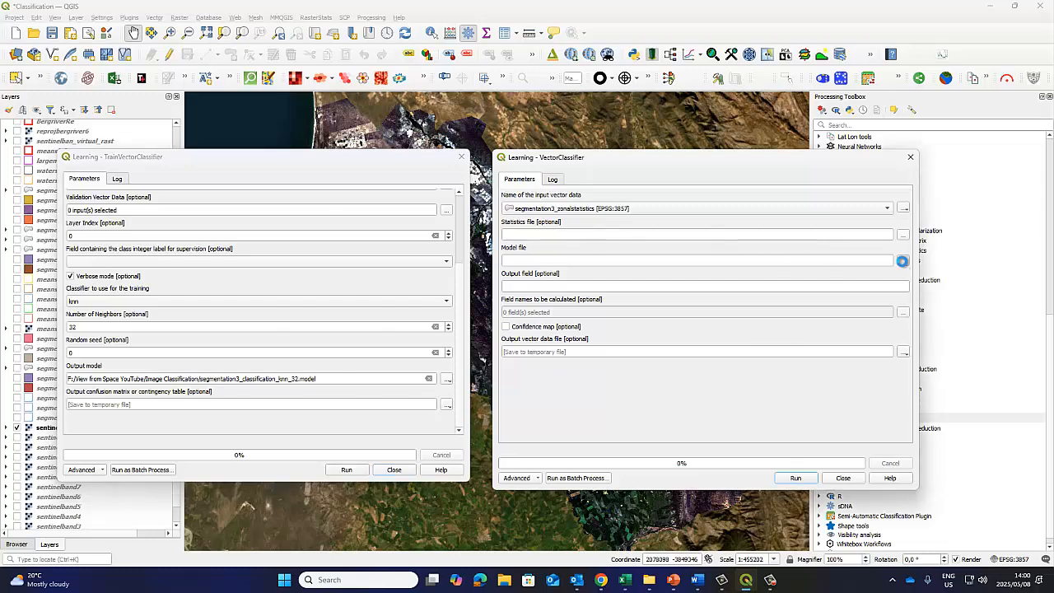
click(903, 261)
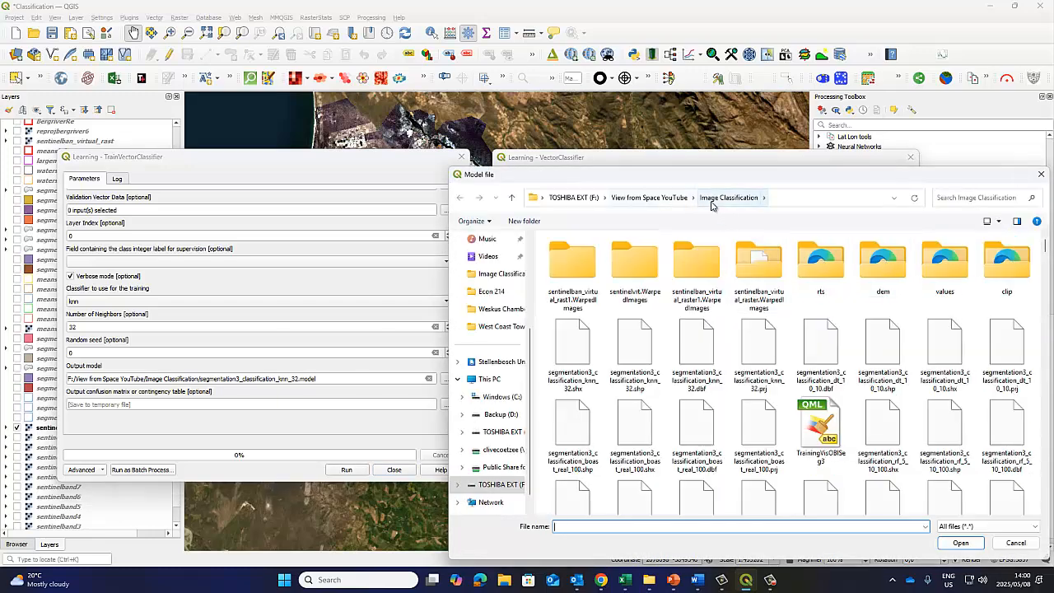
right_click(806, 303)
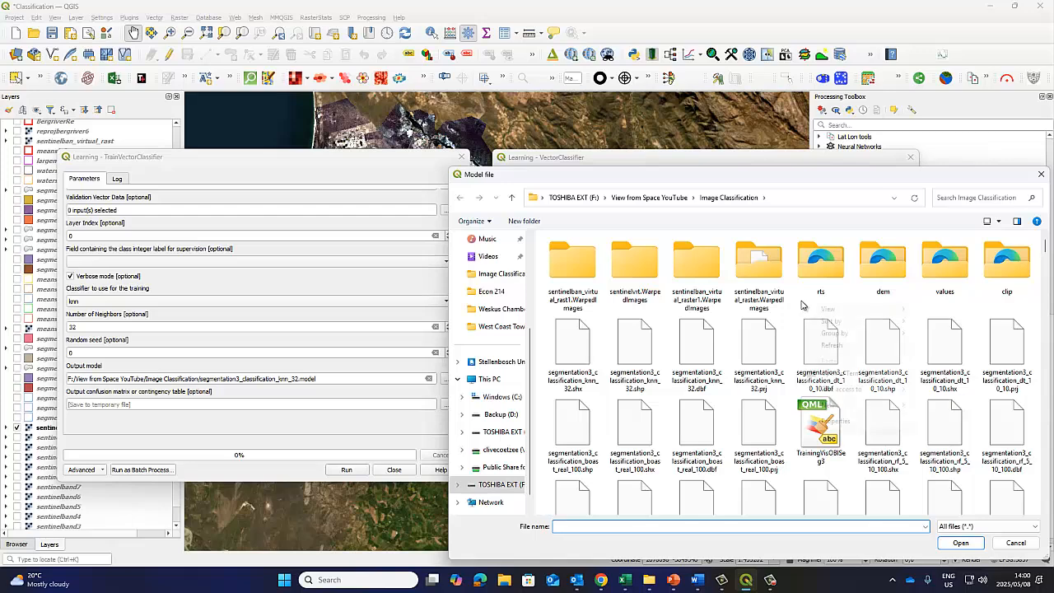
mouse_move(828, 322)
click(939, 402)
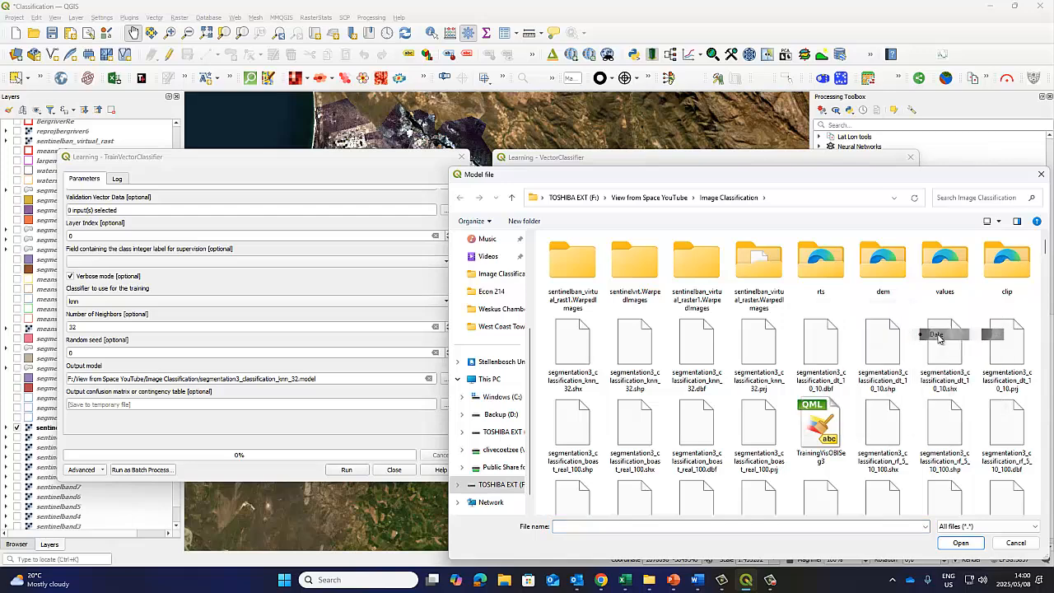
right_click(758, 301)
mouse_move(788, 321)
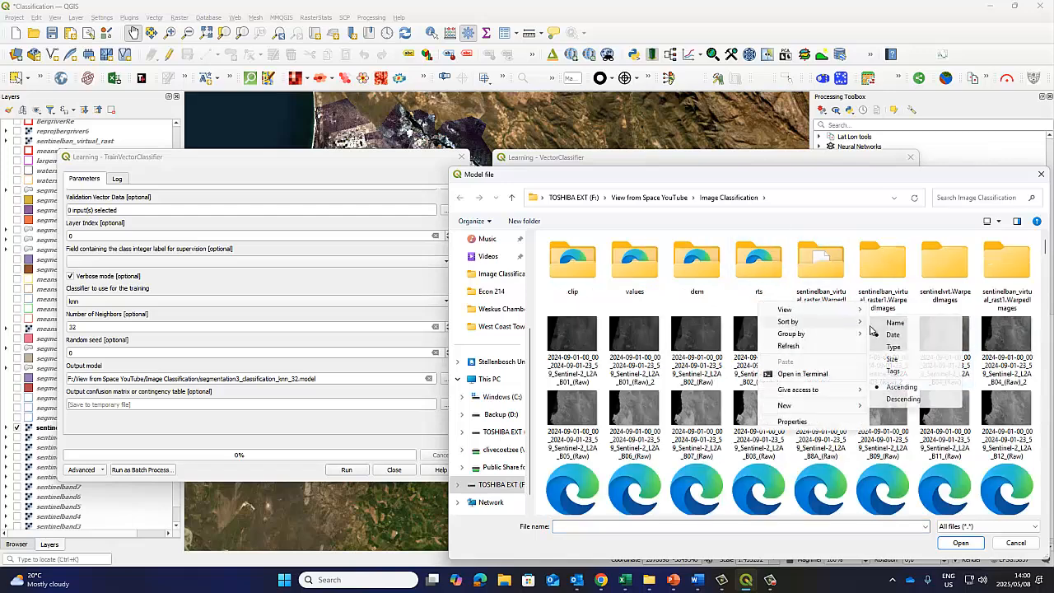
click(893, 335)
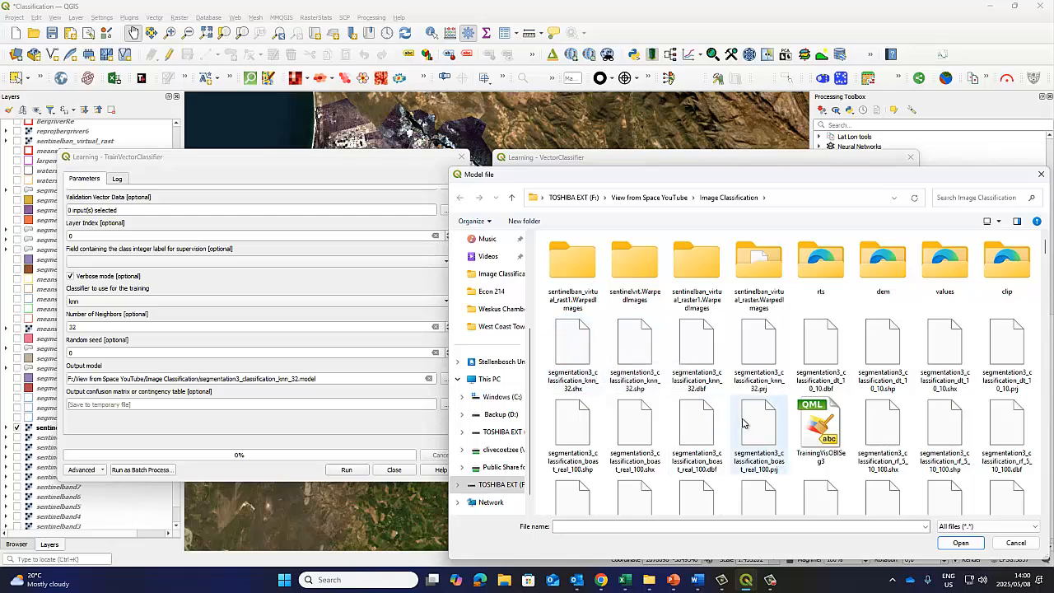
scroll(743, 423, down, 2)
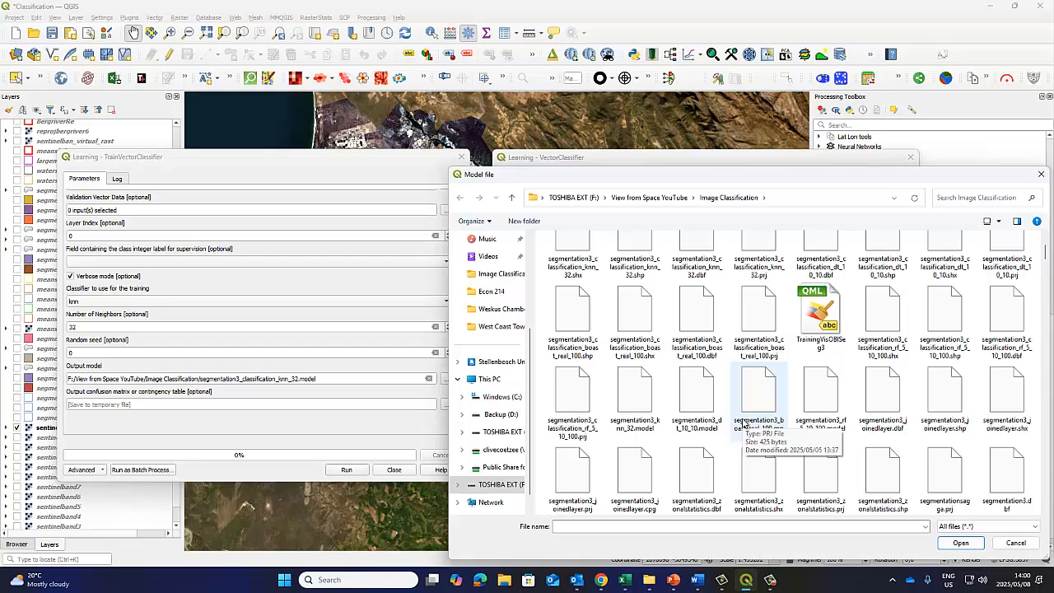
scroll(743, 423, down, 3)
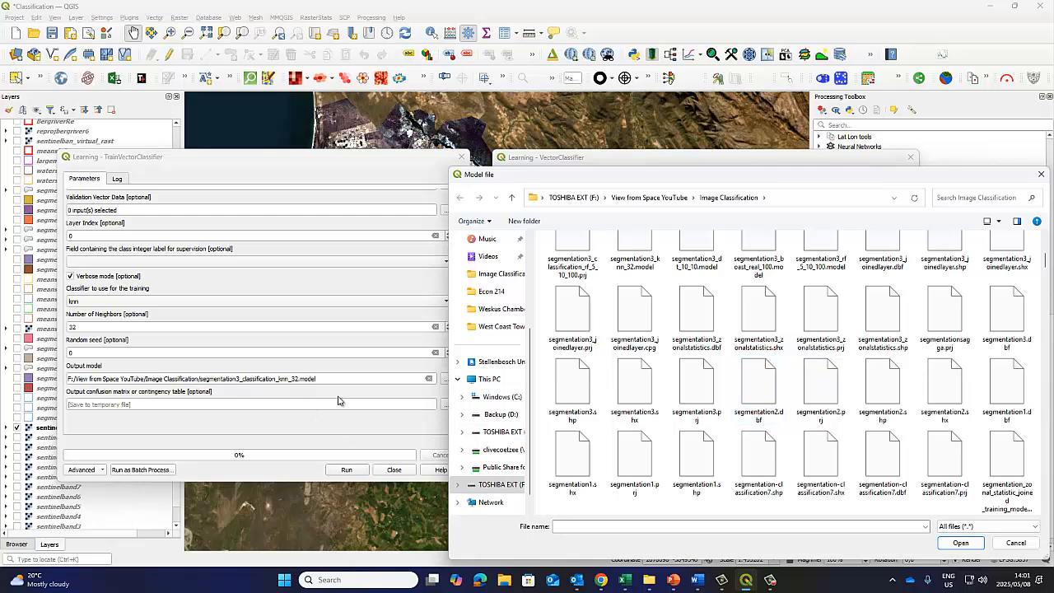
click(1016, 544)
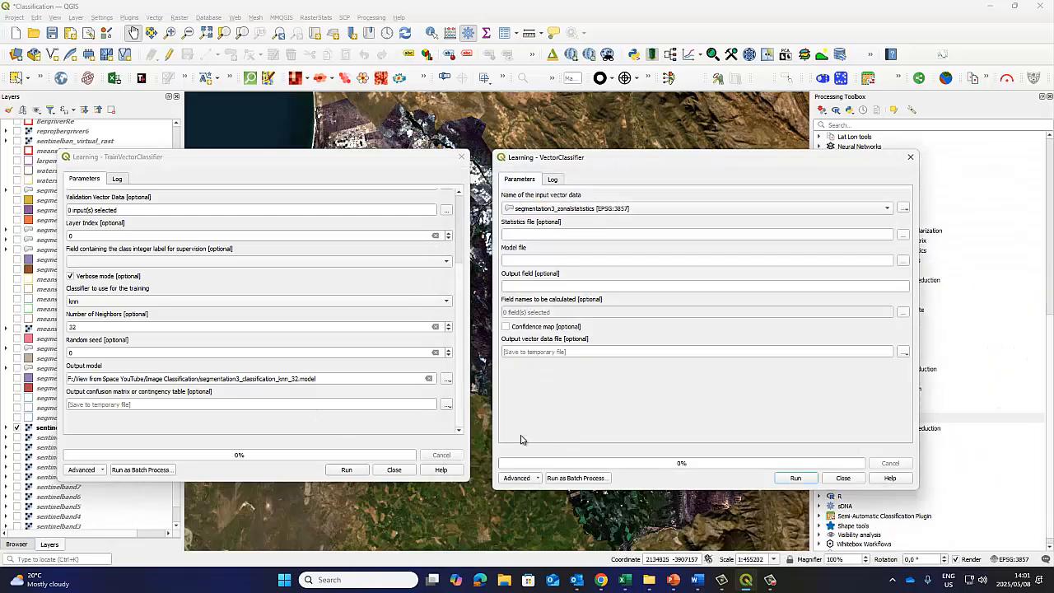
Change the TrainVectorClassifier output model file name to segmentation3_classification_knn_32_0.model and turn off verbose mode.
click(298, 379)
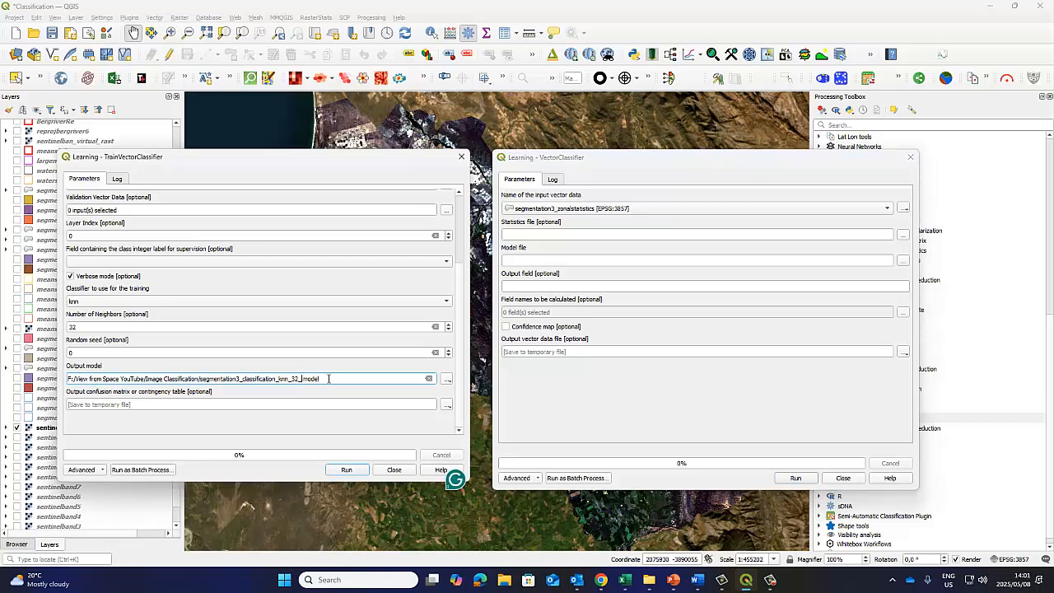
text(_0)
click(71, 277)
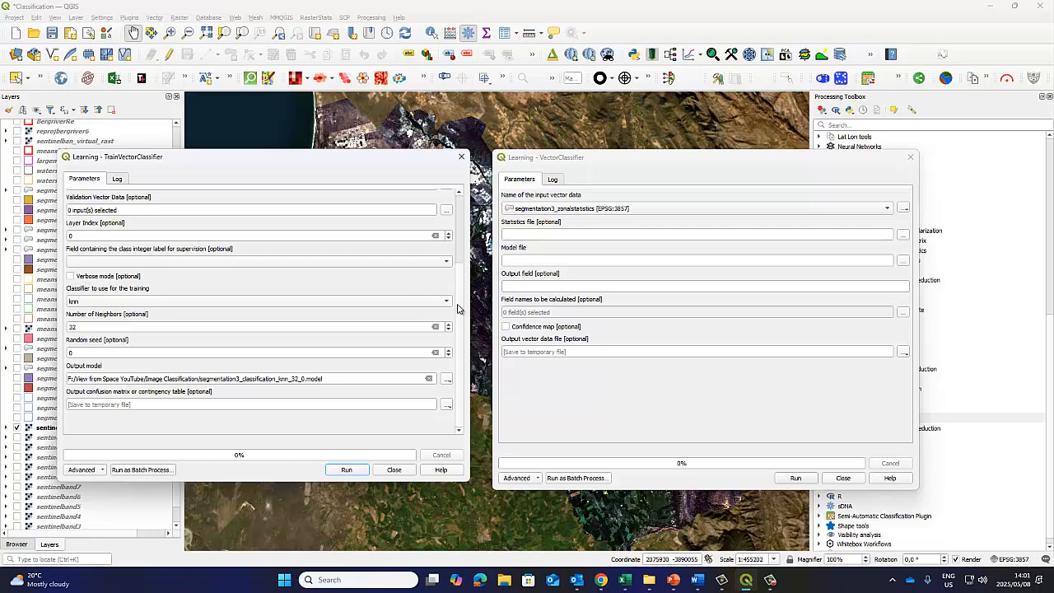
Set the field containing the class integer label for supervision to id and run TrainVectorClassifier.
scroll(458, 309, up, 5)
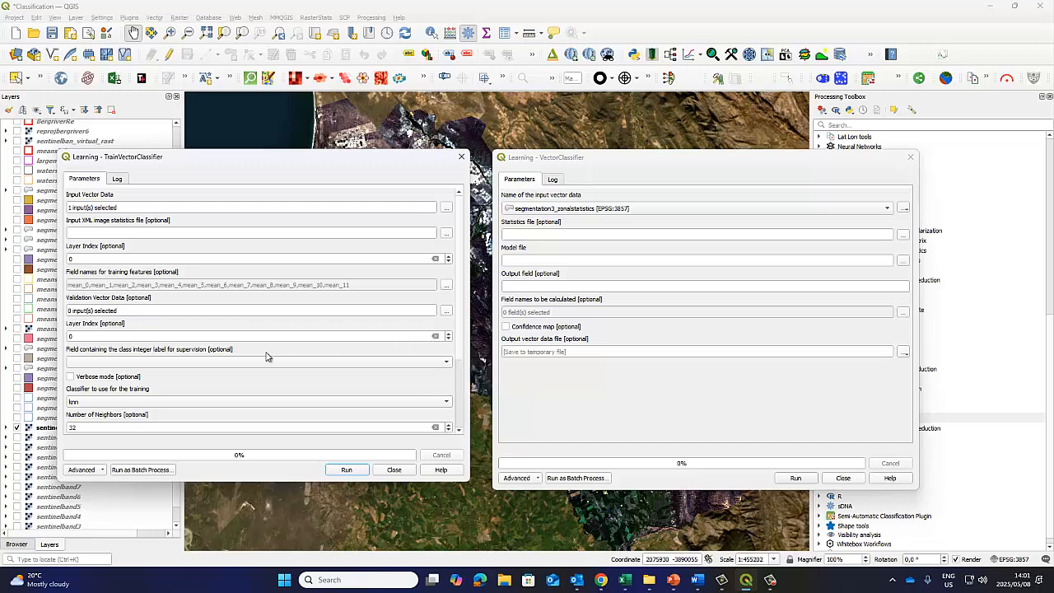
click(176, 361)
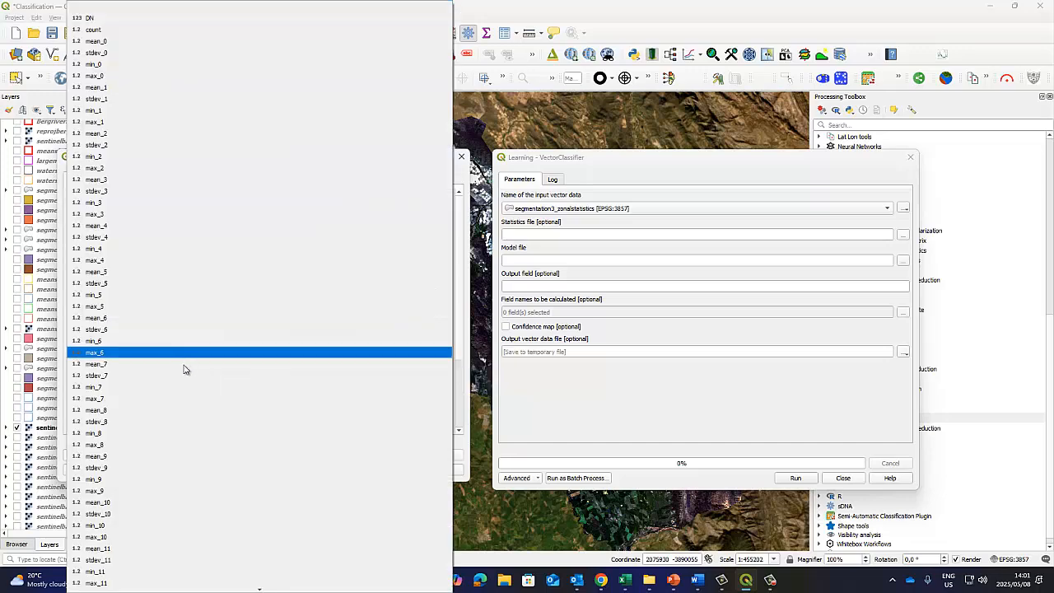
scroll(189, 396, down, 1)
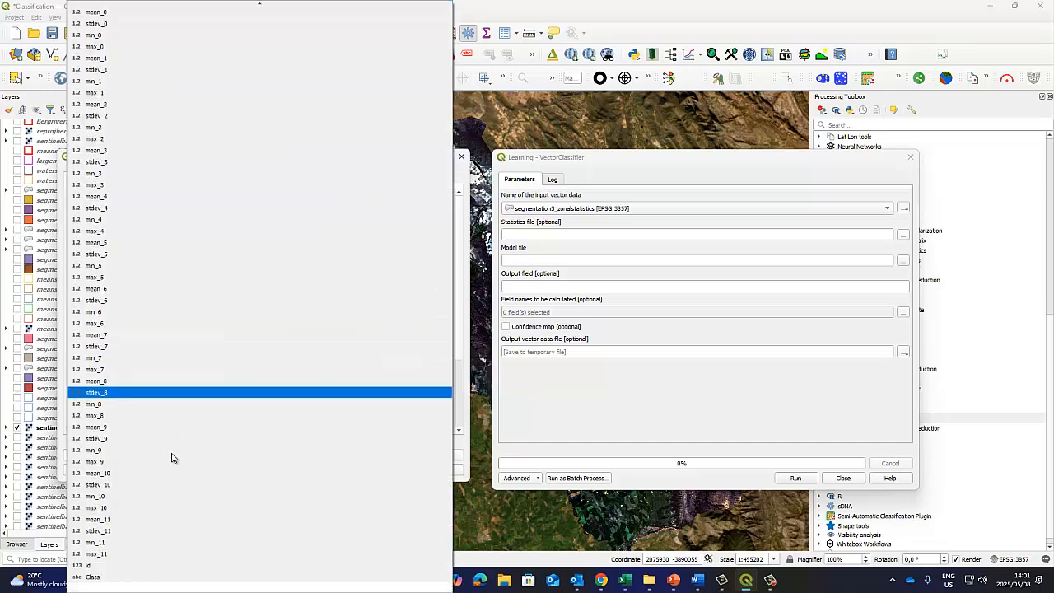
click(133, 566)
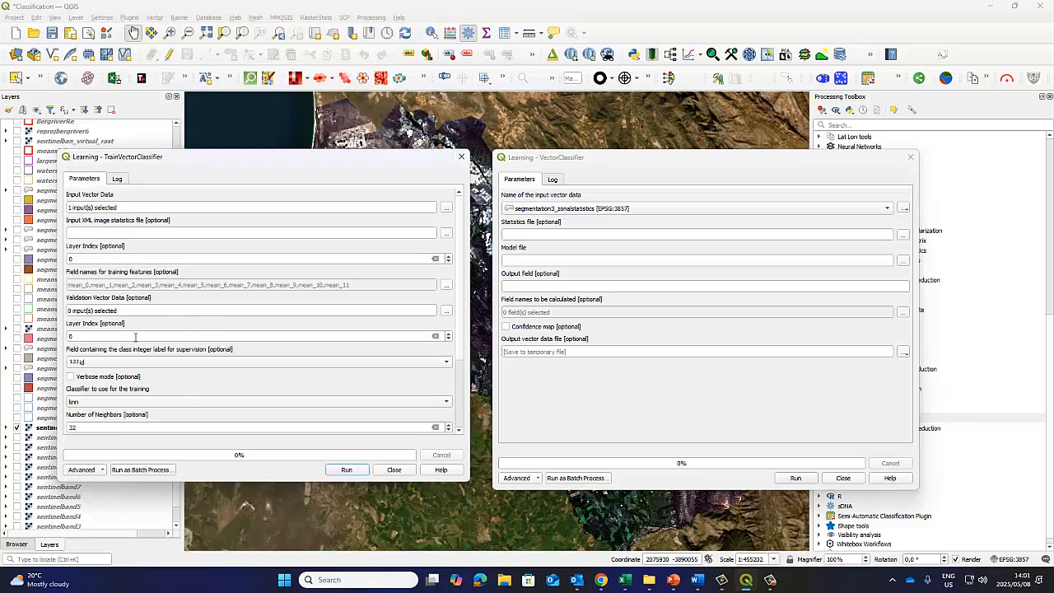
scroll(463, 337, down, 3)
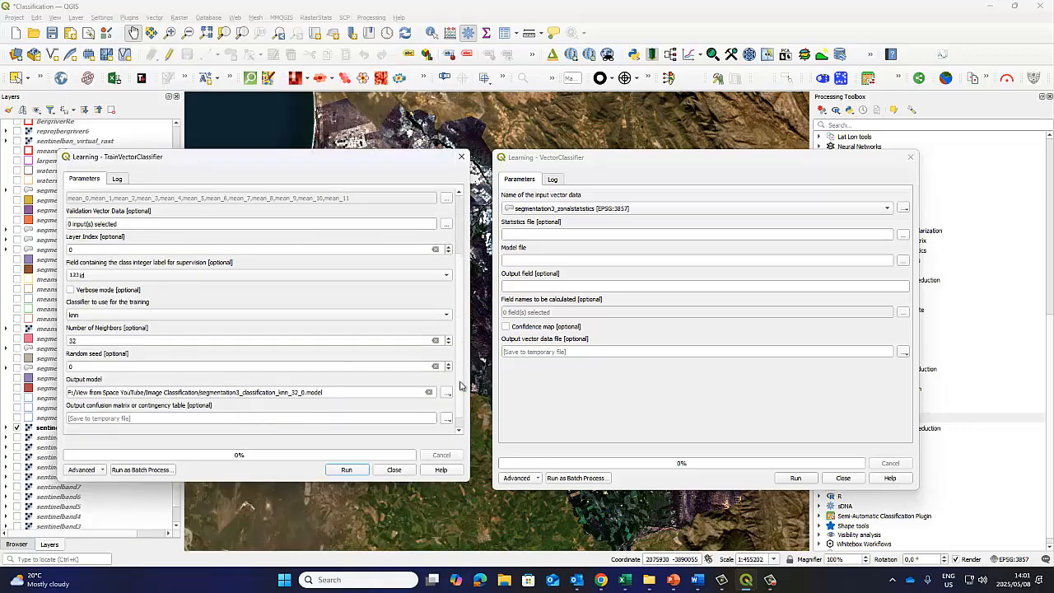
click(347, 469)
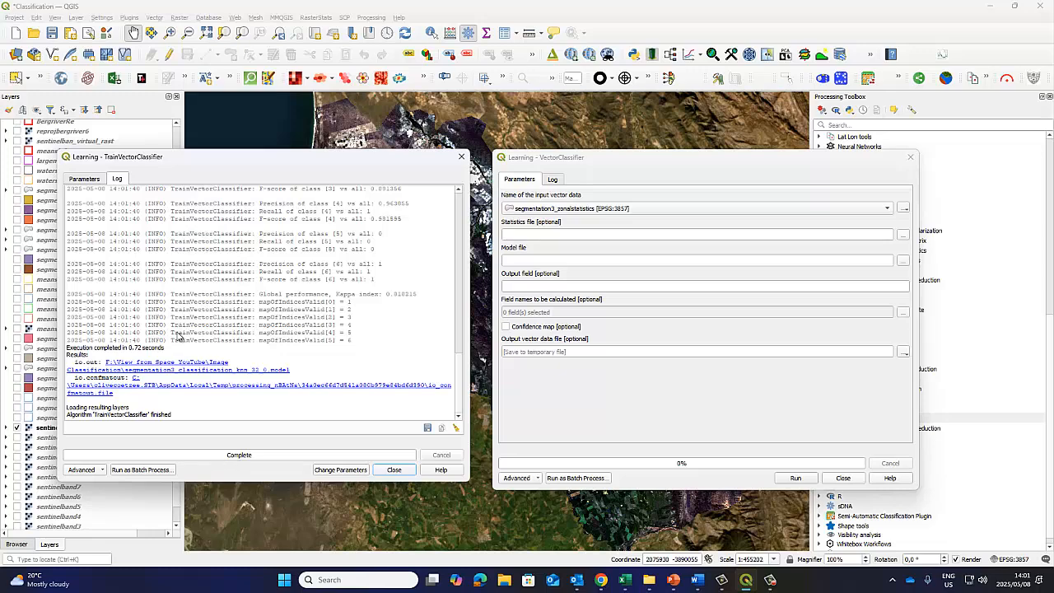
Load segmentation3_classification_knn_32_0.model from the Image Classification folder as the VectorClassifier model file.
click(83, 179)
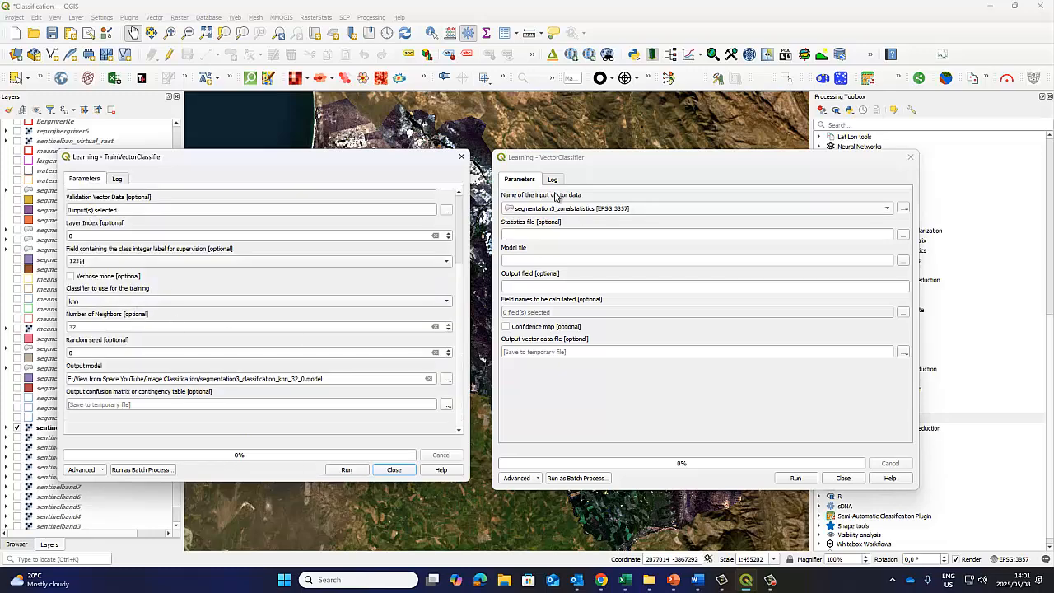
click(904, 261)
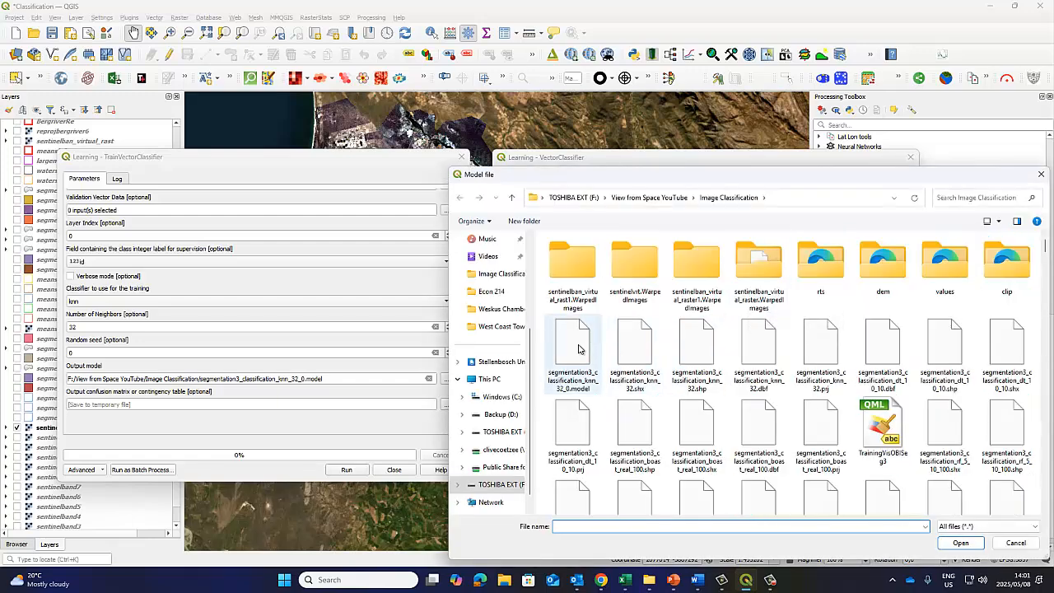
click(578, 349)
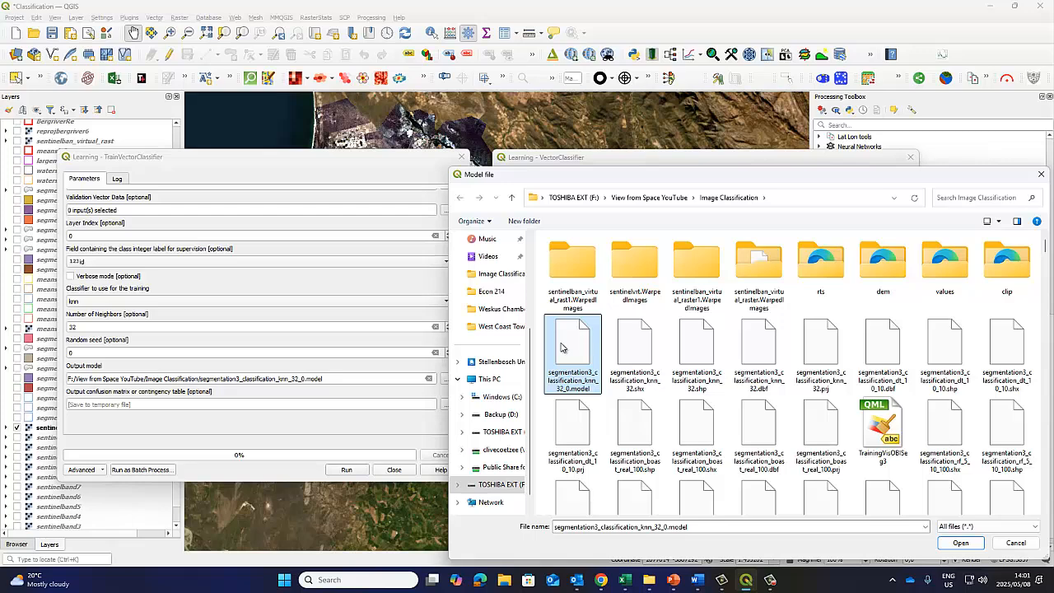
click(960, 543)
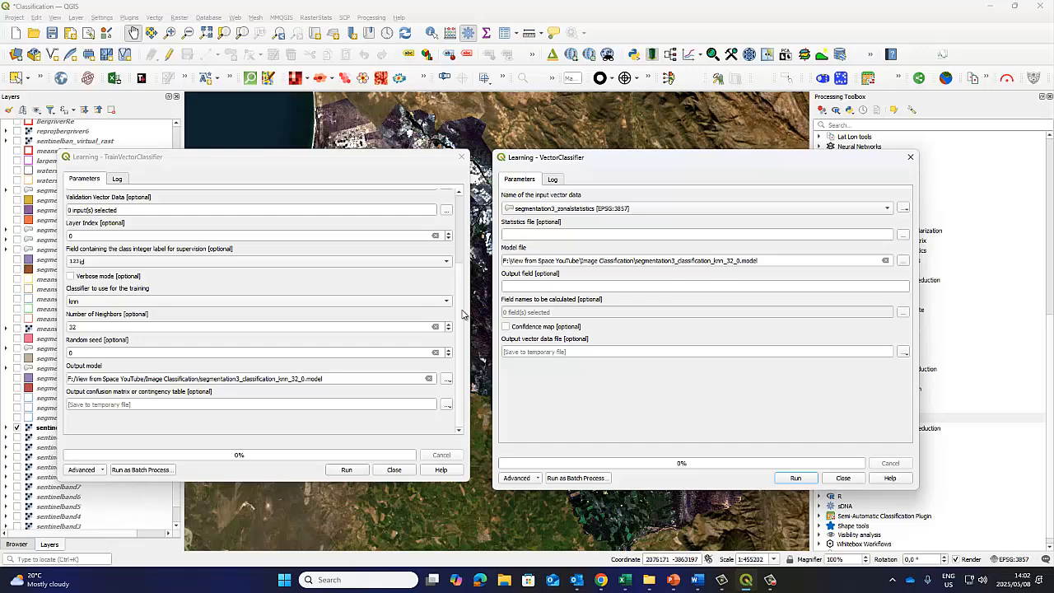
Select mean_0 through mean_8, max_8, mean_10 and mean_11 as the VectorClassifier field names to be calculated.
drag(460, 313, 462, 260)
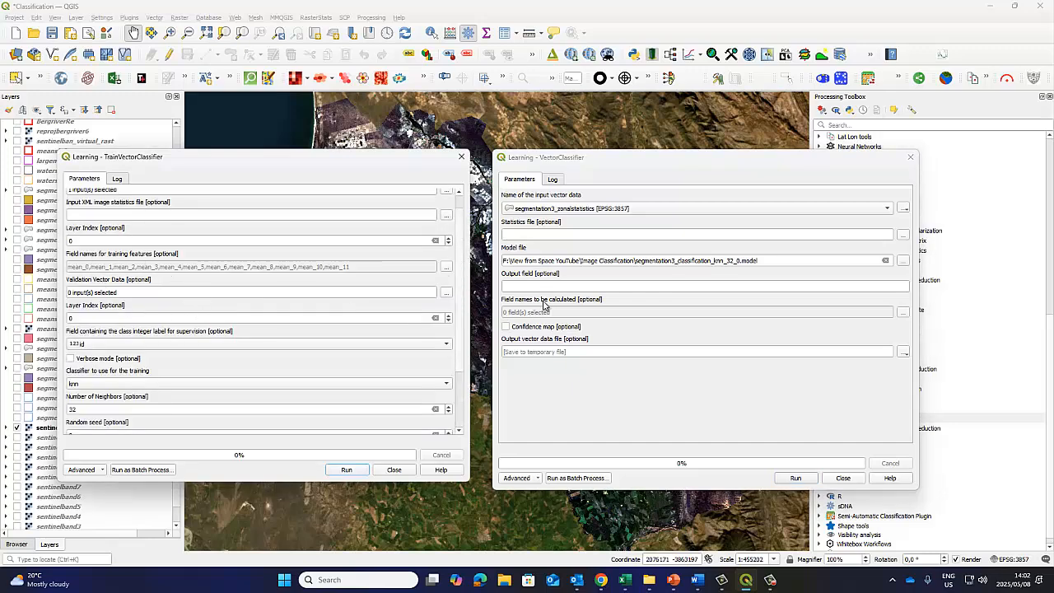
click(904, 313)
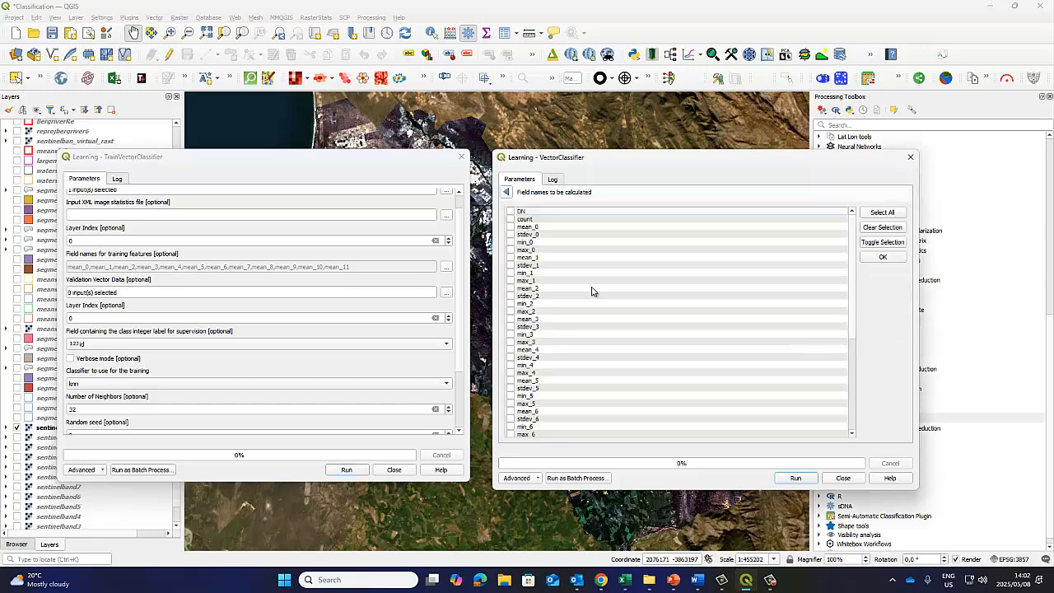
click(511, 227)
click(511, 288)
click(511, 319)
scroll(580, 402, down, 3)
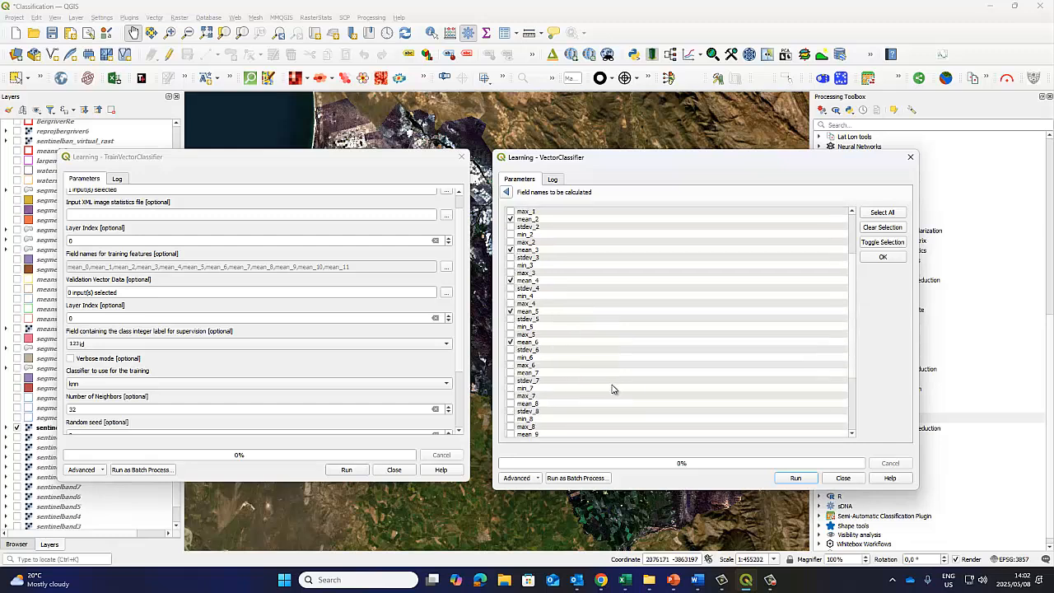
click(510, 373)
click(511, 403)
scroll(557, 403, down, 3)
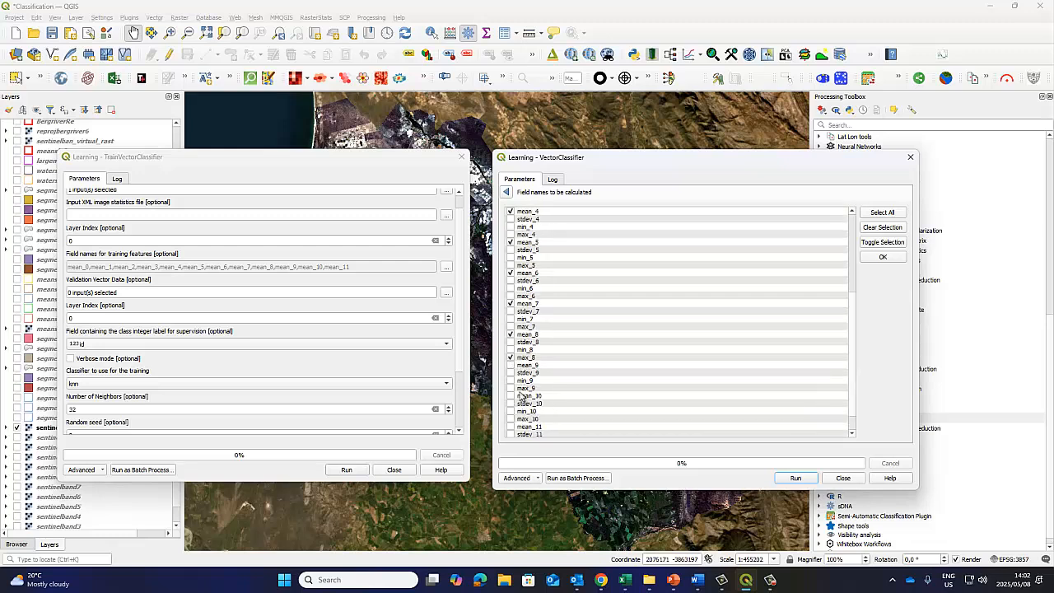
click(511, 395)
click(511, 427)
click(507, 193)
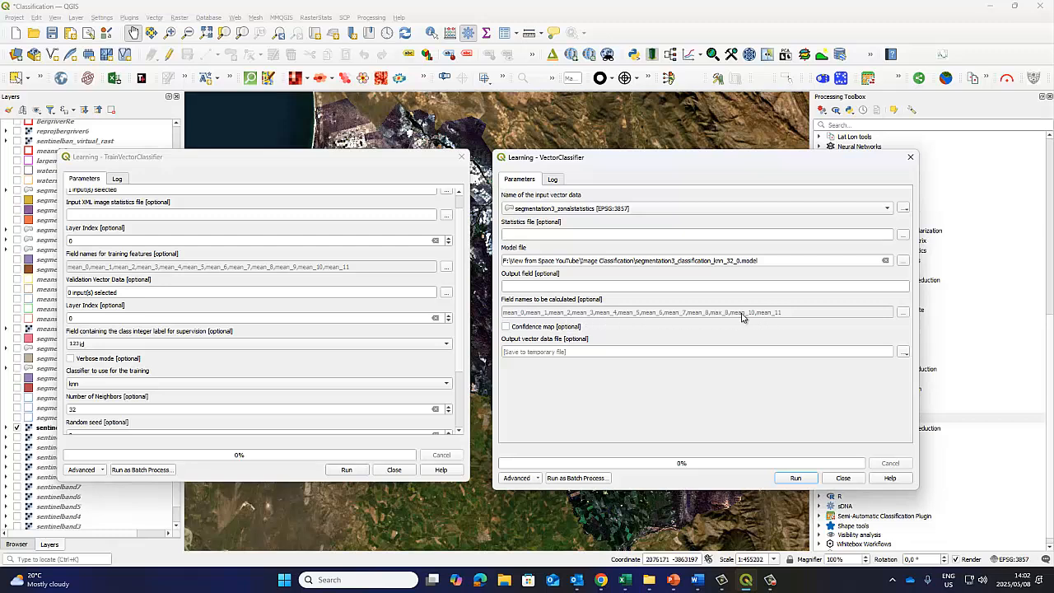
Correct the VectorClassifier fields to be calculated by deselecting max_8 and selecting mean_9.
click(904, 312)
scroll(591, 366, down, 1)
scroll(576, 346, up, 1)
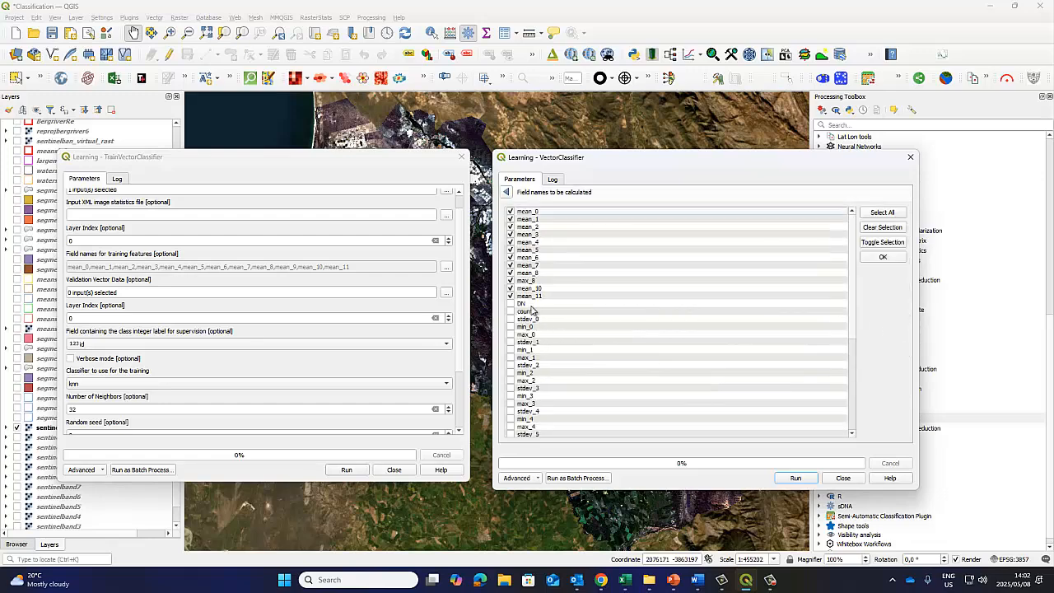
click(511, 282)
scroll(544, 331, down, 2)
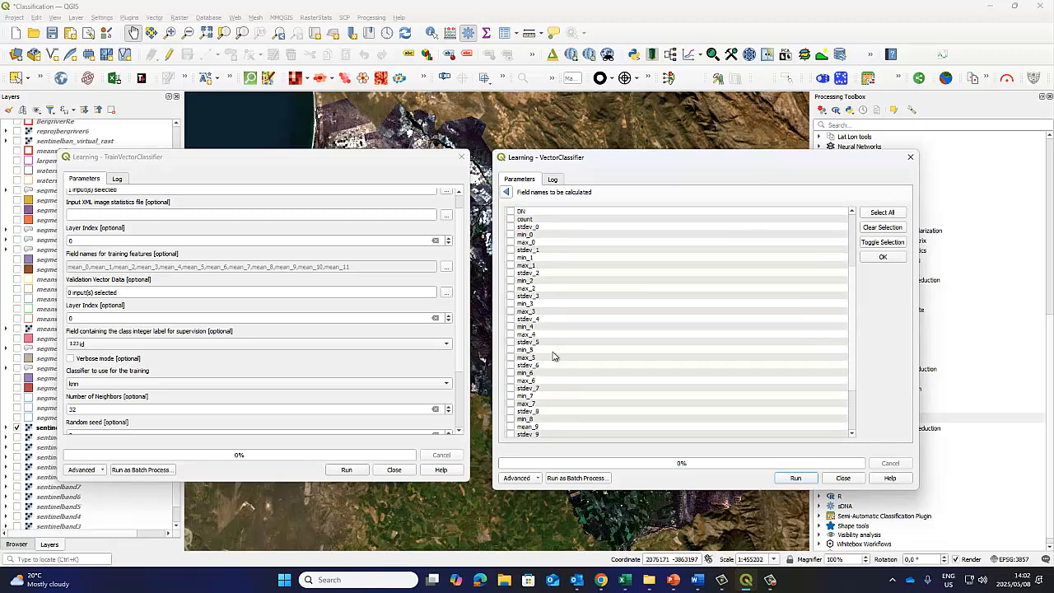
scroll(556, 366, down, 5)
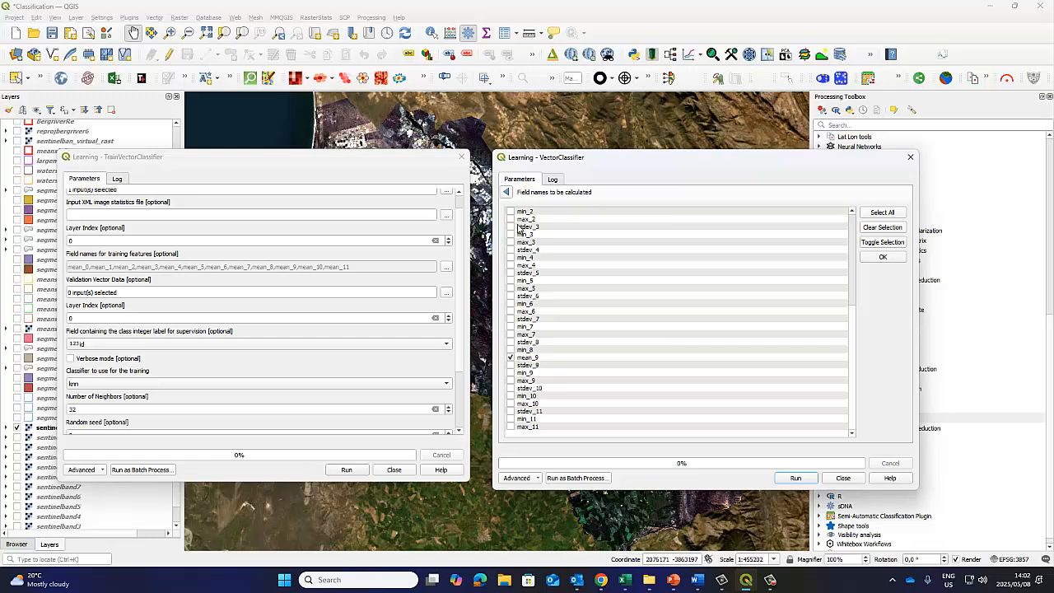
click(506, 192)
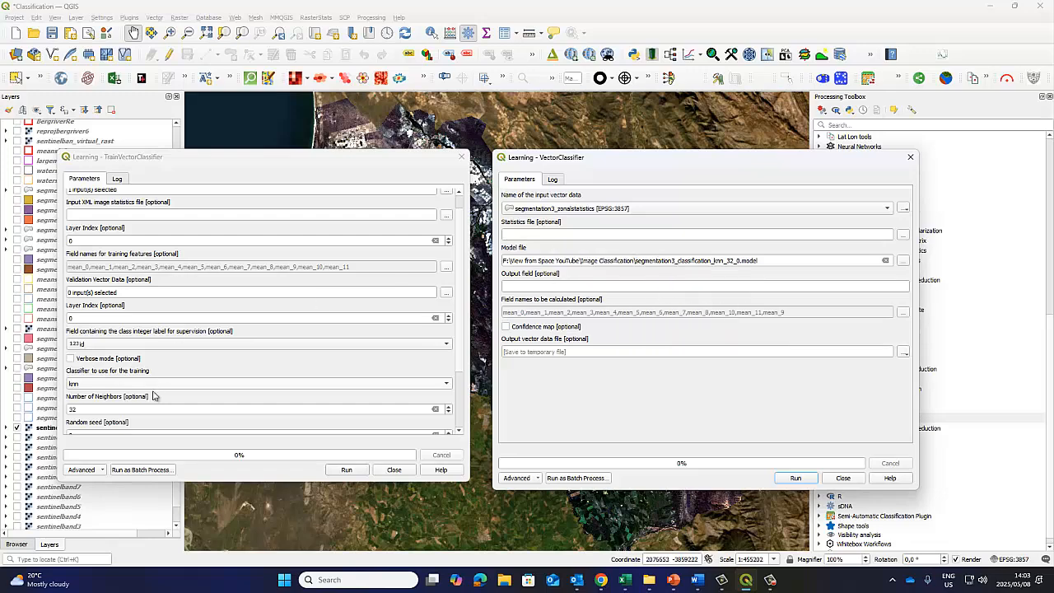
Set the VectorClassifier output file to segmentation_classification_knn_32.shp in the Image Classification folder and run the classification.
click(462, 317)
scroll(462, 317, down, 3)
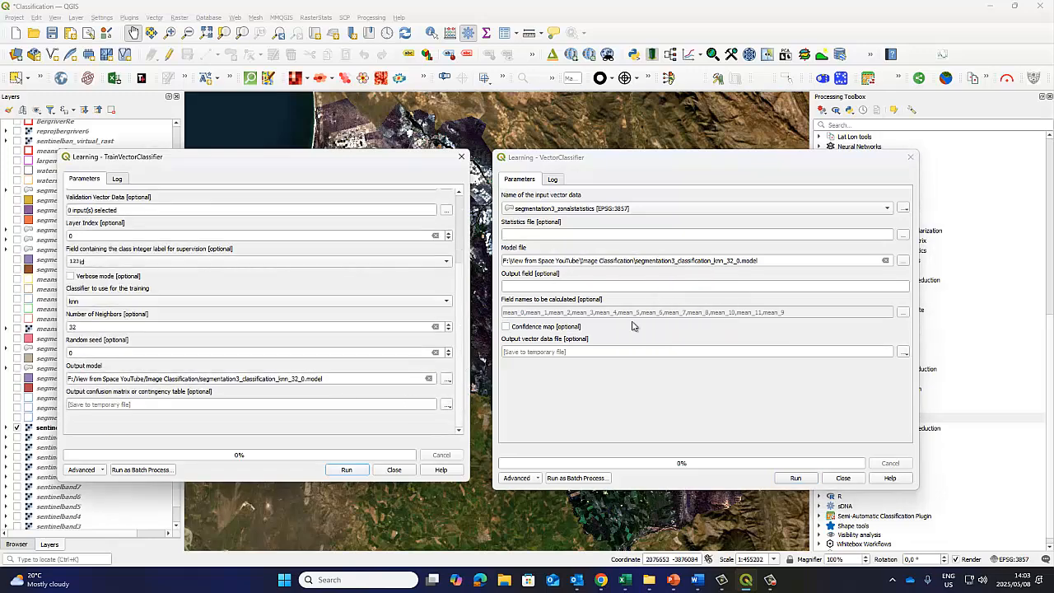
scroll(375, 256, up, 4)
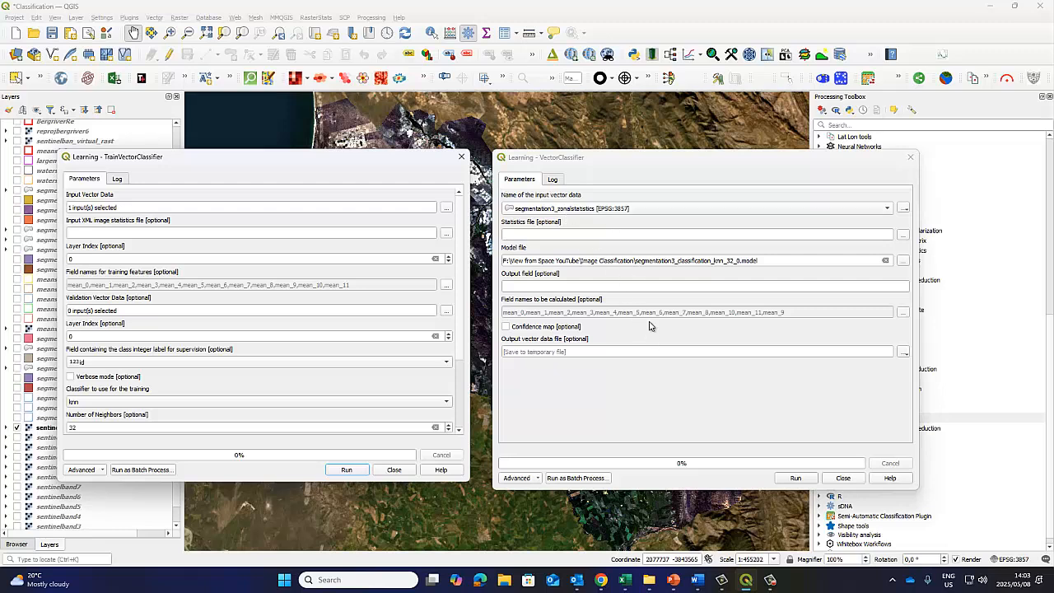
click(904, 352)
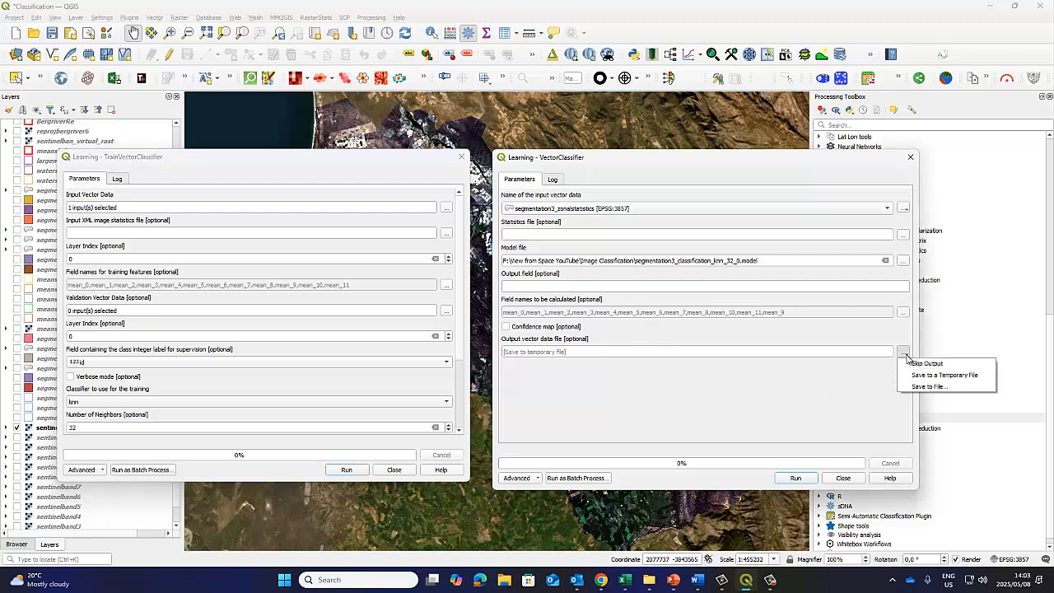
click(922, 387)
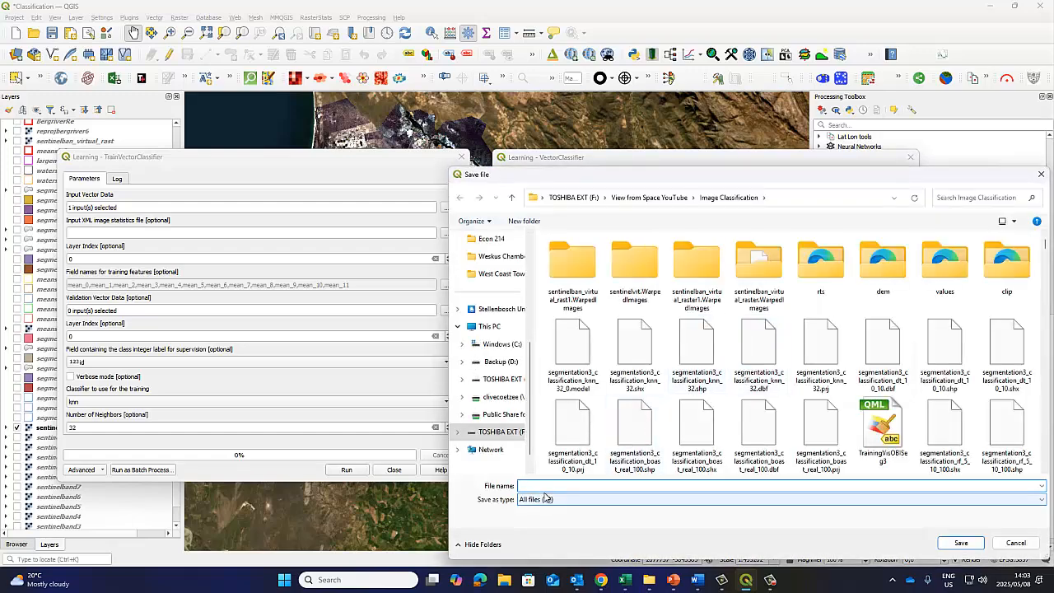
text(segm)
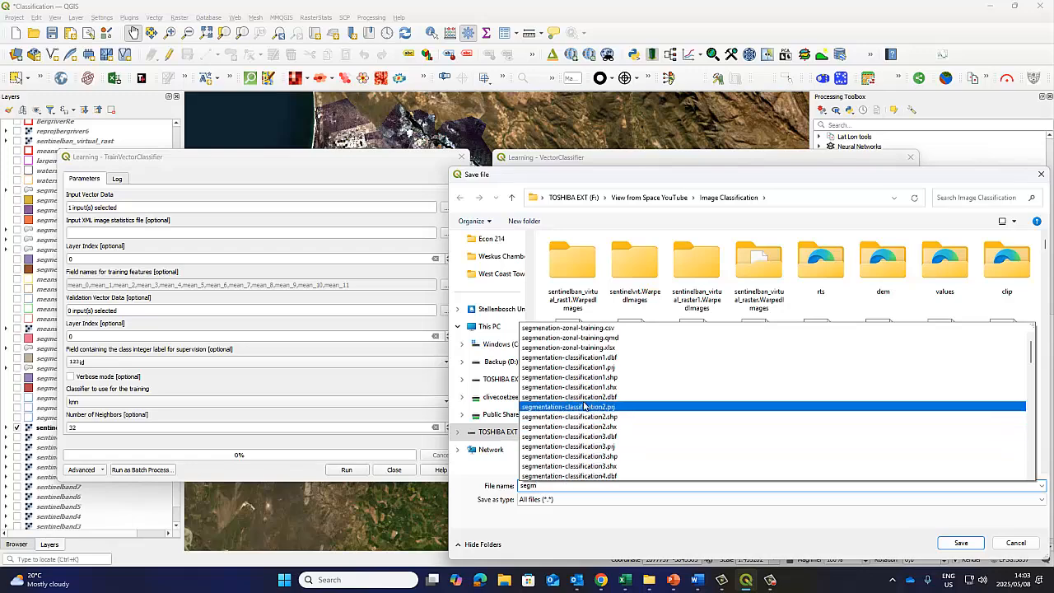
scroll(584, 397, up, 2)
click(581, 438)
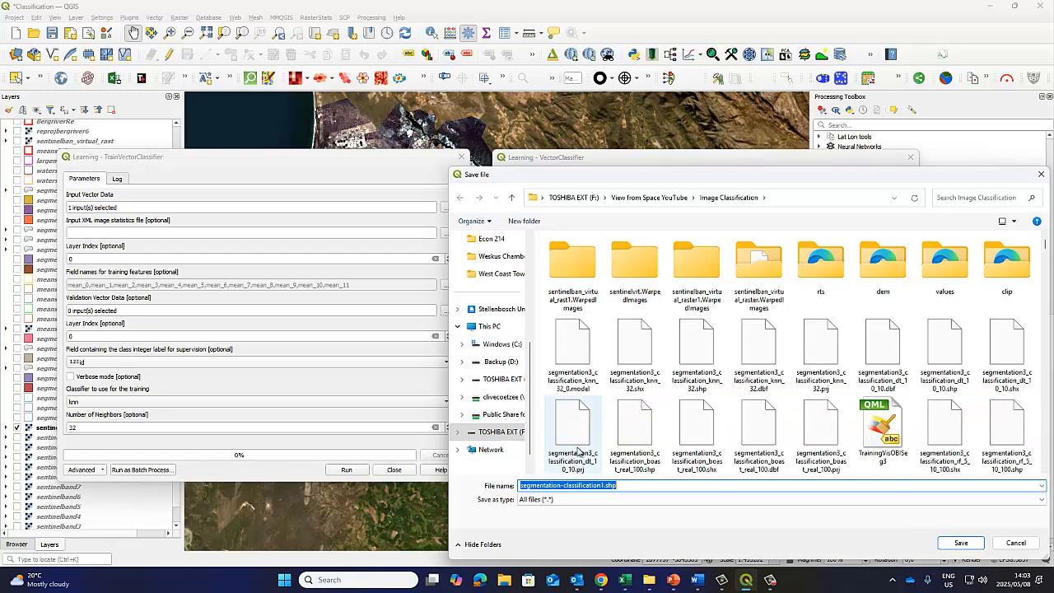
click(605, 485)
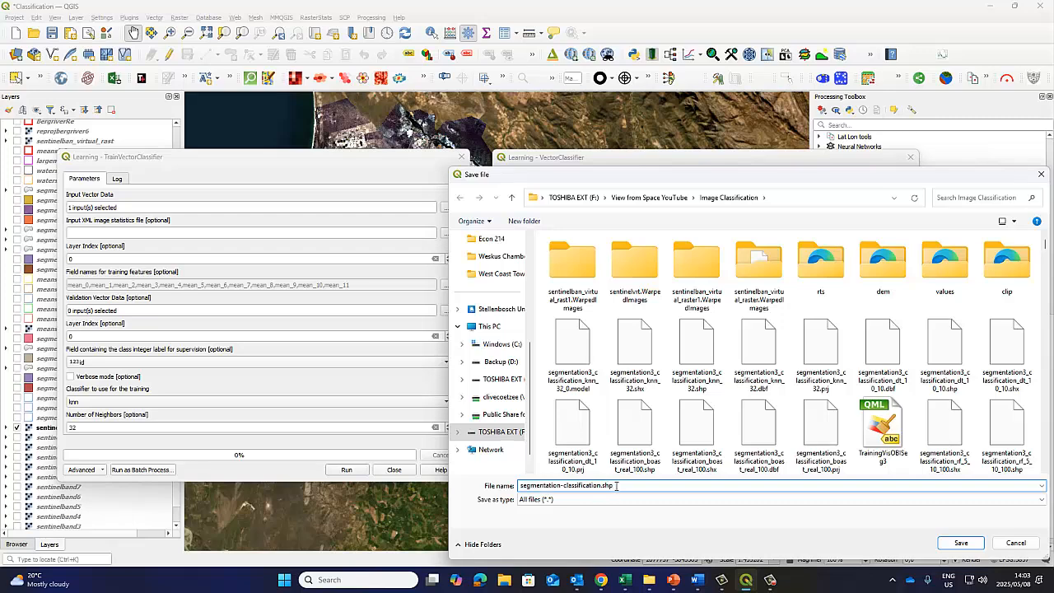
key(BackSpace)
text(_)
click(958, 544)
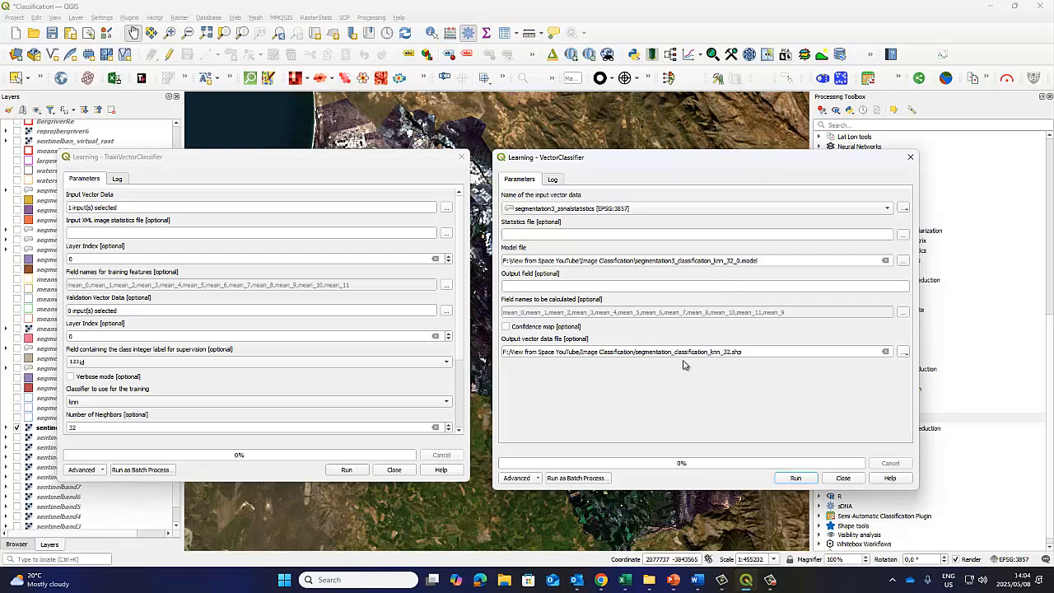
click(796, 477)
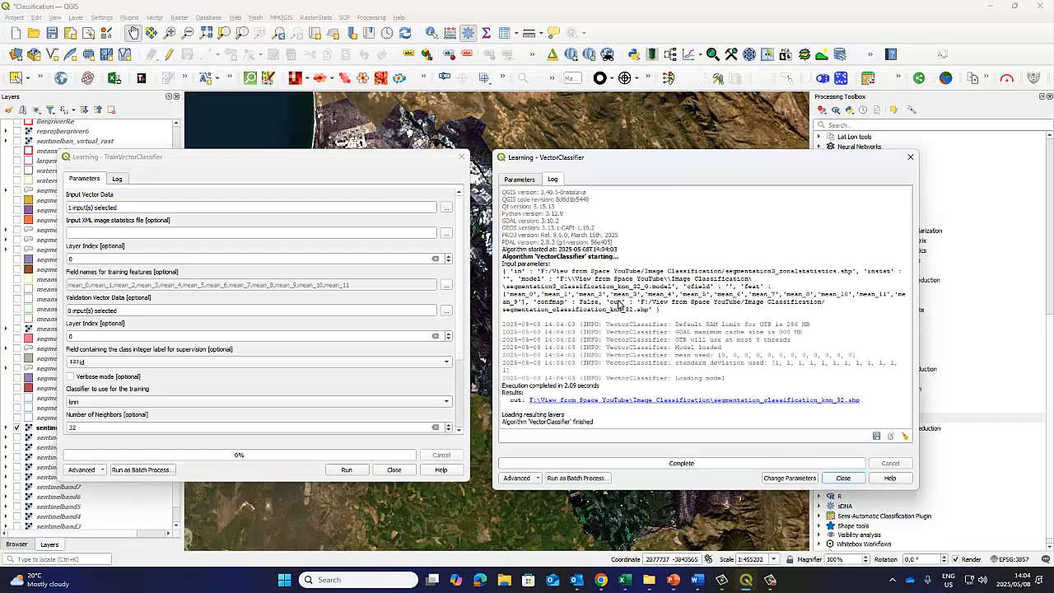
Move the TrainVectorClassifier and VectorClassifier dialogs down so they clear the map and layer list.
drag(359, 166, 344, 372)
drag(623, 165, 669, 496)
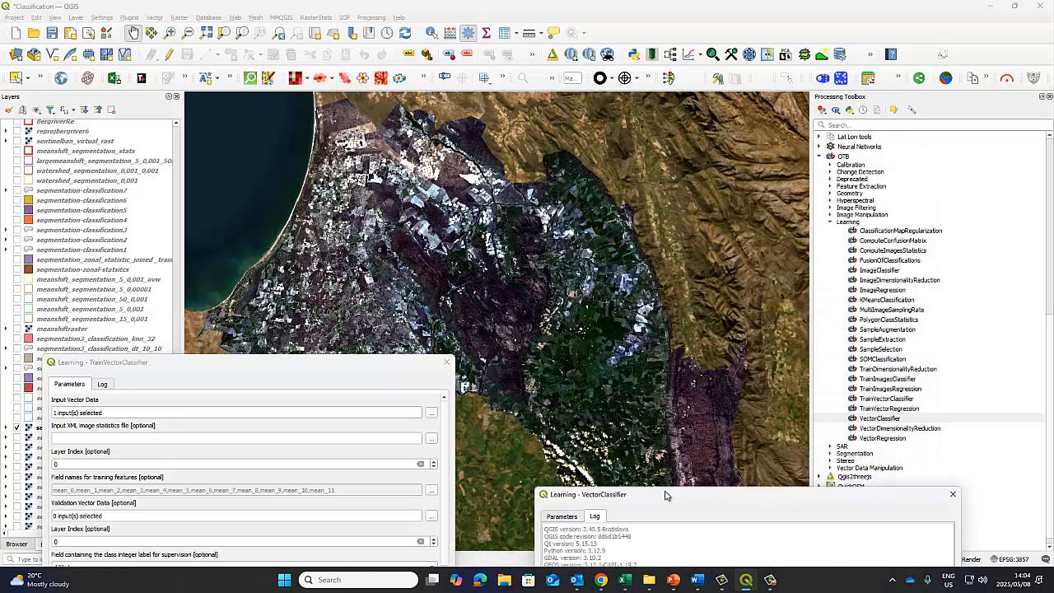
drag(314, 368, 329, 499)
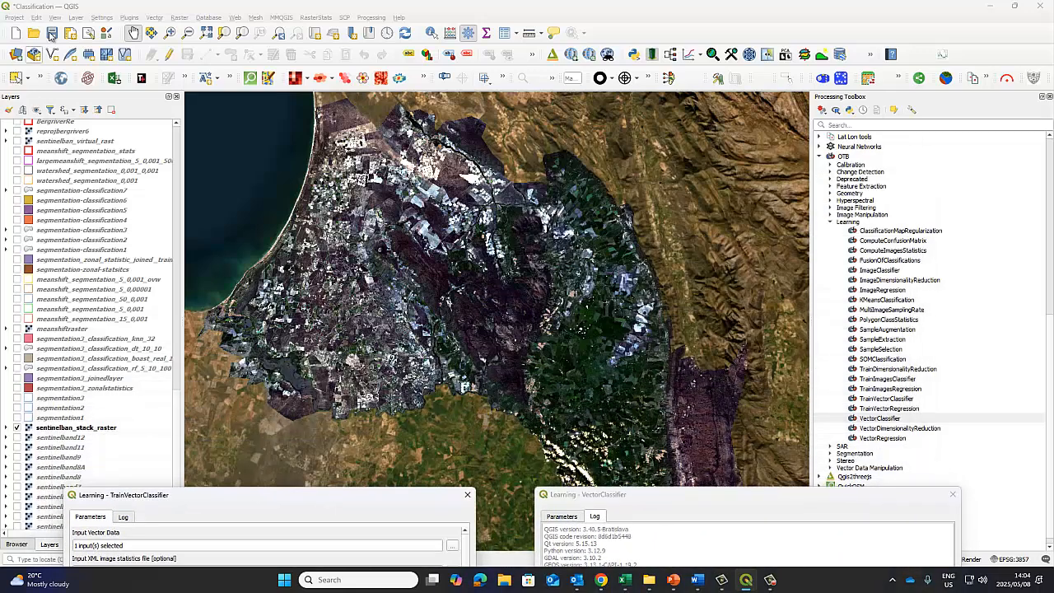
Add segmentation_classification_knn_32.shp as a vector layer directly above sentinelban_stack_raster and dismiss the Python error notice.
click(65, 428)
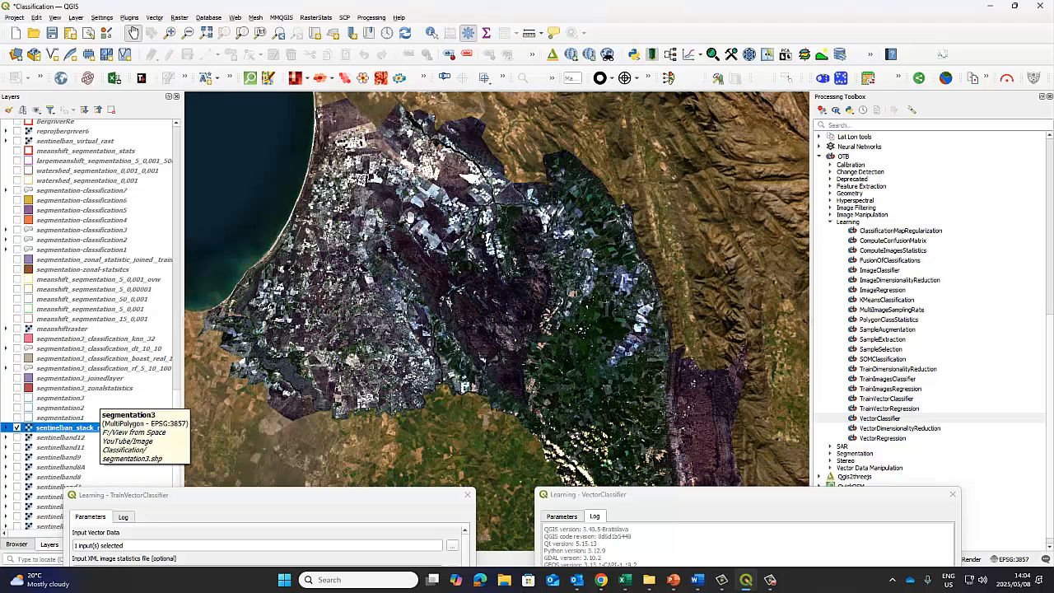
click(75, 17)
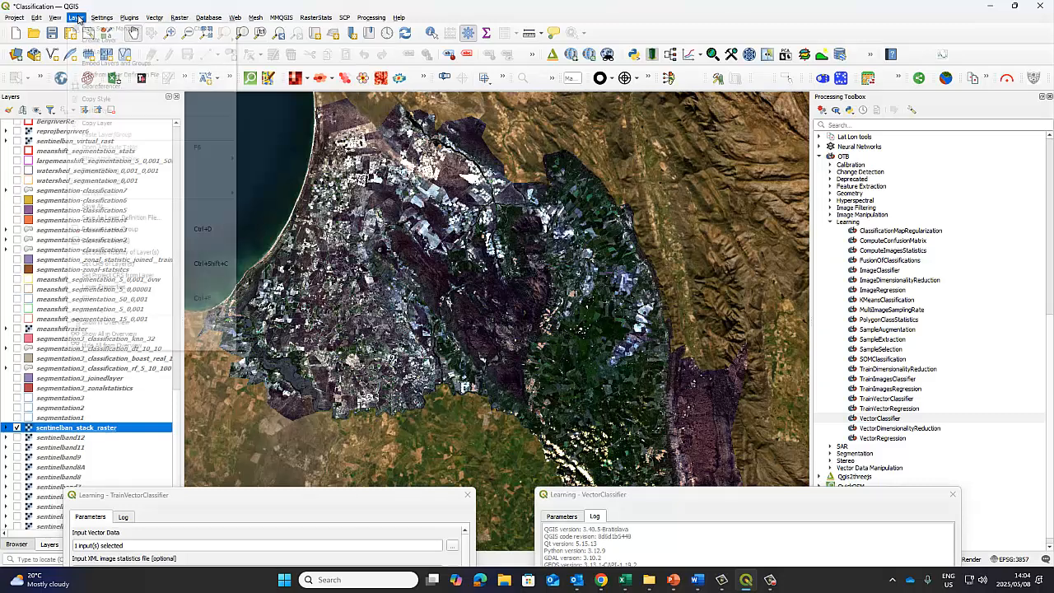
mouse_move(159, 52)
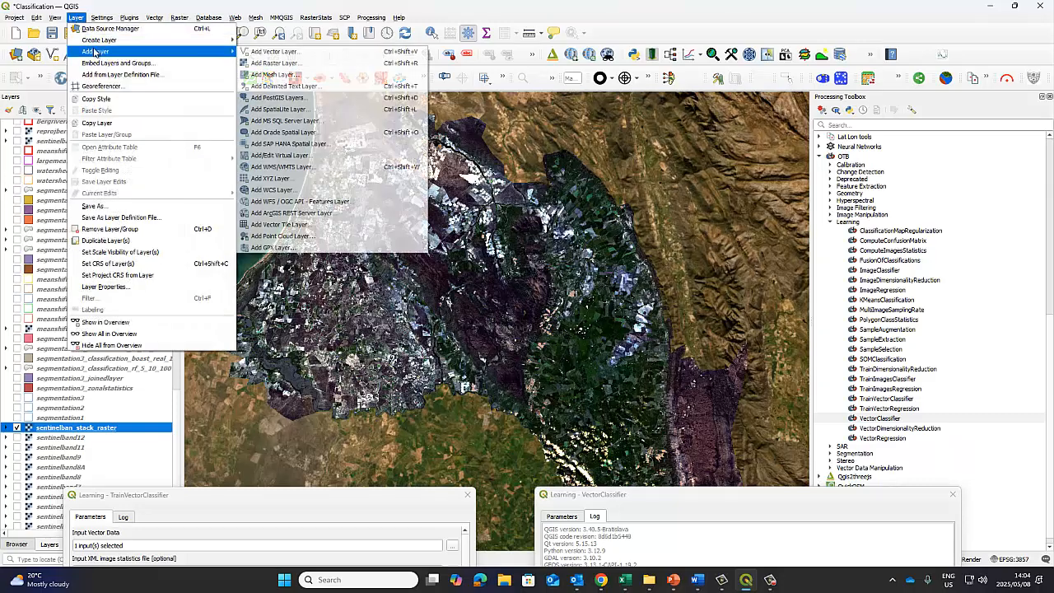
click(263, 51)
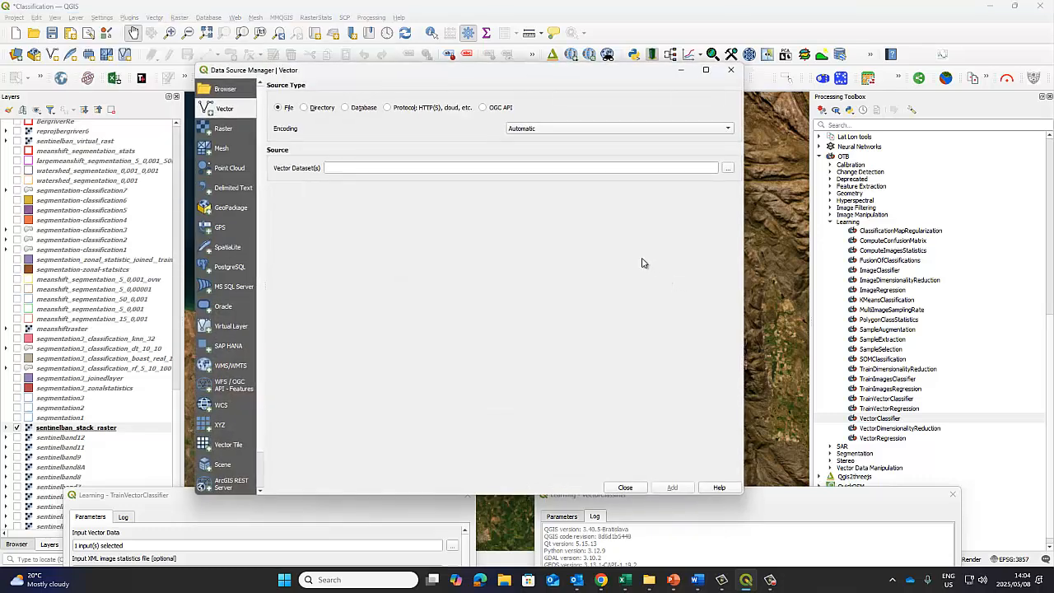
click(728, 168)
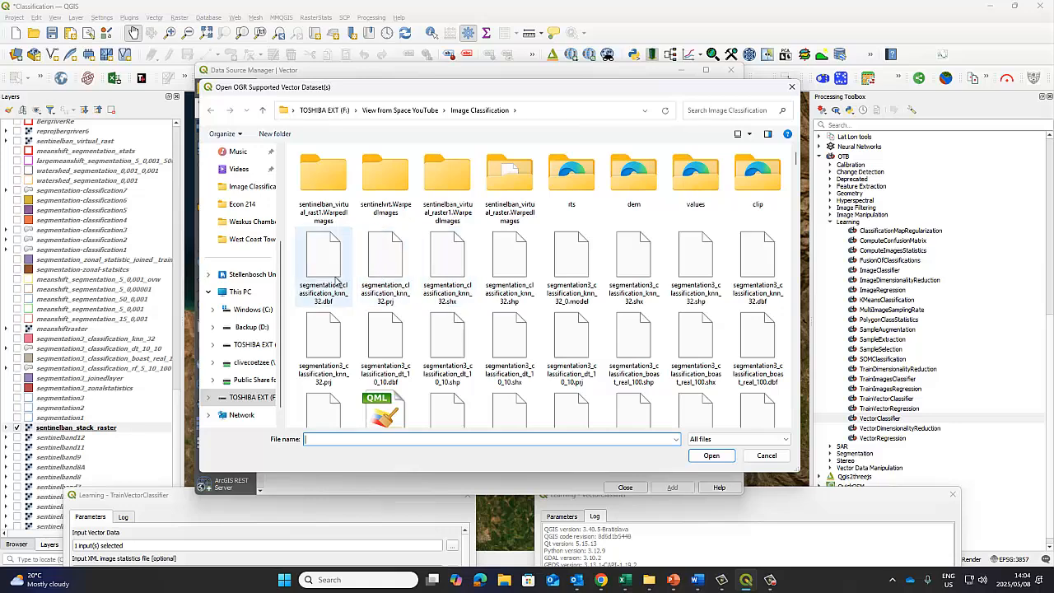
click(510, 293)
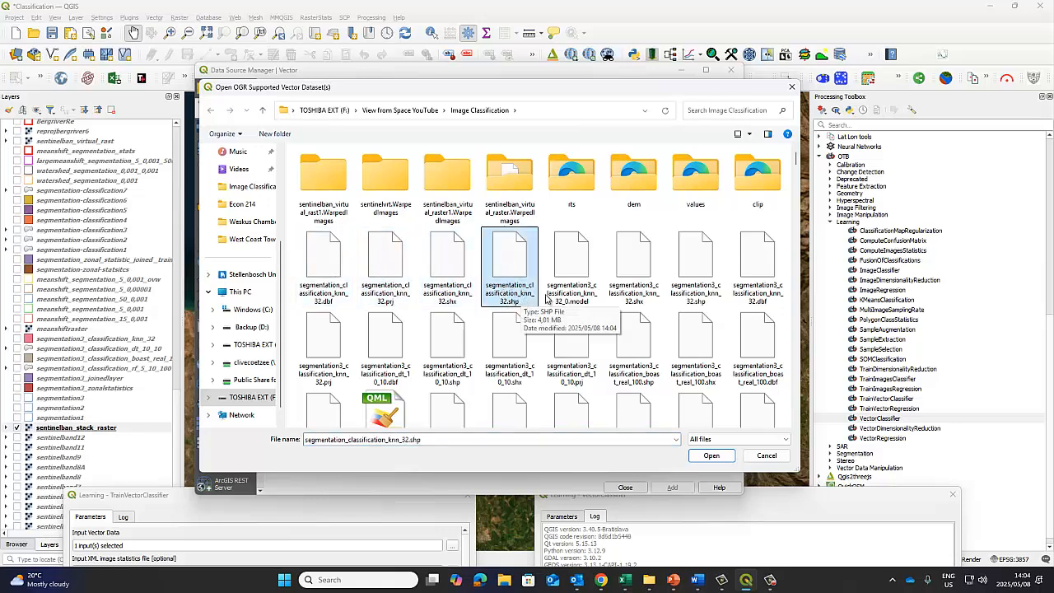
click(719, 458)
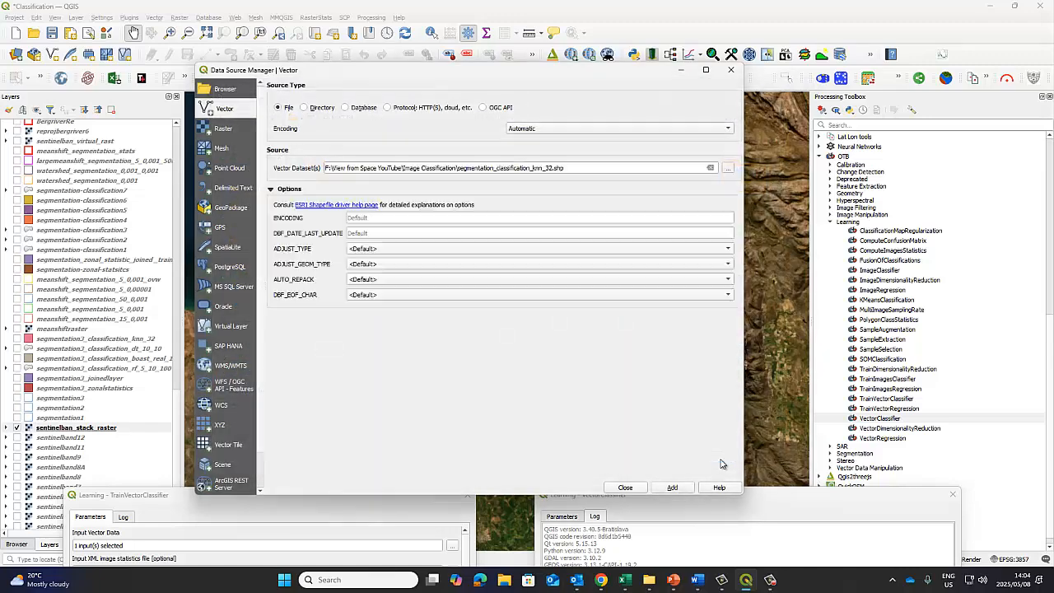
click(625, 487)
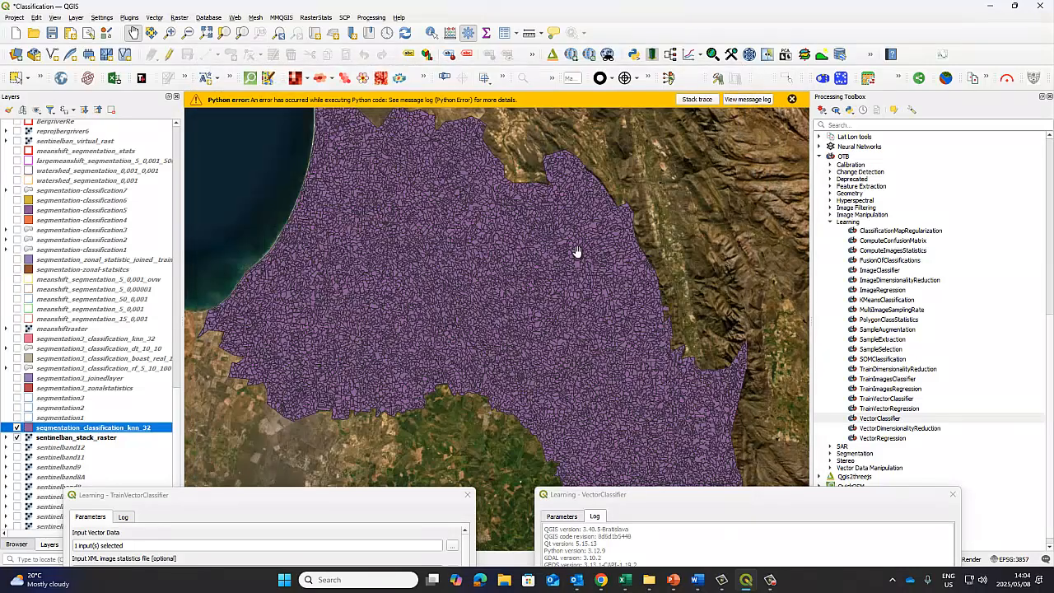
click(792, 99)
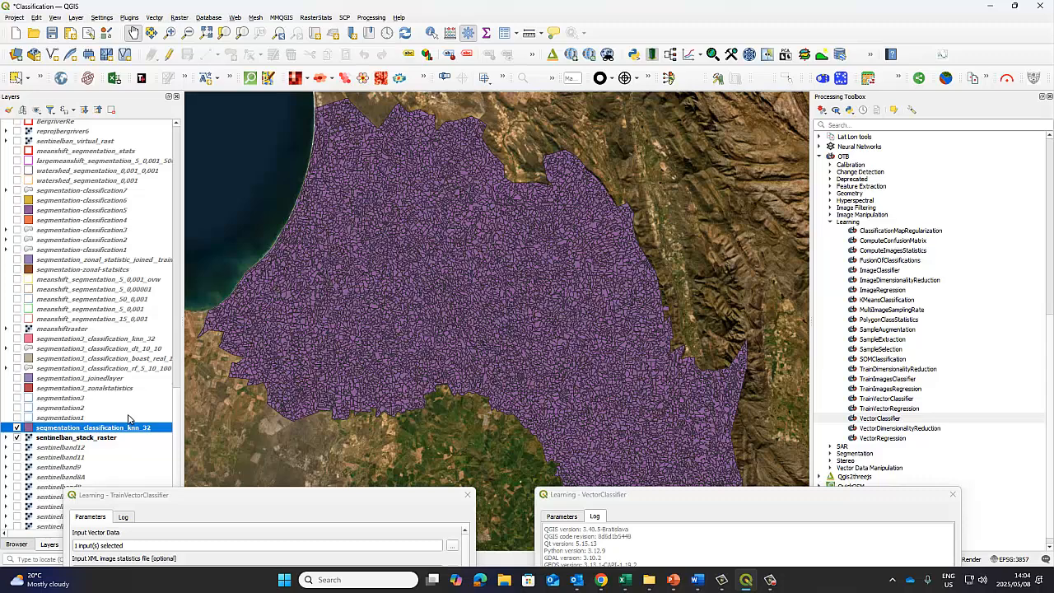
Examine the mean fields and the predicted class column in the attribute table of segmentation_classification_knn_32.
right_click(94, 437)
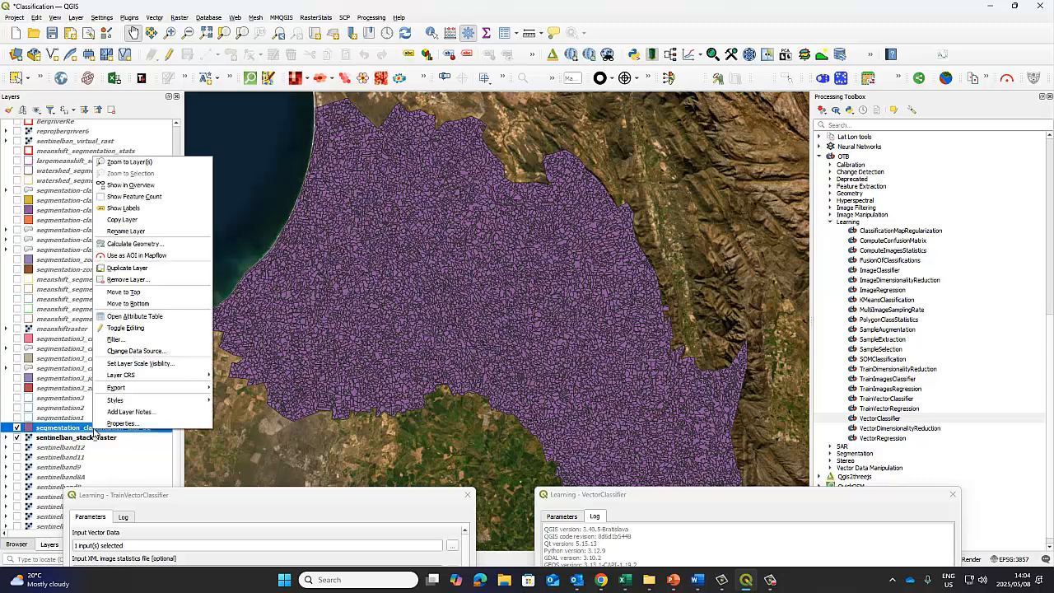
click(146, 328)
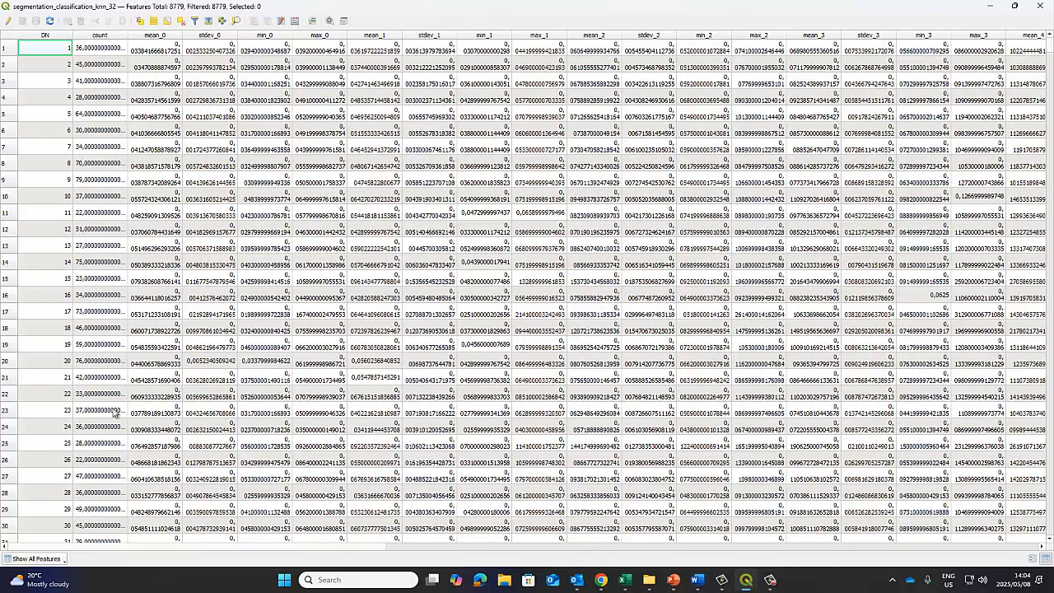
drag(147, 550, 882, 554)
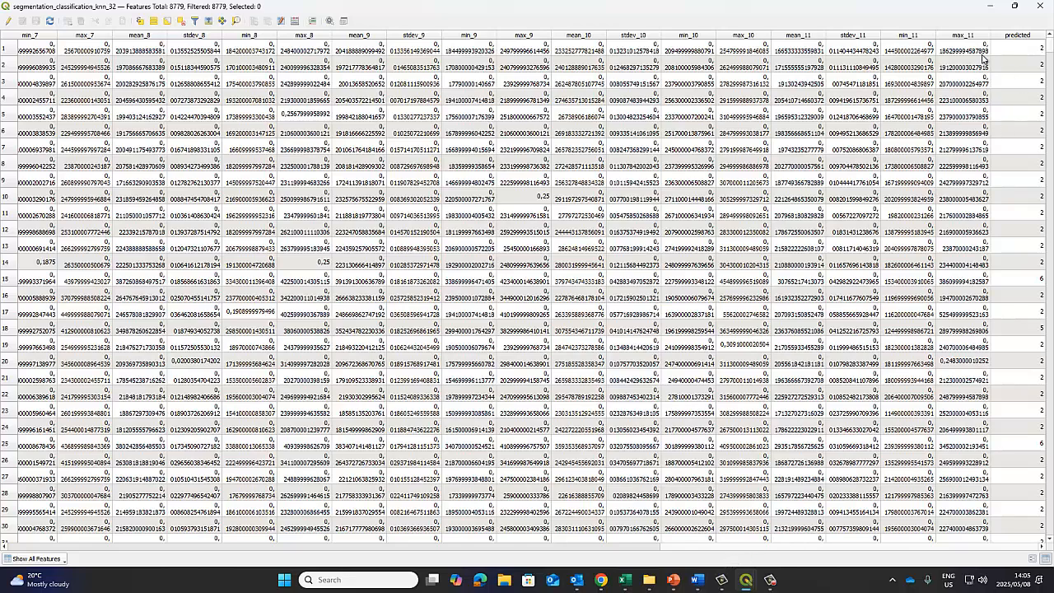
click(7, 51)
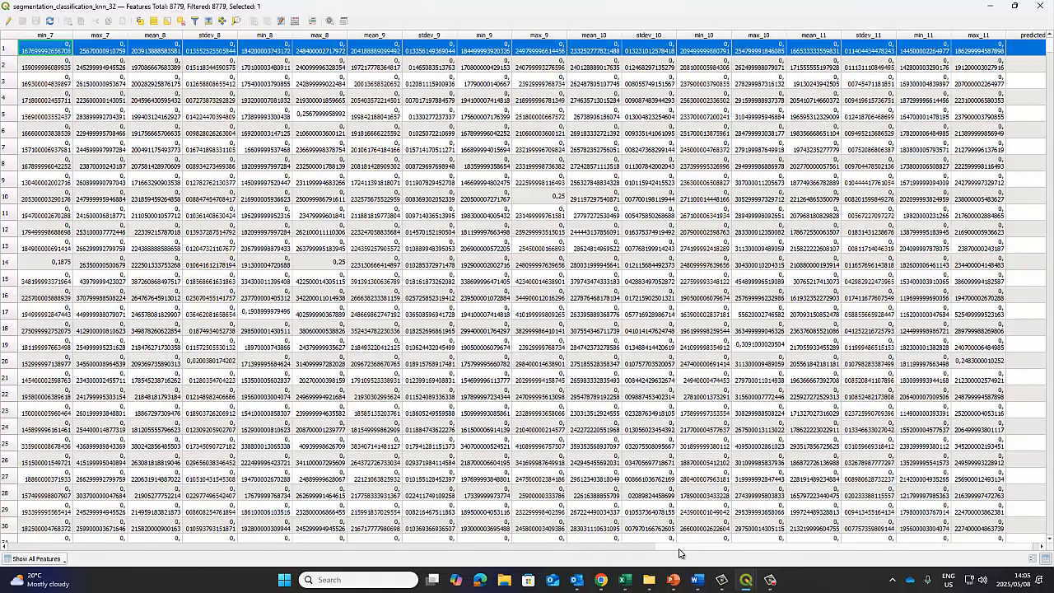
drag(680, 551, 97, 553)
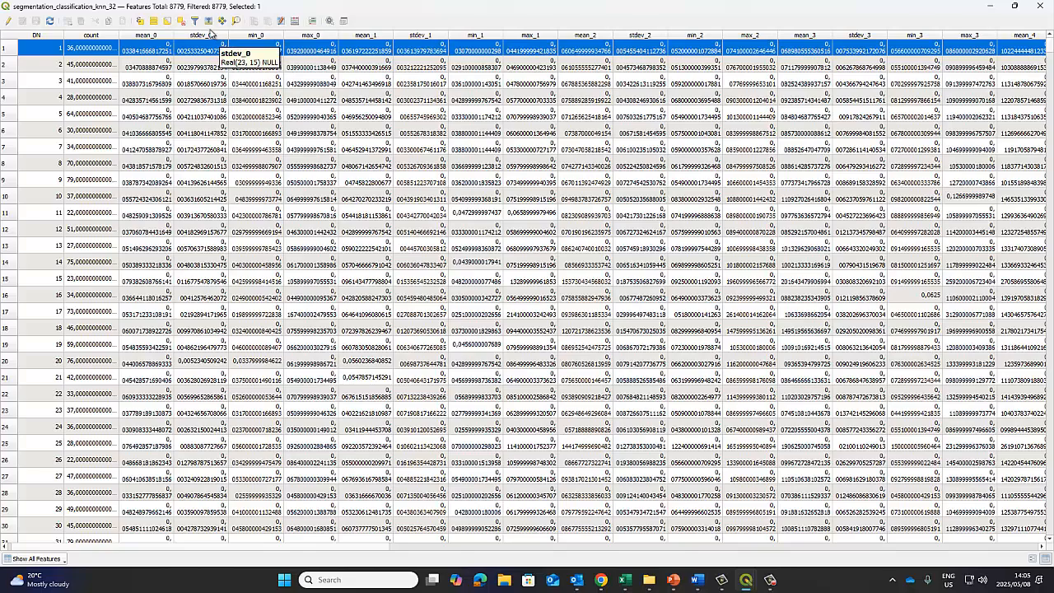
click(179, 21)
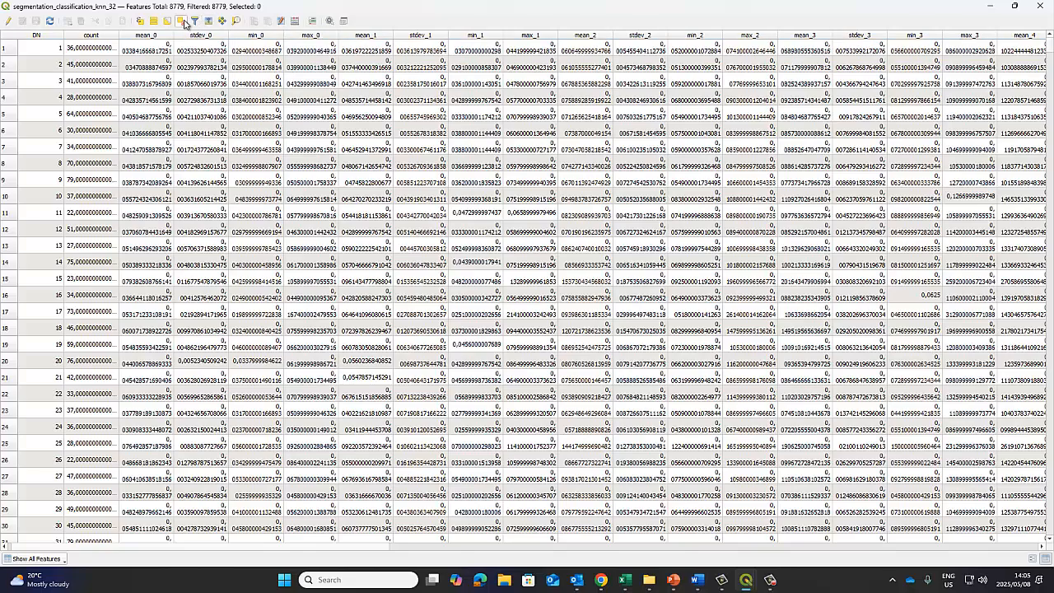
drag(379, 547, 1046, 548)
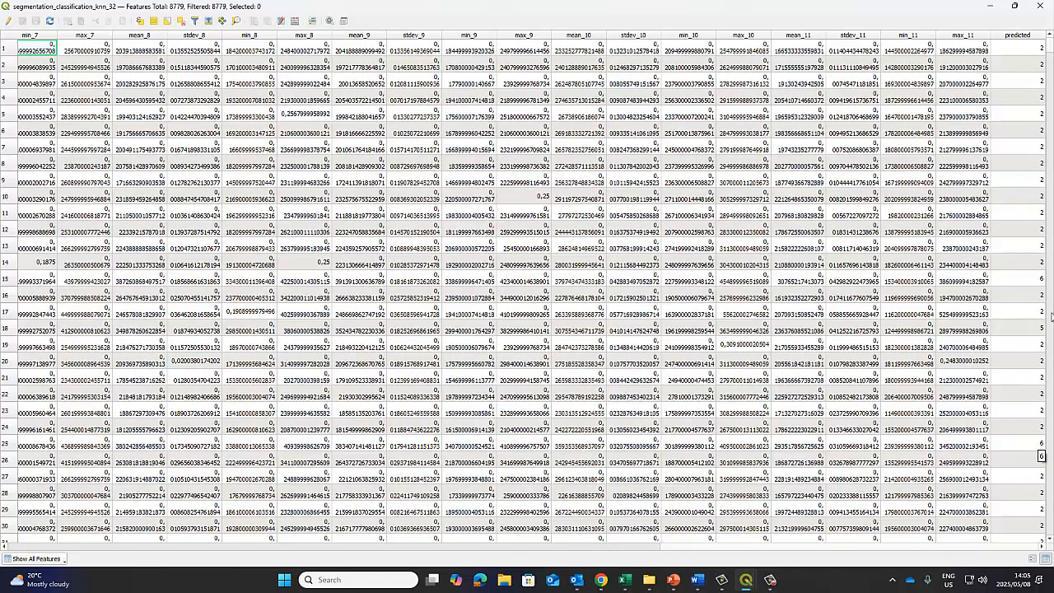
drag(1049, 47, 1049, 115)
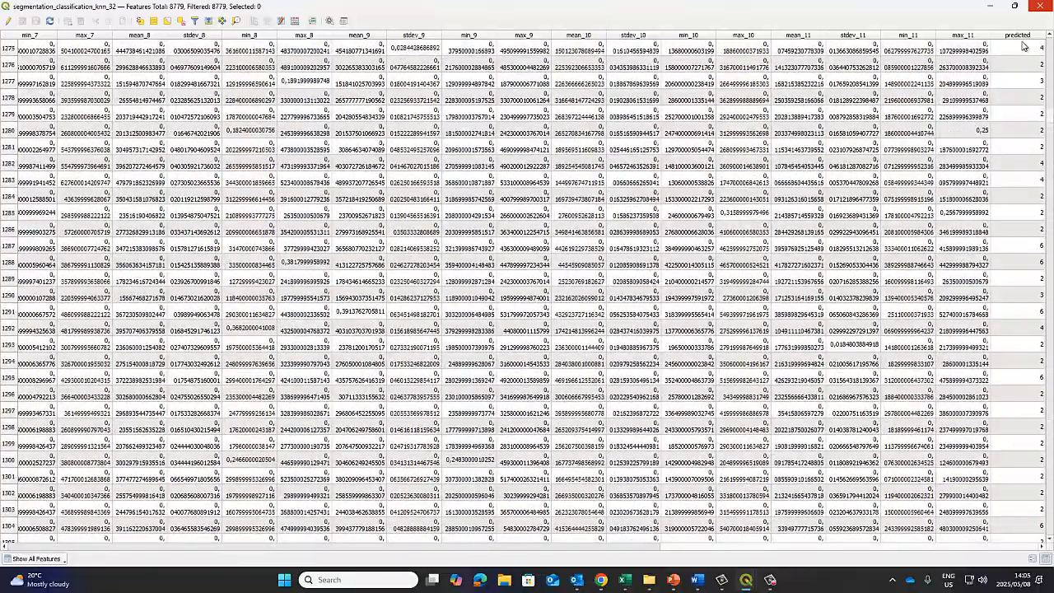
click(1040, 6)
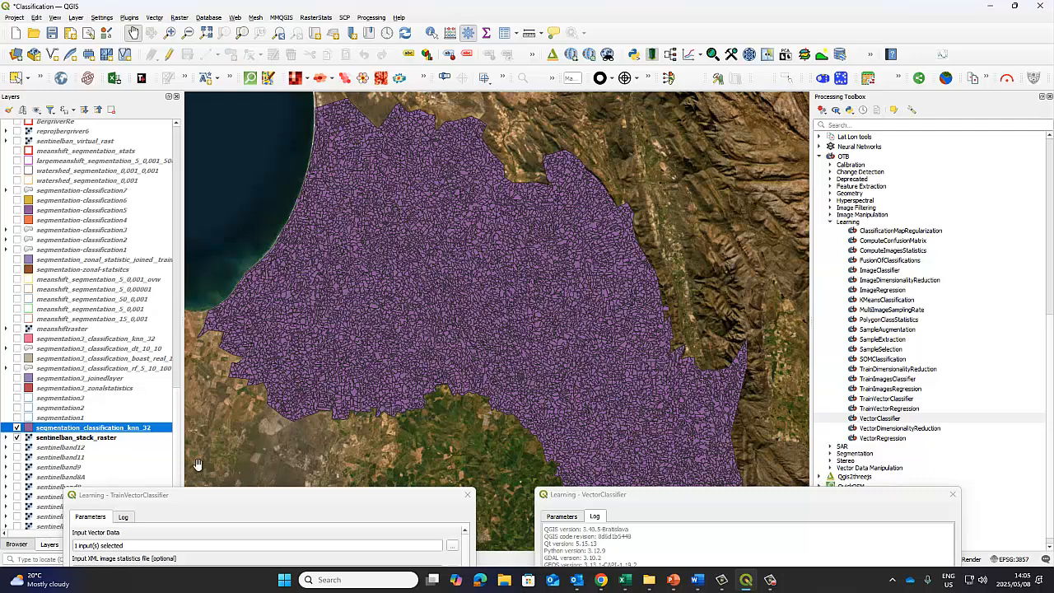
right_click(96, 435)
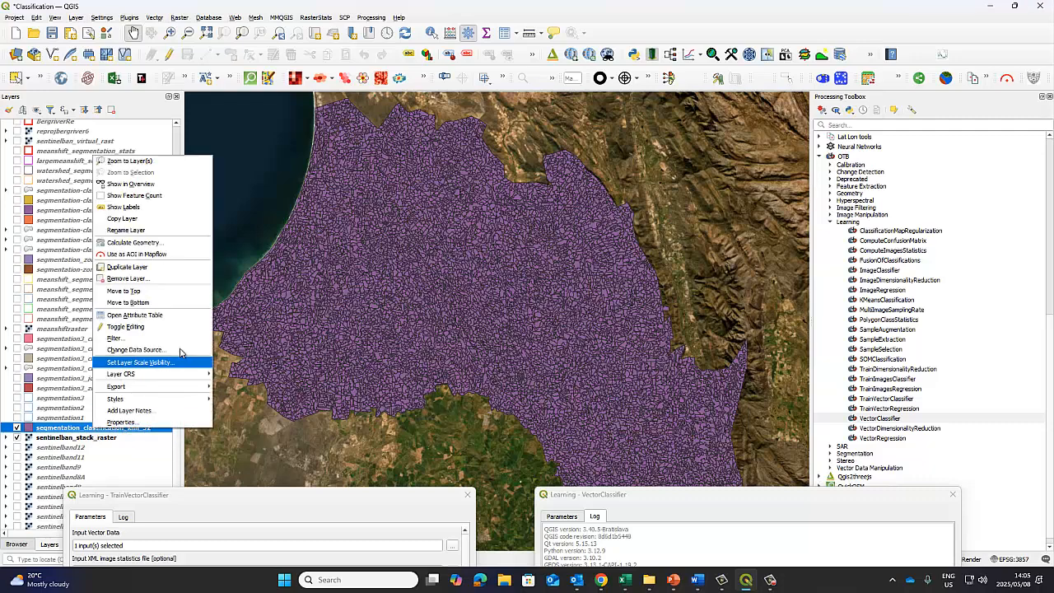
click(177, 314)
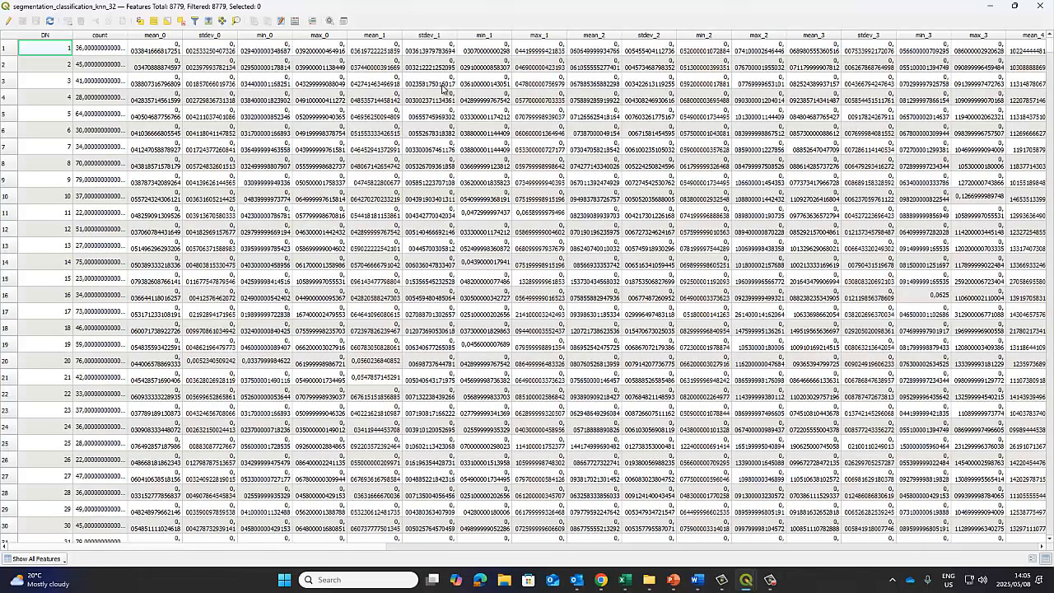
click(1039, 6)
Set the segmentation_classification_knn_32 layer's symbology to Categorized with predicted as the value field.
right_click(120, 429)
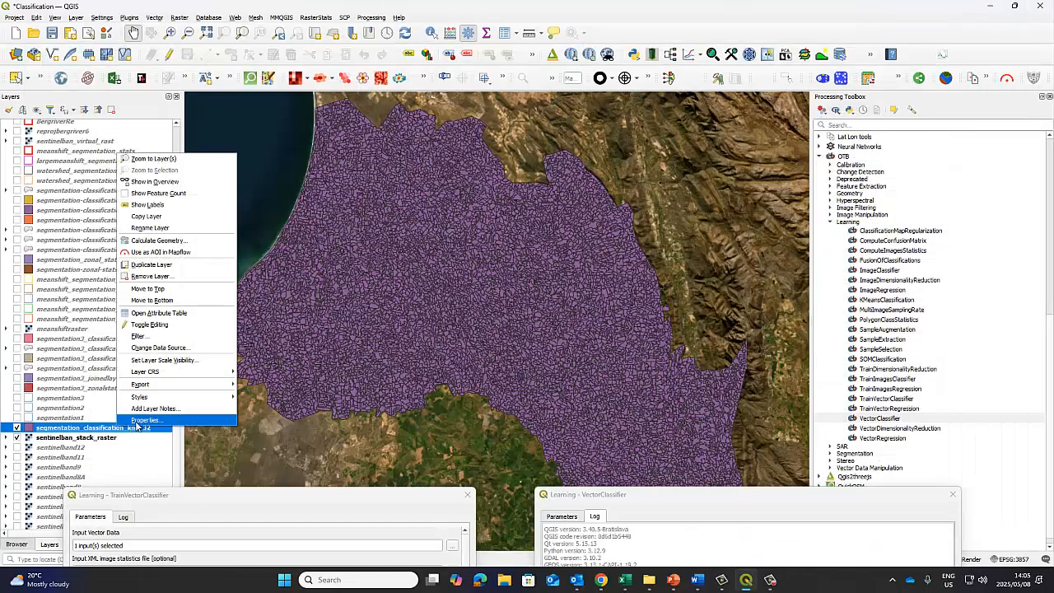
click(150, 421)
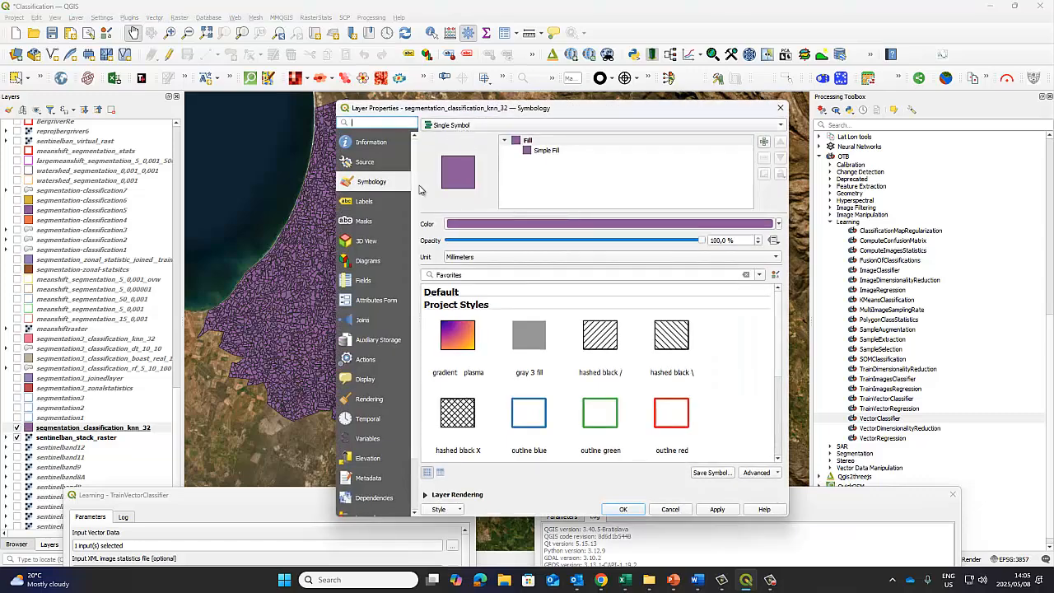
click(455, 126)
click(458, 136)
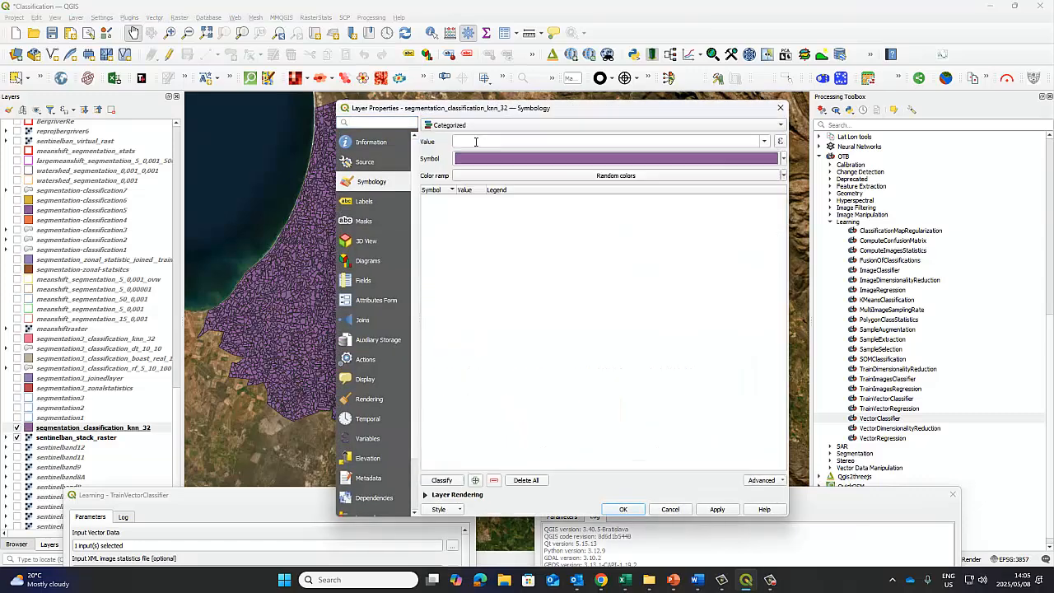
click(763, 142)
drag(771, 165, 683, 285)
click(520, 275)
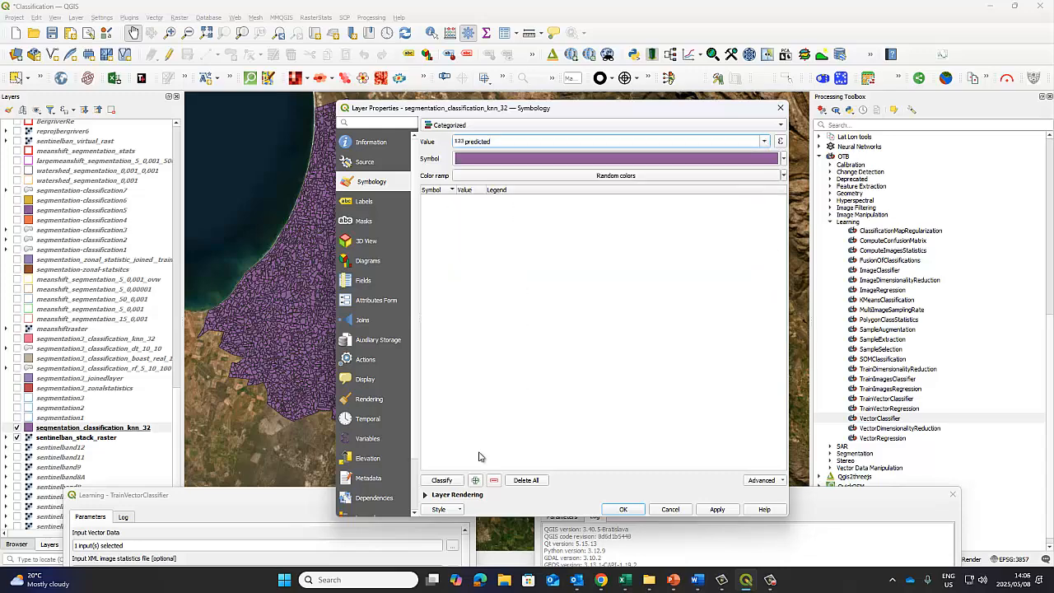
Classify segmentation_classification_knn_32 by its predicted values with random colors, remove the all-other-values category and apply the symbology.
click(442, 483)
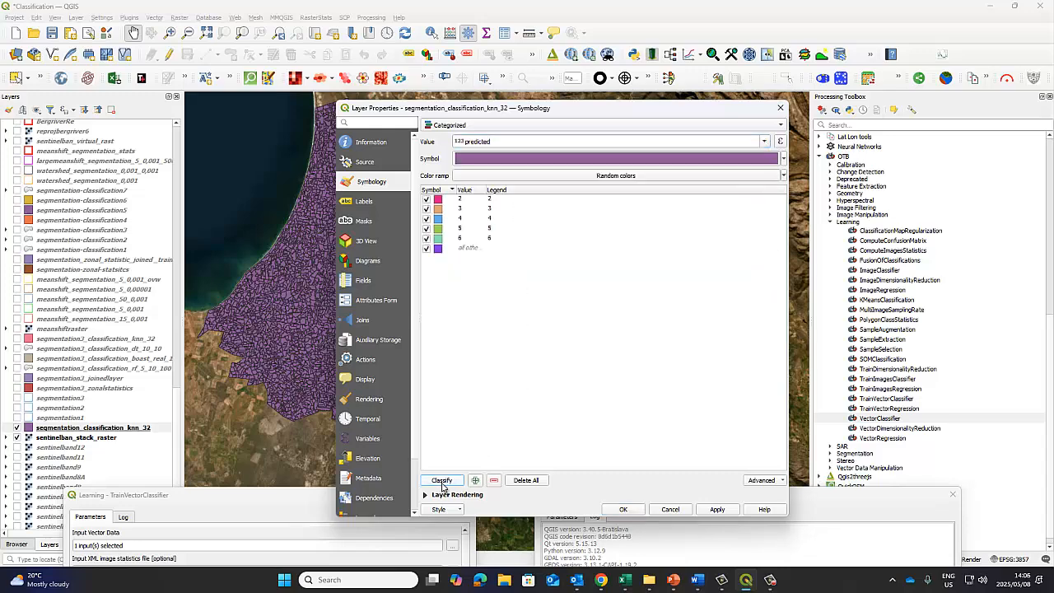
click(471, 248)
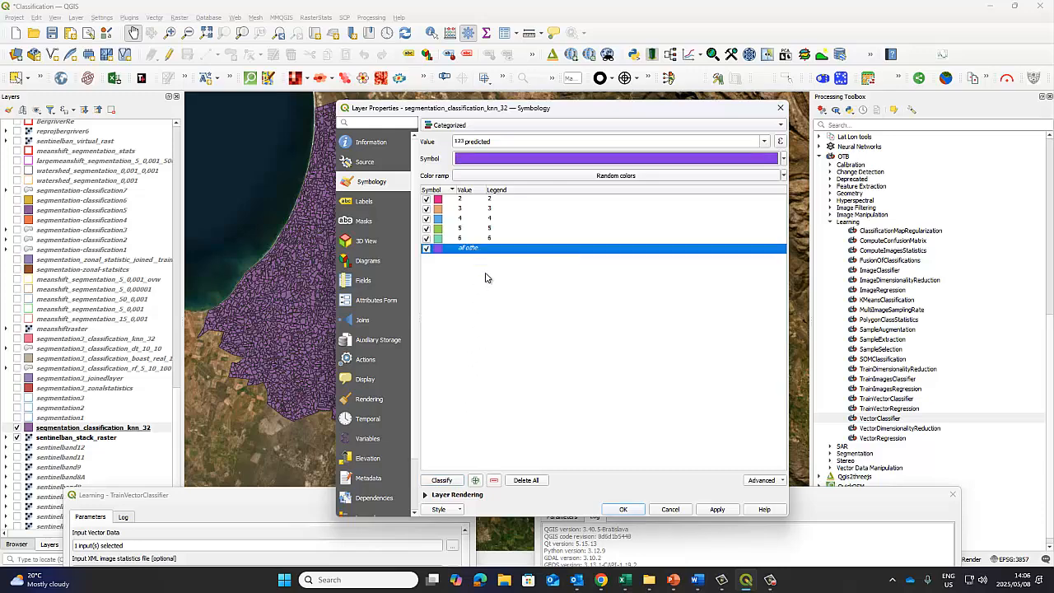
click(495, 481)
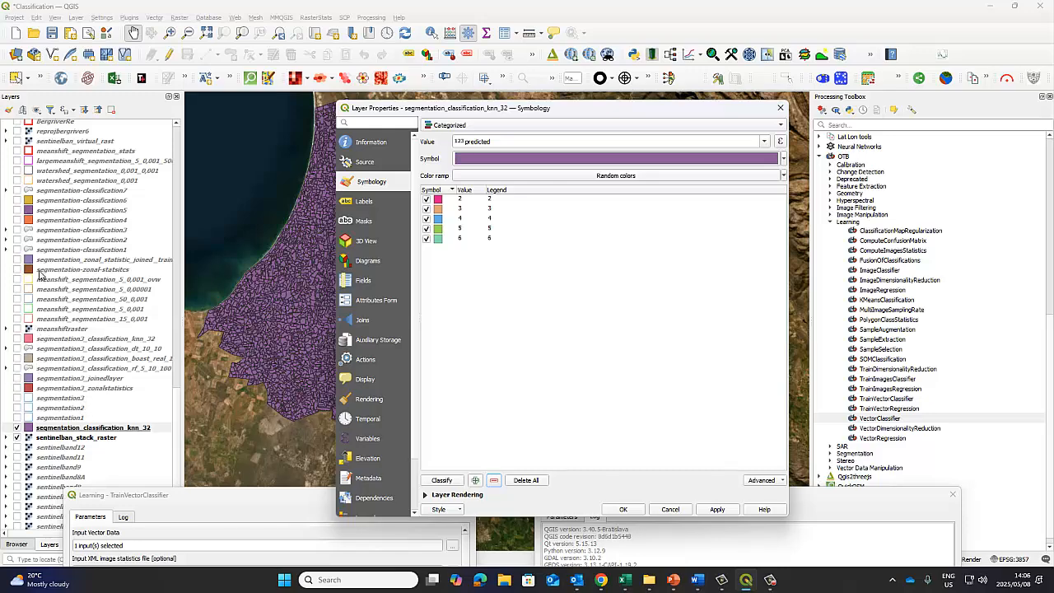
click(624, 510)
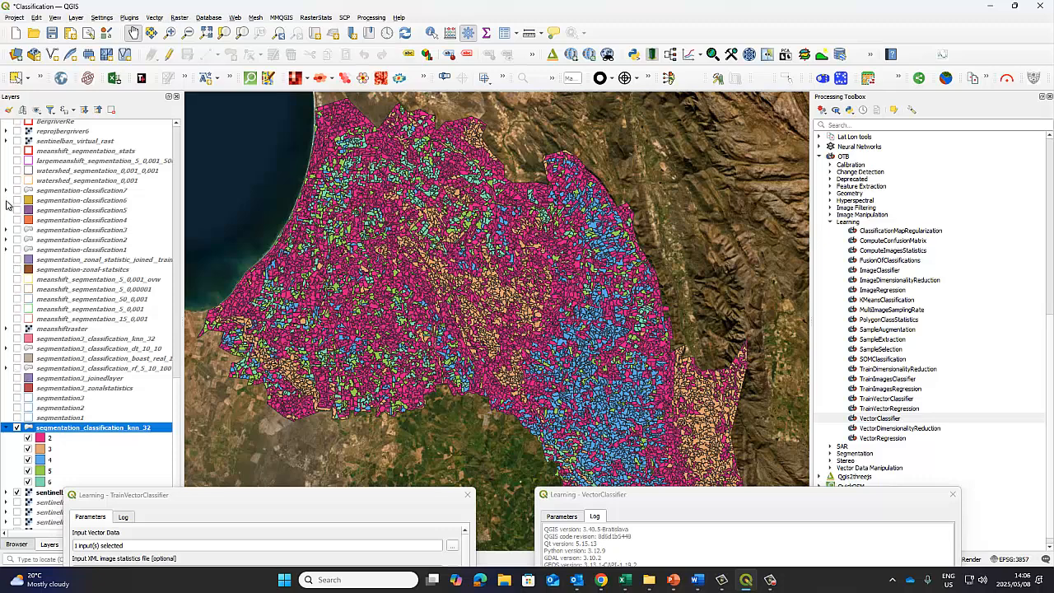
Check the class categories and colors in the Training layer's symbology, leaving its settings as they are.
scroll(33, 283, up, 2)
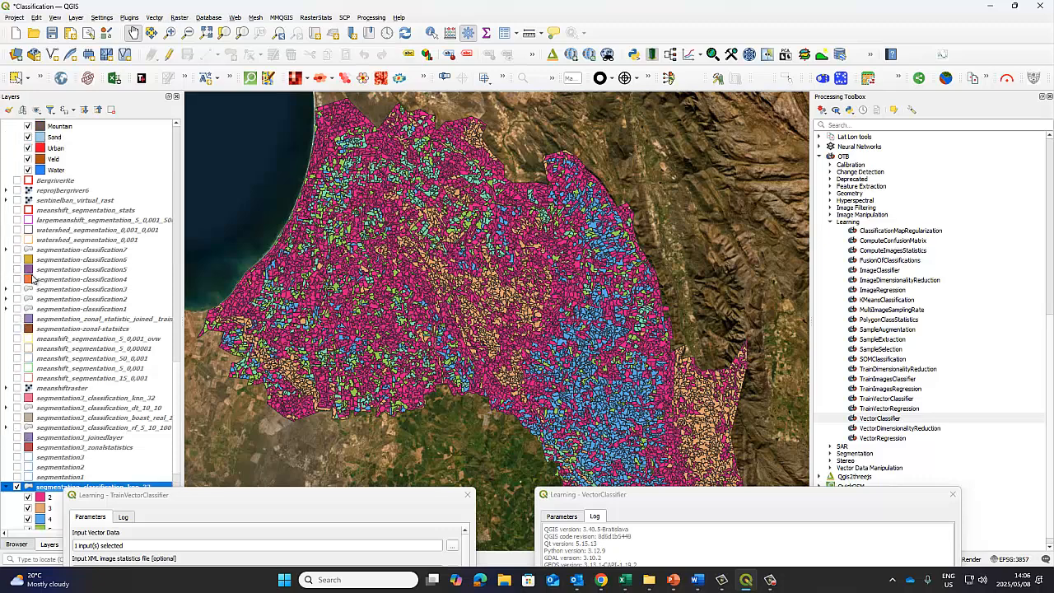
scroll(32, 236, up, 1)
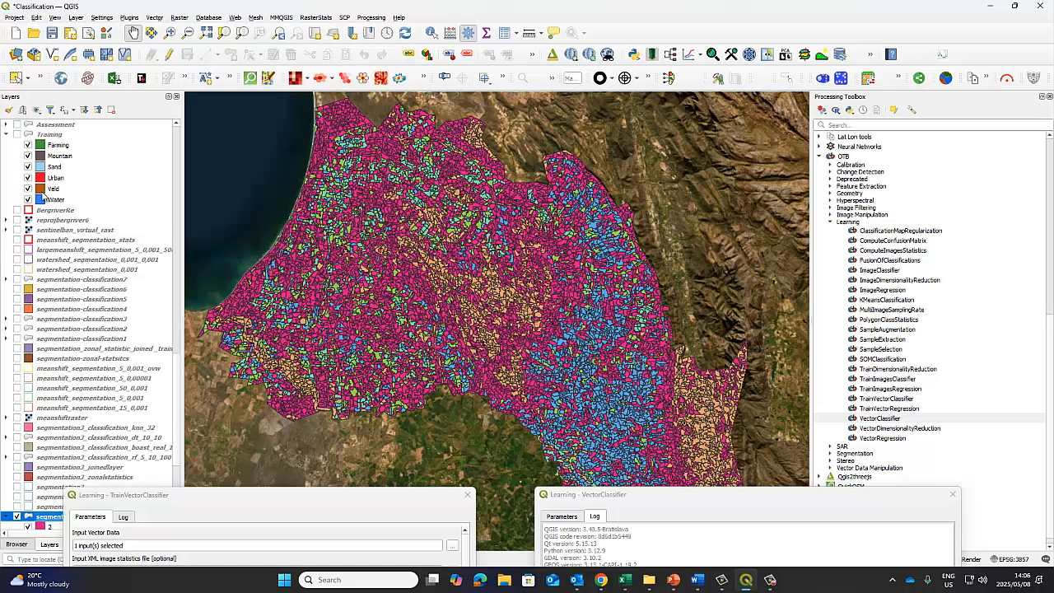
right_click(50, 134)
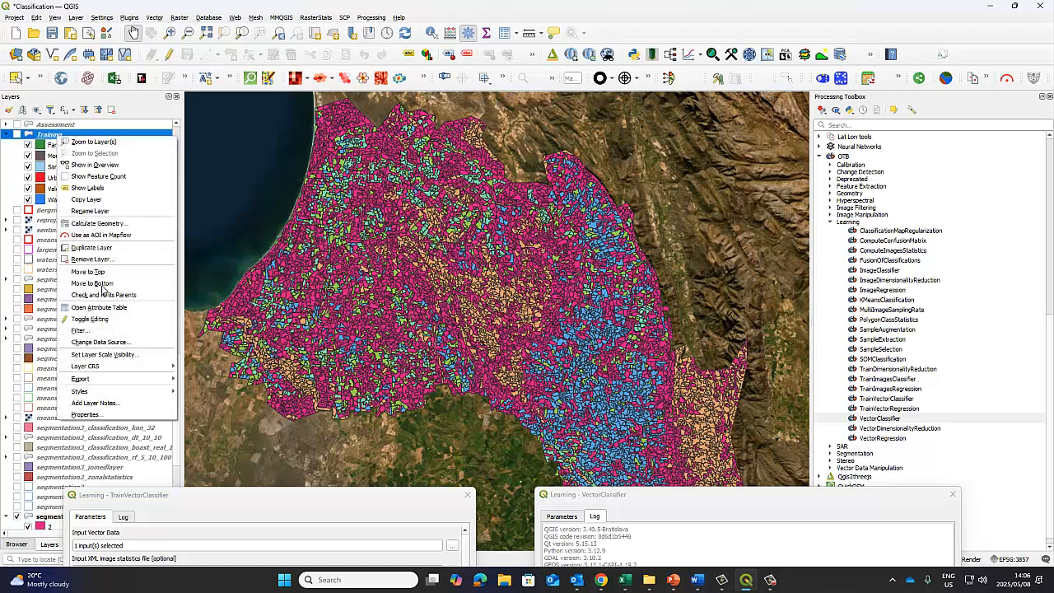
click(97, 422)
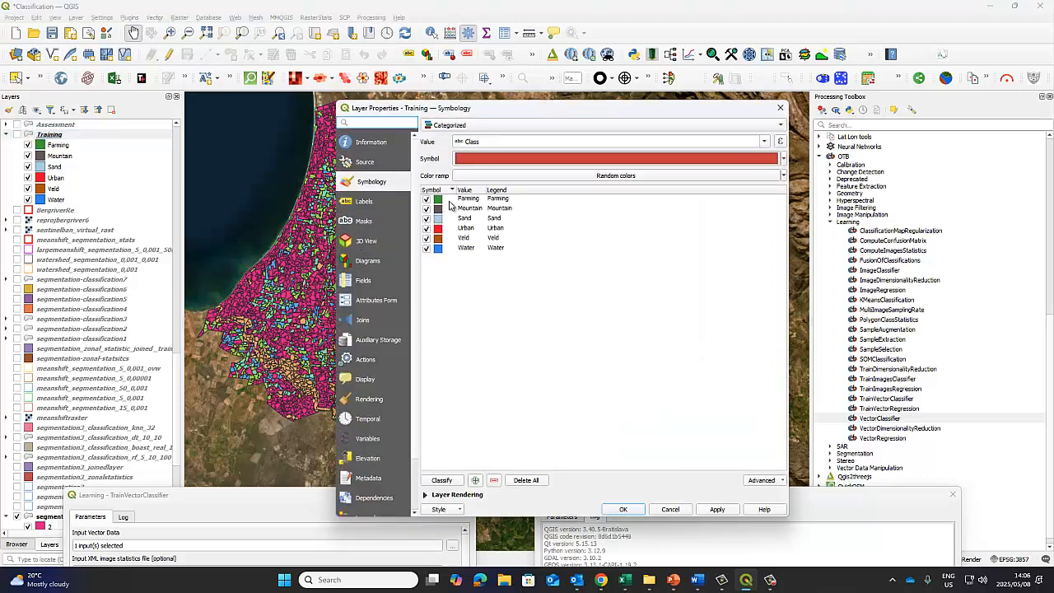
click(780, 108)
Compare the Training layer's legend classes with the numbered categories of segmentation_classification_knn_32.
scroll(194, 408, up, 3)
scroll(294, 335, up, 3)
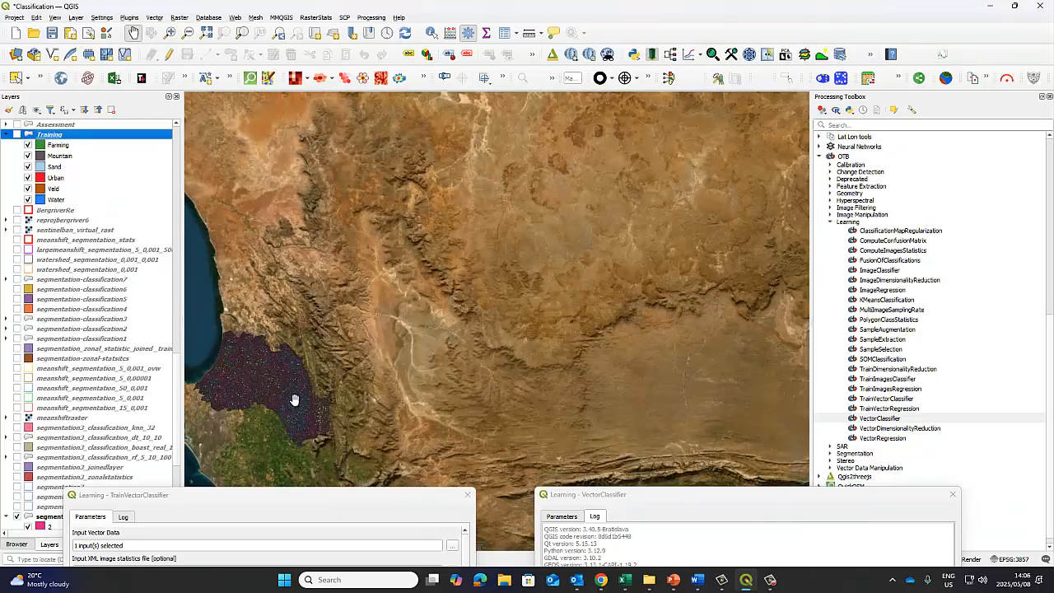
scroll(537, 355, up, 2)
scroll(536, 354, down, 2)
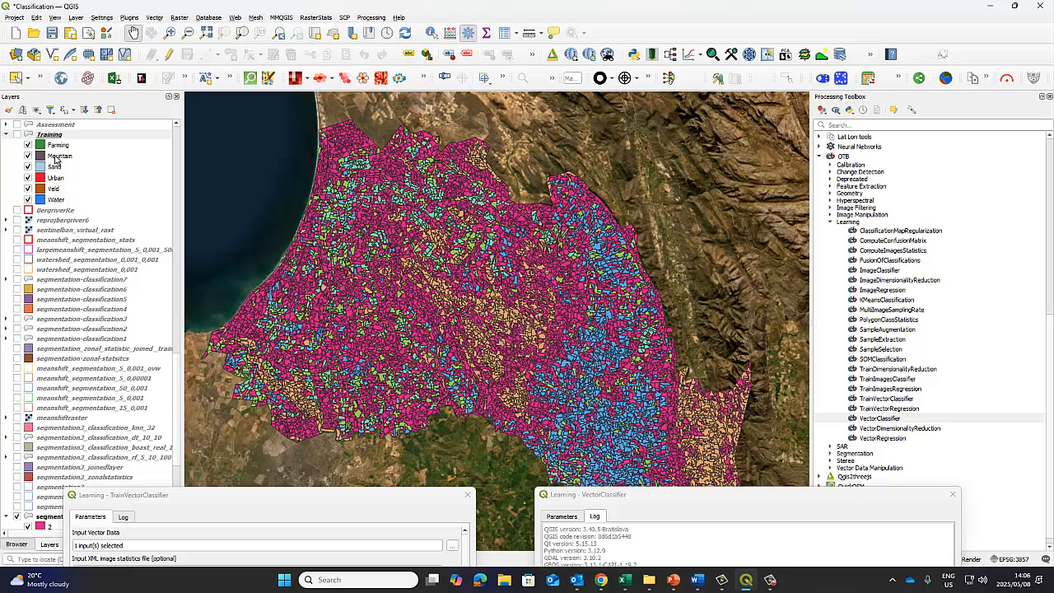
click(56, 157)
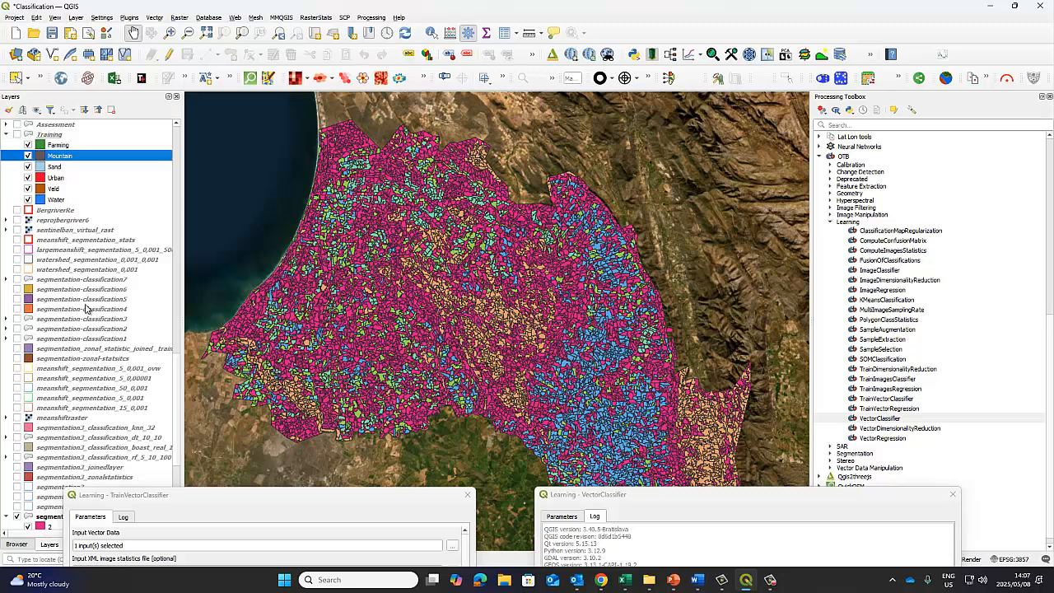
drag(176, 385, 180, 458)
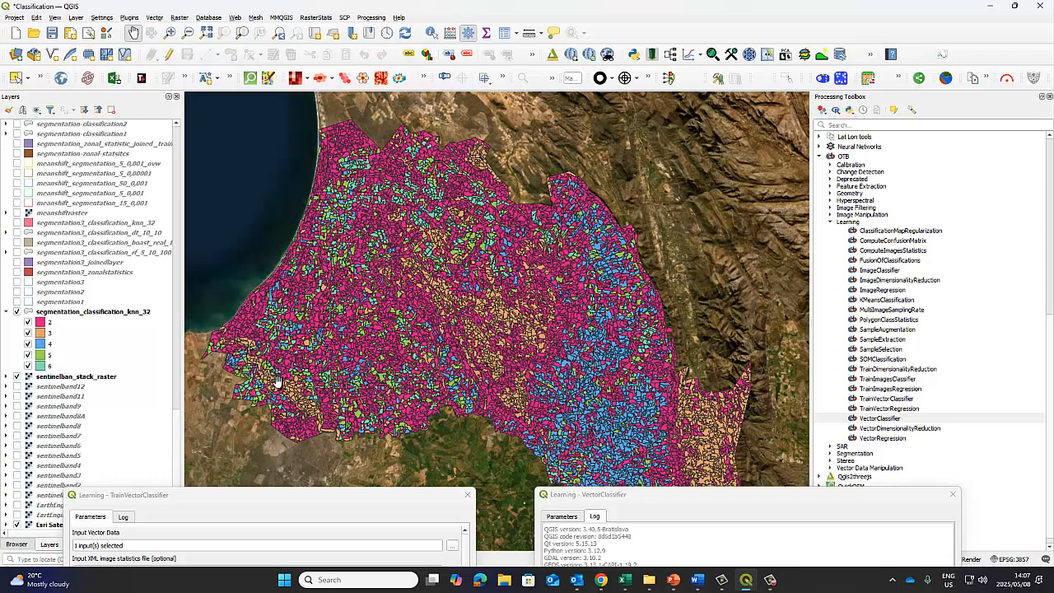
Examine the classified segments up close along the coast, the southern edge and the eastern side of the study area.
scroll(278, 383, up, 1)
scroll(293, 387, down, 1)
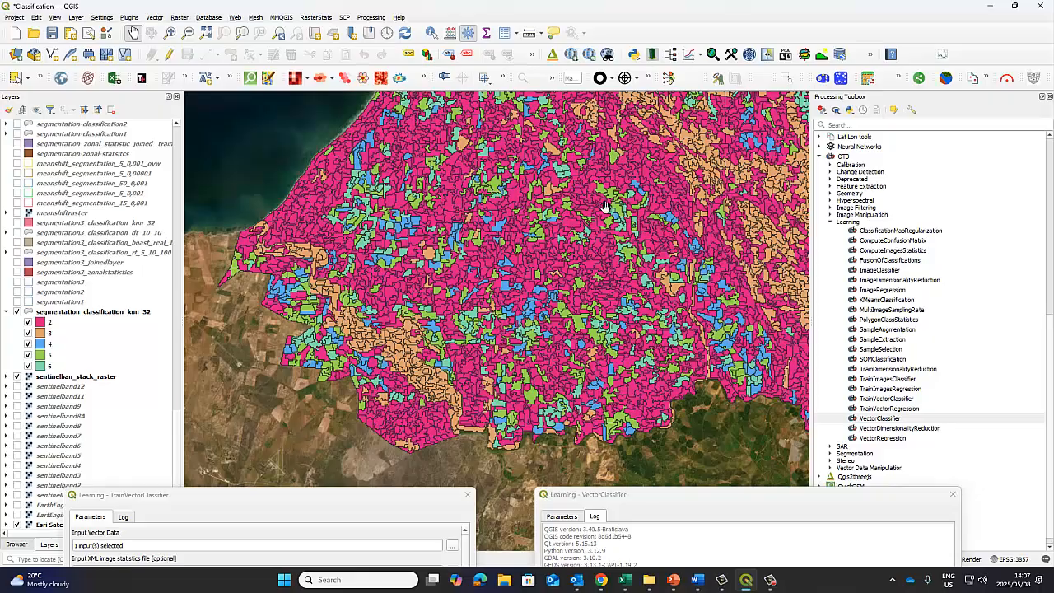
scroll(543, 264, up, 1)
drag(543, 264, 414, 322)
drag(576, 271, 392, 186)
drag(632, 294, 589, 219)
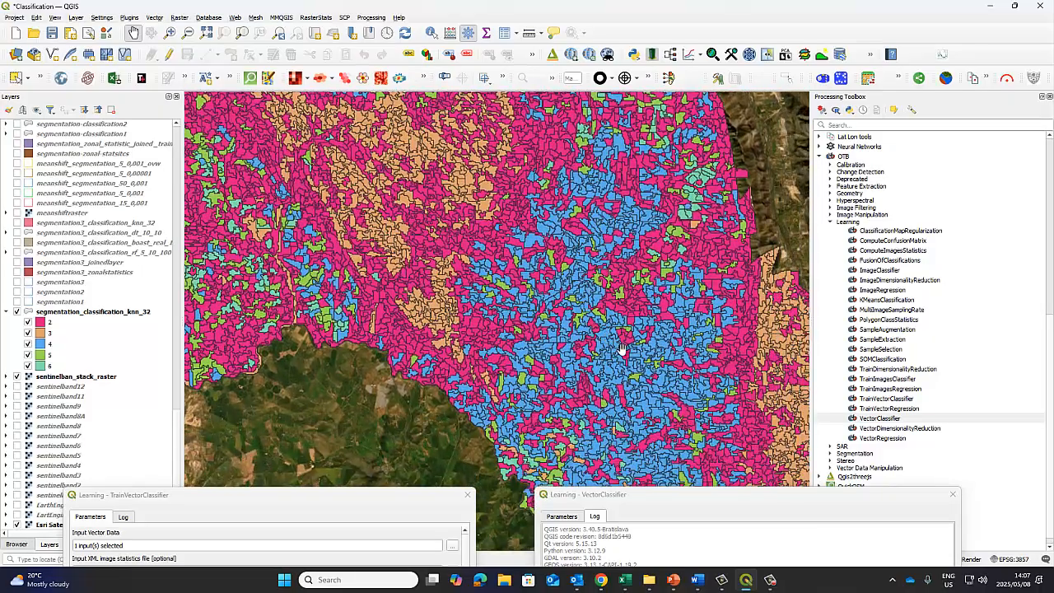
mouse_move(524, 224)
mouse_down()
mouse_move(544, 305)
mouse_move(533, 227)
mouse_up()
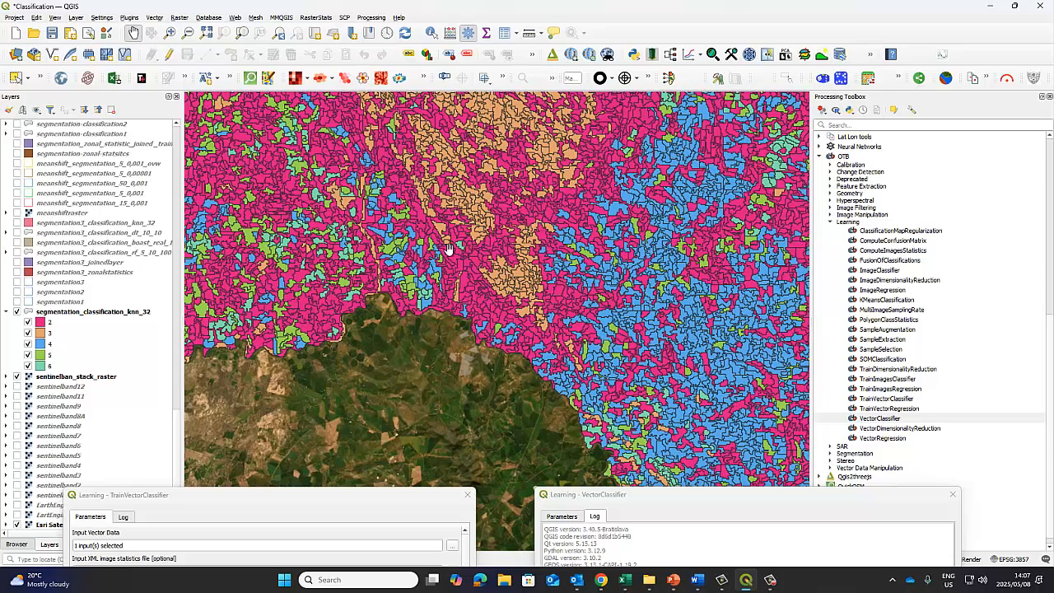
drag(449, 250, 586, 383)
drag(448, 170, 540, 401)
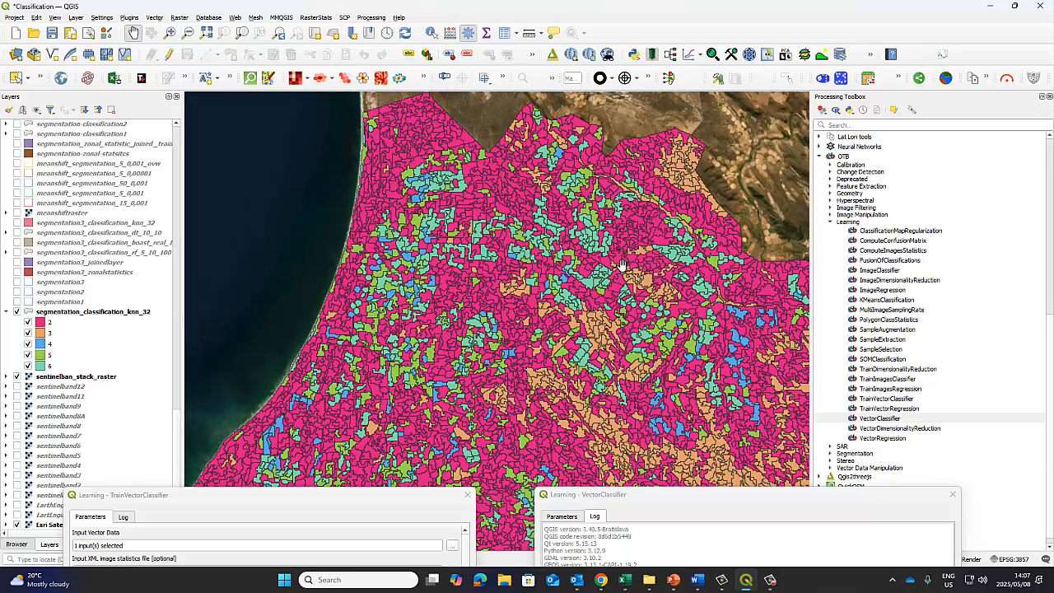
drag(606, 295, 560, 231)
scroll(541, 247, down, 2)
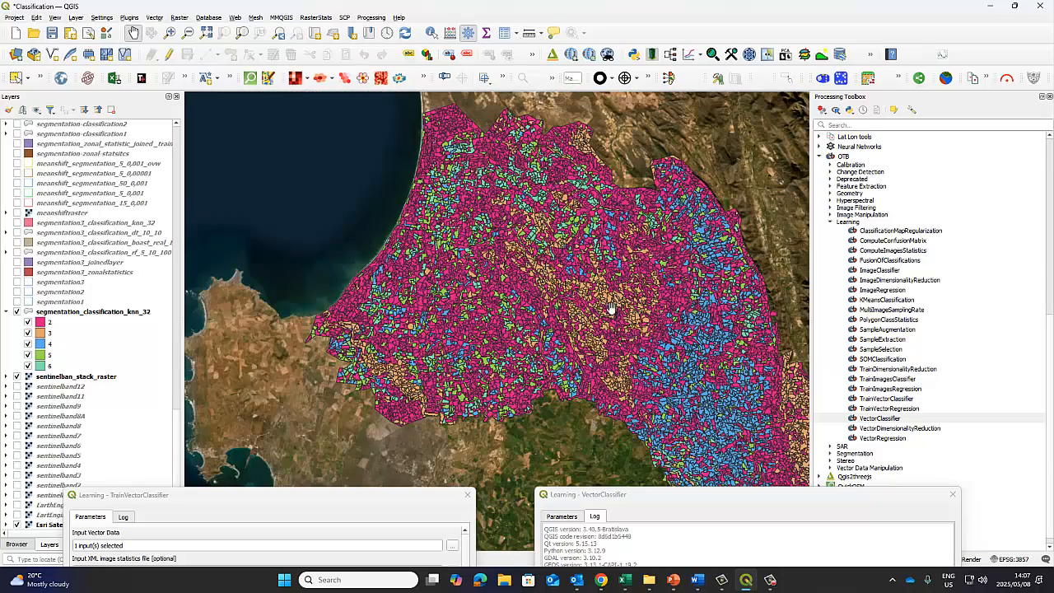
drag(649, 331, 540, 280)
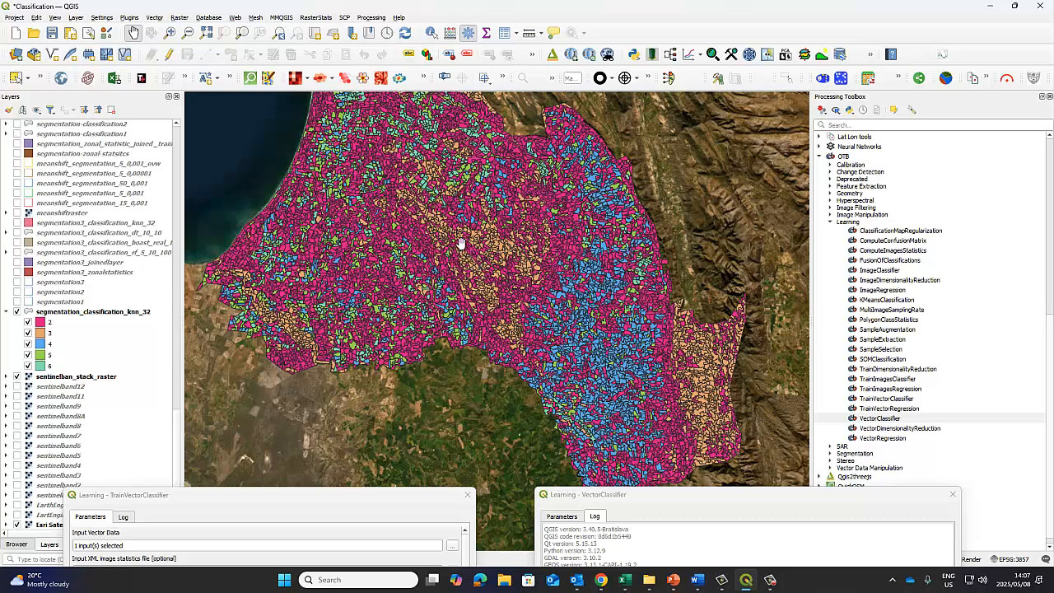
drag(498, 260, 516, 308)
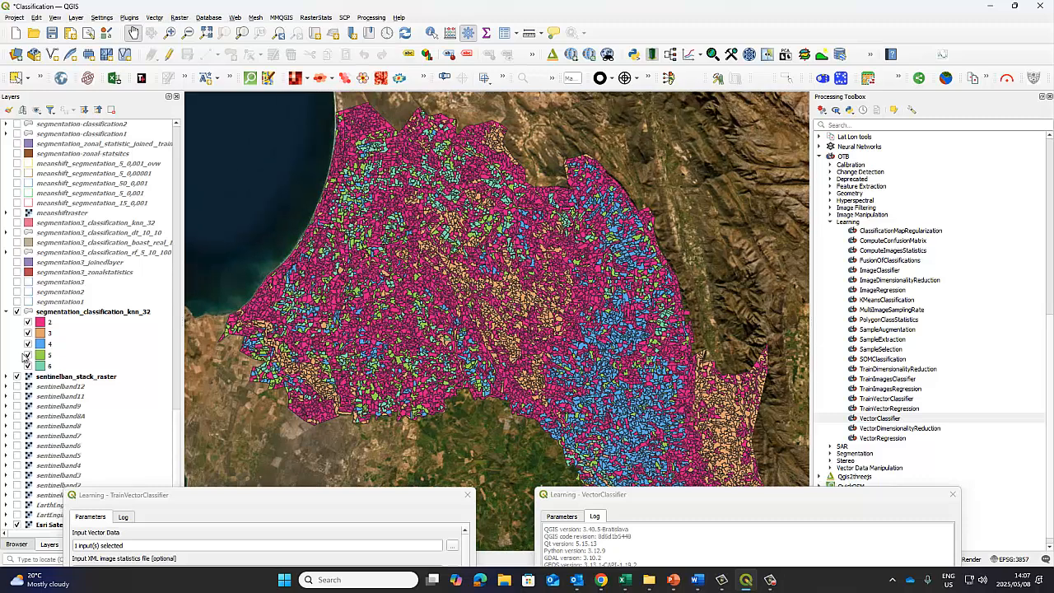
Collapse the segmentation_classification_knn_32 legend, hide that layer and show segmentation3_classification_knn_32 instead.
click(5, 312)
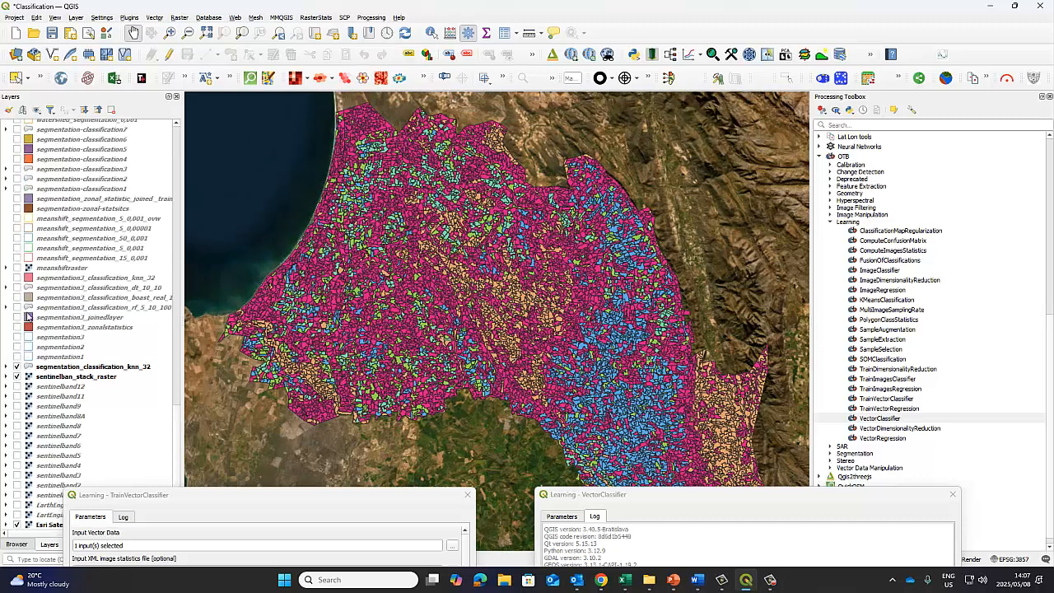
click(46, 367)
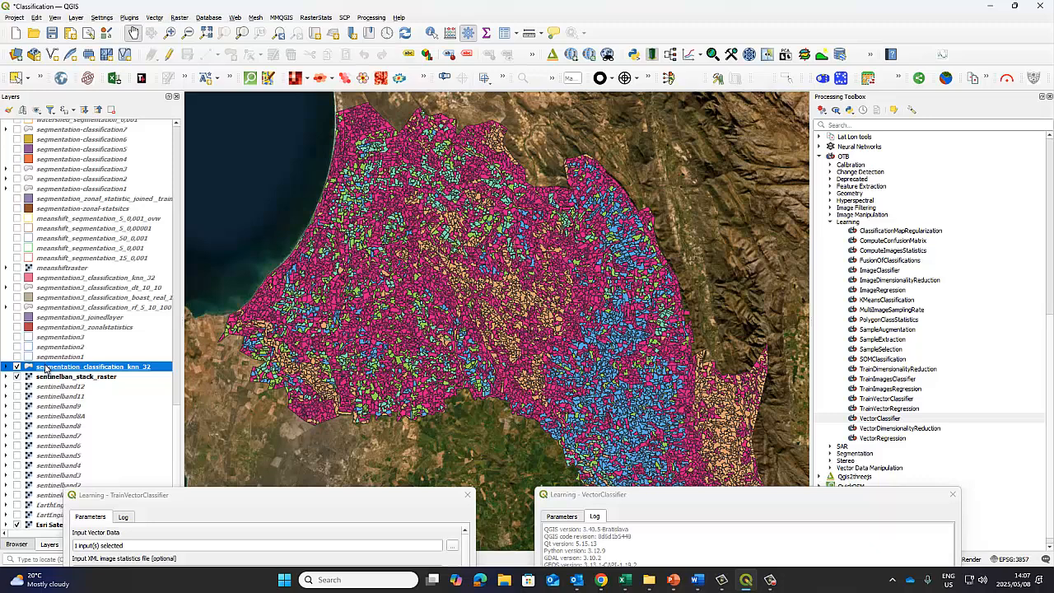
click(17, 367)
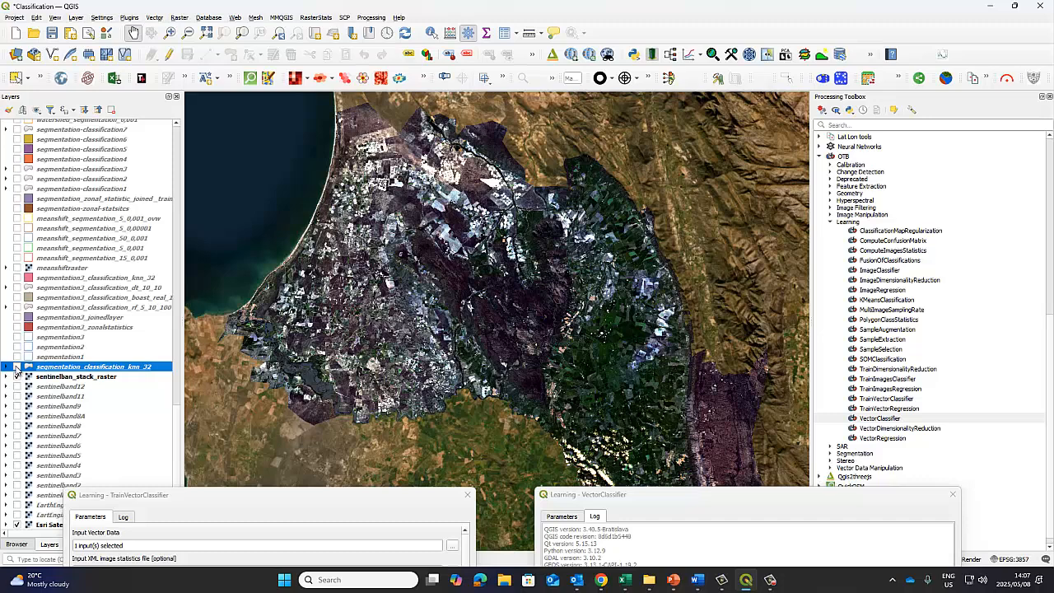
click(18, 279)
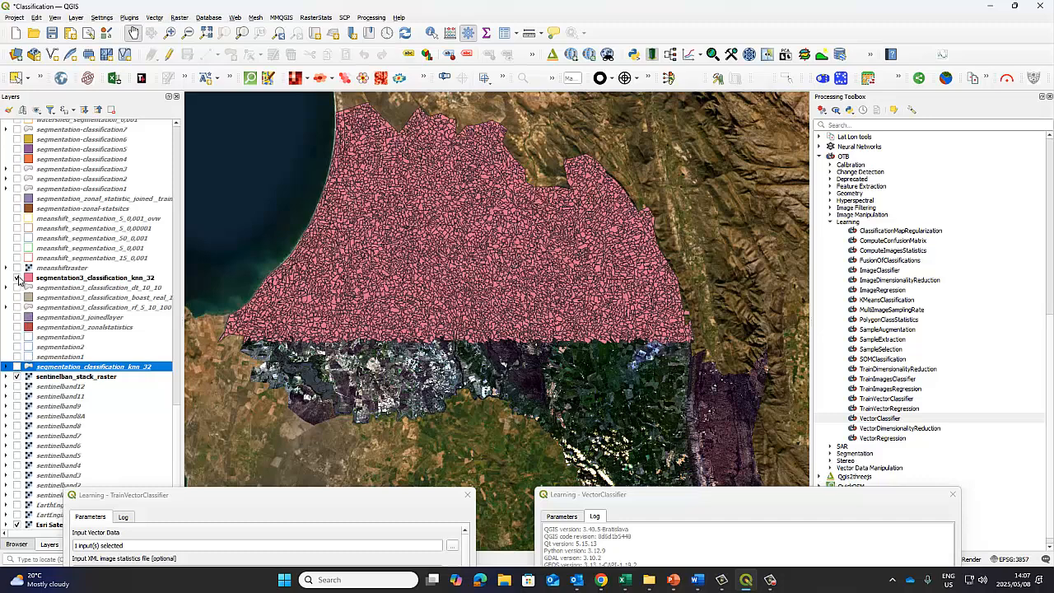
click(18, 279)
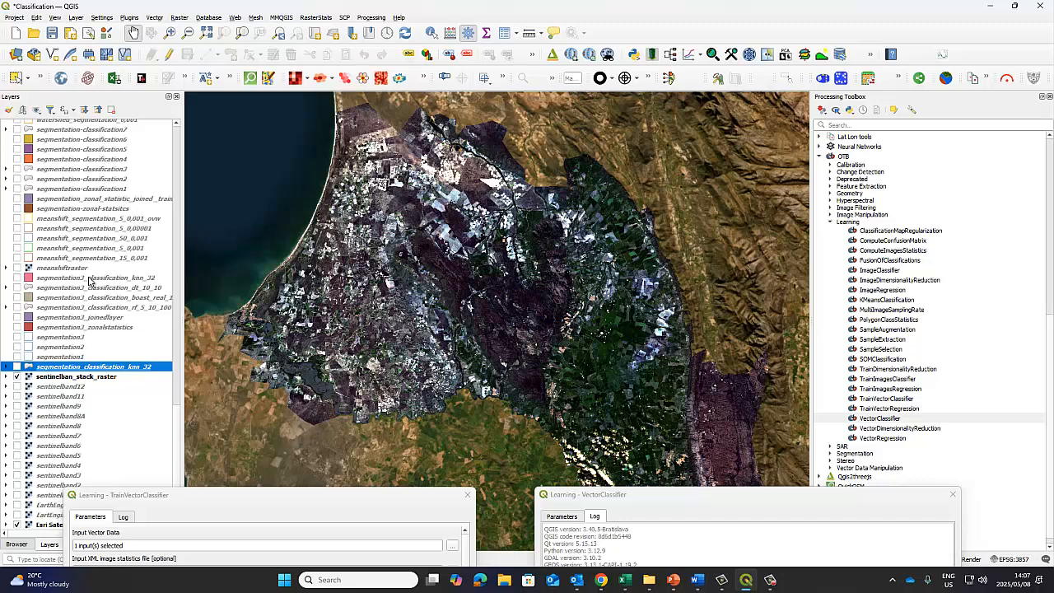
click(18, 278)
click(58, 282)
right_click(58, 284)
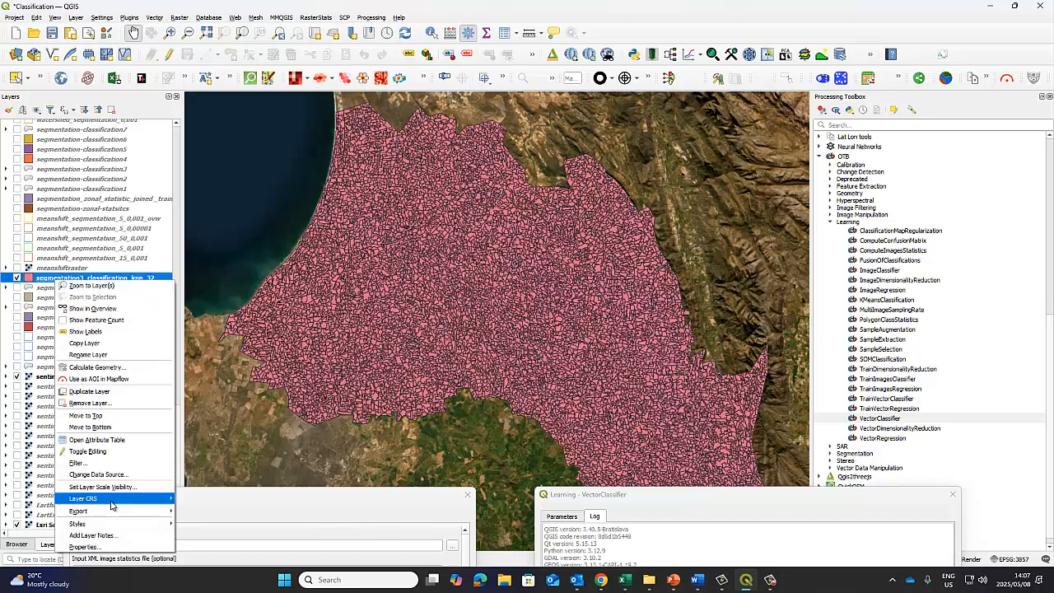
click(315, 344)
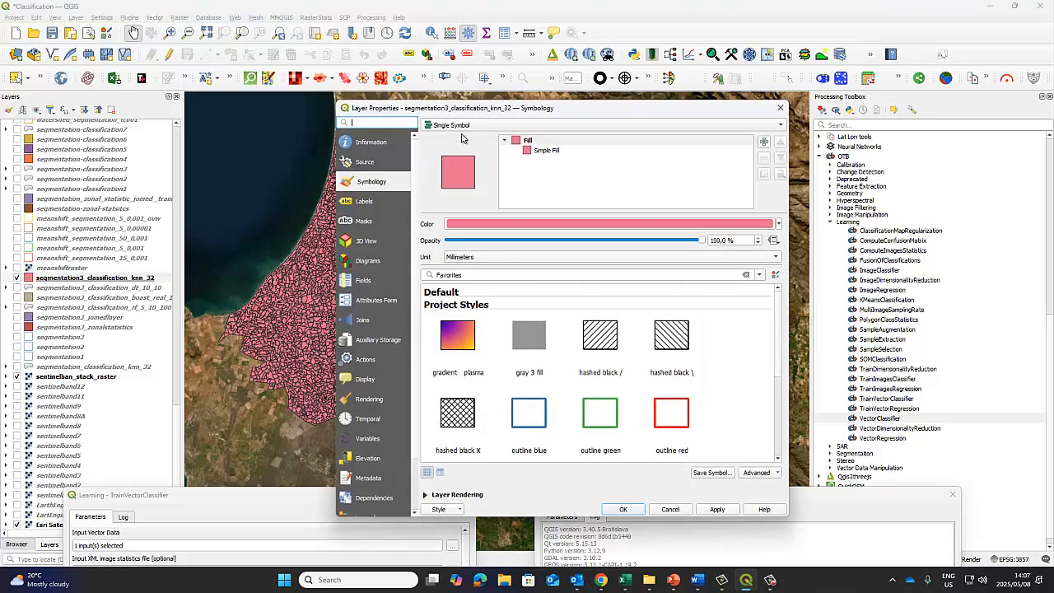
click(465, 132)
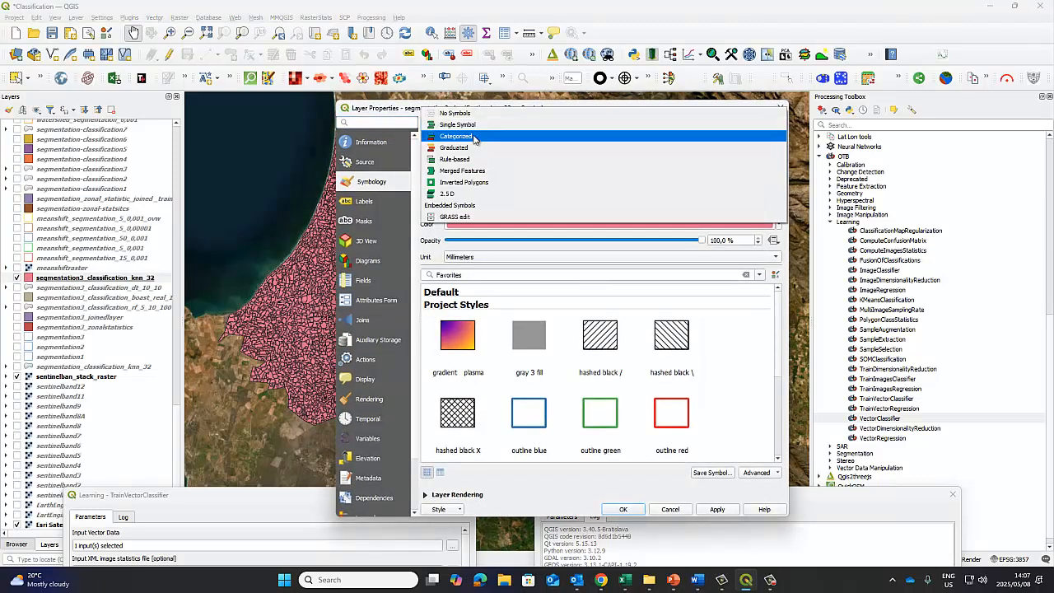
click(475, 137)
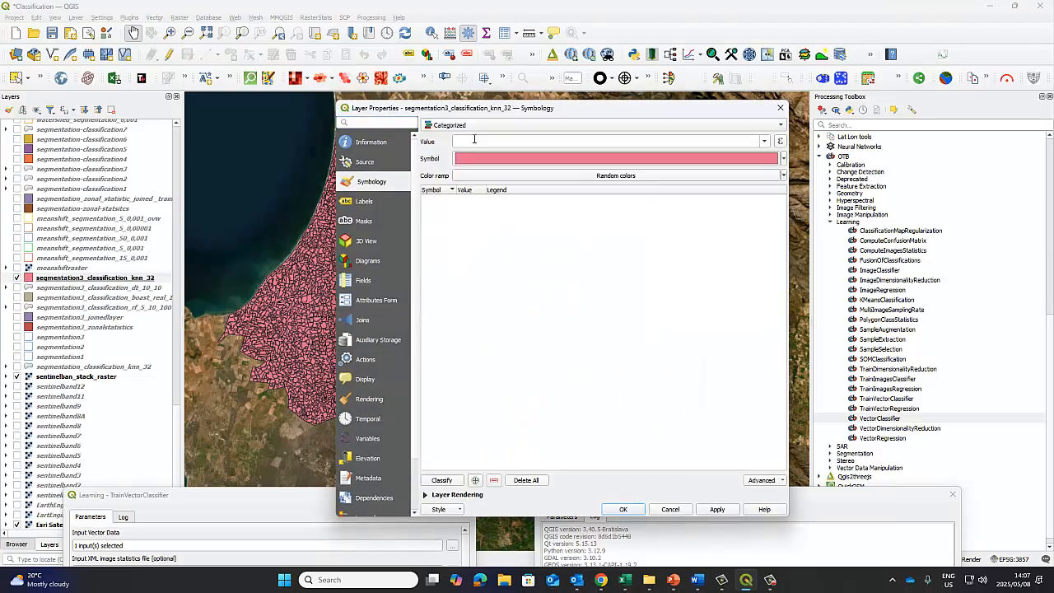
click(766, 142)
scroll(536, 247, down, 5)
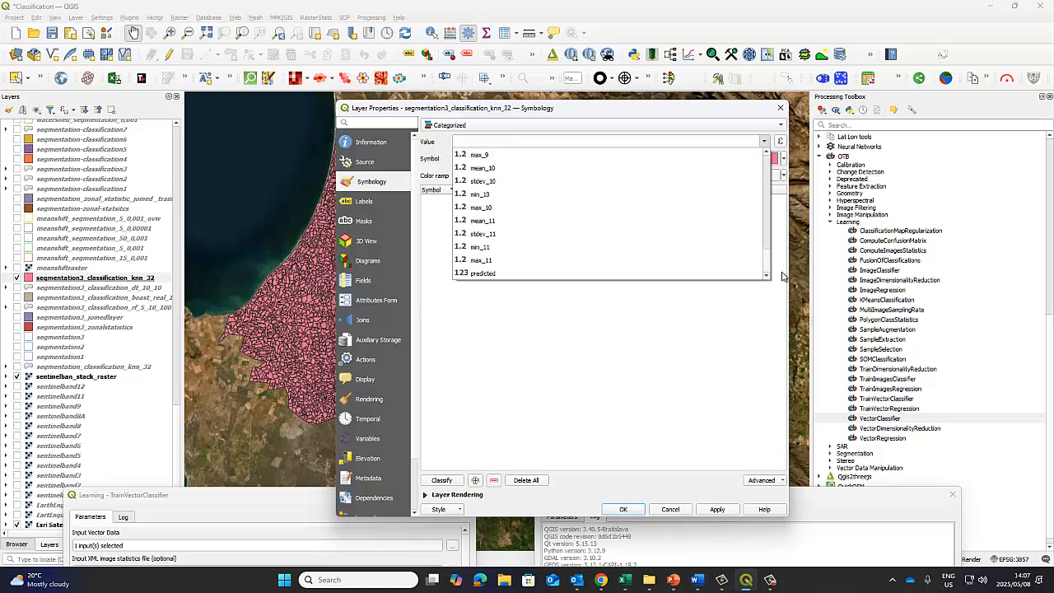
click(498, 276)
click(441, 480)
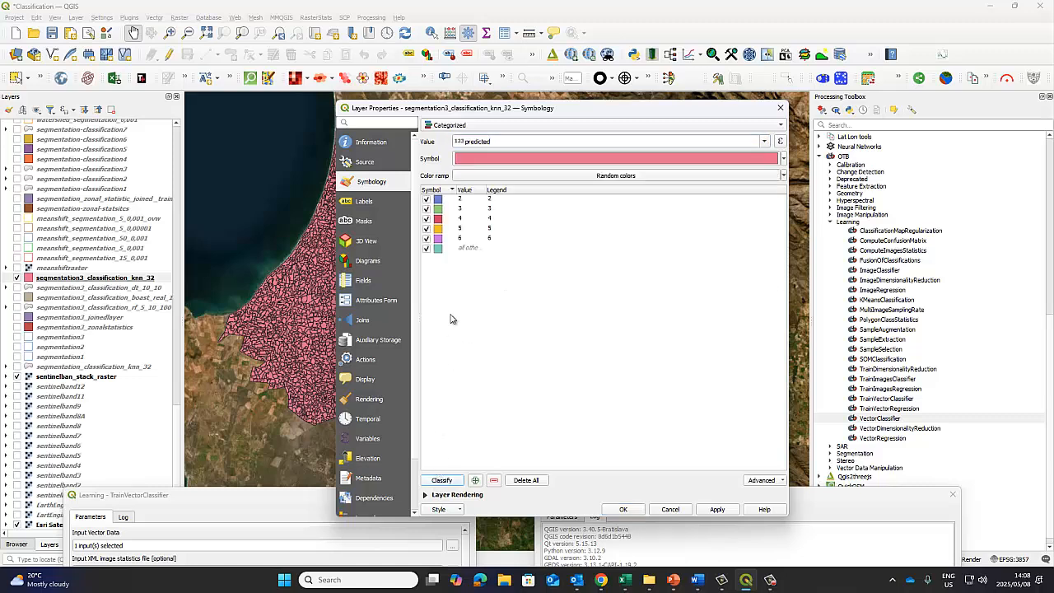
click(467, 249)
click(671, 509)
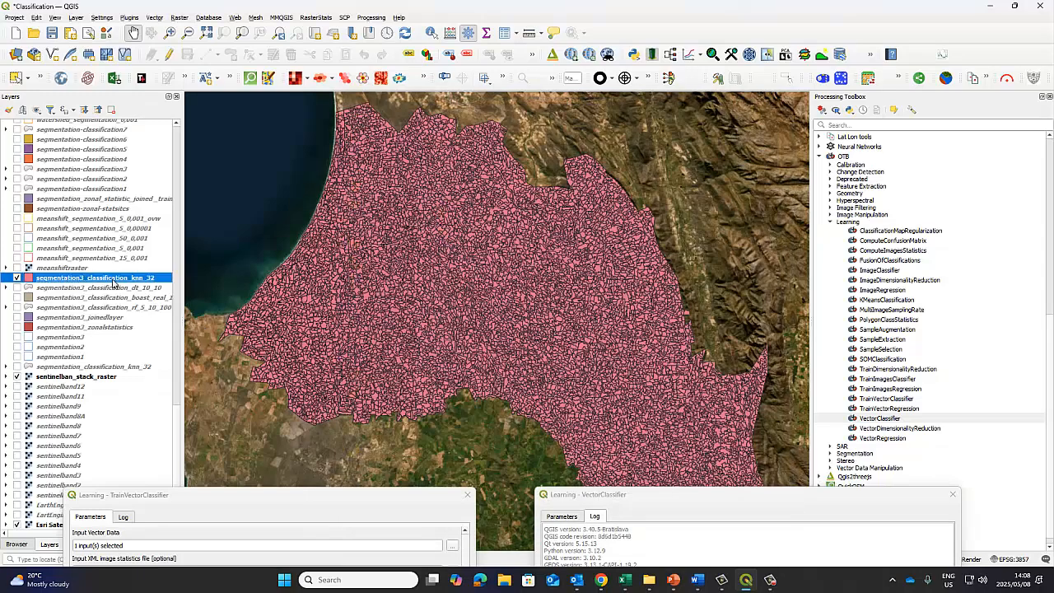
Bring the TrainVectorClassifier dialog back up over the map and set the classifier used for training to rf.
drag(258, 495, 279, 148)
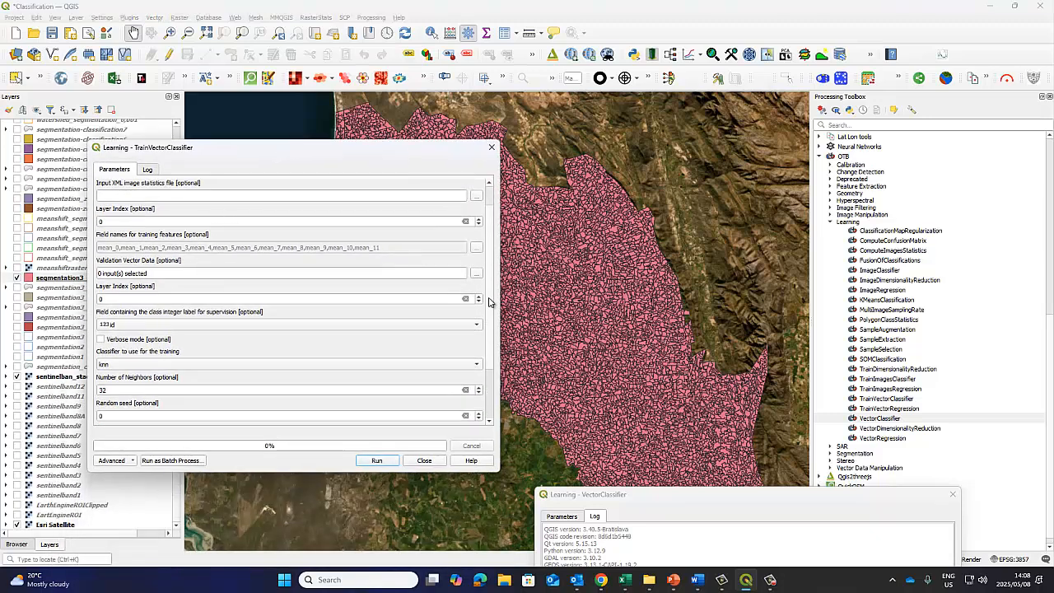
scroll(346, 313, down, 5)
click(151, 293)
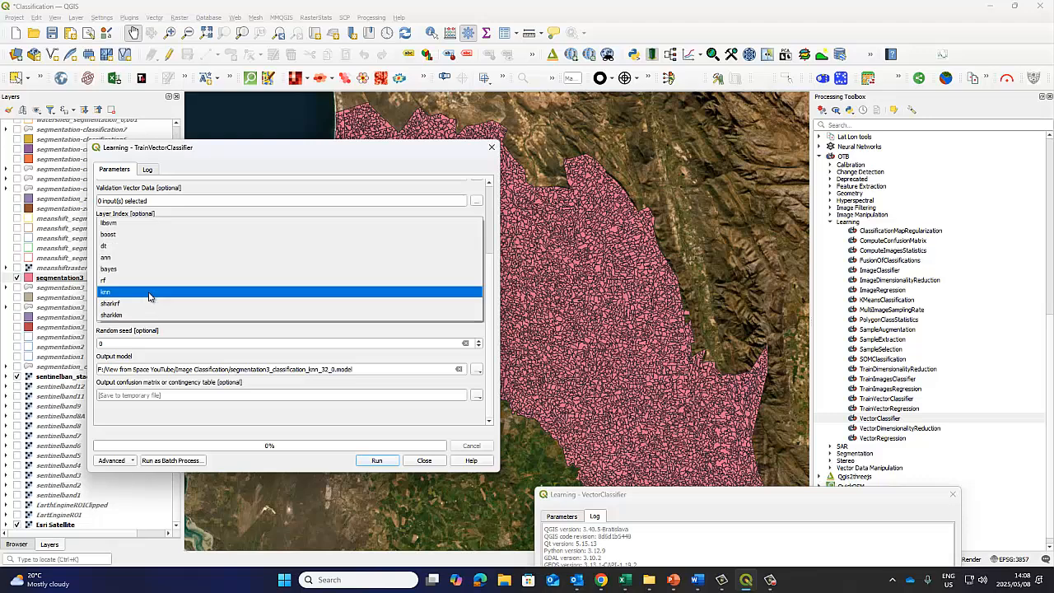
click(125, 282)
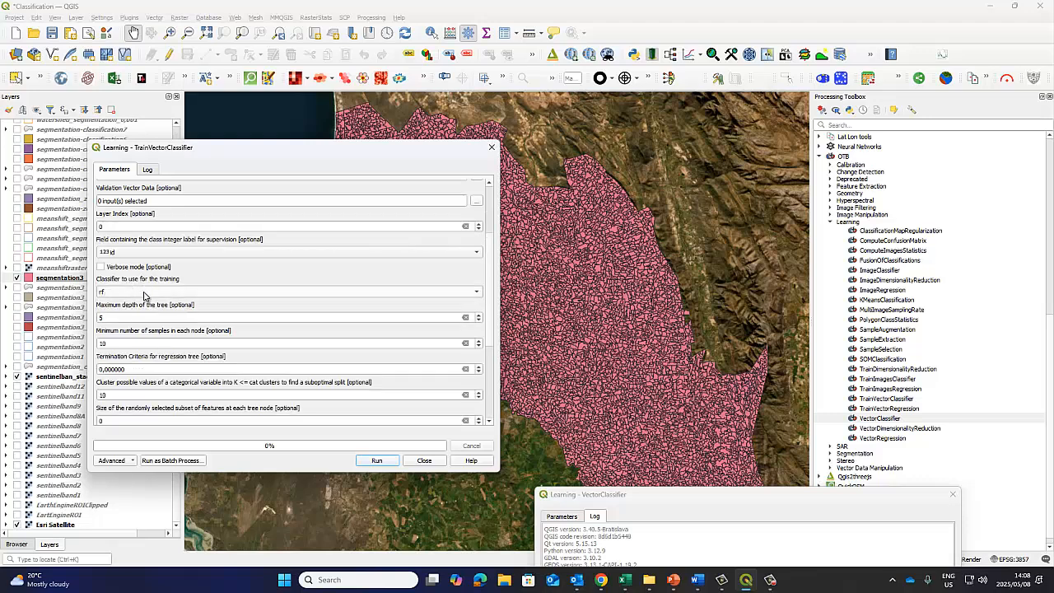
drag(195, 146, 185, 109)
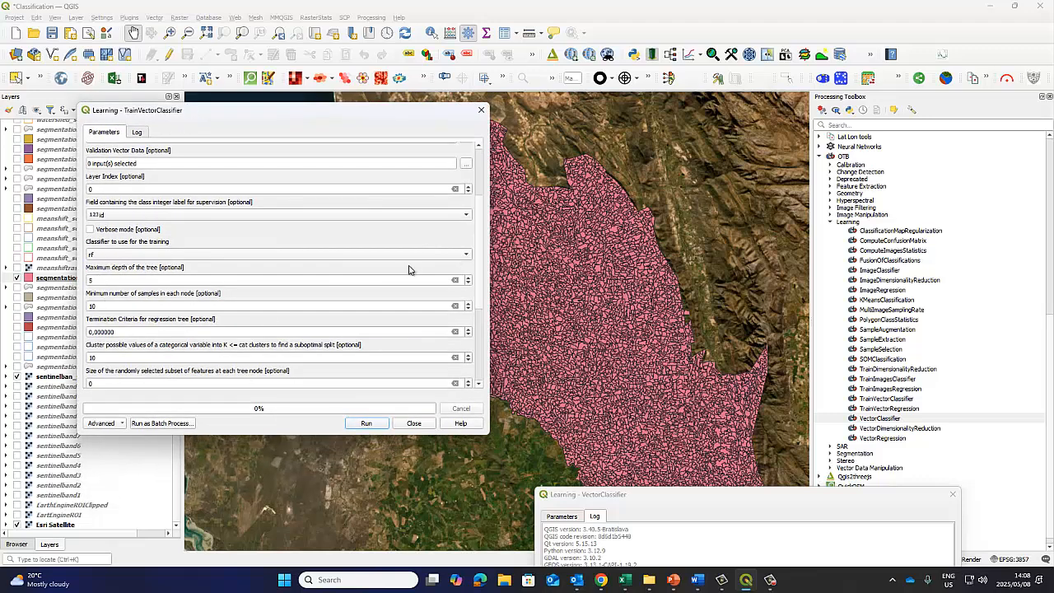
Name the training's output model segmentation3_classification_rf_5_10.model, keeping it in the Image Classification folder.
scroll(332, 335, down, 5)
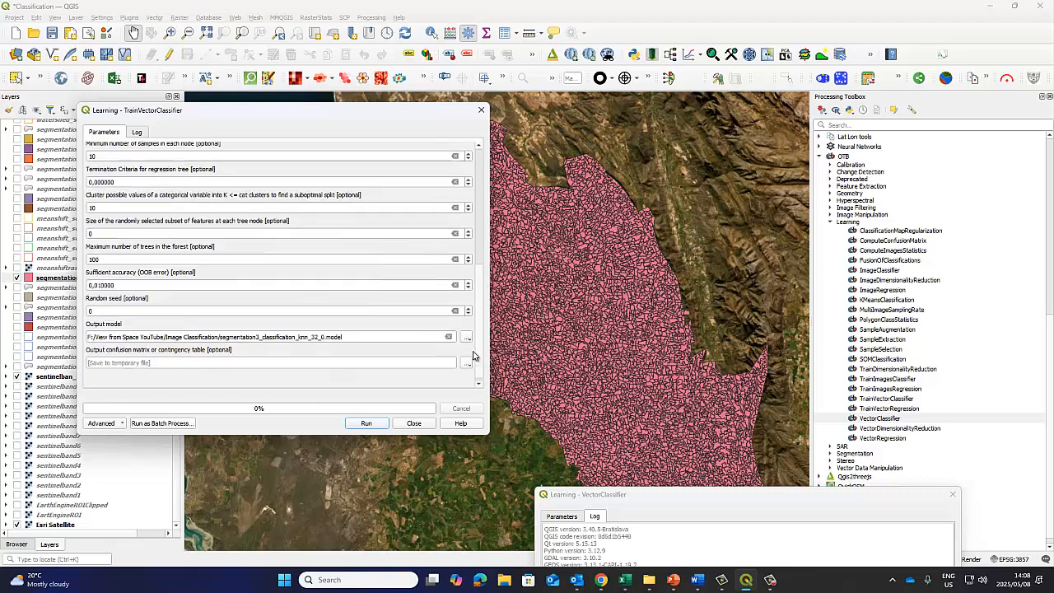
click(306, 332)
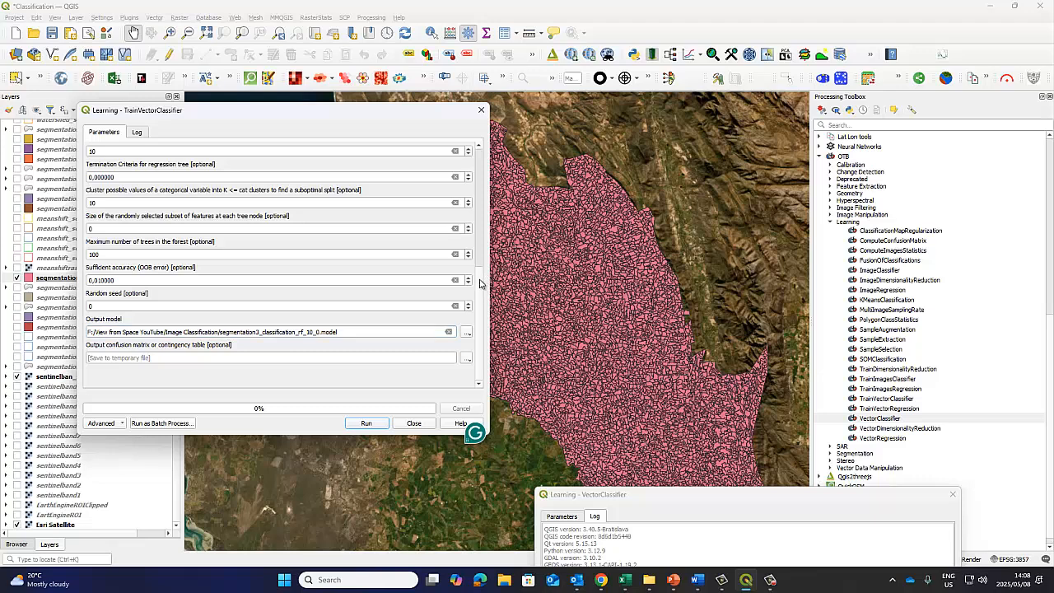
scroll(482, 276, up, 3)
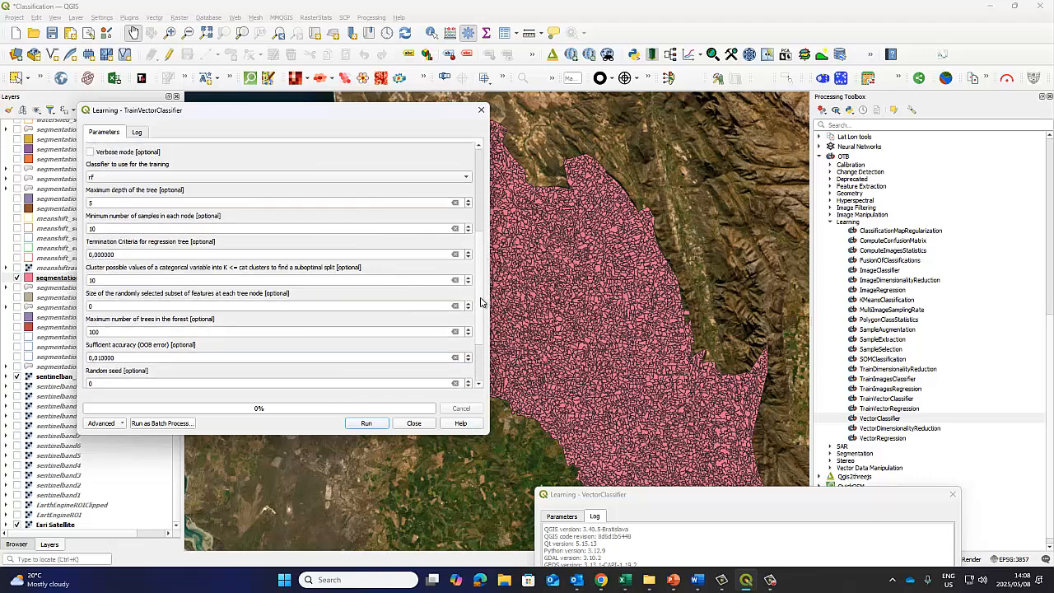
scroll(482, 302, down, 3)
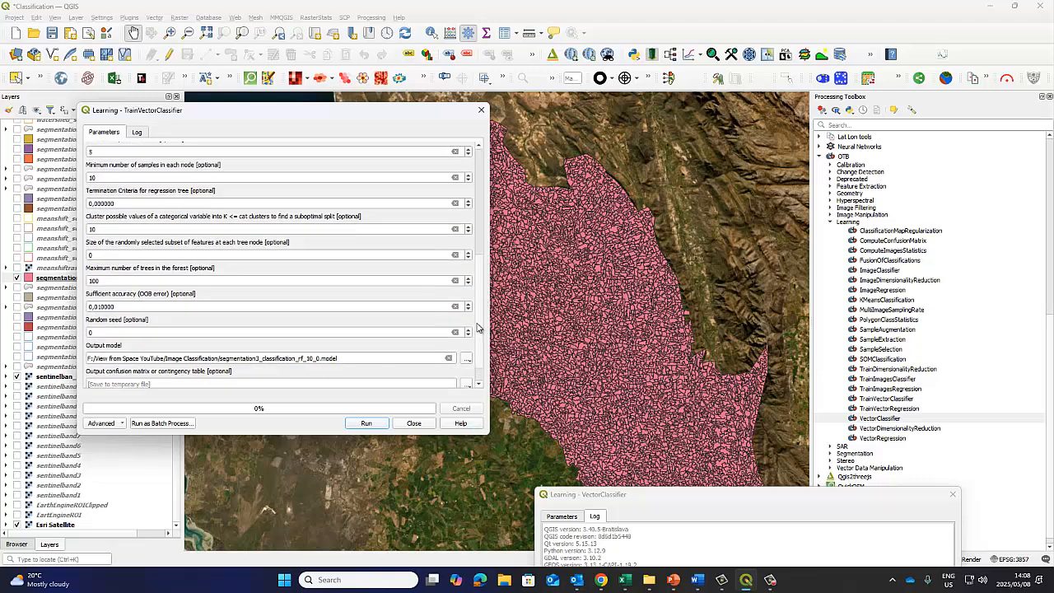
click(312, 332)
key(BackSpace)
key(BackSpace)
text(5_)
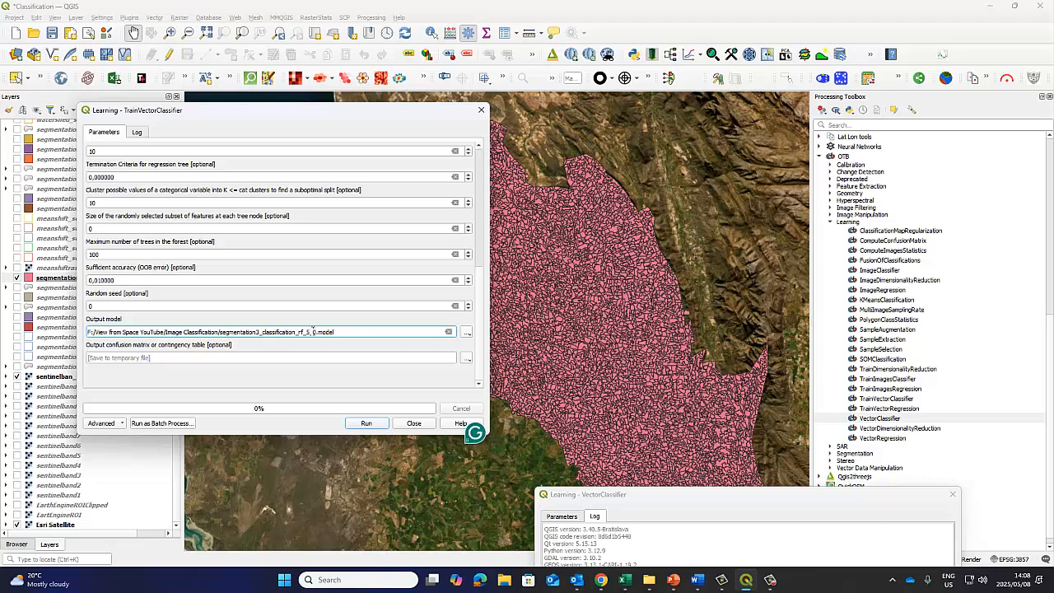
text(0)
Check the random forest parameters against the model name and run the TrainVectorClassifier training.
drag(483, 302, 486, 265)
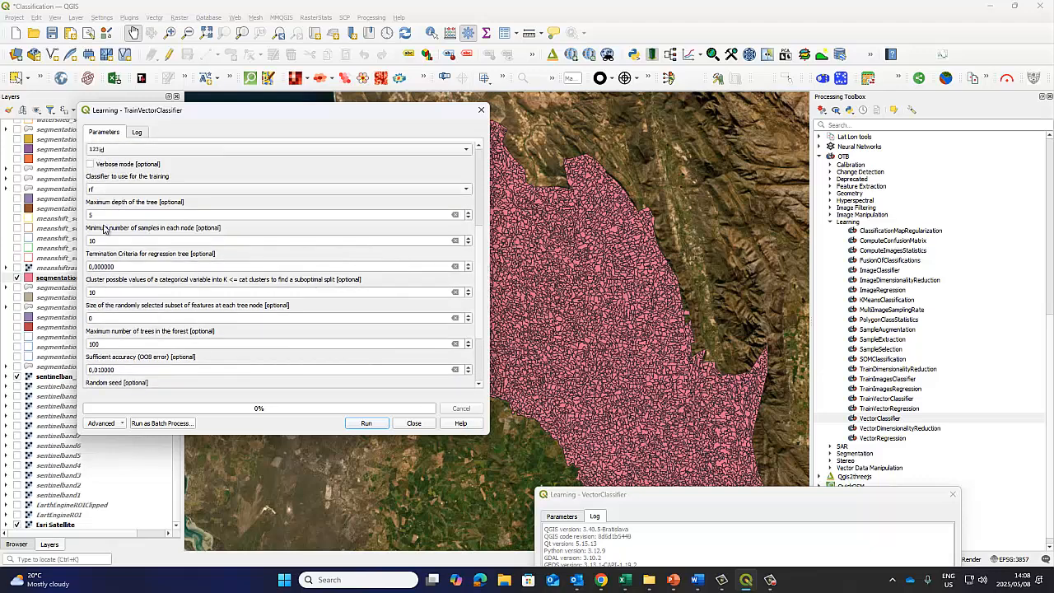
drag(476, 255, 480, 328)
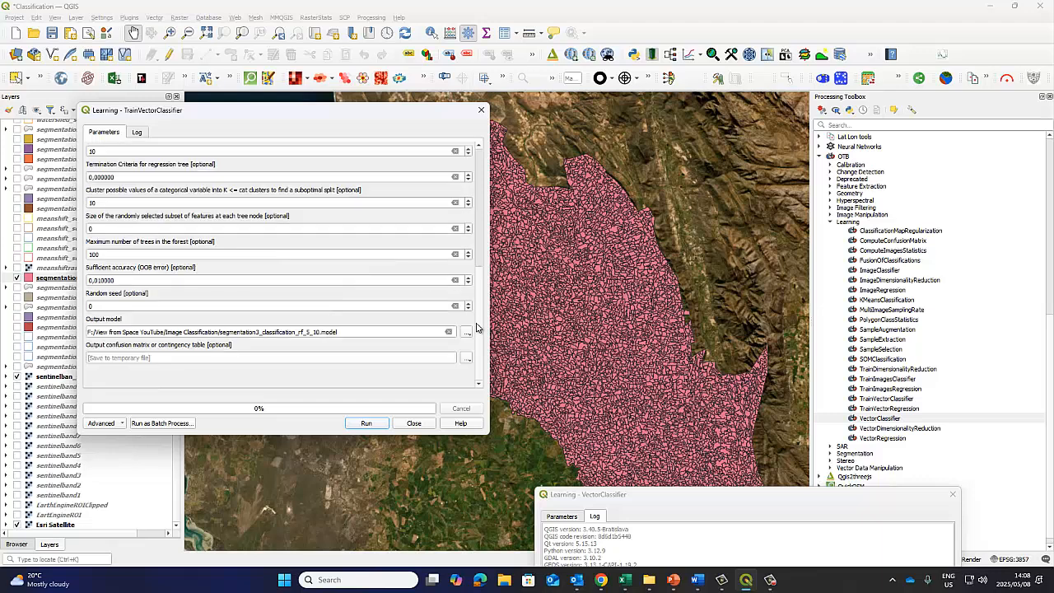
click(366, 424)
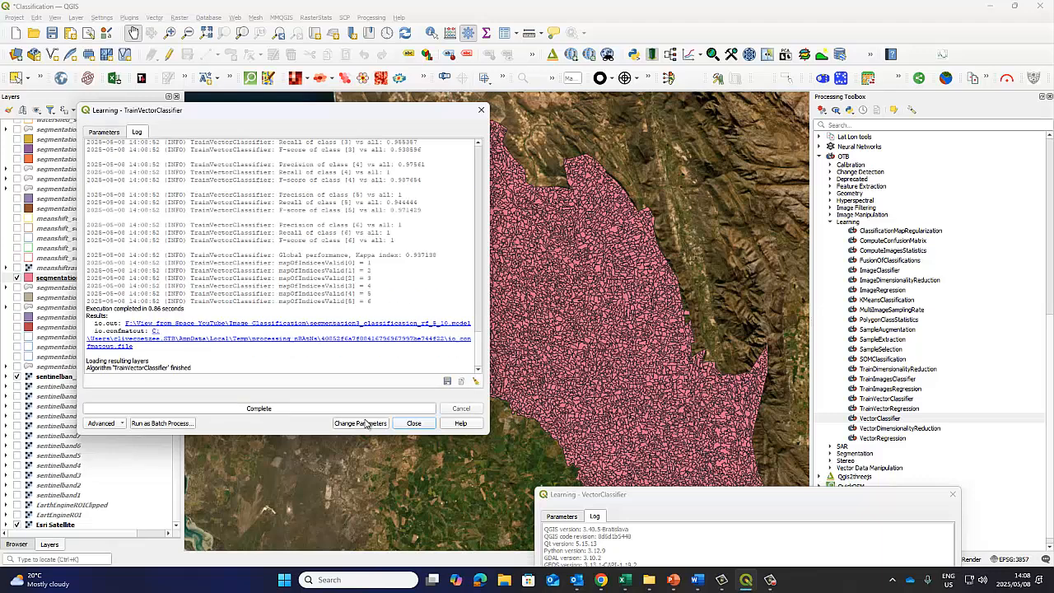
Return to the training parameters and place the TrainVectorClassifier and VectorClassifier dialogs side by side.
click(105, 132)
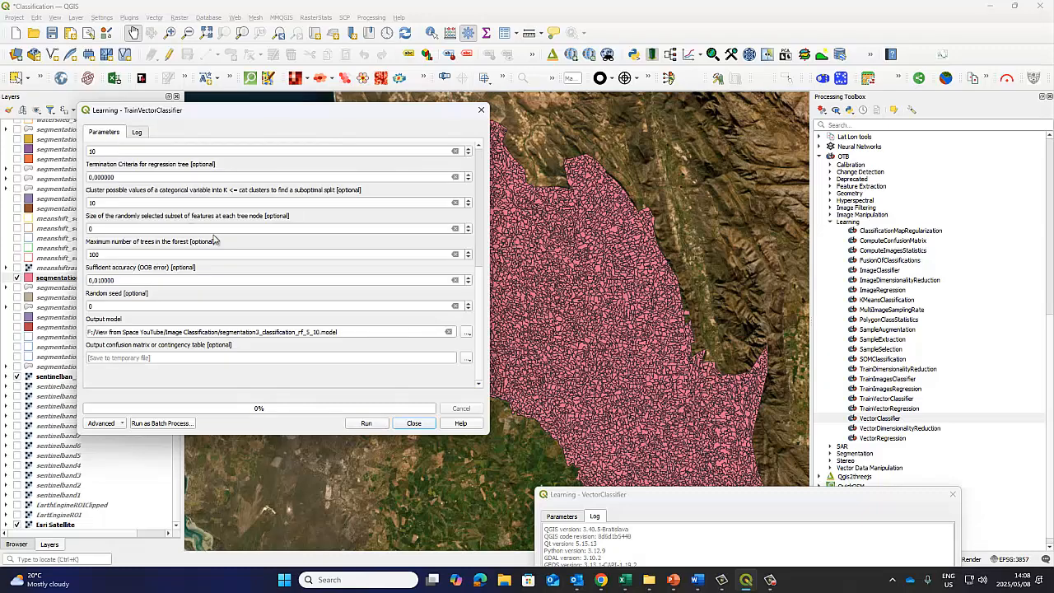
drag(629, 497, 619, 146)
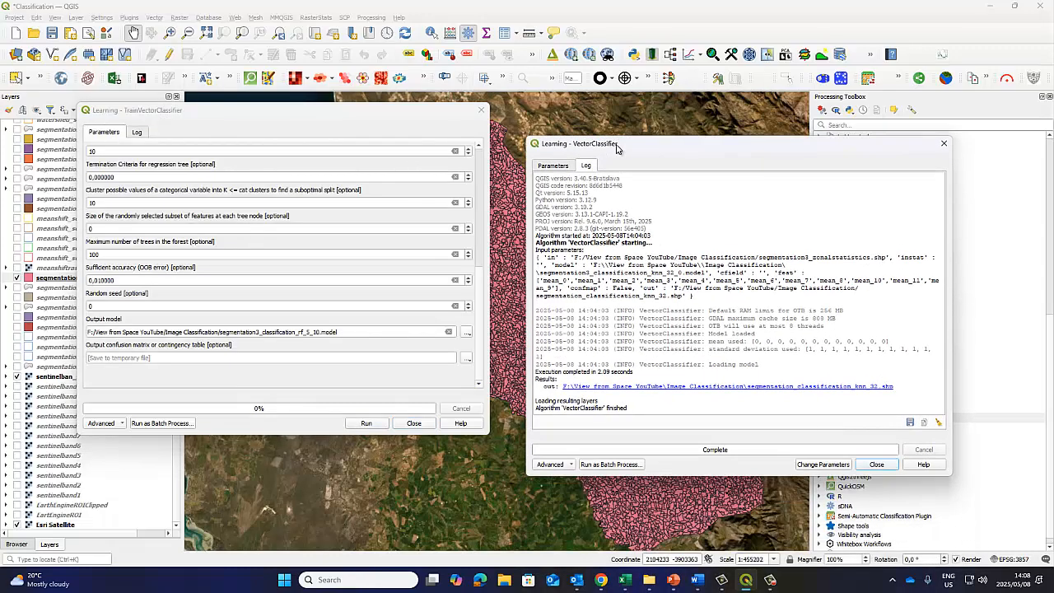
drag(231, 114, 222, 155)
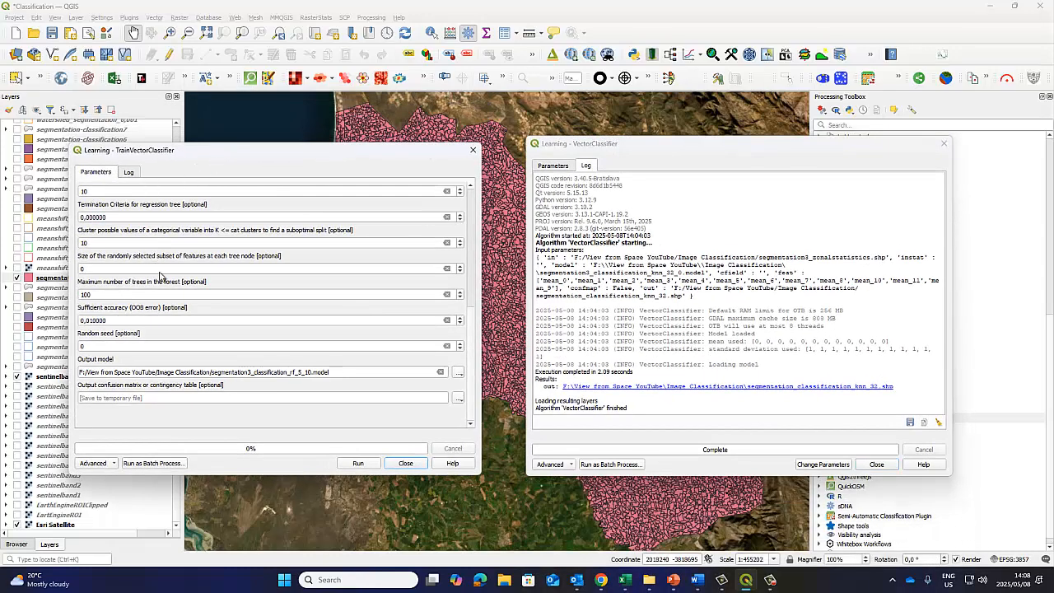
scroll(461, 280, up, 10)
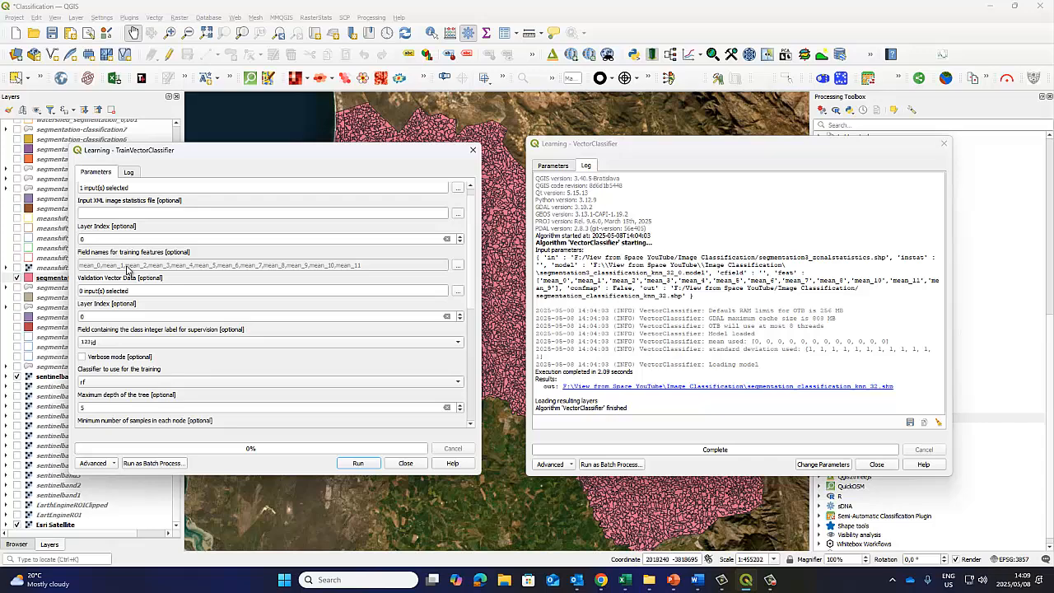
Run VectorClassifier with the model segmentation3_classification_rf_5_10.model, writing the output to segmentation_classification_rf_5_10.shp.
click(553, 166)
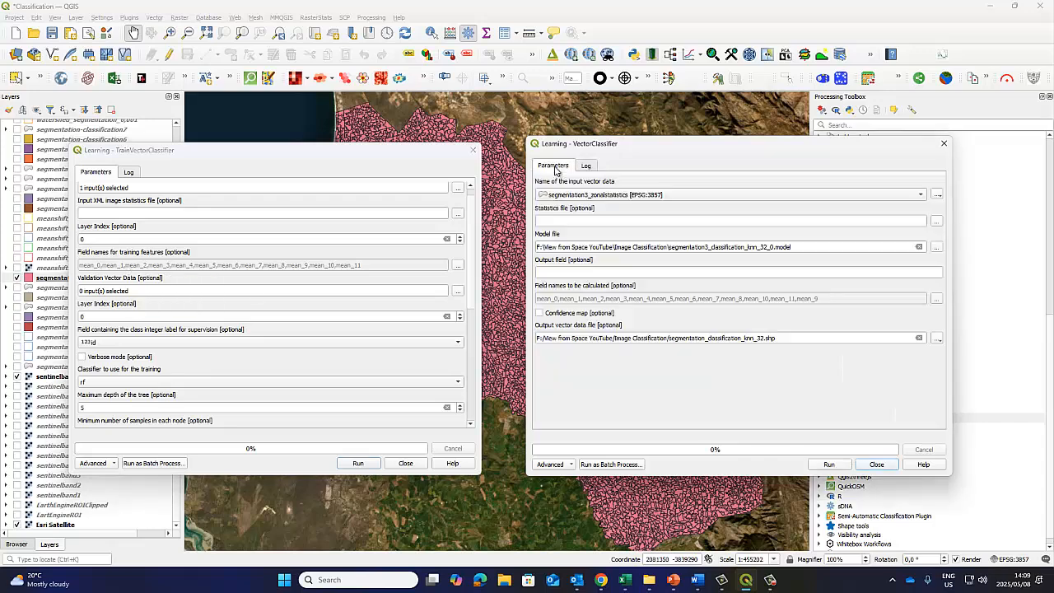
click(919, 247)
click(936, 247)
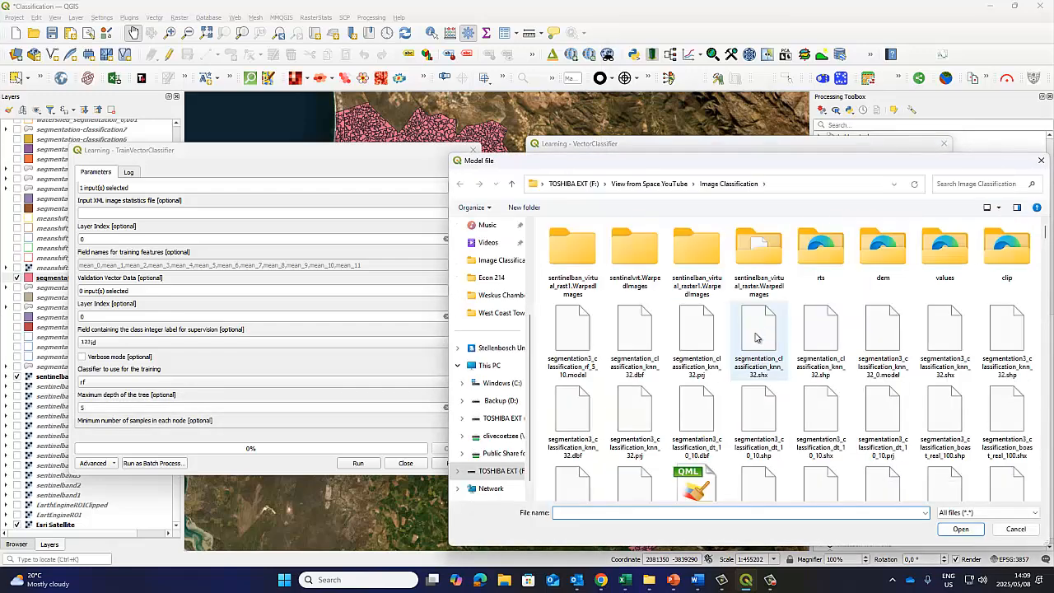
click(573, 338)
click(960, 529)
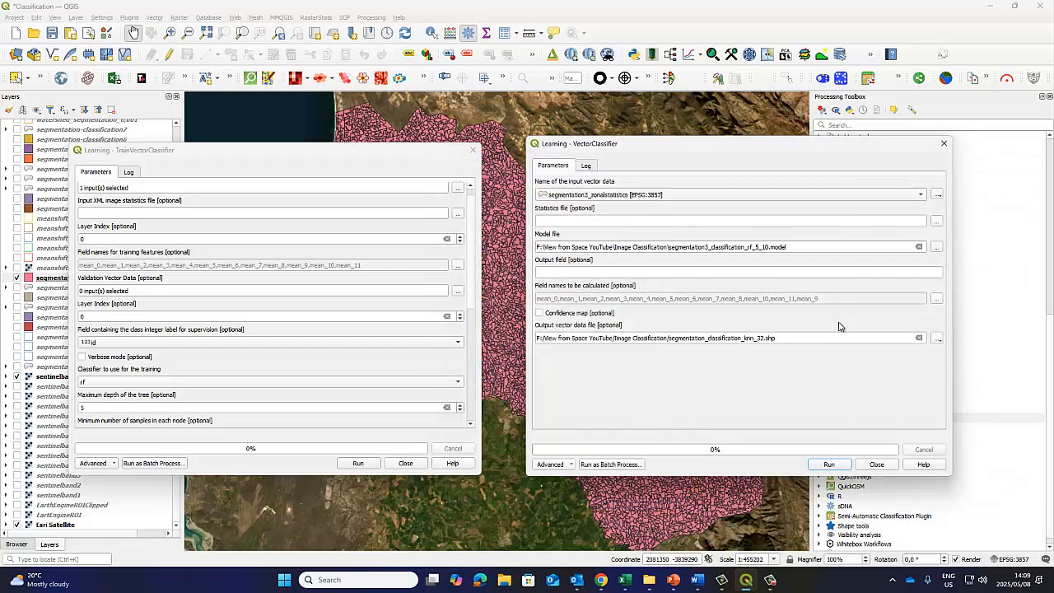
click(764, 339)
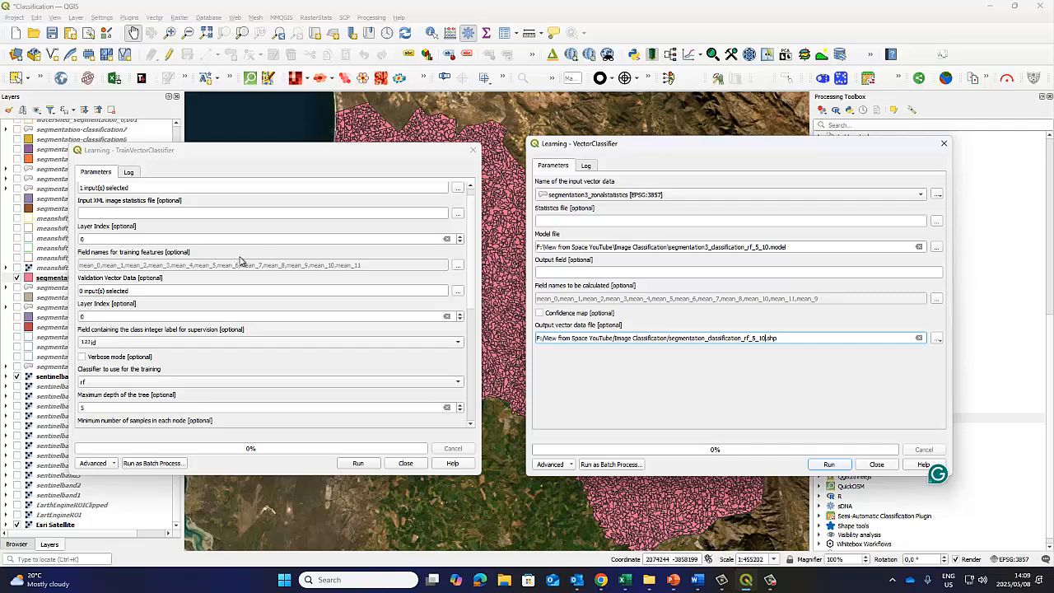
click(828, 466)
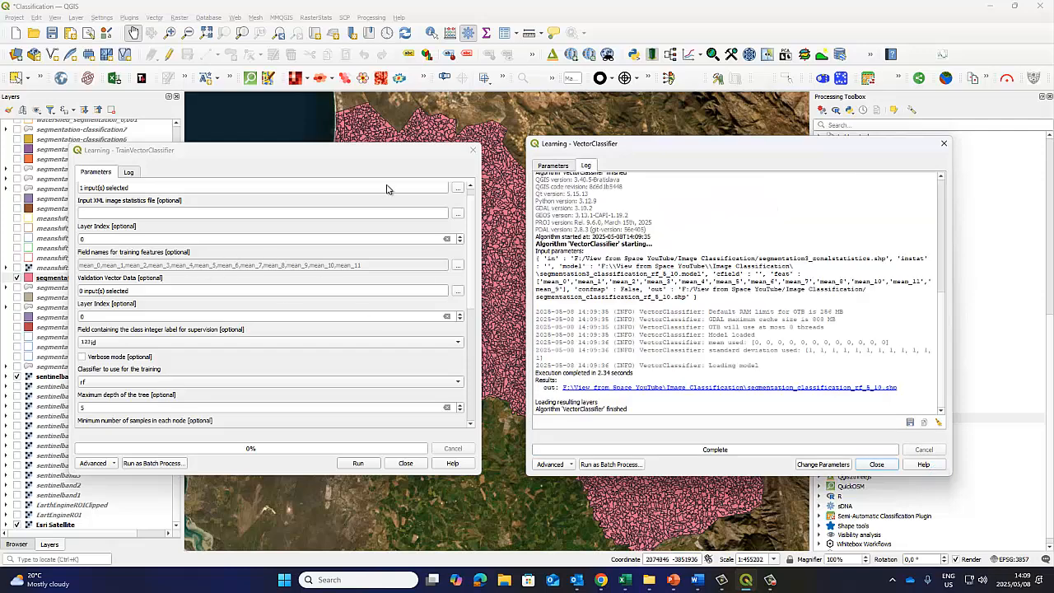
Move the TrainVectorClassifier and VectorClassifier dialogs down so they uncover most of the map.
drag(318, 160, 324, 379)
drag(671, 153, 662, 432)
drag(397, 377, 393, 447)
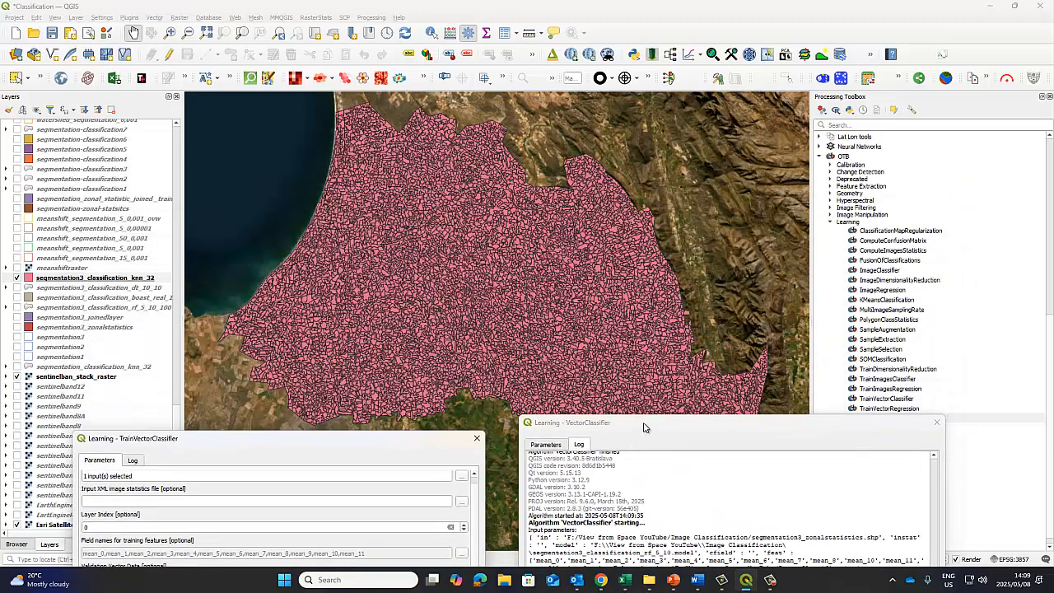
drag(645, 427, 639, 459)
drag(290, 441, 289, 450)
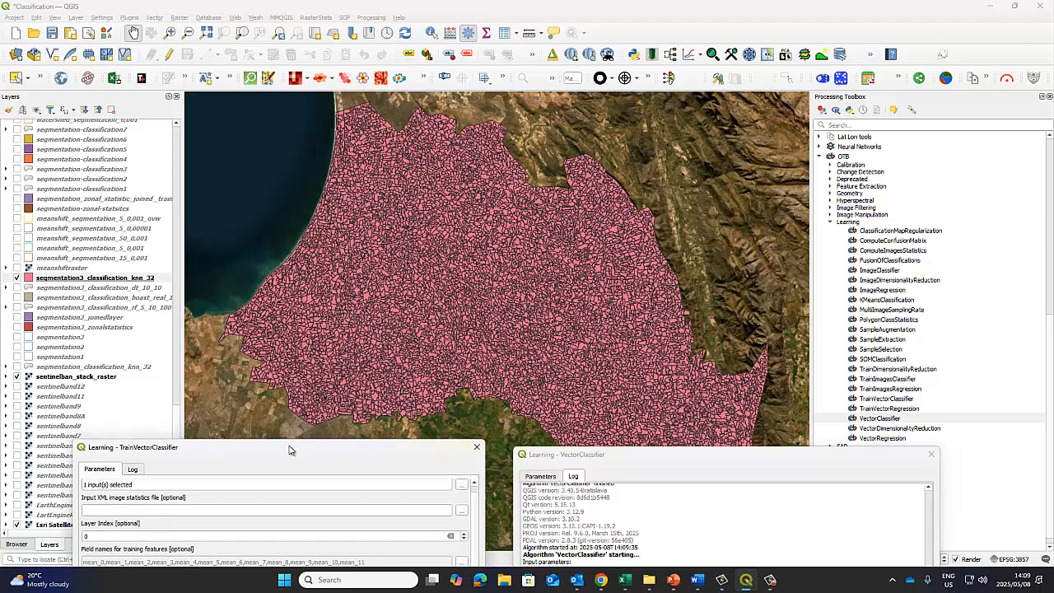
Add segmentation_classification_rf_5_10.shp from the Image Classification folder to the project as a vector layer.
click(76, 18)
click(76, 20)
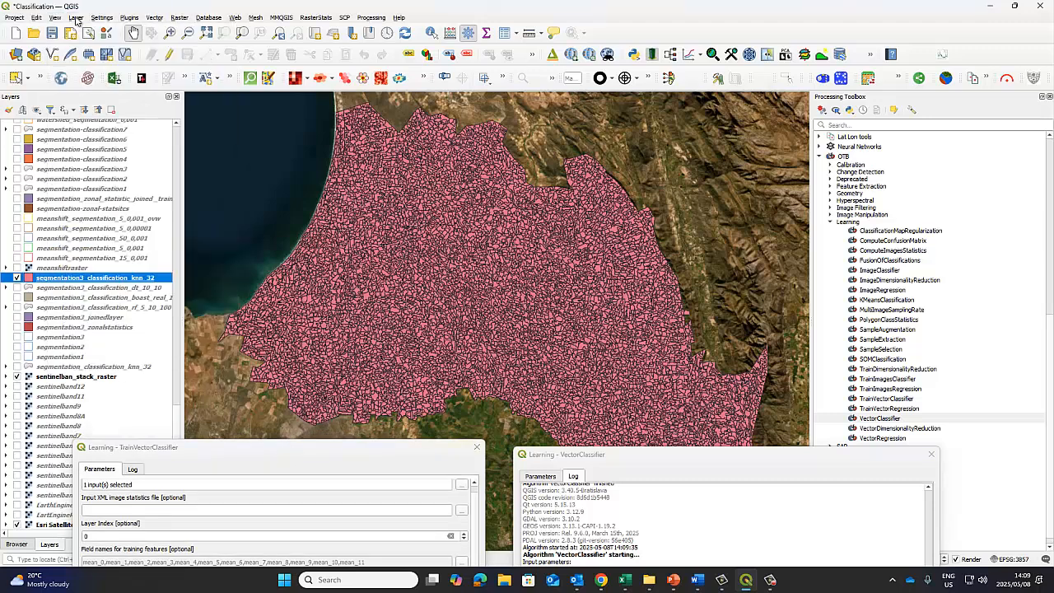
click(76, 17)
mouse_move(92, 52)
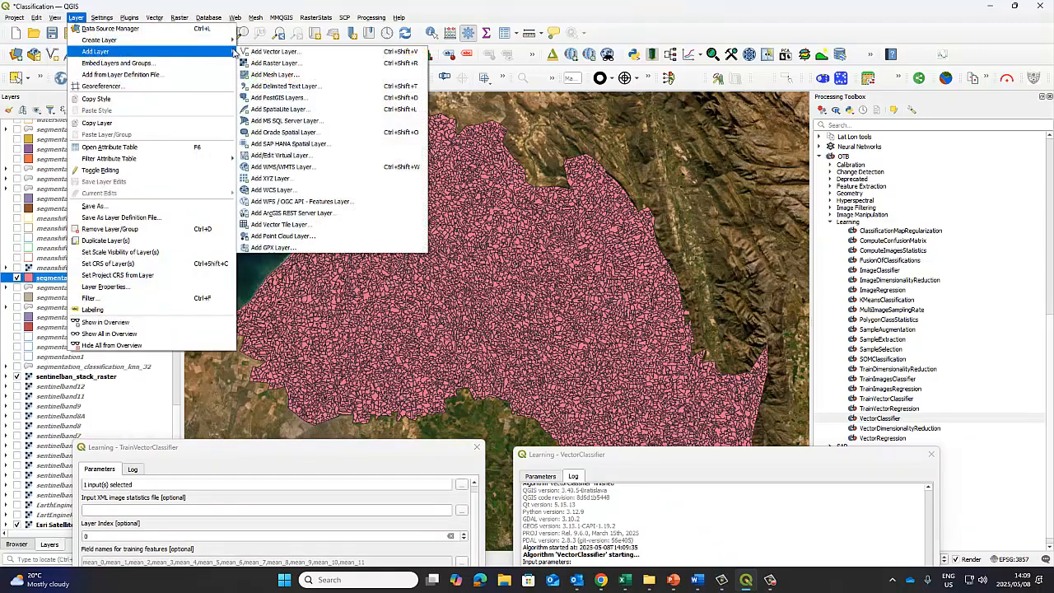
click(272, 51)
click(712, 167)
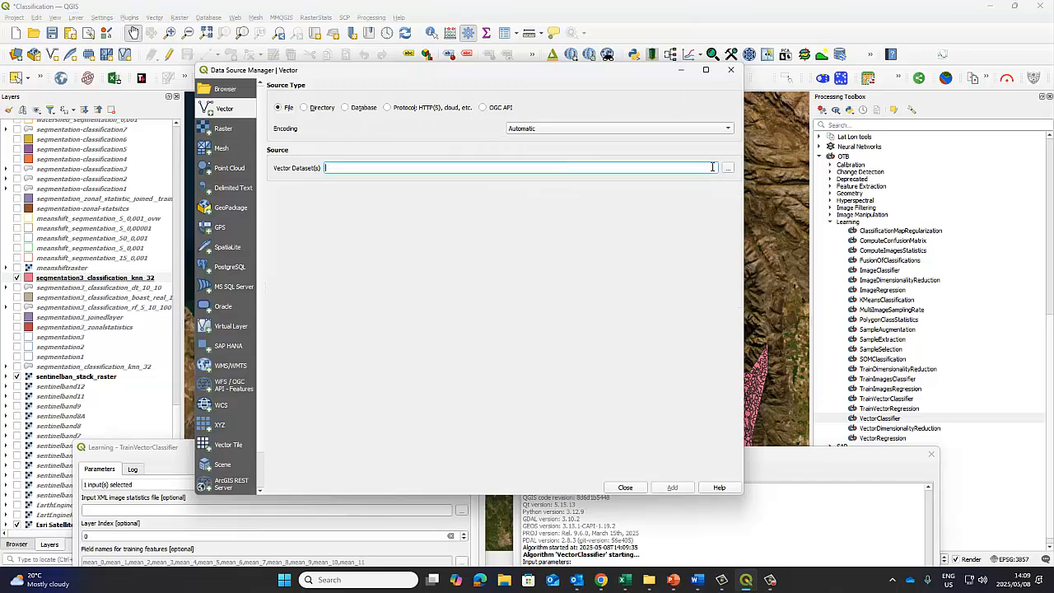
click(728, 167)
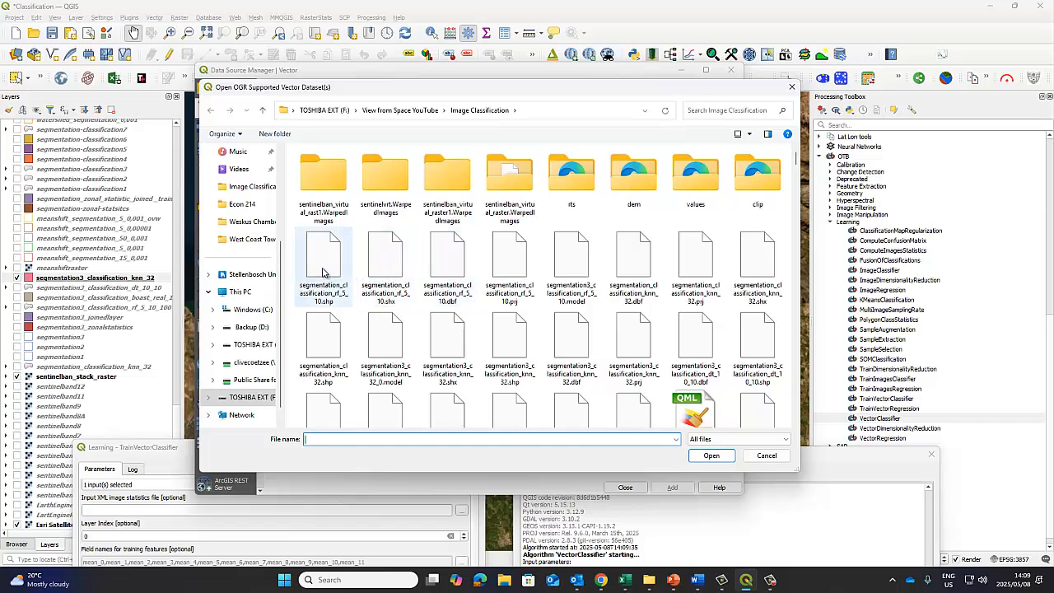
click(318, 301)
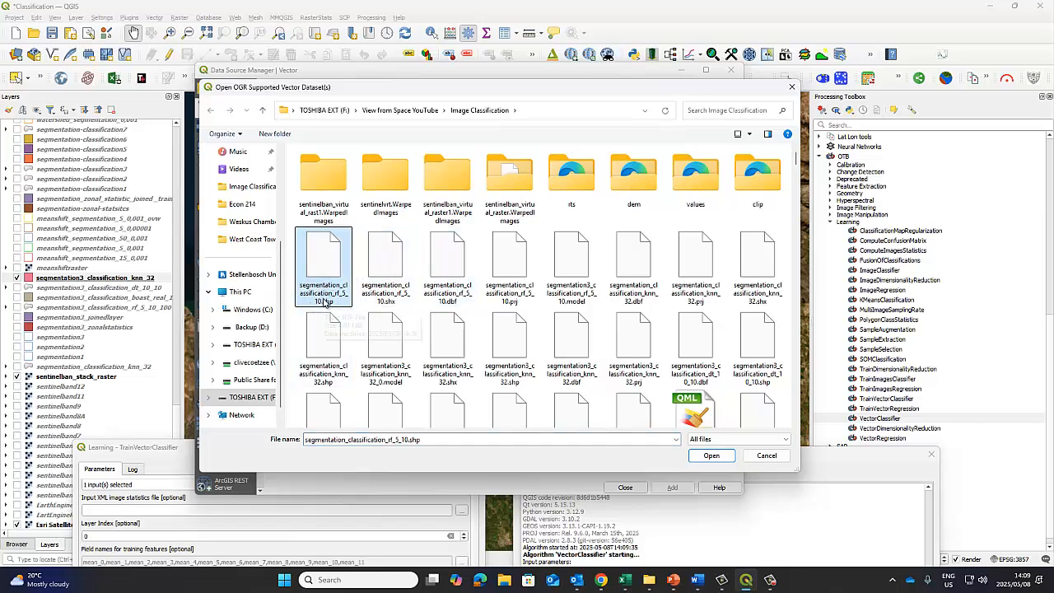
click(709, 457)
click(672, 488)
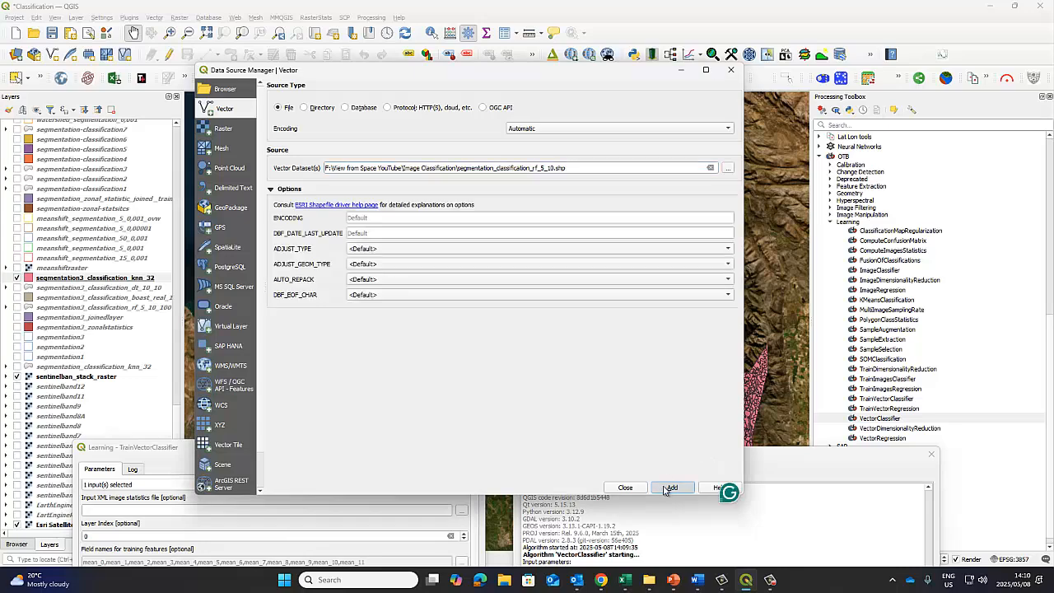
click(625, 487)
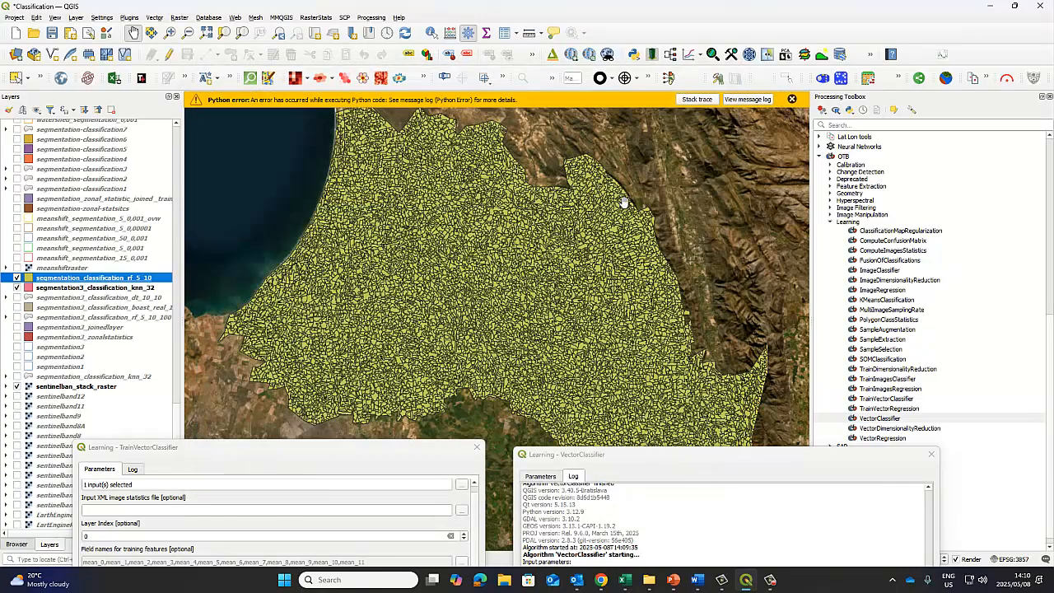
Examine the predicted column in the attribute table of segmentation_classification_rf_5_10, then close the table.
right_click(71, 280)
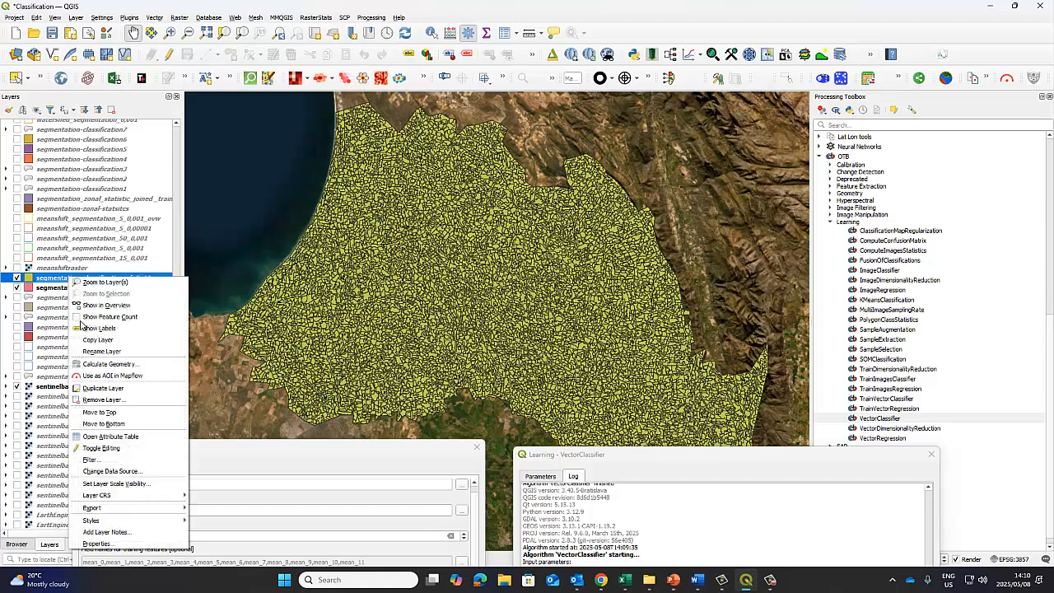
click(134, 436)
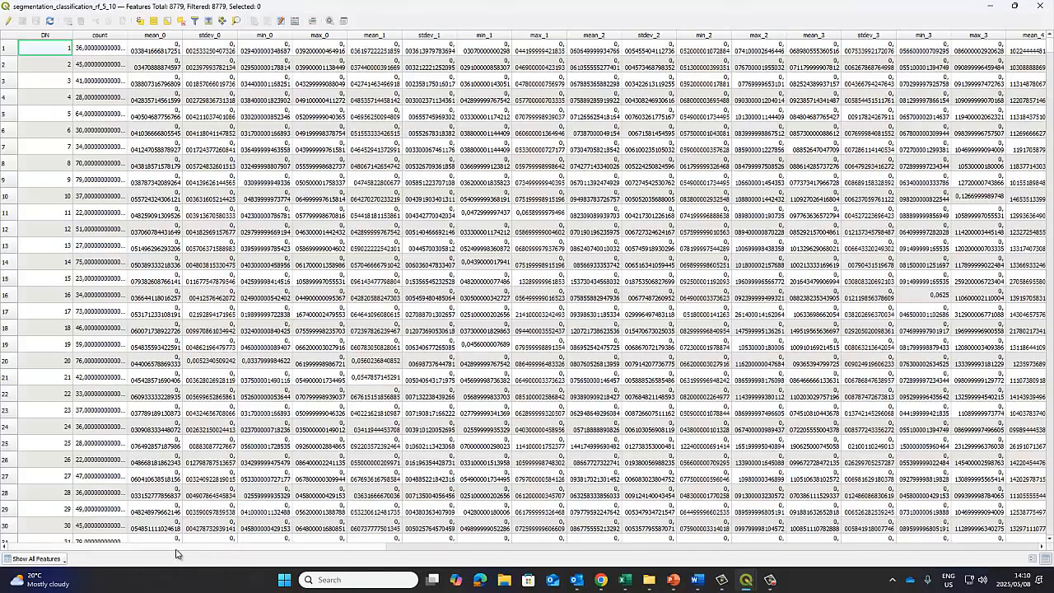
drag(176, 548, 996, 528)
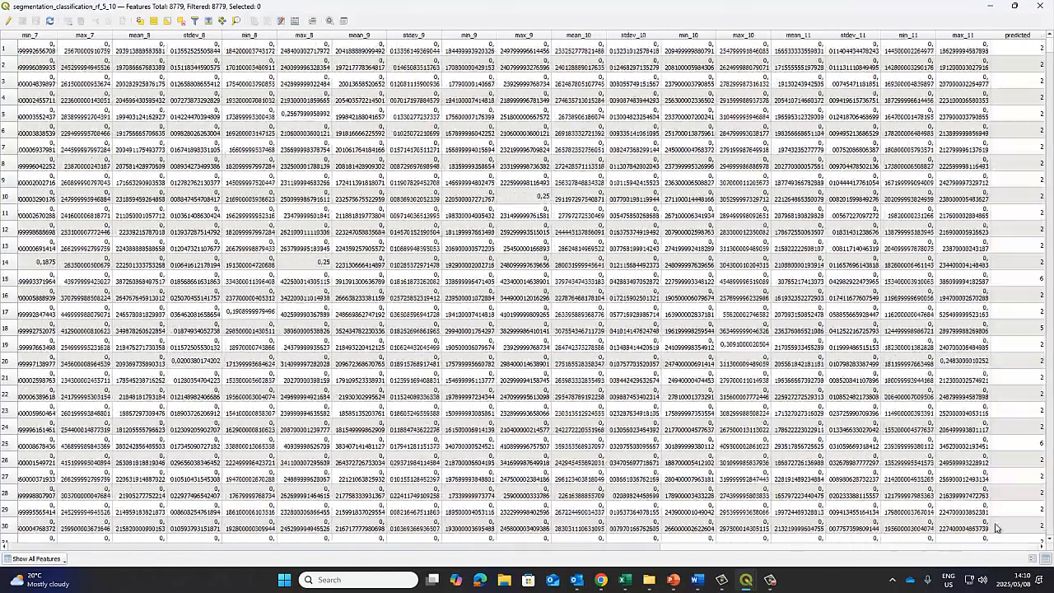
click(1040, 6)
Set segmentation_classification_rf_5_10 to Categorized symbology on the predicted field and classify its values.
right_click(107, 280)
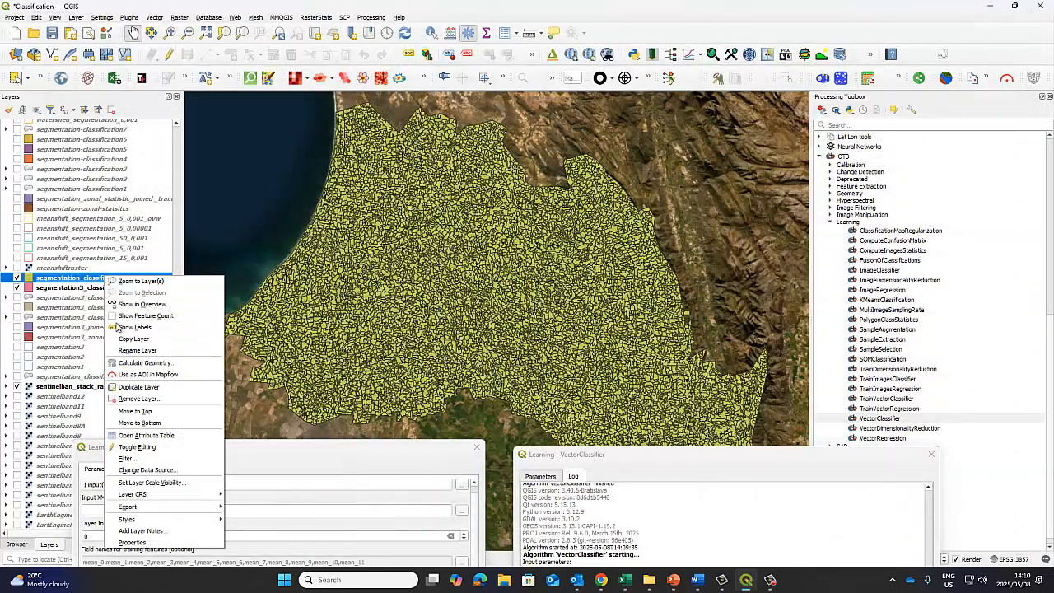
click(144, 541)
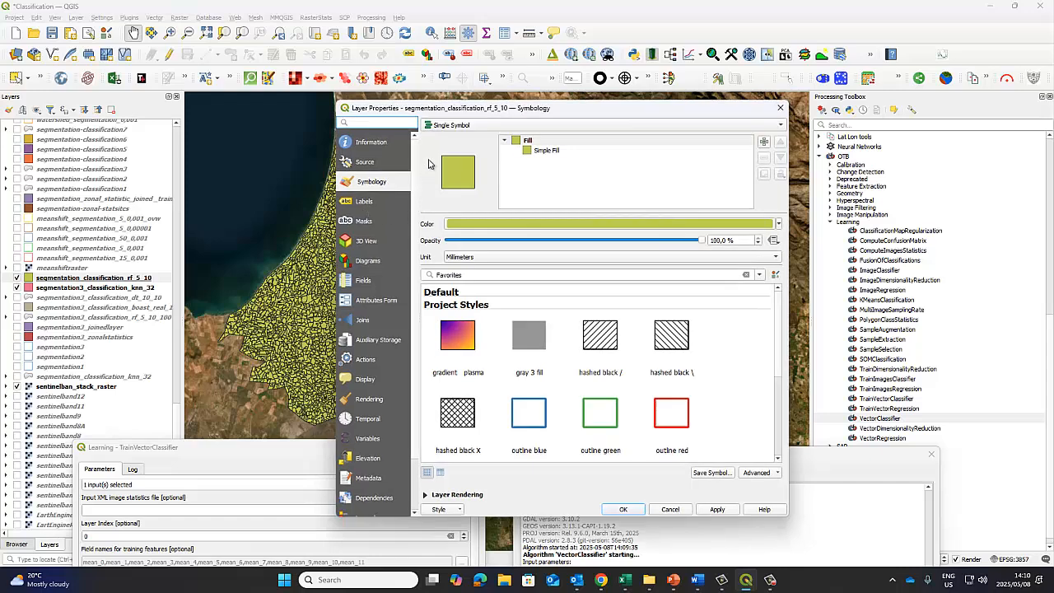
click(471, 123)
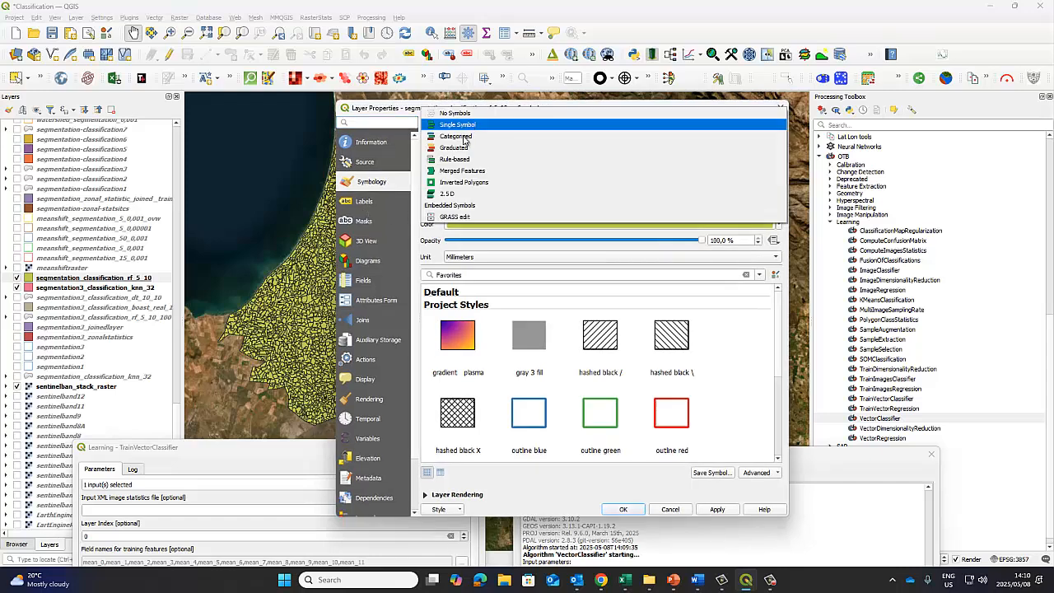
click(464, 138)
click(764, 140)
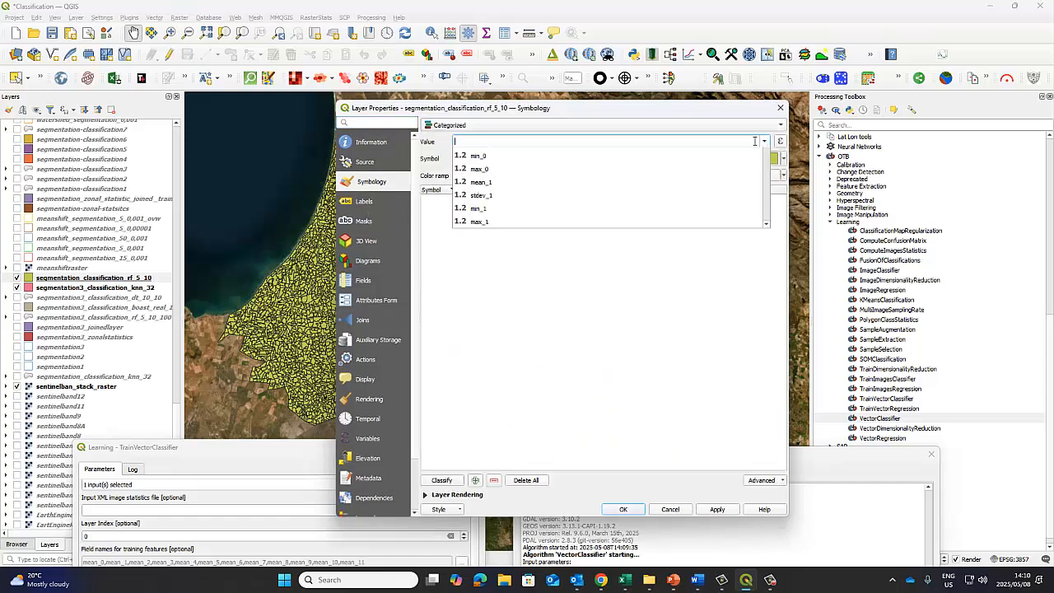
scroll(708, 239, down, 10)
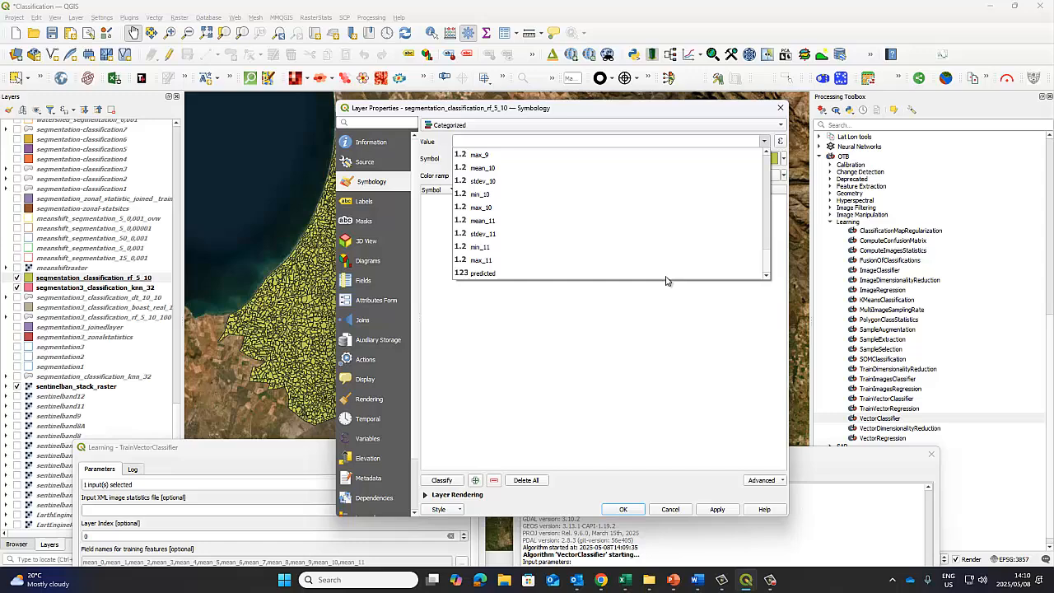
click(522, 274)
click(442, 481)
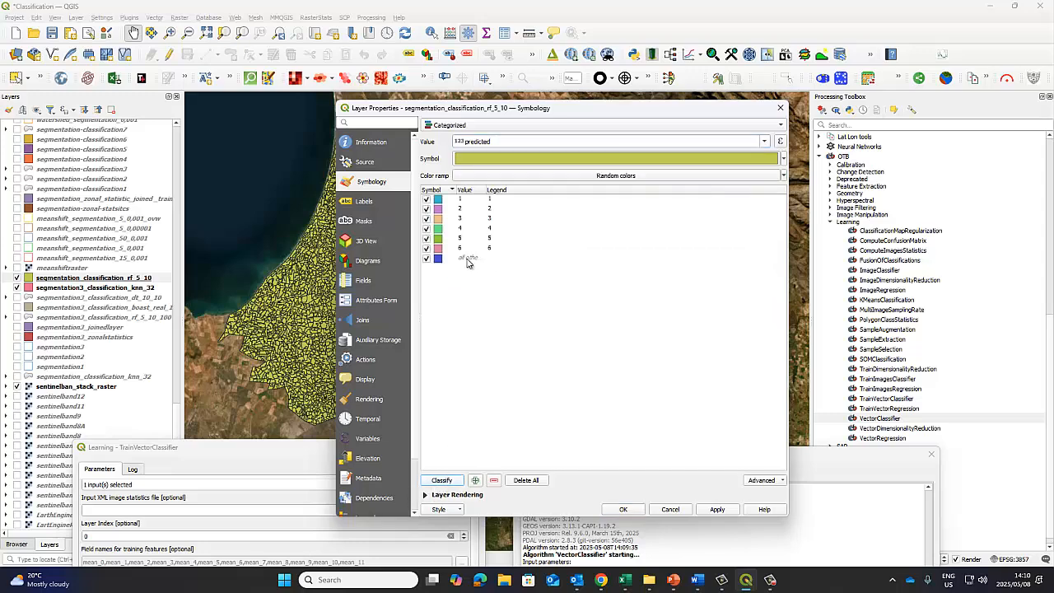
Remove the all other values category from the predicted classes and accept the layer's categorized symbology.
click(467, 260)
click(493, 480)
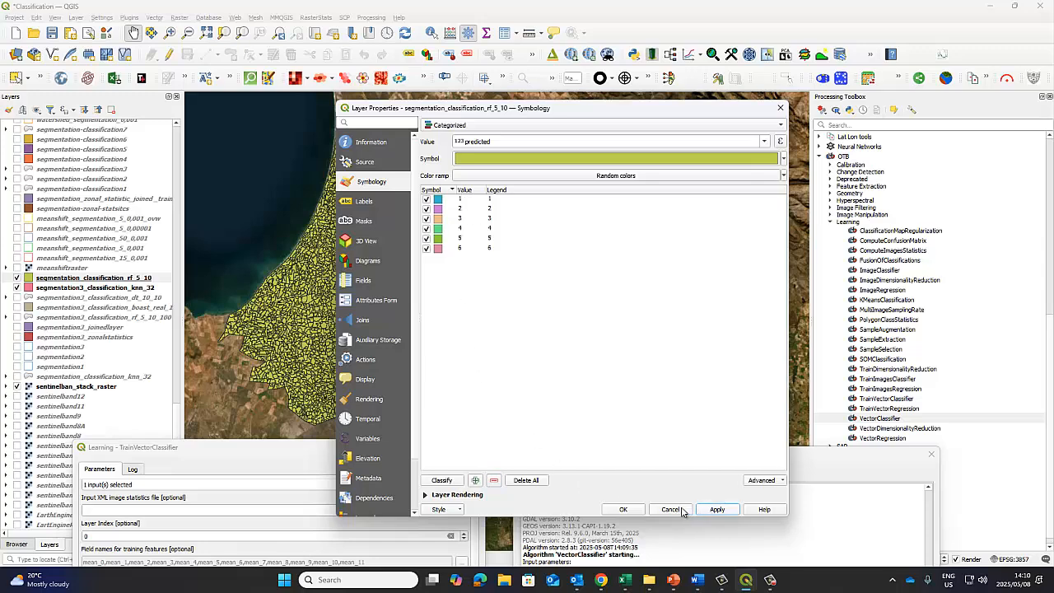
click(619, 509)
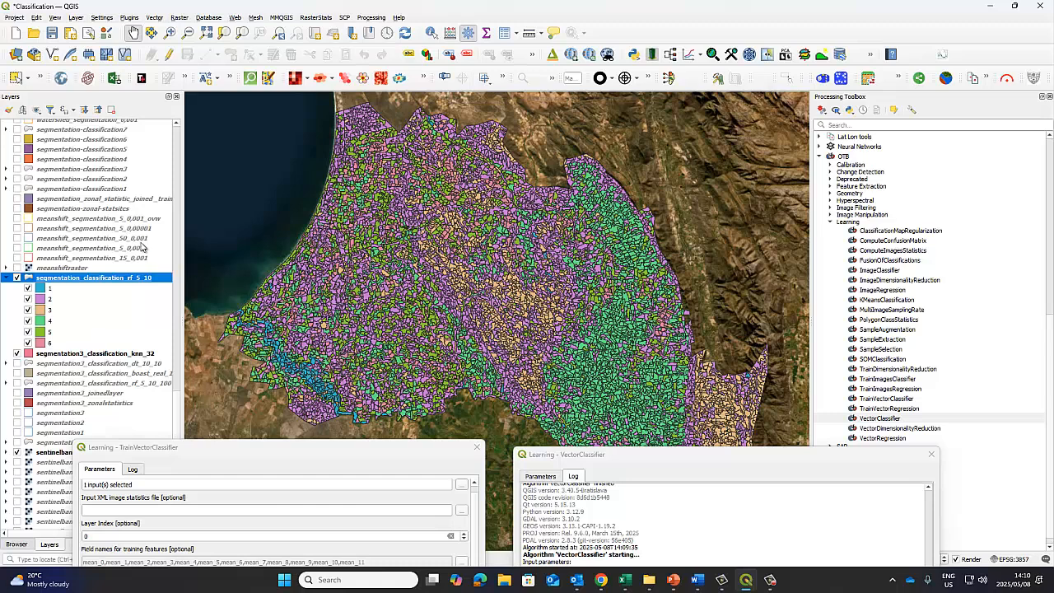
Reopen the symbology properties of segmentation_classification_rf_5_10, classify the predicted values again and select the all other values category.
scroll(122, 237, up, 1)
scroll(103, 206, up, 4)
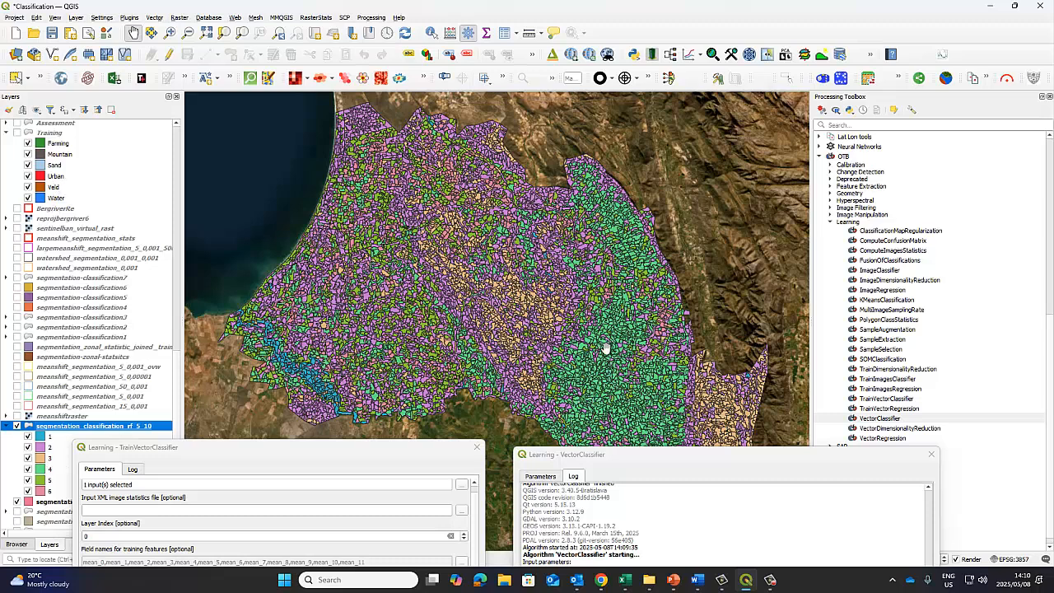
right_click(58, 430)
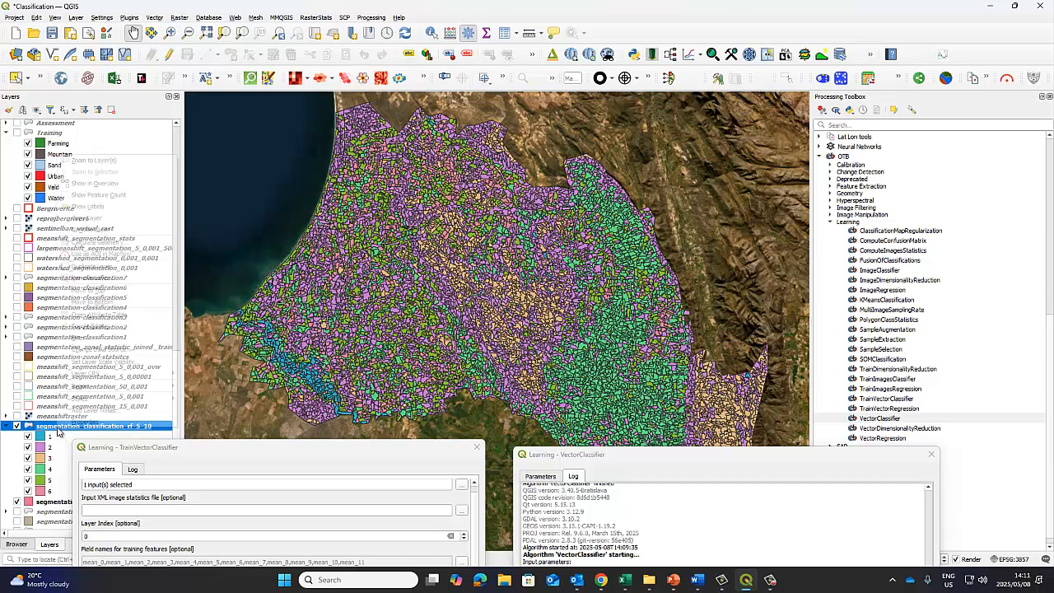
click(72, 425)
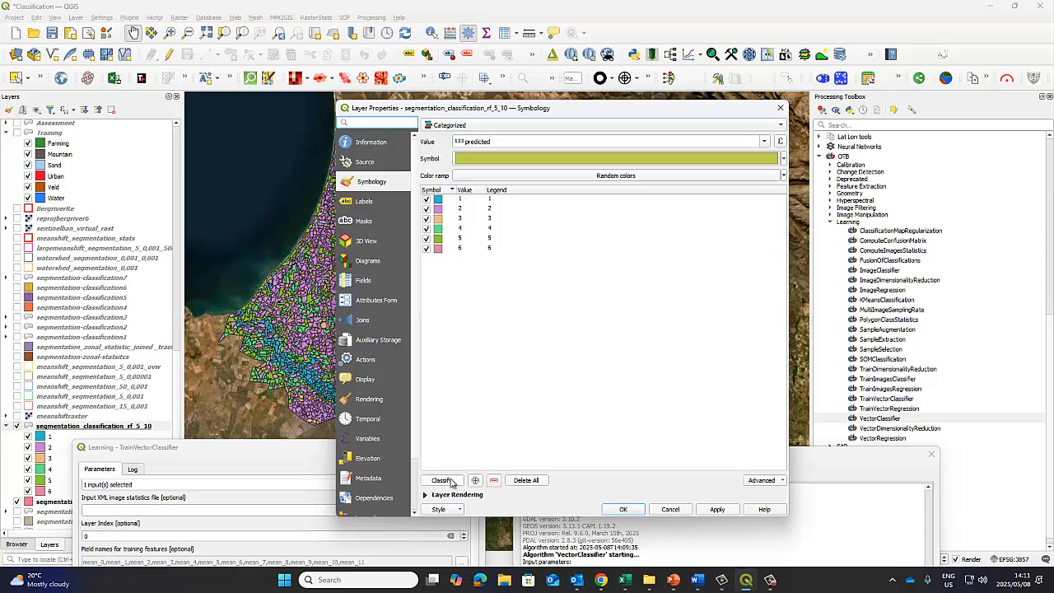
click(450, 483)
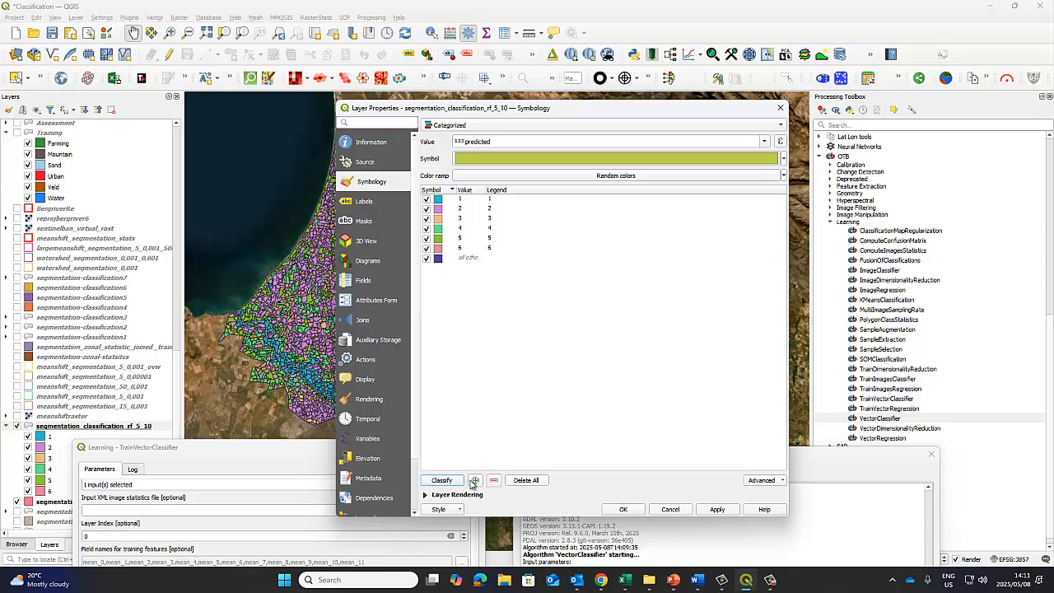
click(465, 260)
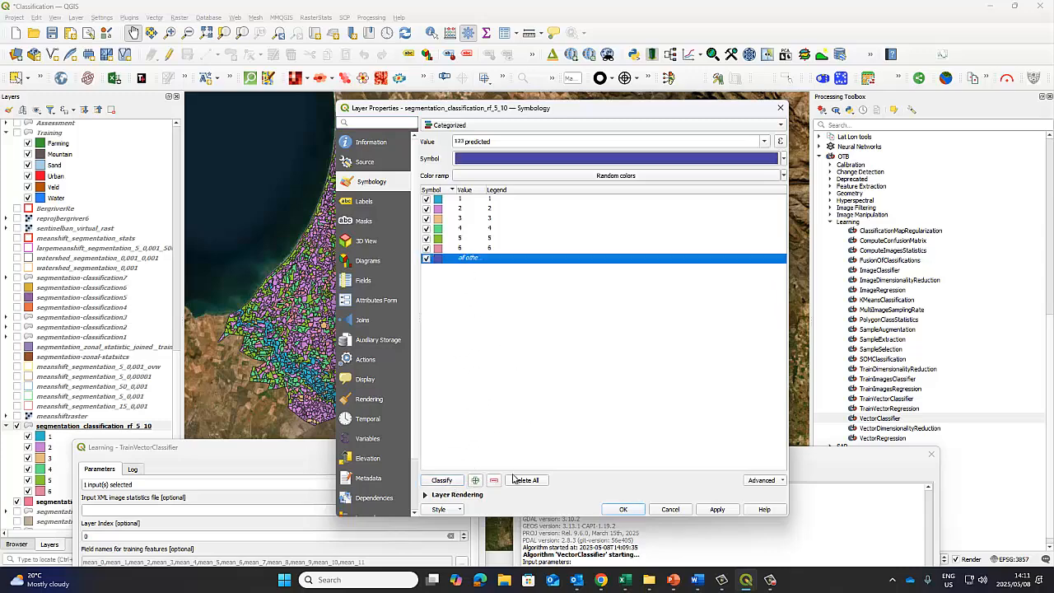
Load the TrainingVisOBISeg3 style file from the Image Classification folder onto segmentation_classification_rf_5_10 and accept the layer properties.
click(441, 509)
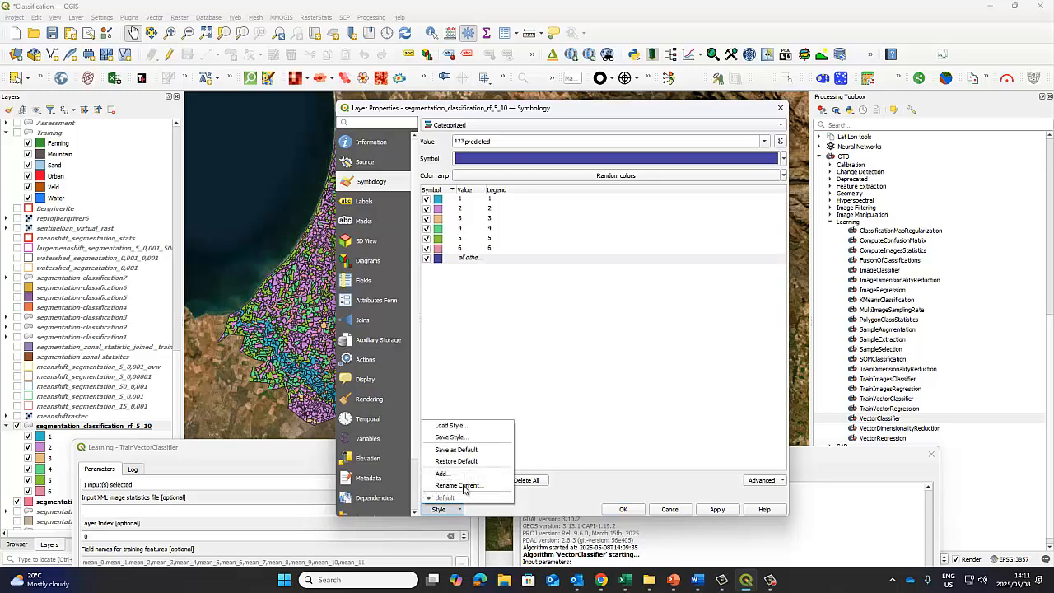
click(449, 426)
click(645, 164)
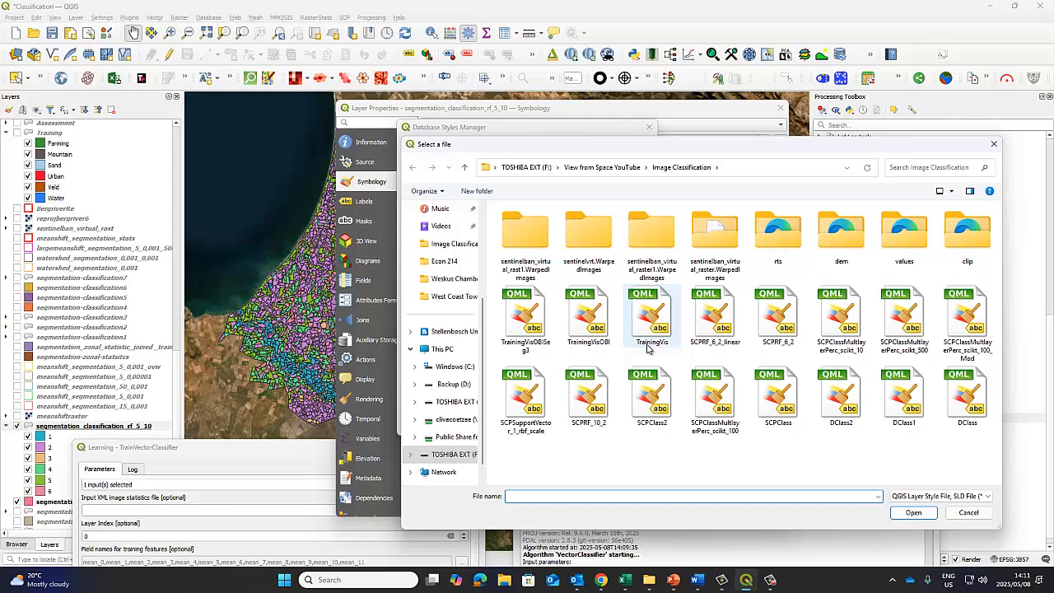
click(526, 319)
click(914, 513)
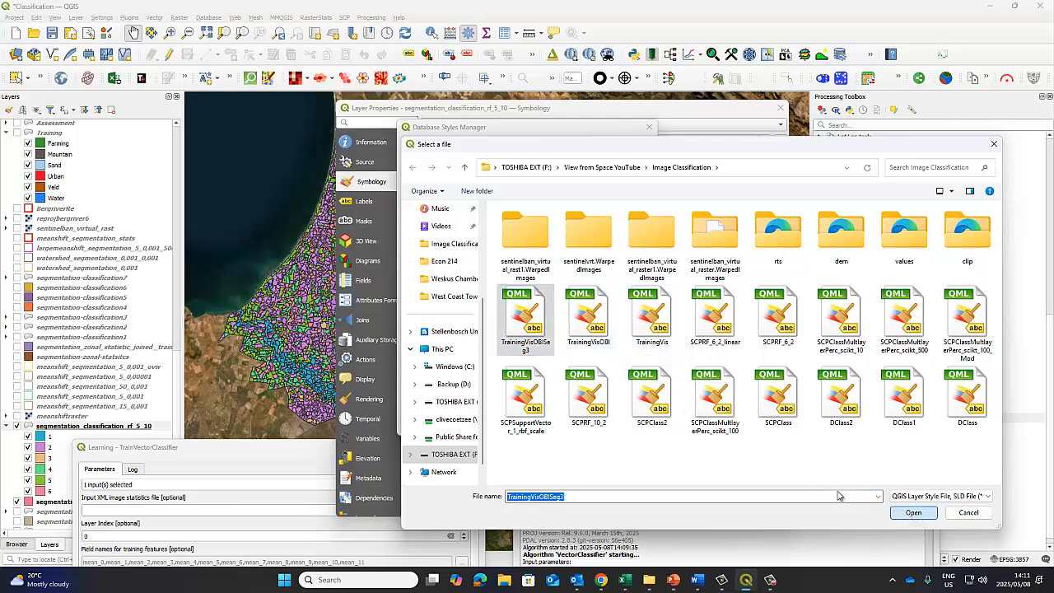
click(535, 424)
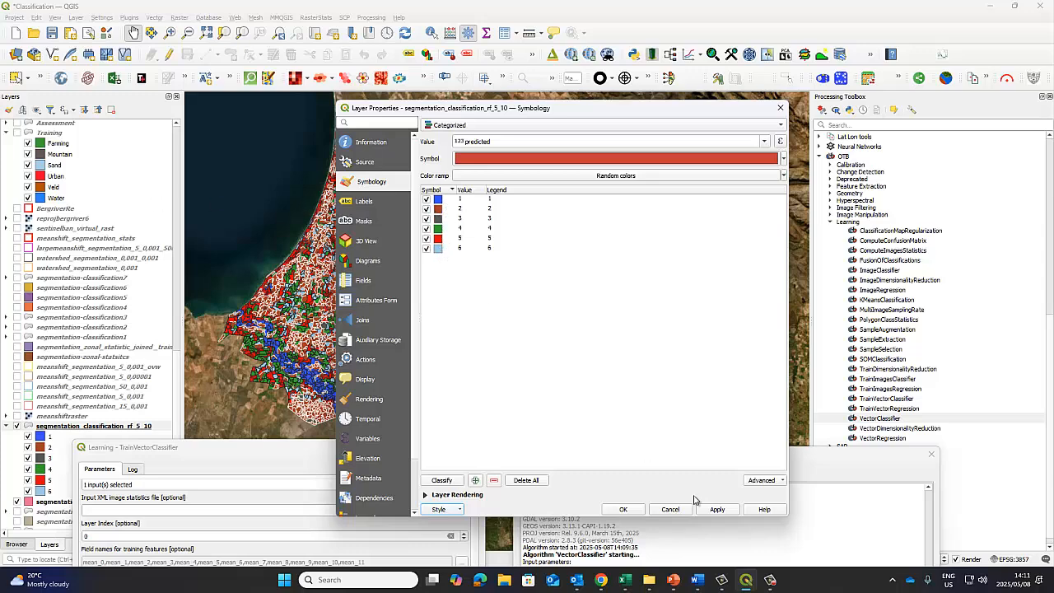
click(624, 509)
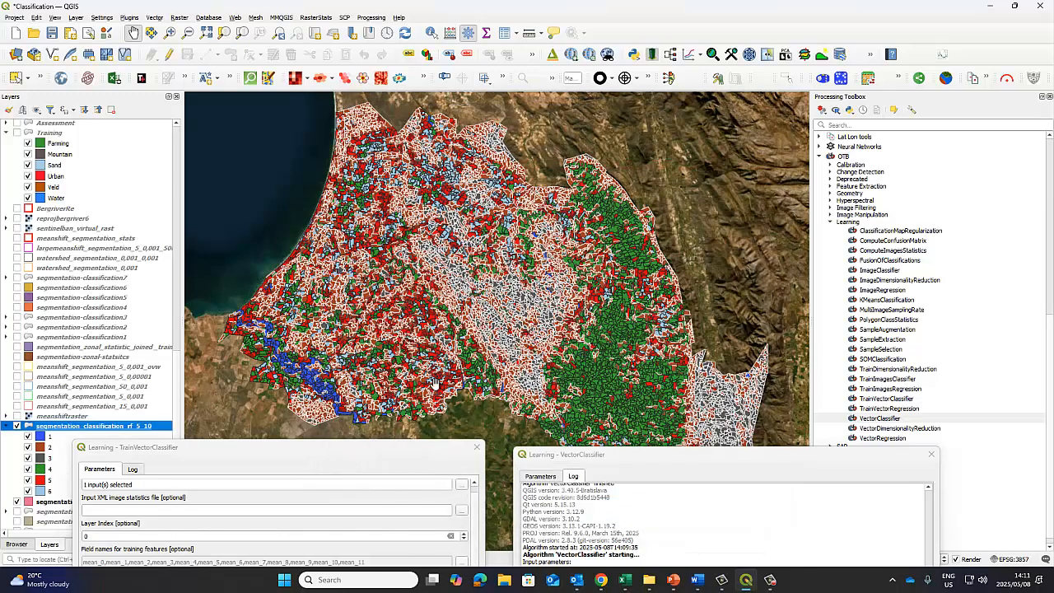
Move the TrainVectorClassifier and VectorClassifier dialogs further down to uncover more of the classified map.
drag(391, 448, 399, 480)
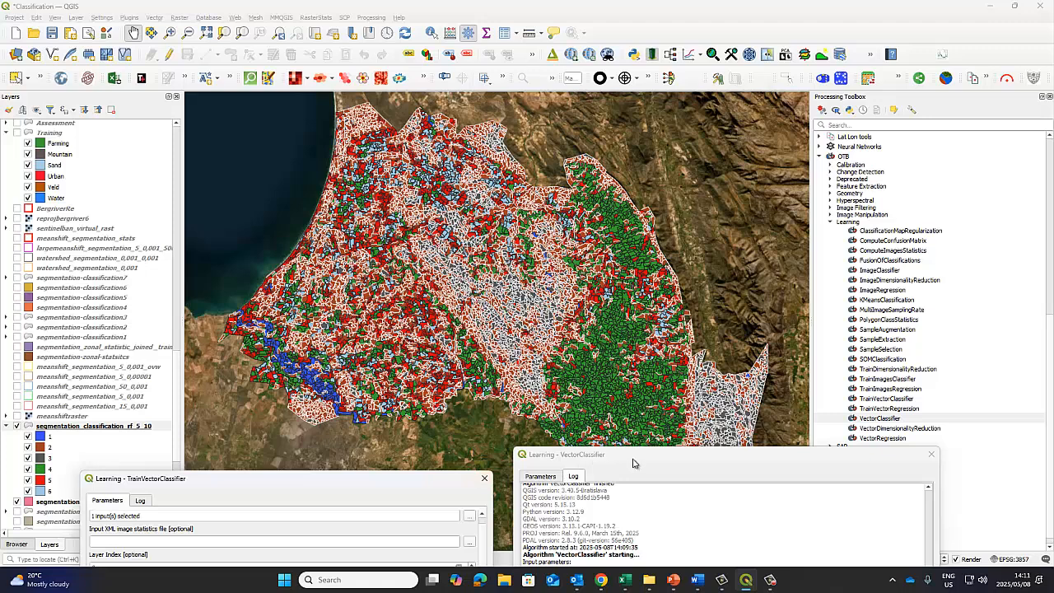
drag(633, 459, 640, 545)
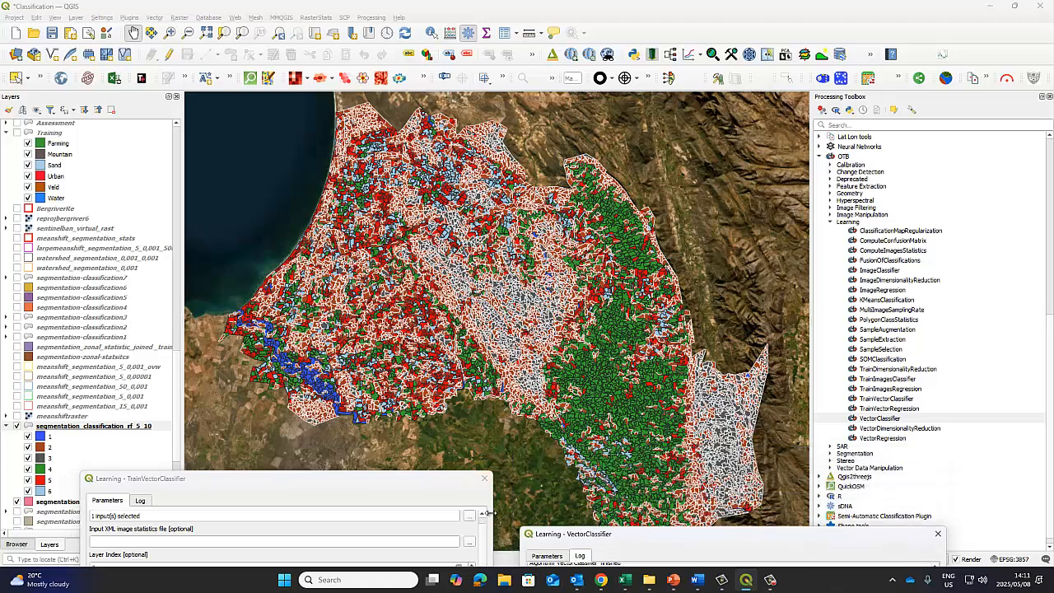
click(426, 486)
drag(427, 486, 427, 500)
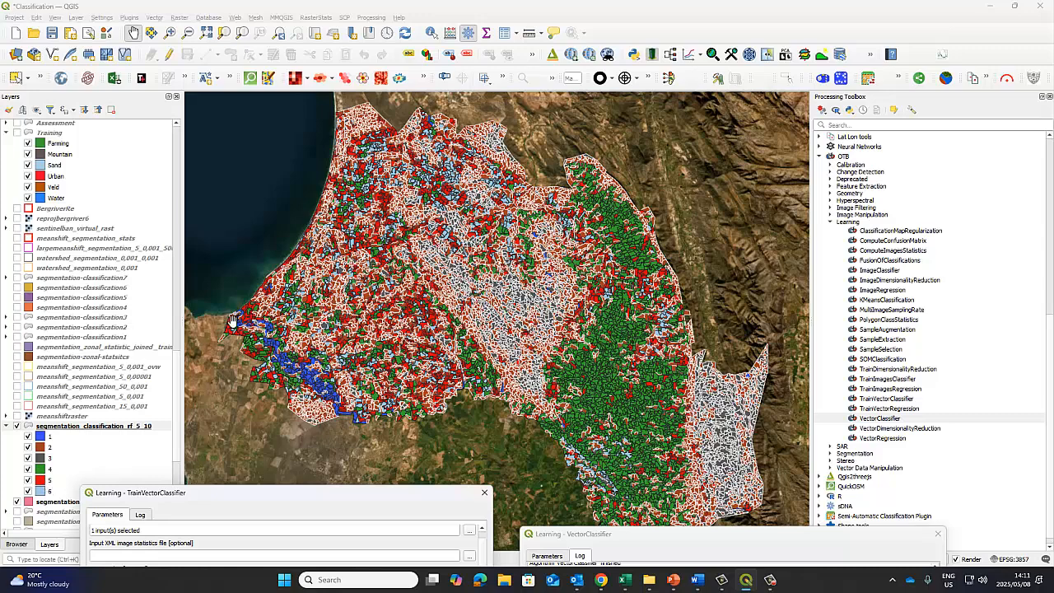
Examine the random forest classification close up around the river mouth and across the whole study area.
scroll(251, 321, up, 2)
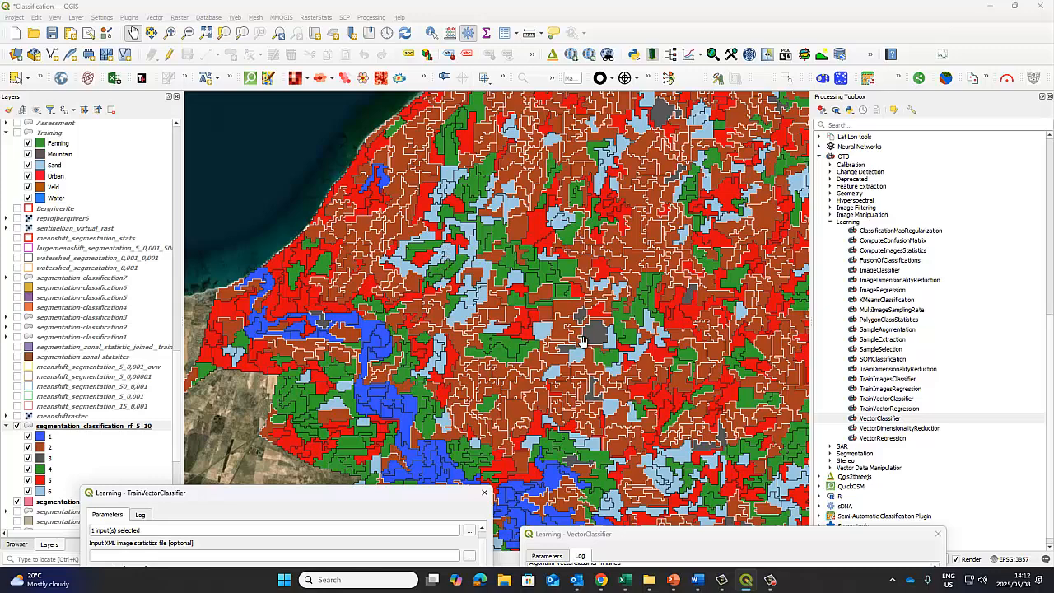
scroll(587, 343, down, 3)
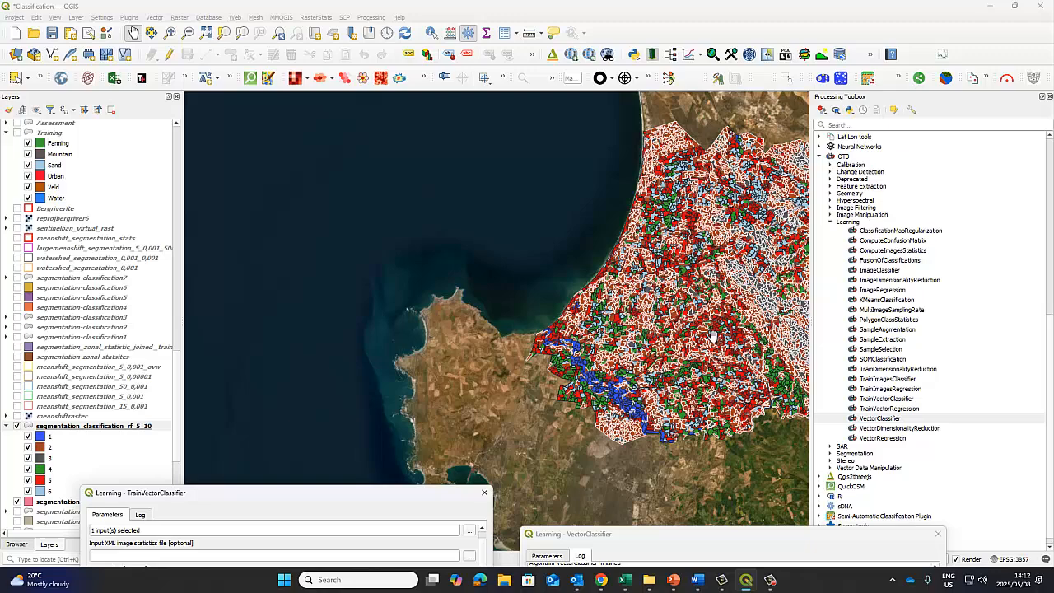
drag(775, 337, 528, 328)
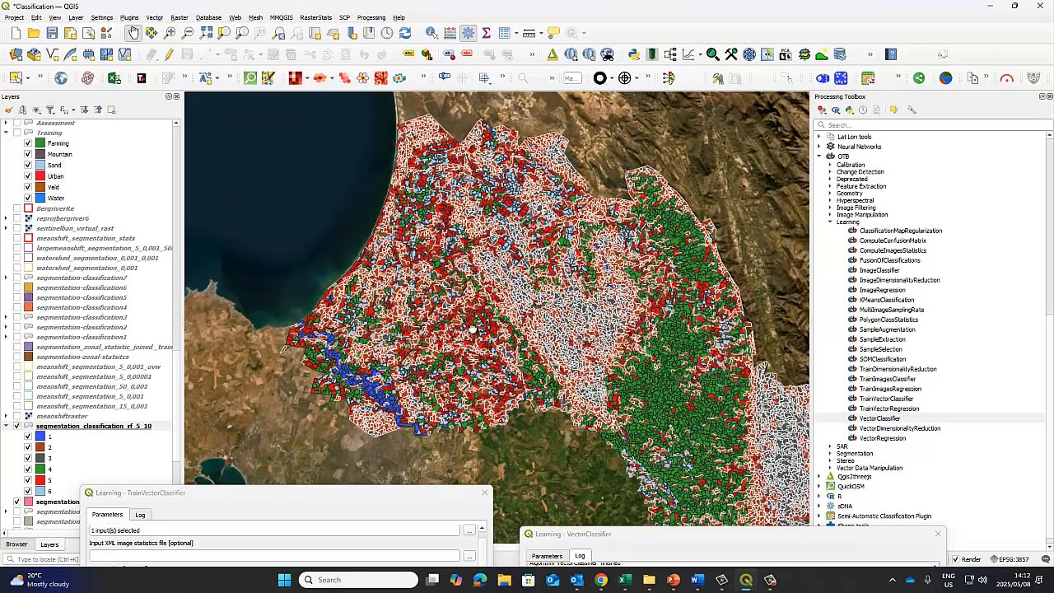
drag(604, 330, 568, 299)
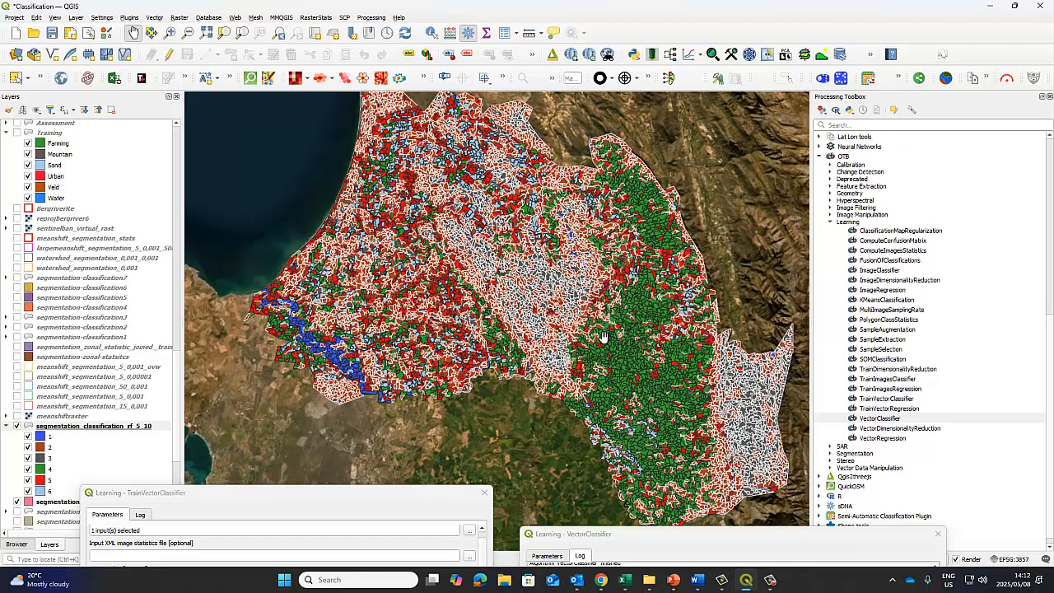
drag(418, 199, 407, 203)
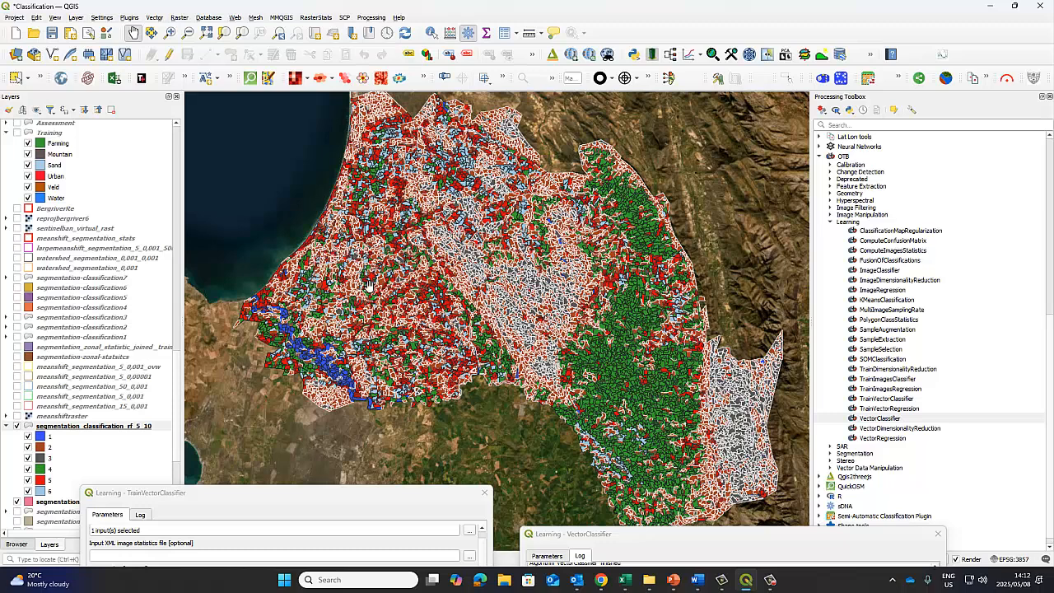
drag(445, 263, 438, 282)
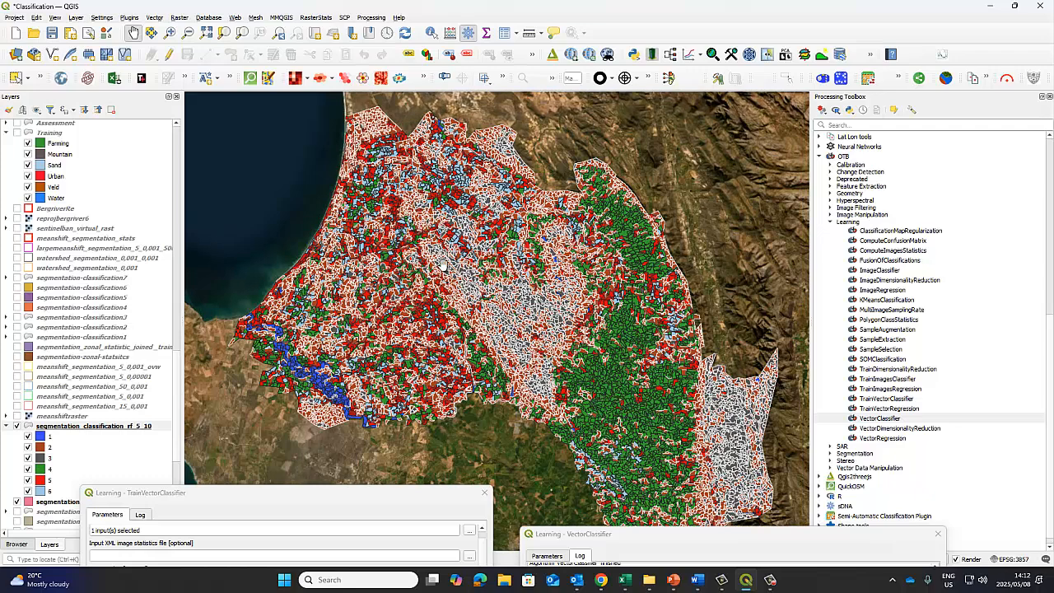
Move the TrainVectorClassifier and VectorClassifier dialogs back up and open the field names for training features in TrainVectorClassifier.
click(318, 500)
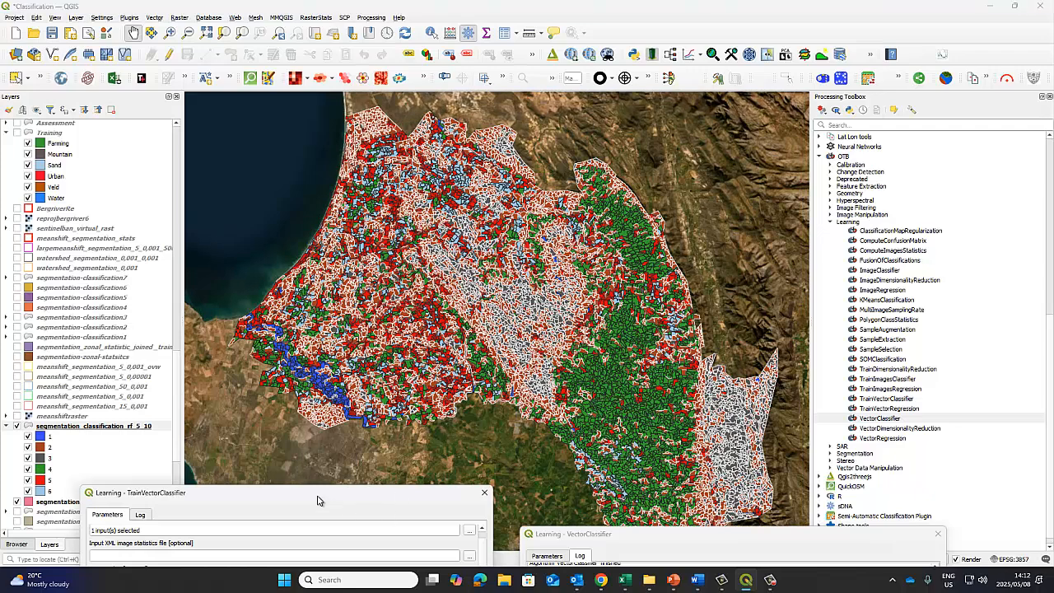
drag(318, 500, 265, 202)
drag(621, 538, 585, 197)
drag(360, 193, 406, 177)
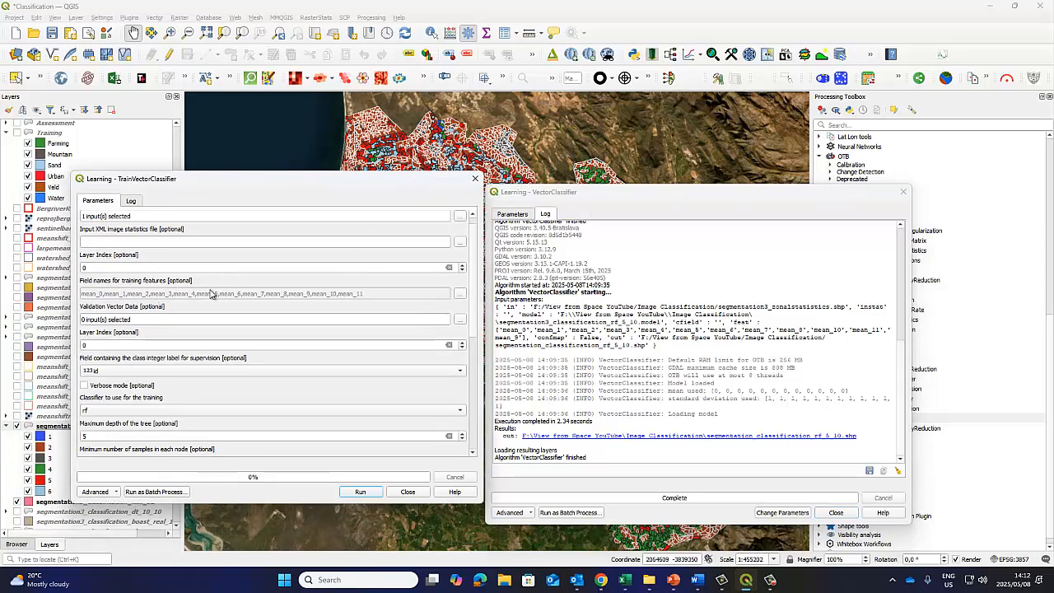
click(459, 295)
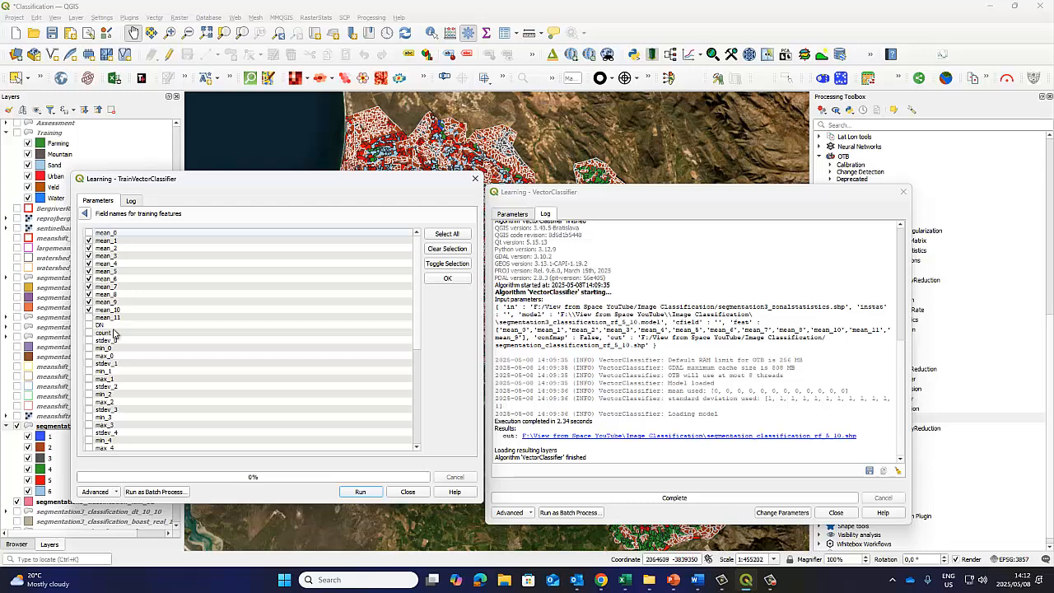
Switch to Google Chrome and open the Google search page in a new tab.
mouse_move(593, 575)
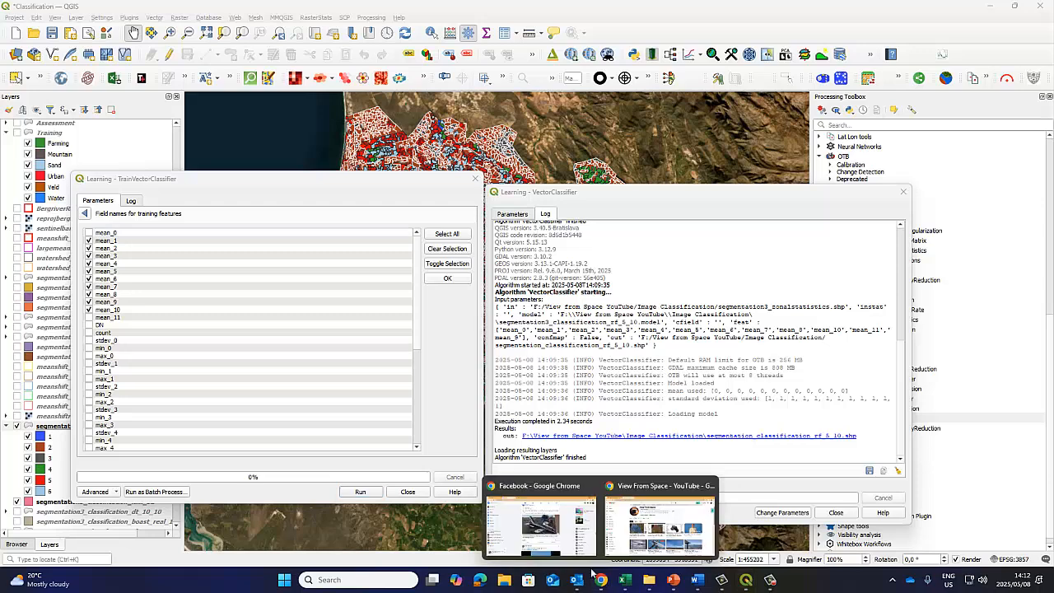
click(565, 542)
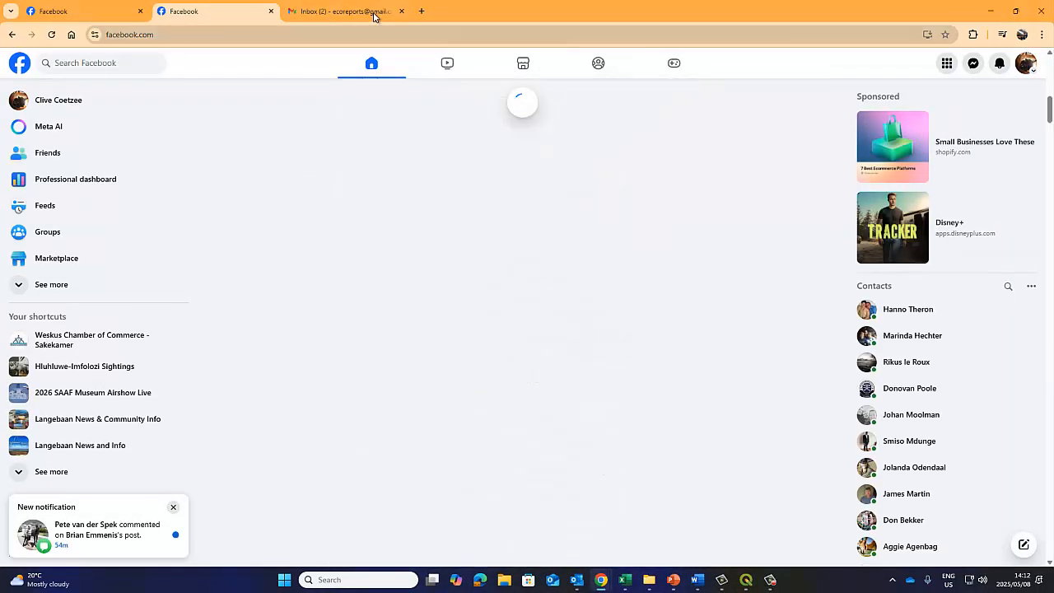
click(373, 13)
click(421, 11)
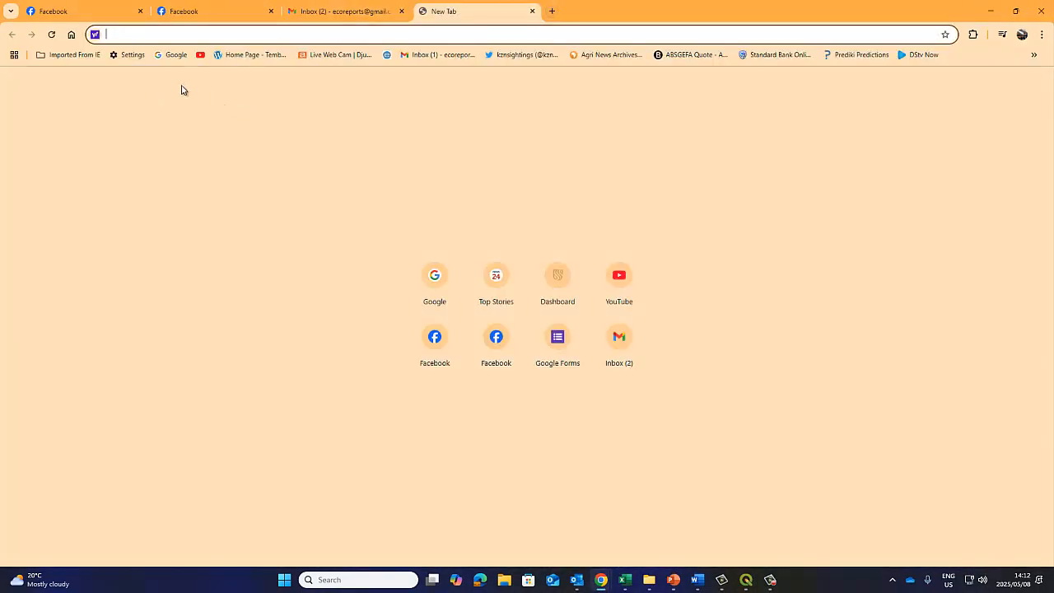
click(90, 56)
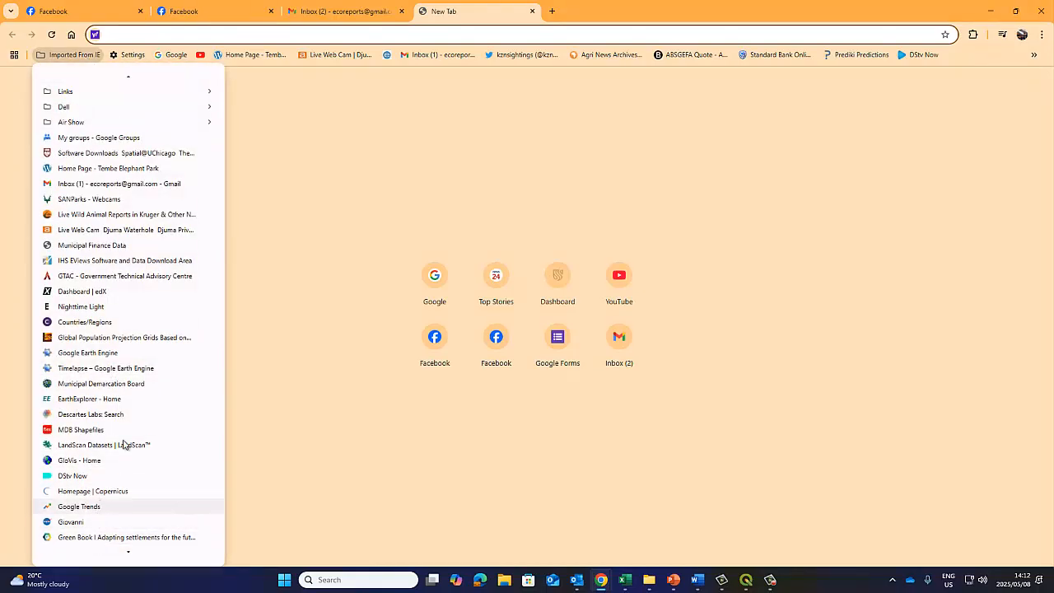
click(294, 99)
click(174, 55)
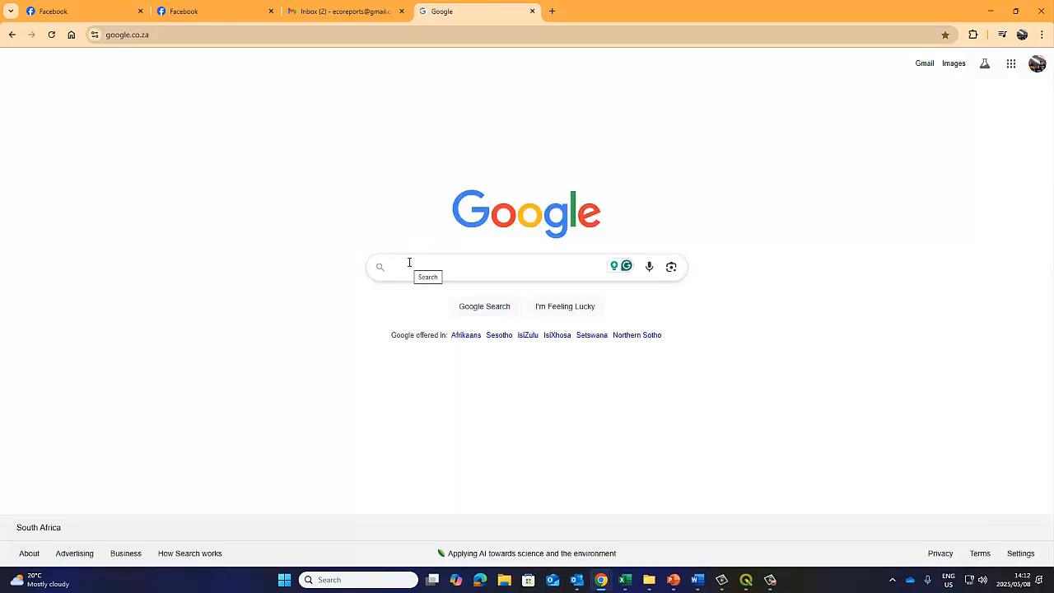
Search Google for "sentinel 2 bands", examine the Satellite Imaging Corporation table of Sentinel-2 bands, and return to QGIS.
text(sentinel)
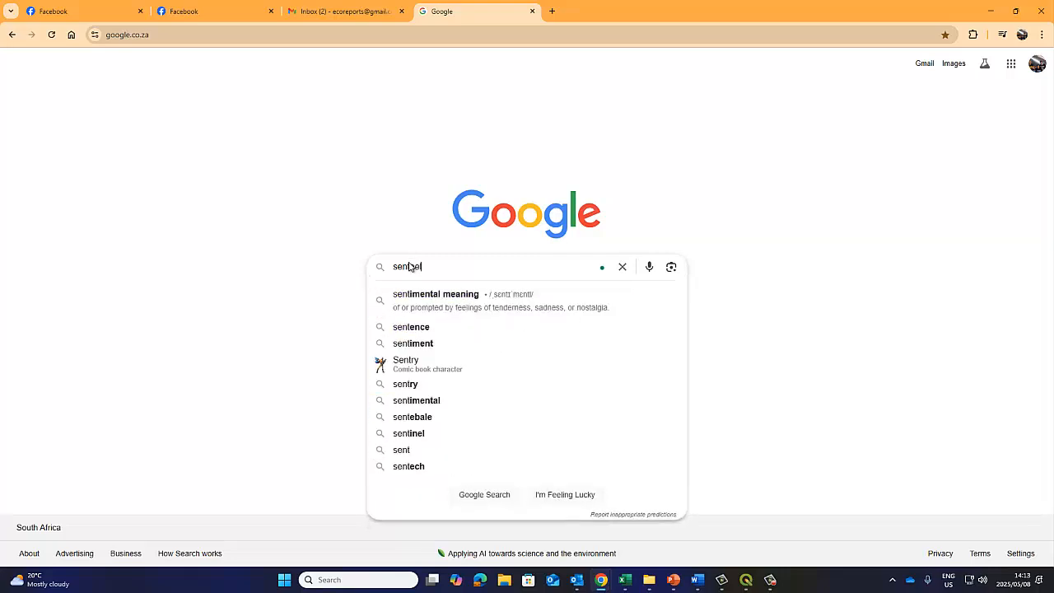
text( 2 bands)
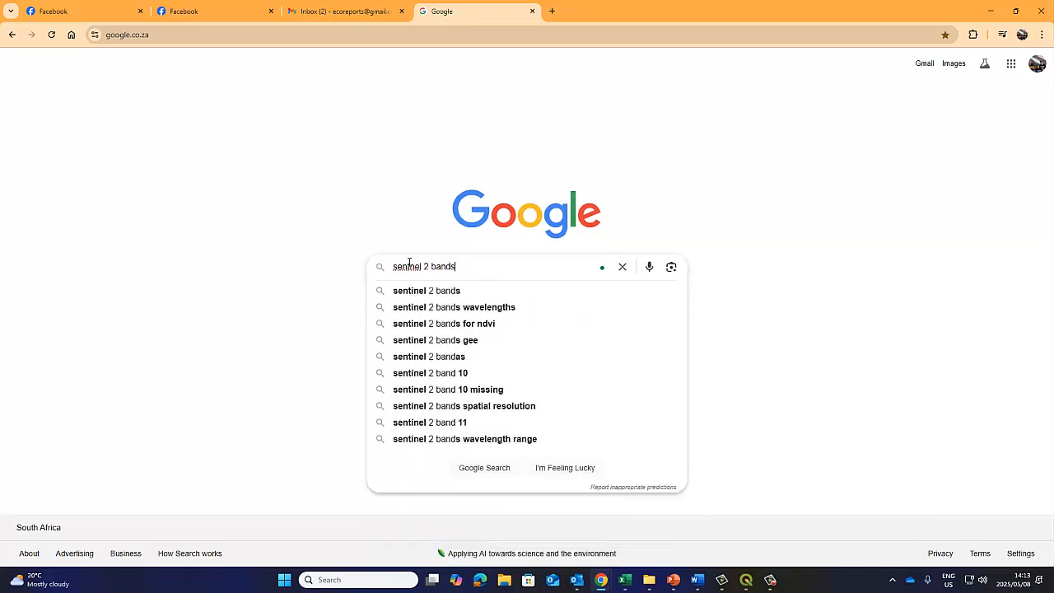
key(Return)
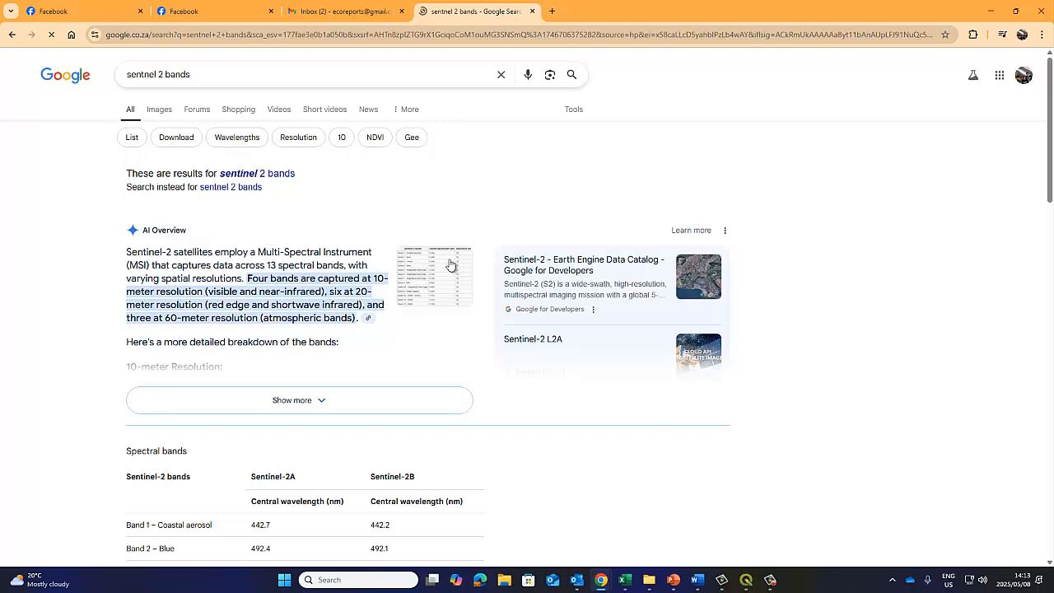
click(451, 264)
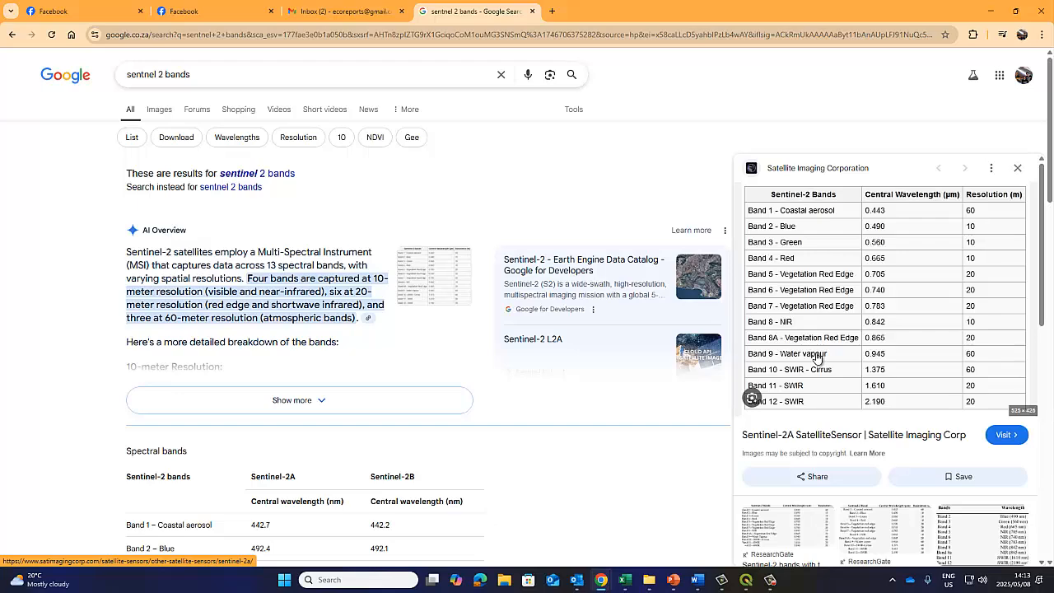
mouse_move(747, 580)
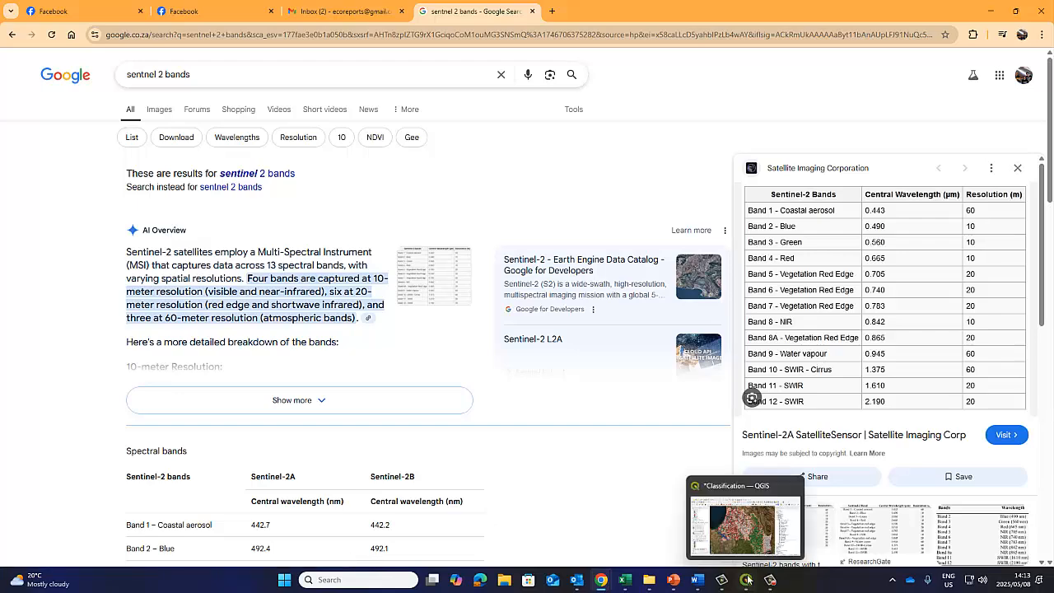
click(739, 526)
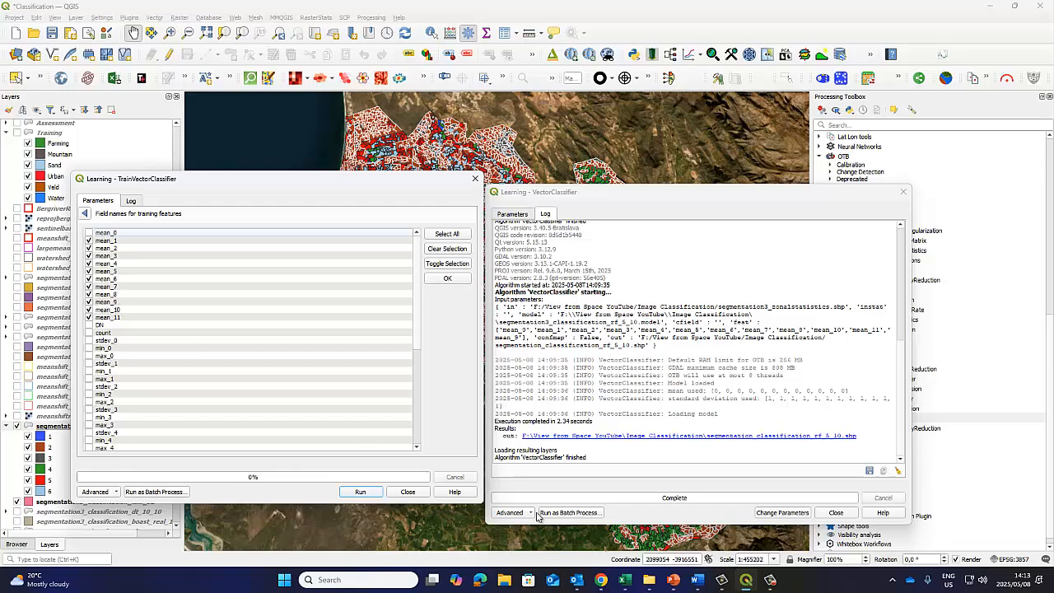
Switch to Google Chrome, examine the Sentinel-2 bands table in the search results again, and return to QGIS.
mouse_move(674, 583)
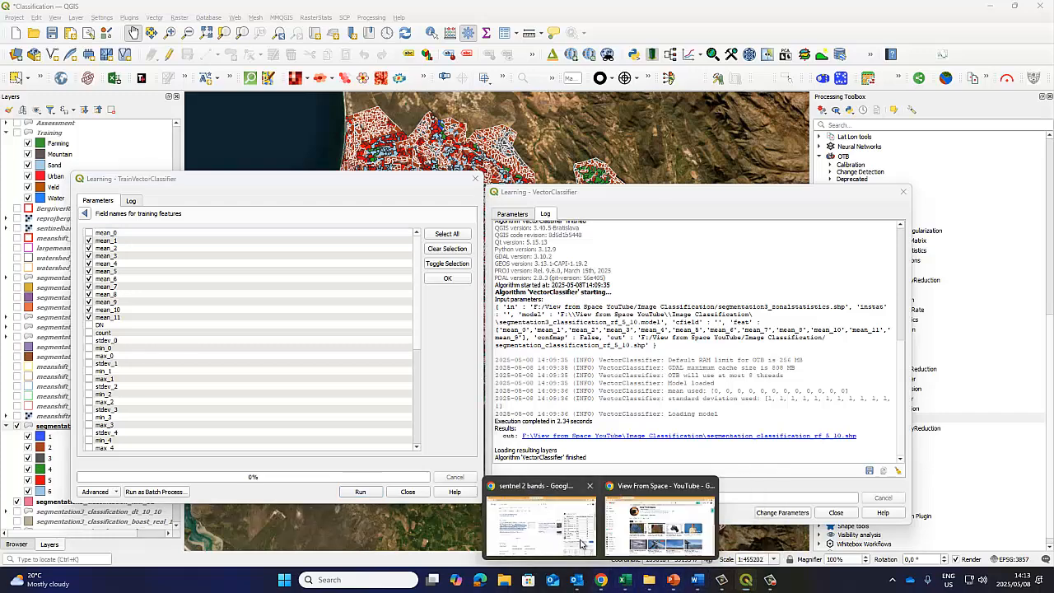
click(591, 552)
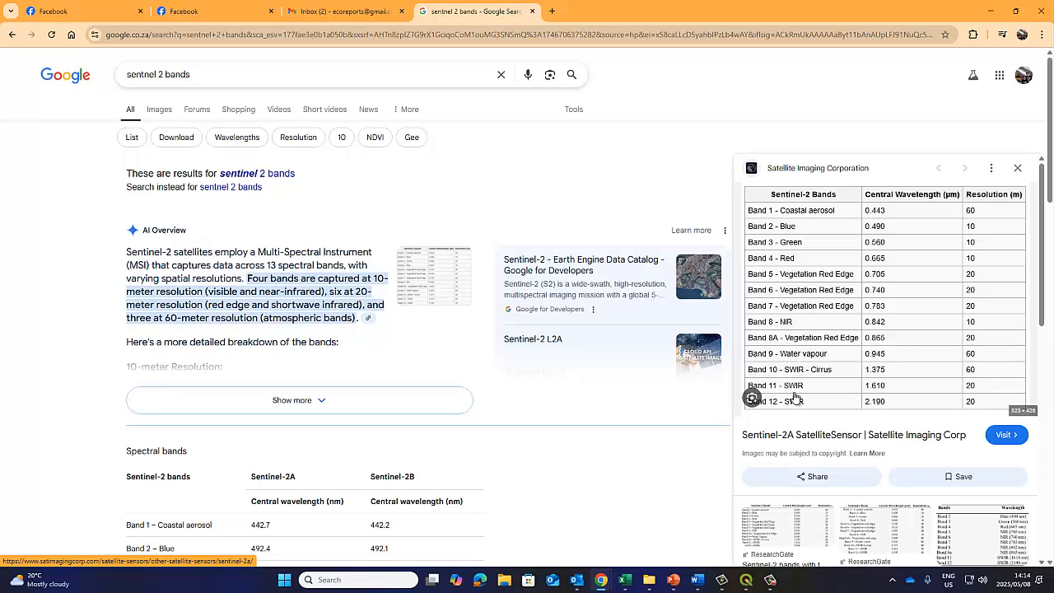
mouse_move(747, 583)
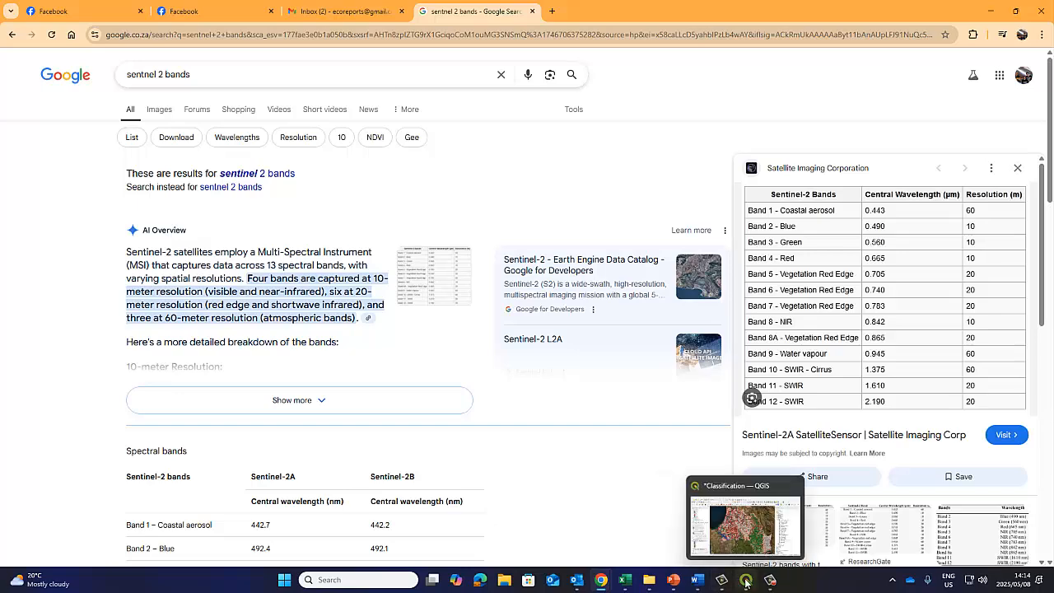
click(737, 525)
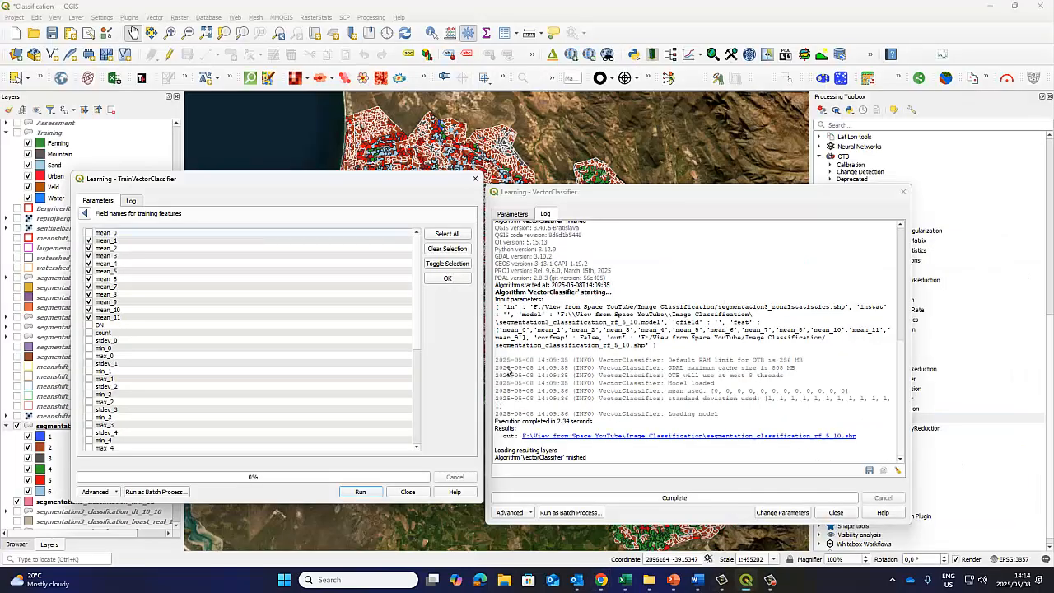
Exclude mean_8 from the training features and train the rf classifier with output model segmentation3_classification_rf_5_10_b1.model.
click(89, 301)
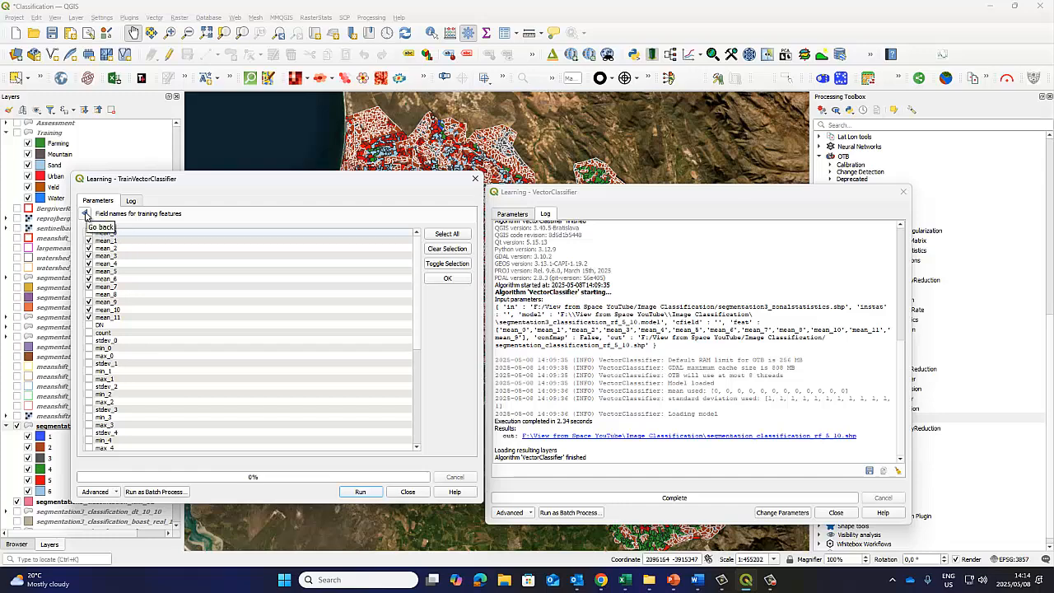
click(86, 214)
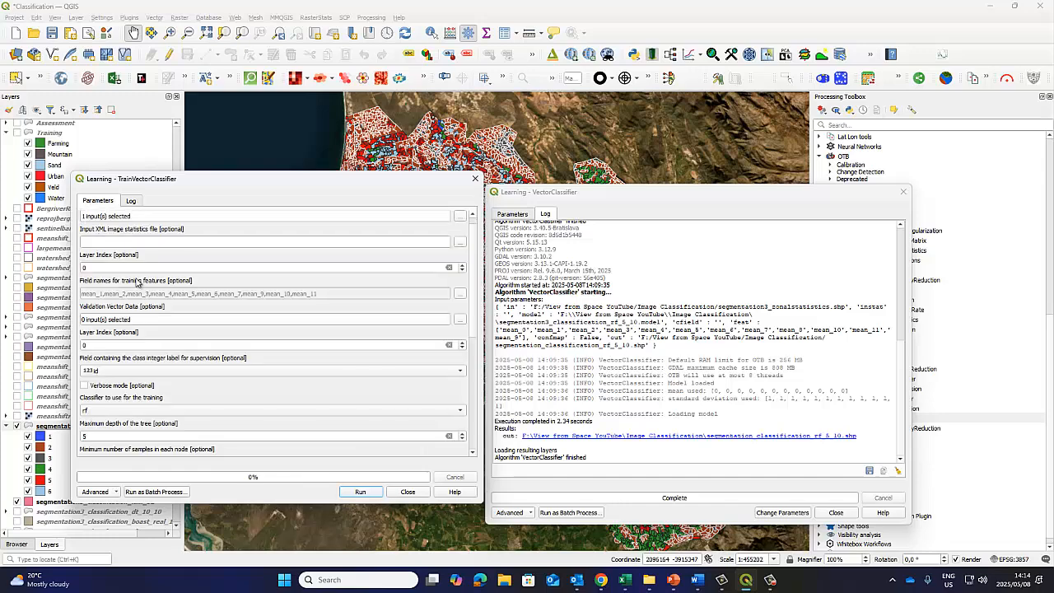
scroll(439, 418, down, 5)
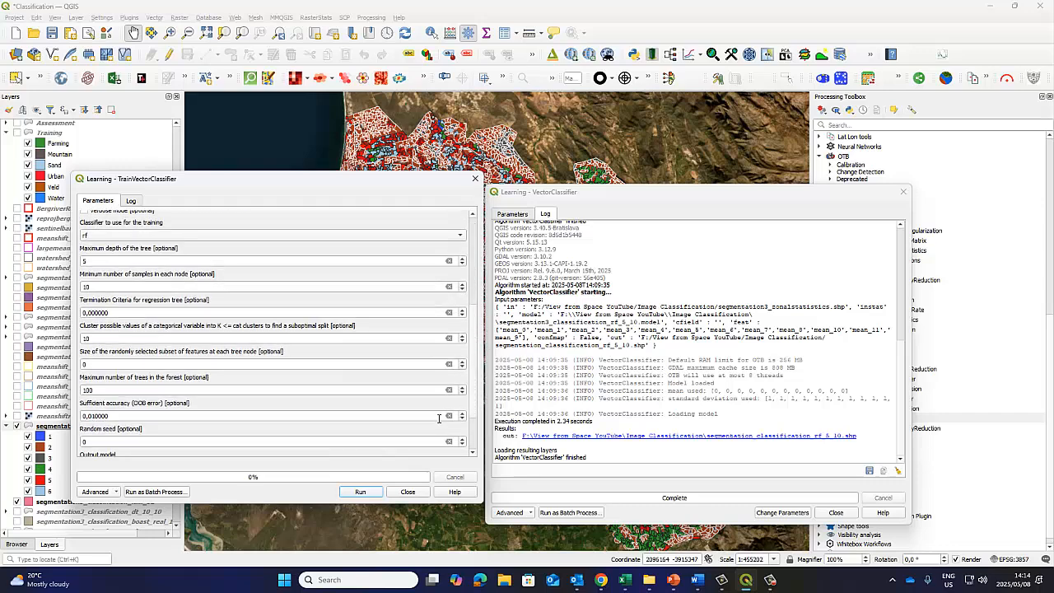
scroll(476, 404, down, 3)
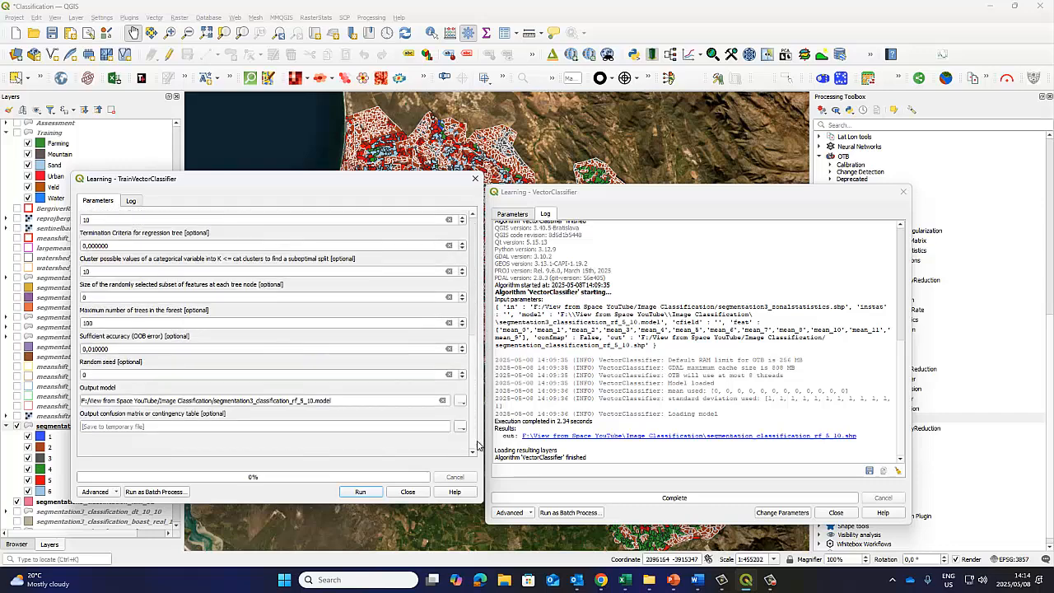
click(313, 401)
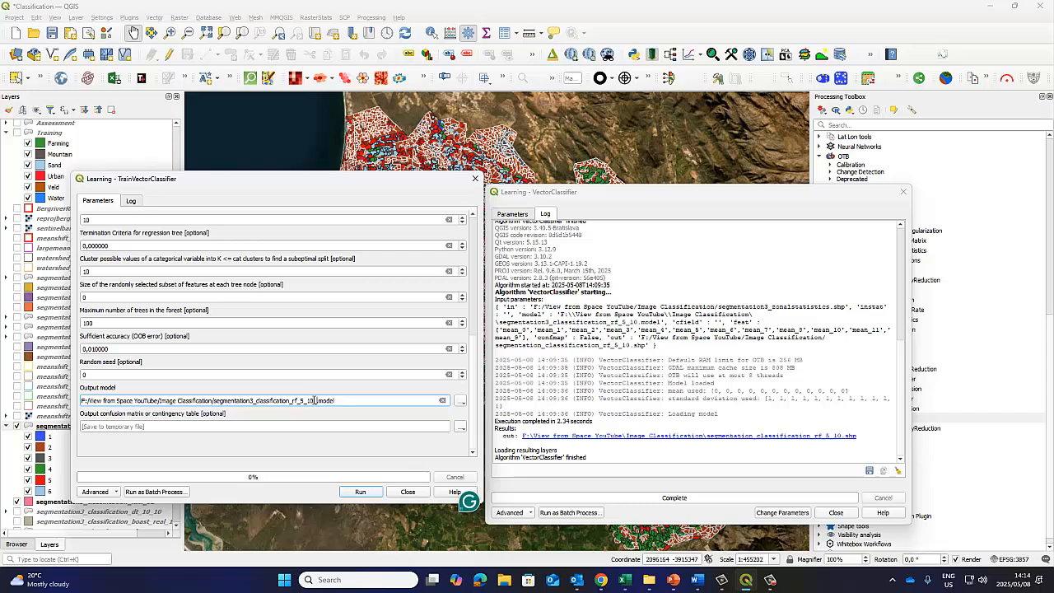
text(_b1)
click(361, 492)
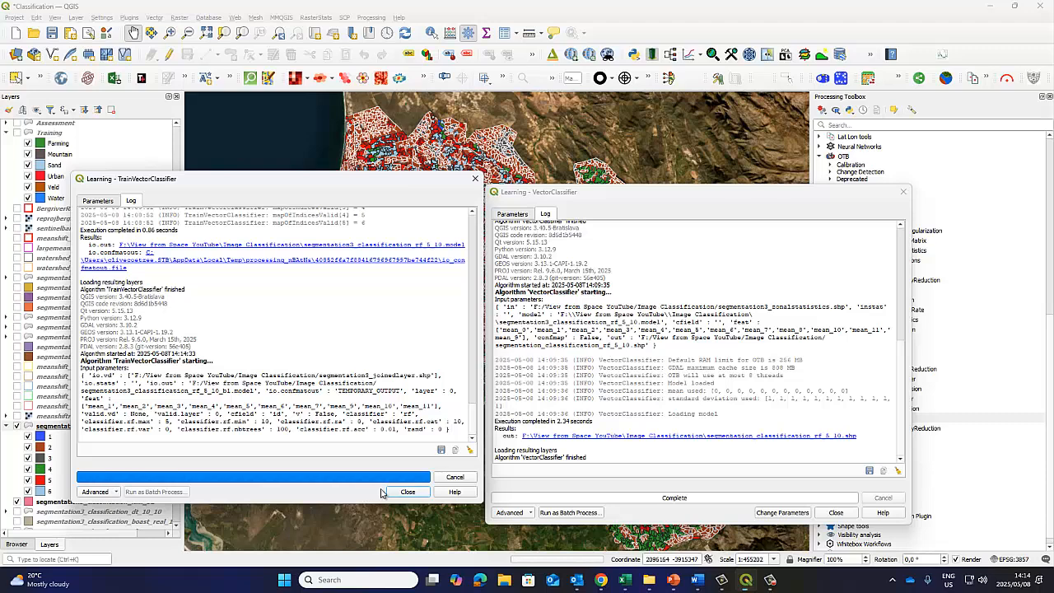
click(99, 204)
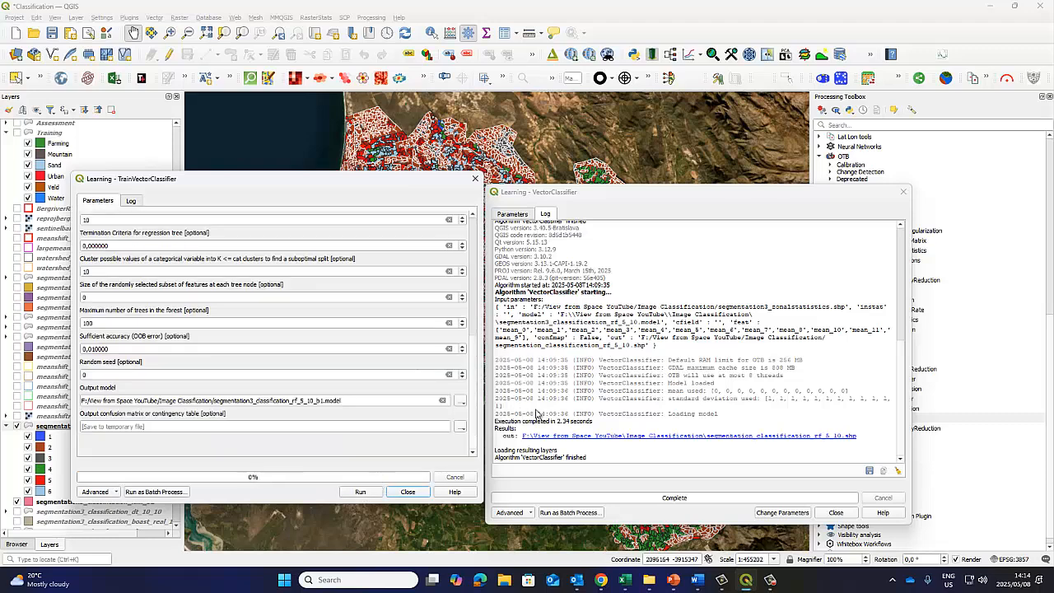
Run VectorClassifier with model segmentation3_classification_rf_5_10_b1.model and output file segmentation_classification_rf_5_10_b1.shp.
click(515, 215)
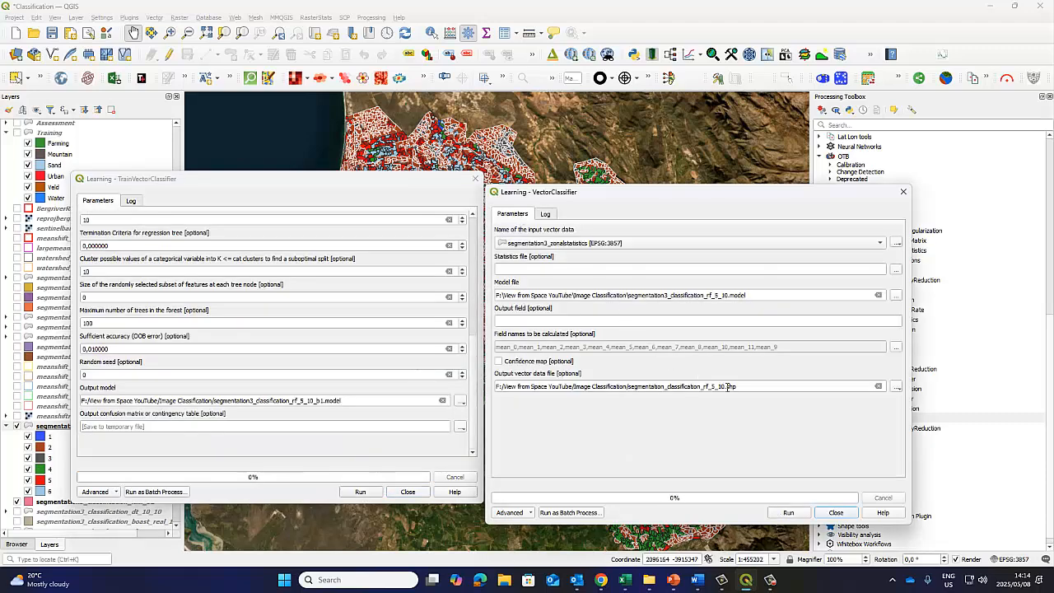
click(729, 295)
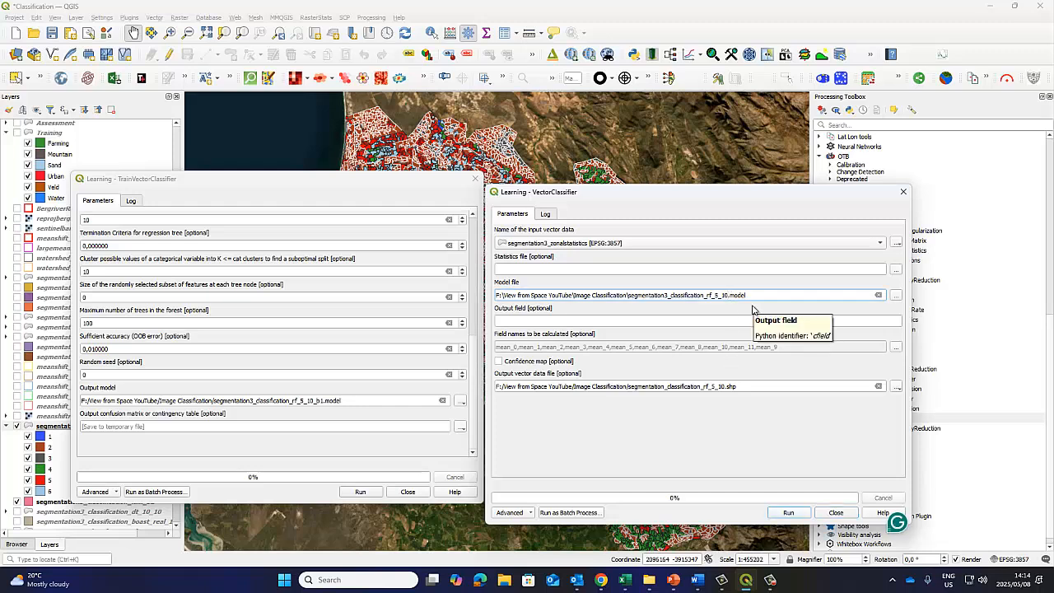
text(_b1)
click(741, 387)
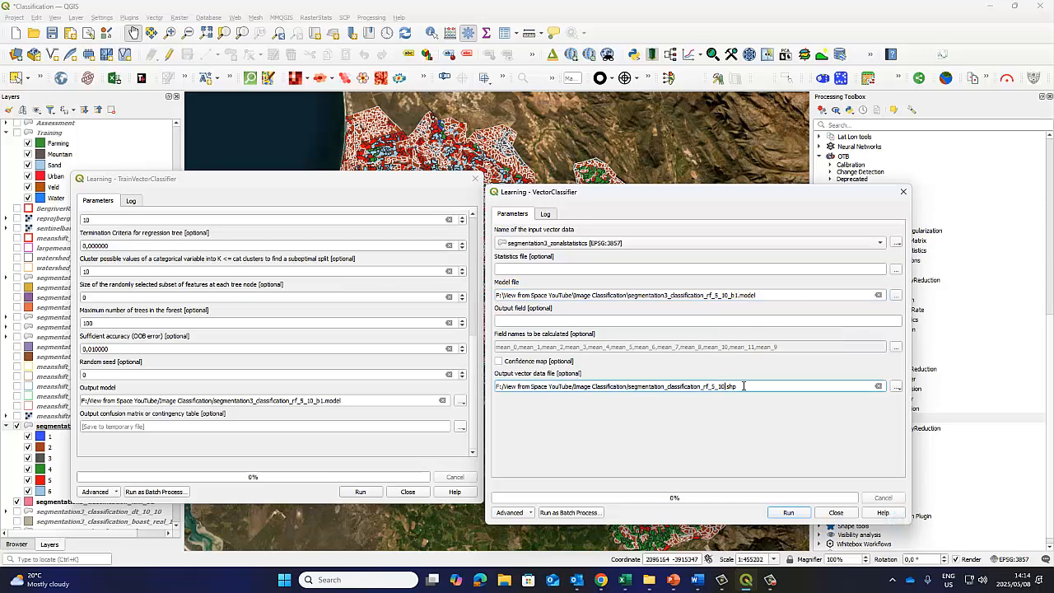
text(_b1)
click(788, 513)
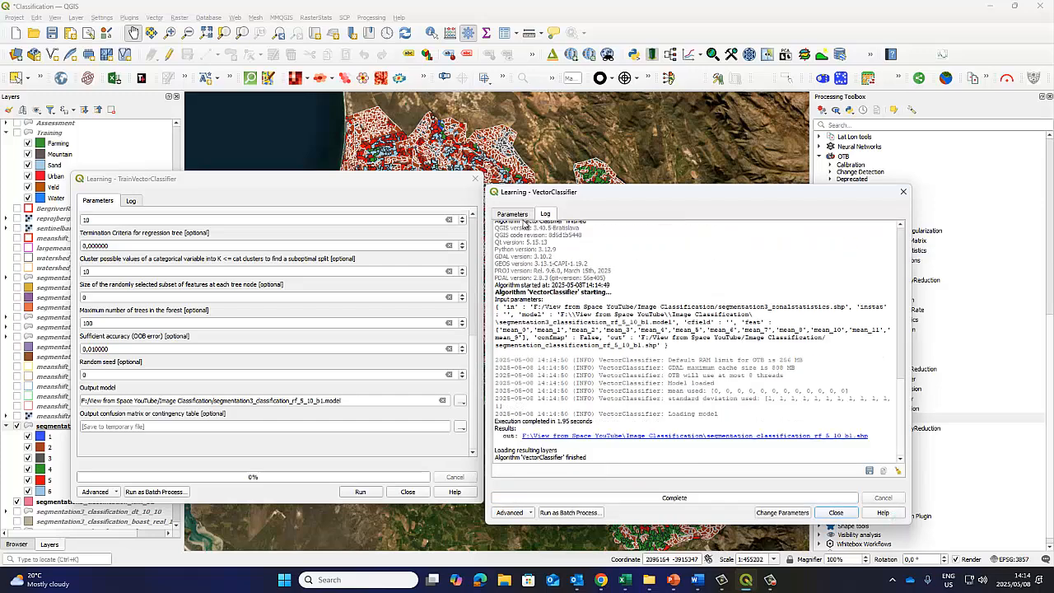
Exclude mean_0 and mean_8 from VectorClassifier's field names to be calculated, matching the training features, and rerun the classification.
click(519, 217)
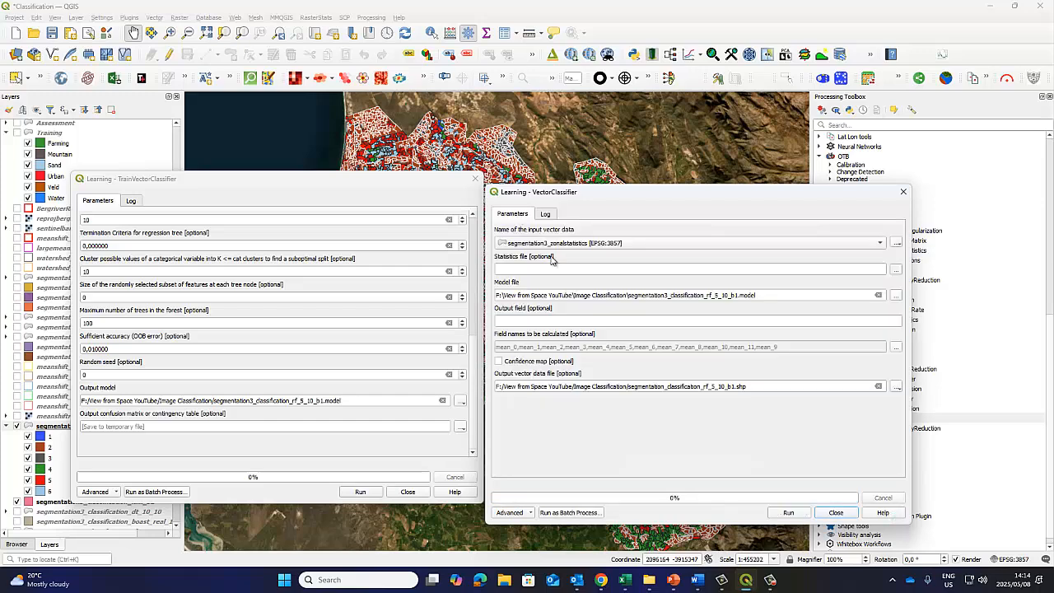
click(897, 347)
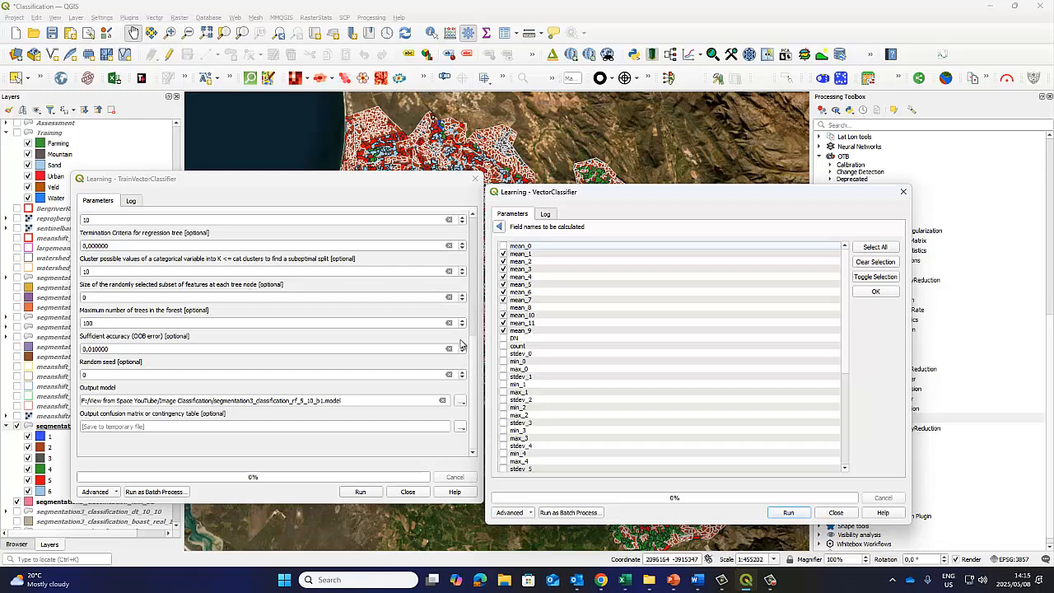
drag(470, 344, 474, 321)
scroll(474, 300, up, 3)
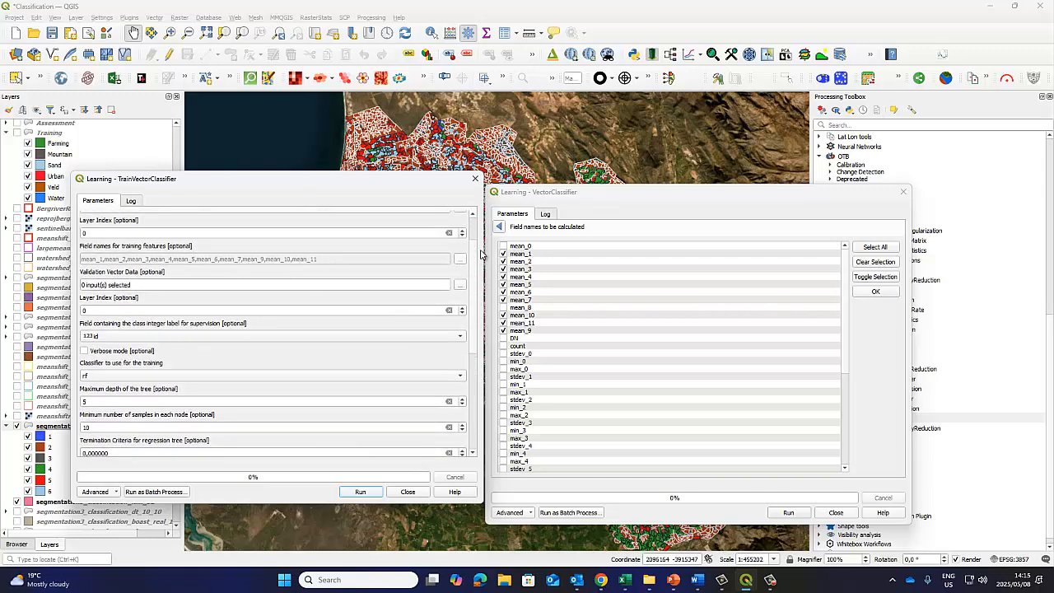
click(499, 228)
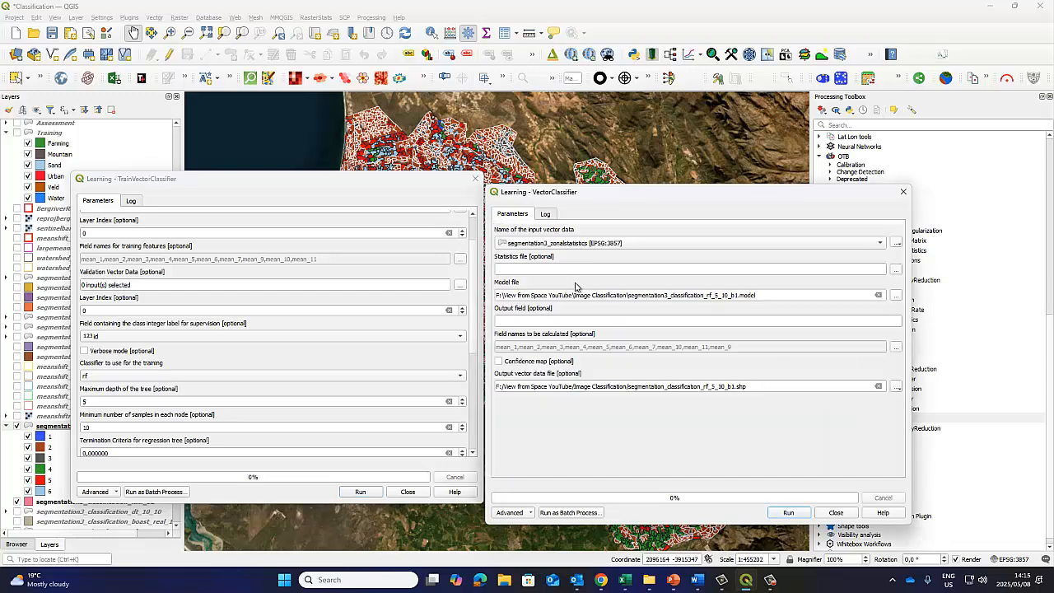
click(786, 512)
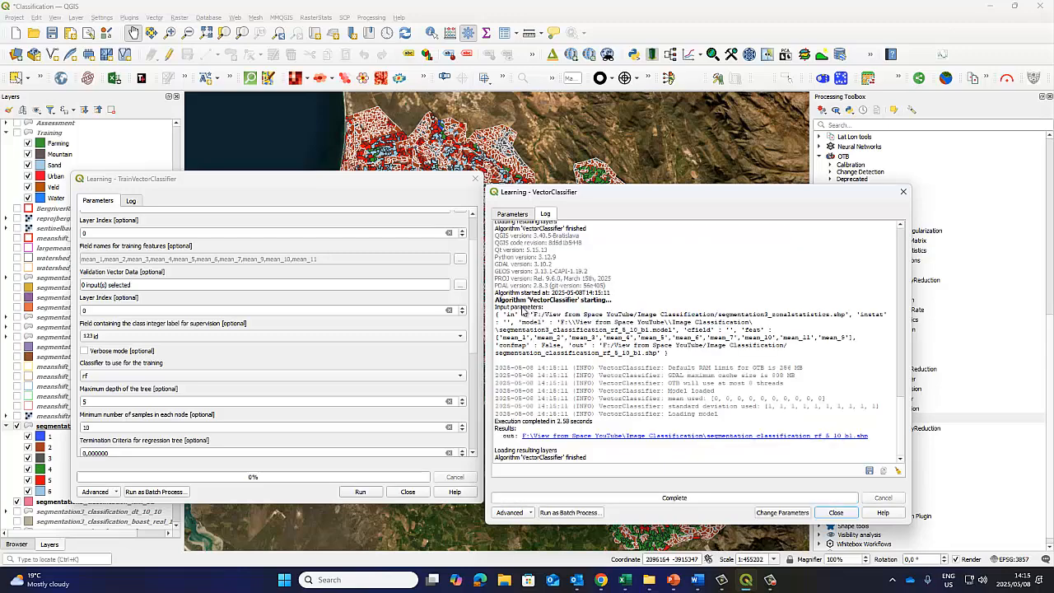
Move the TrainVectorClassifier and VectorClassifier dialogs down to uncover the map.
drag(345, 195, 321, 417)
drag(663, 196, 690, 442)
drag(394, 404, 397, 464)
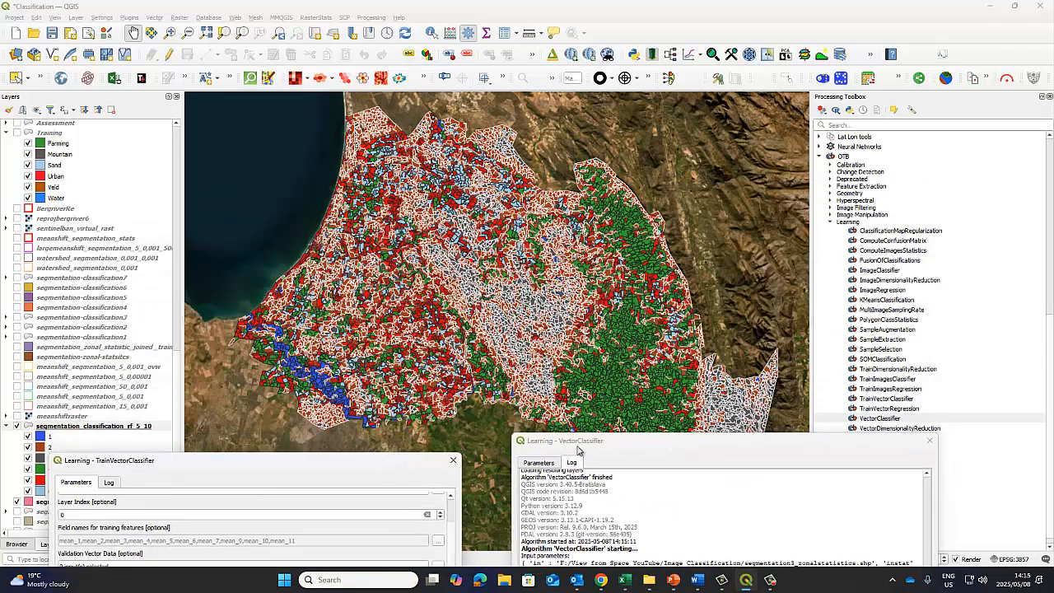
drag(586, 451, 590, 486)
drag(403, 468, 415, 488)
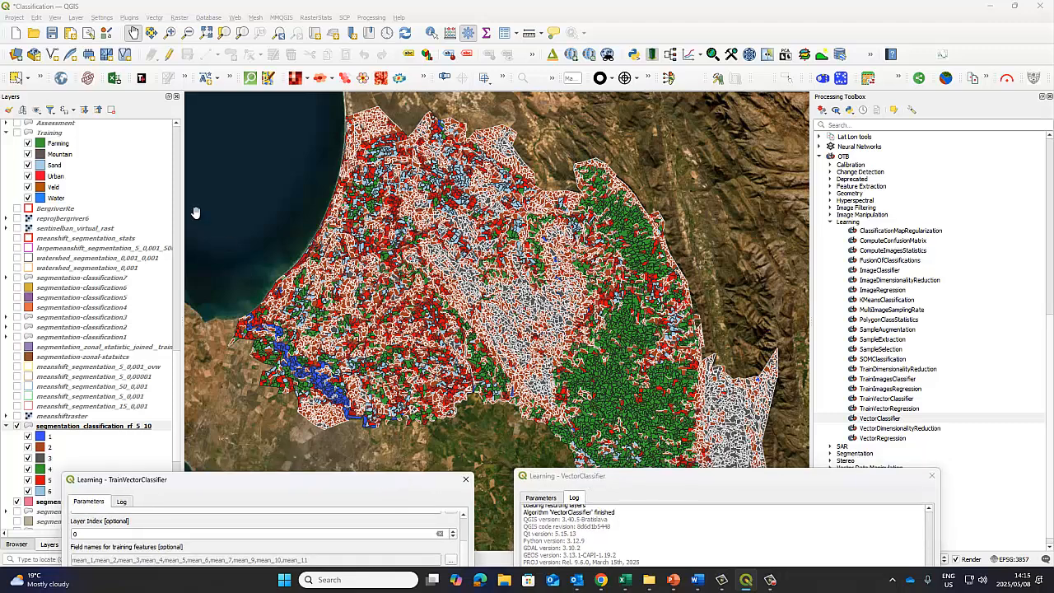
Add the vector layer segmentation_classification_rf_5_10_b1.shp from the Image Classification folder to the project.
click(74, 19)
mouse_move(119, 56)
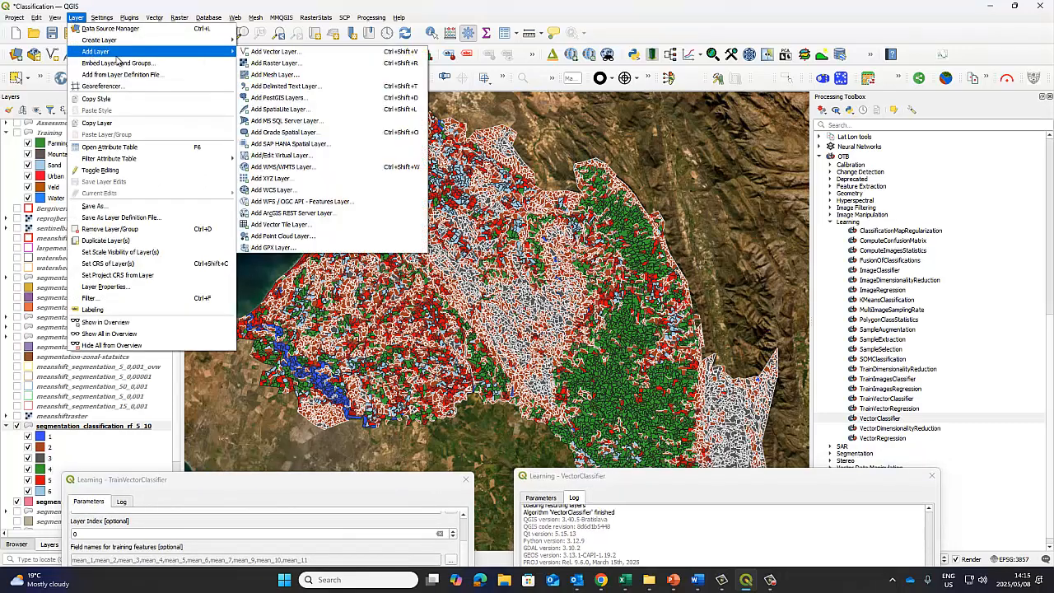
click(246, 52)
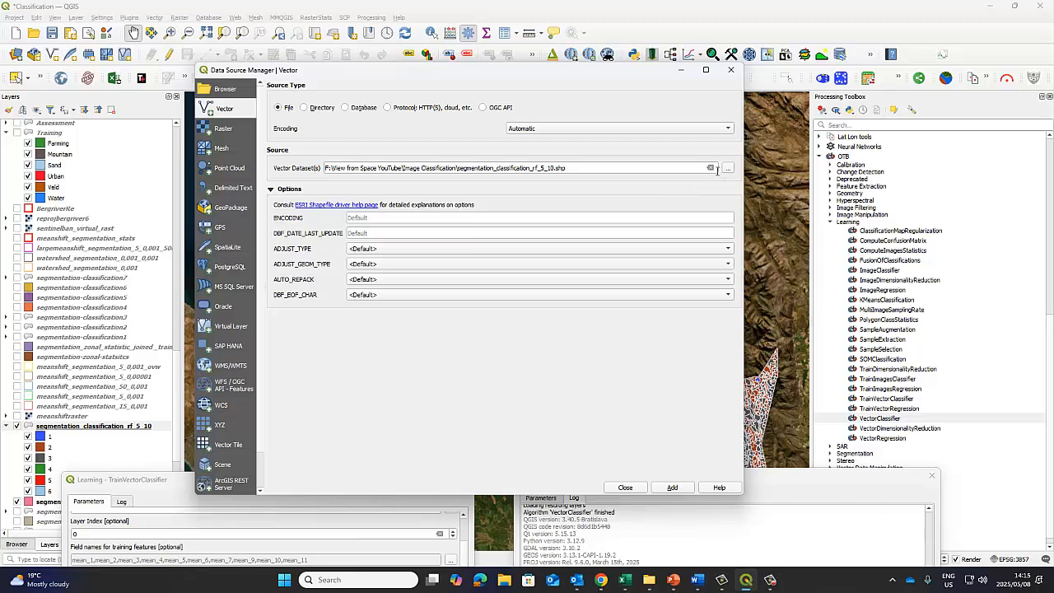
click(553, 167)
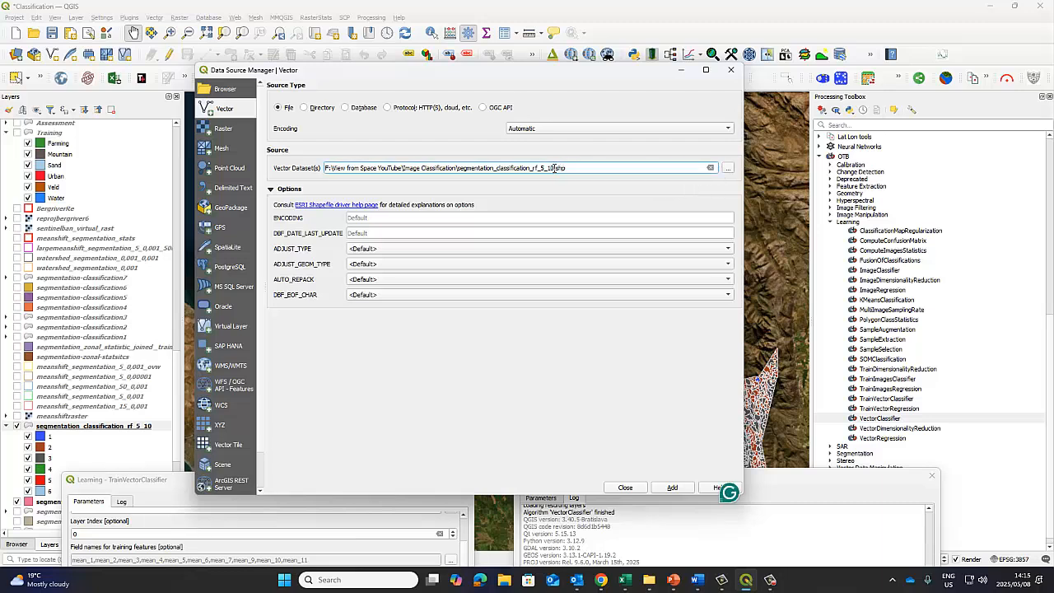
text(_)
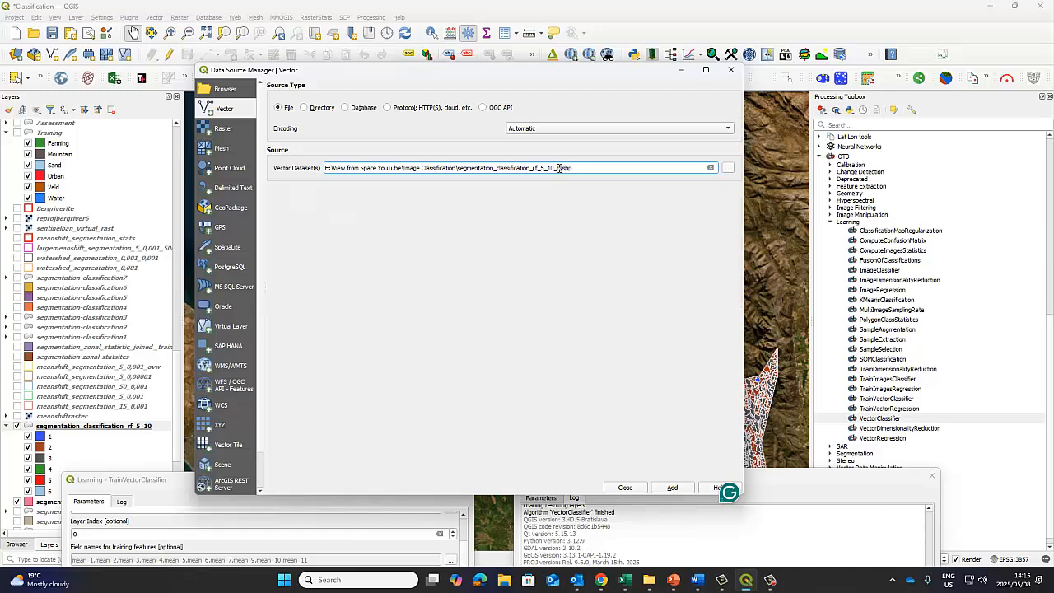
text(b1)
click(659, 489)
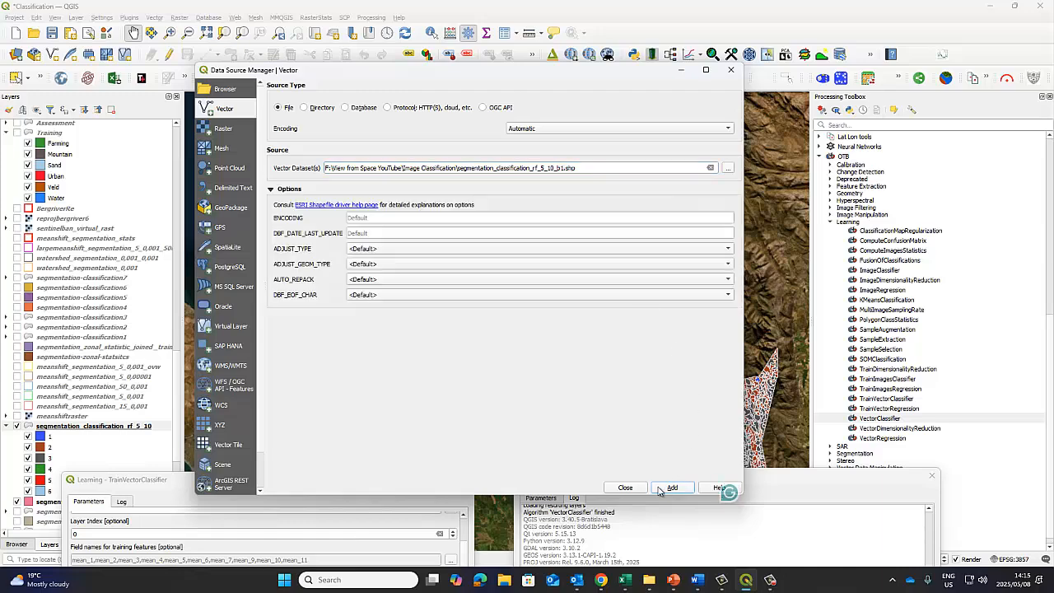
click(628, 487)
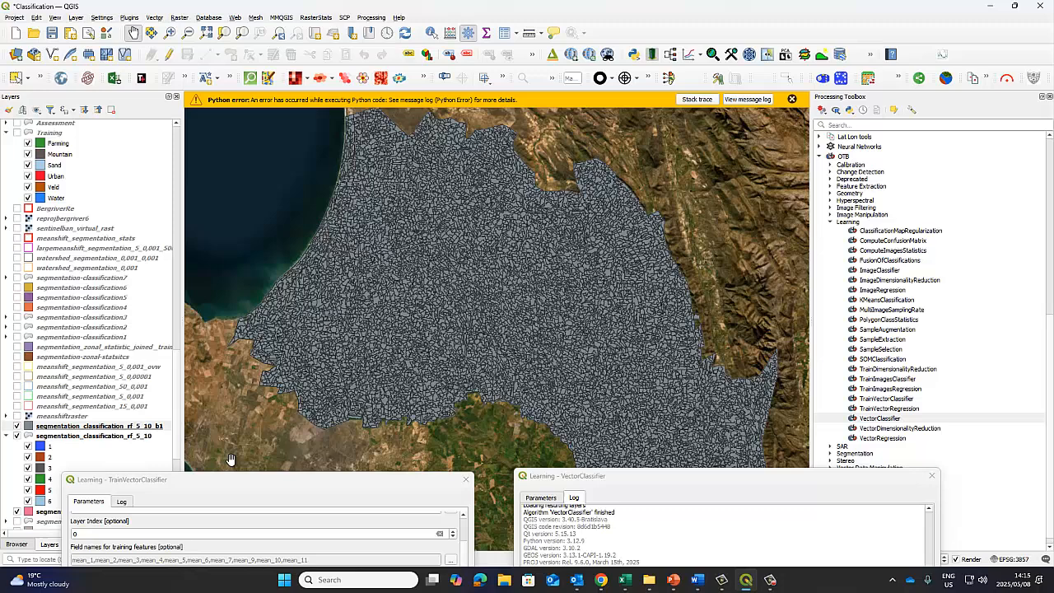
Load the style file TrainingVisOBISeg3.qml with all categories onto the segmentation_classification_rf_5_10_b1 layer and apply it.
right_click(123, 427)
click(151, 421)
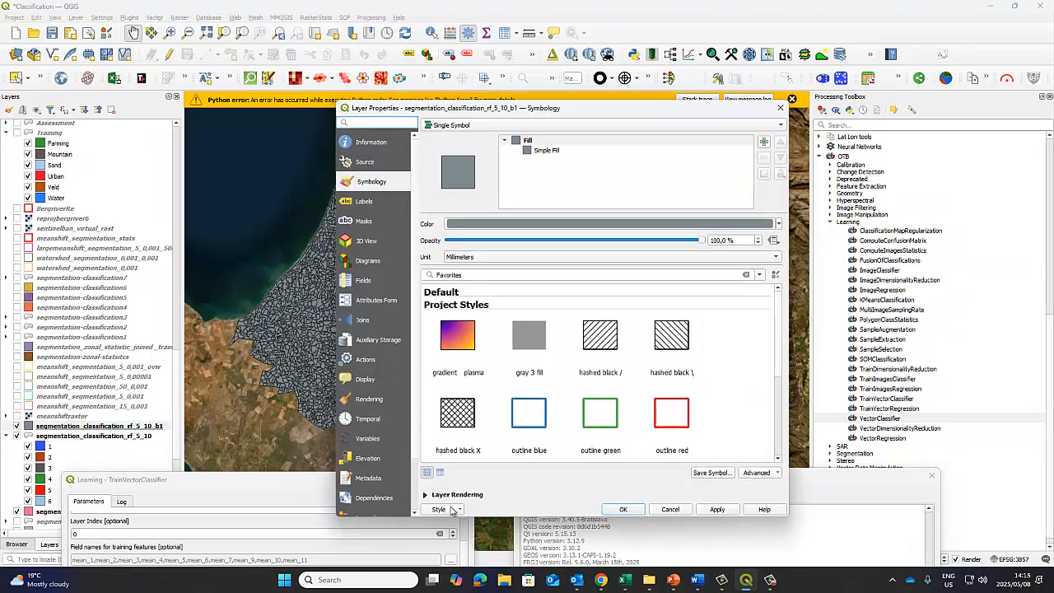
click(452, 511)
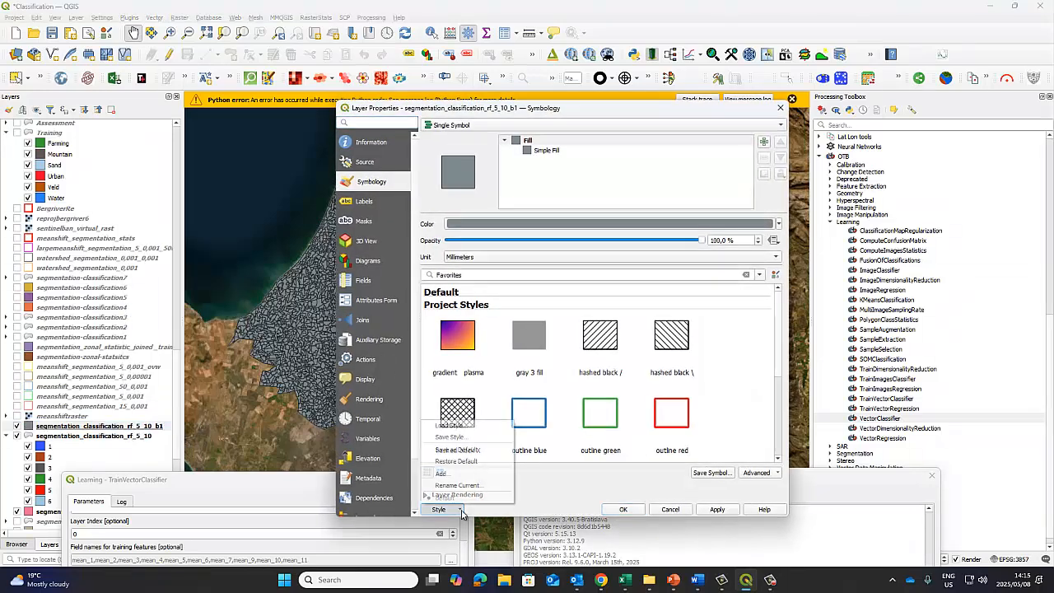
click(452, 425)
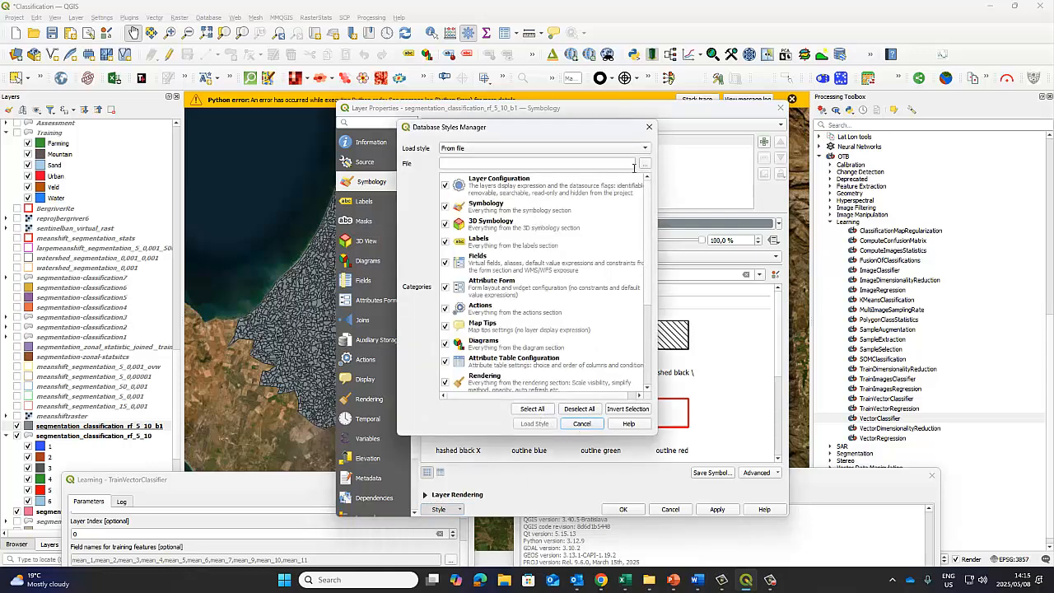
click(644, 165)
click(526, 317)
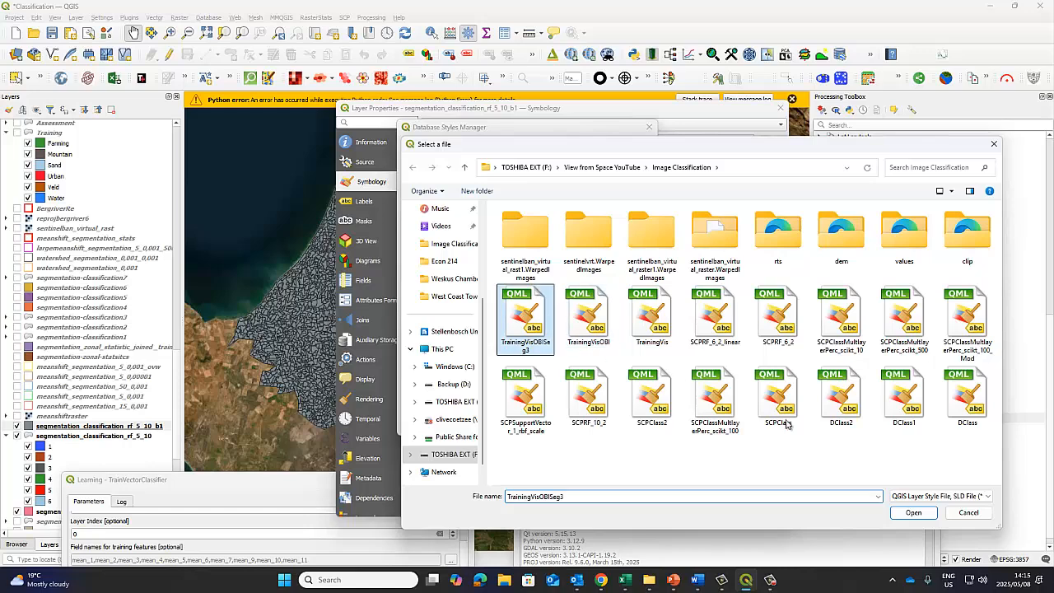
click(911, 514)
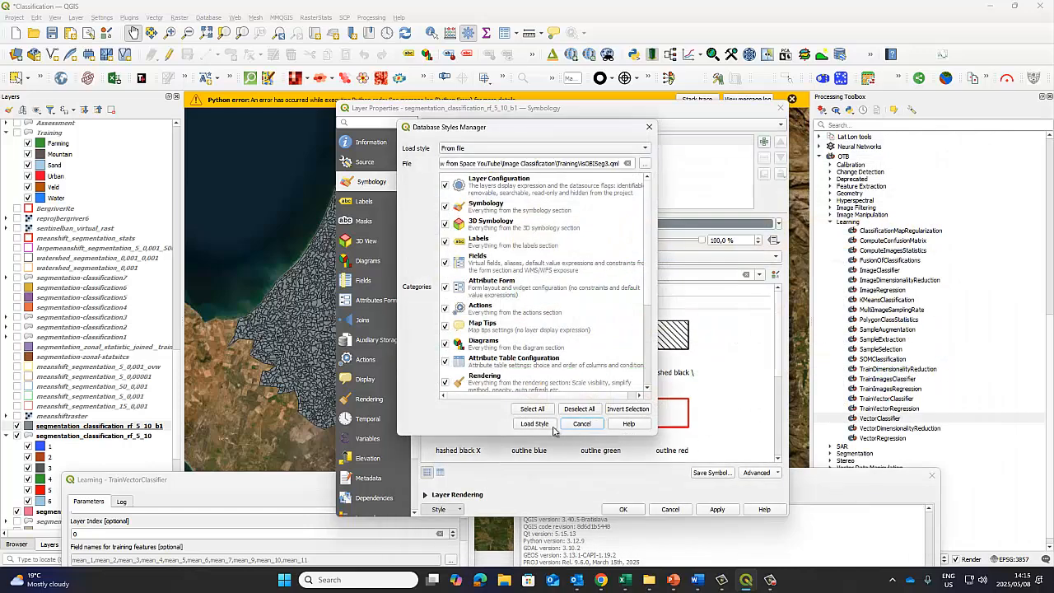
click(535, 424)
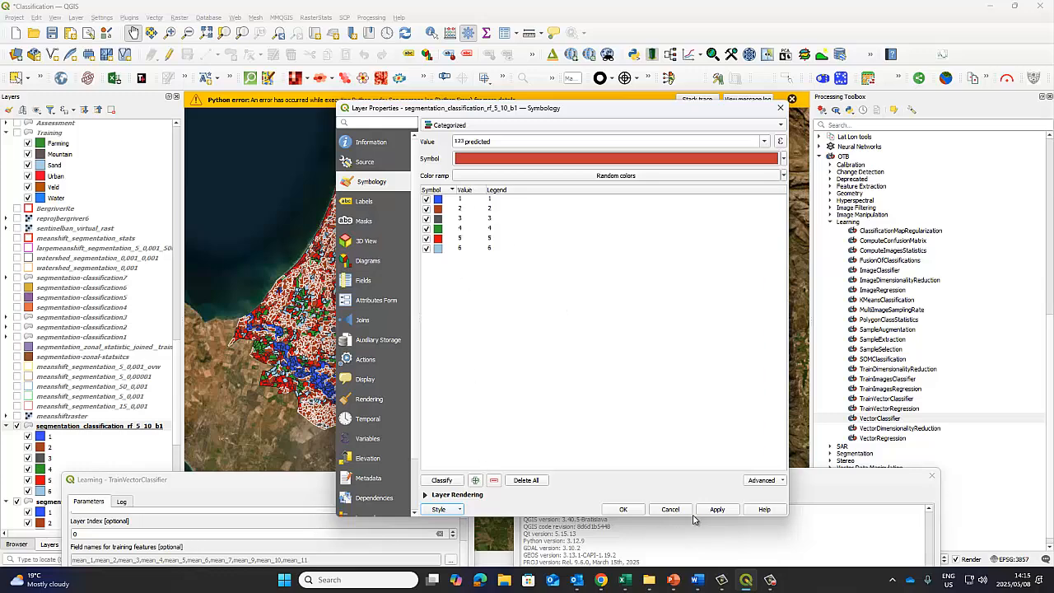
click(623, 509)
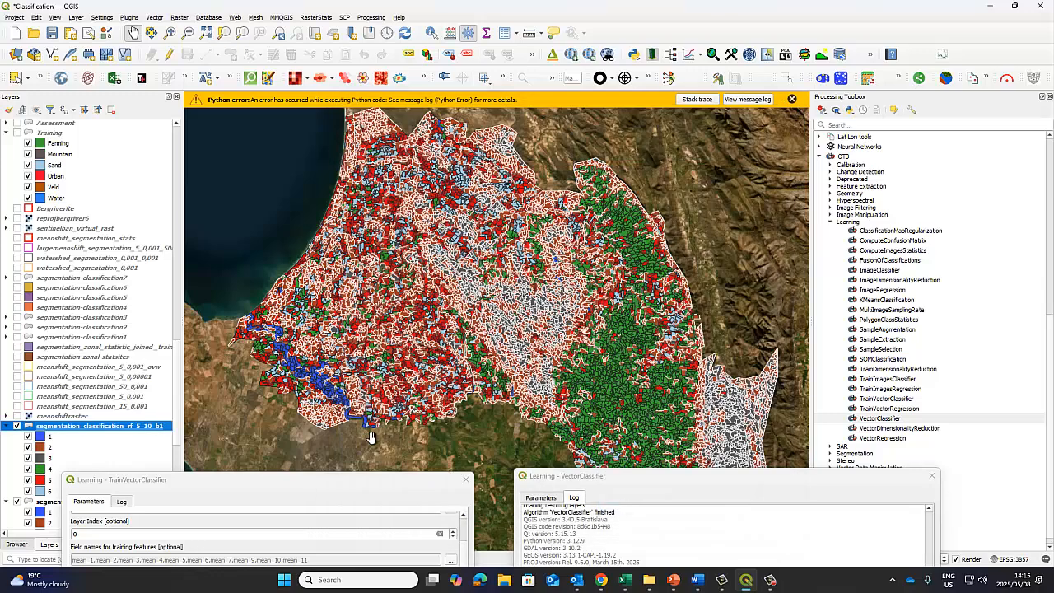
Collapse the segmentation_classification_rf_5_10_b1 legend and toggle the layer's visibility repeatedly to compare it with segmentation_classification_rf_5_10.
click(6, 426)
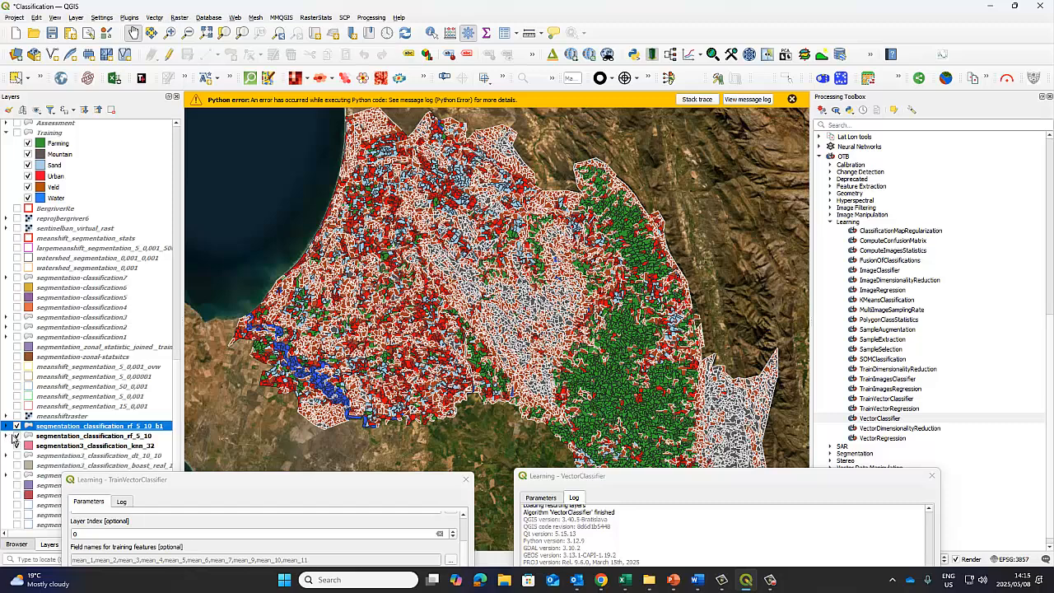
click(16, 426)
click(16, 427)
click(16, 427)
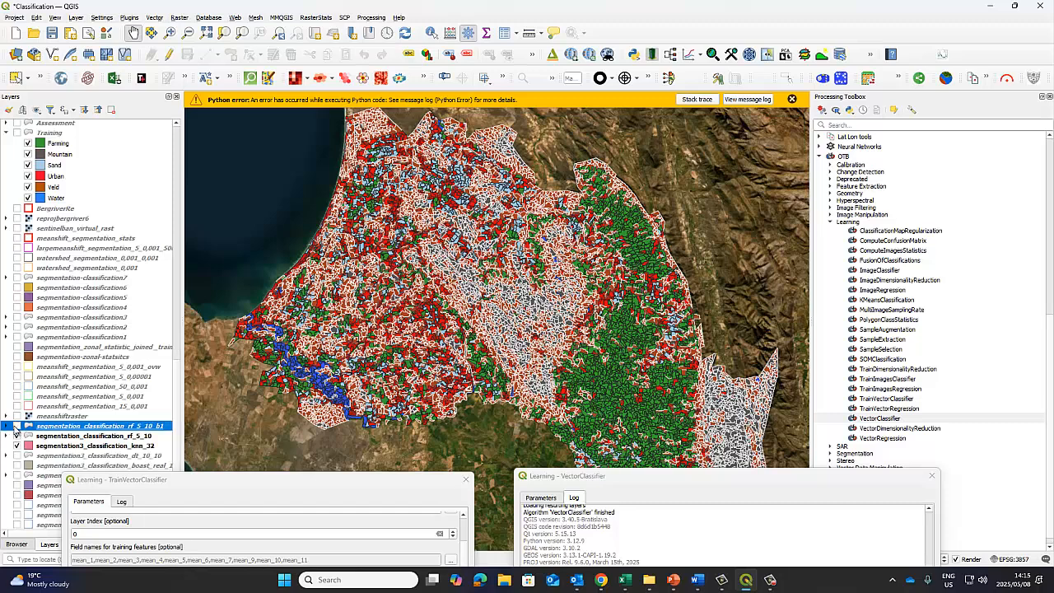
click(17, 427)
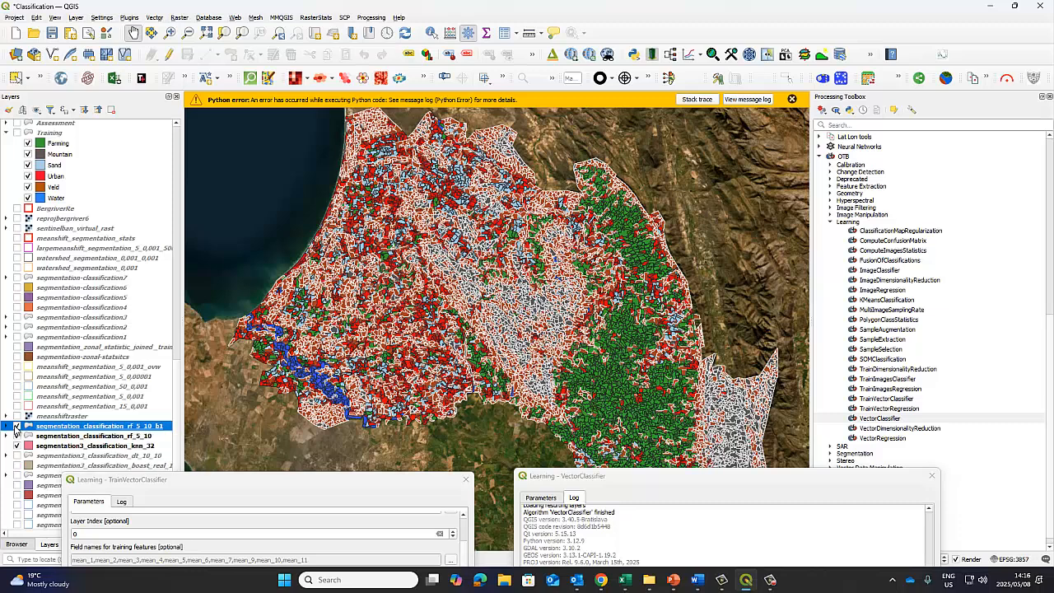
click(16, 426)
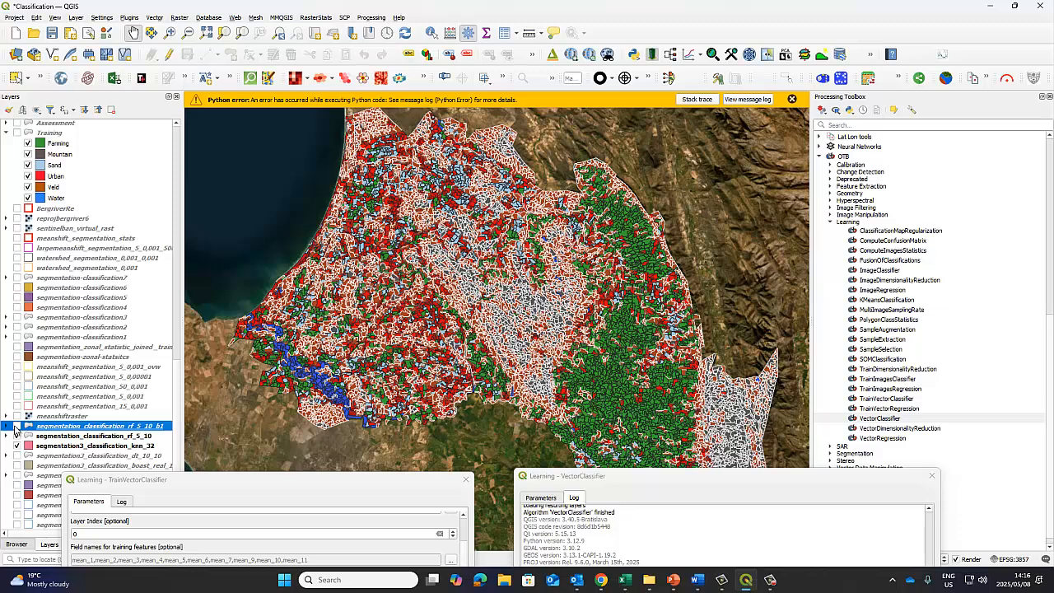
click(17, 426)
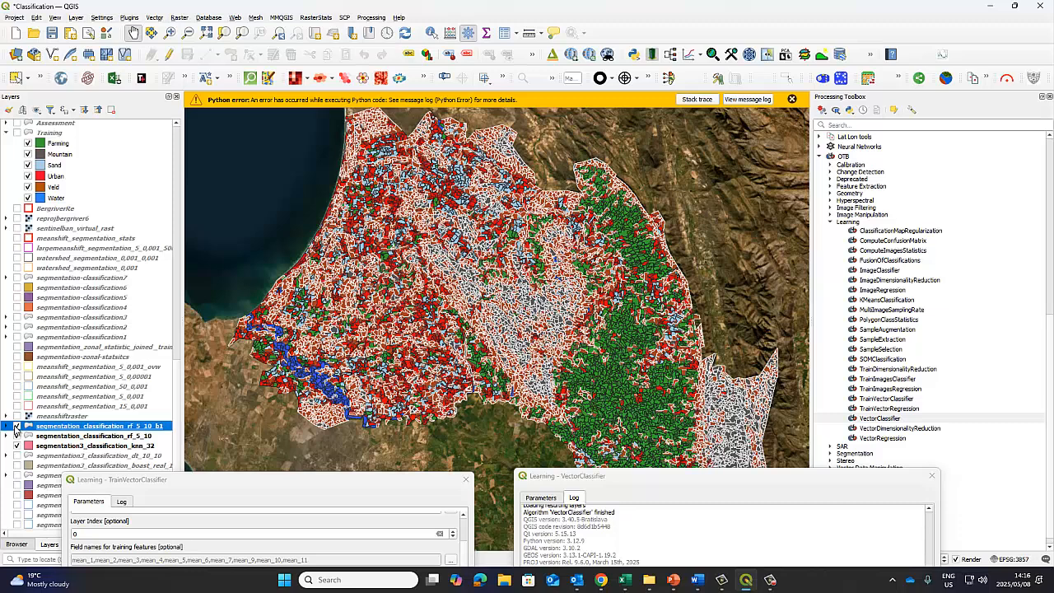
click(17, 427)
click(17, 427)
click(16, 427)
click(17, 427)
click(16, 426)
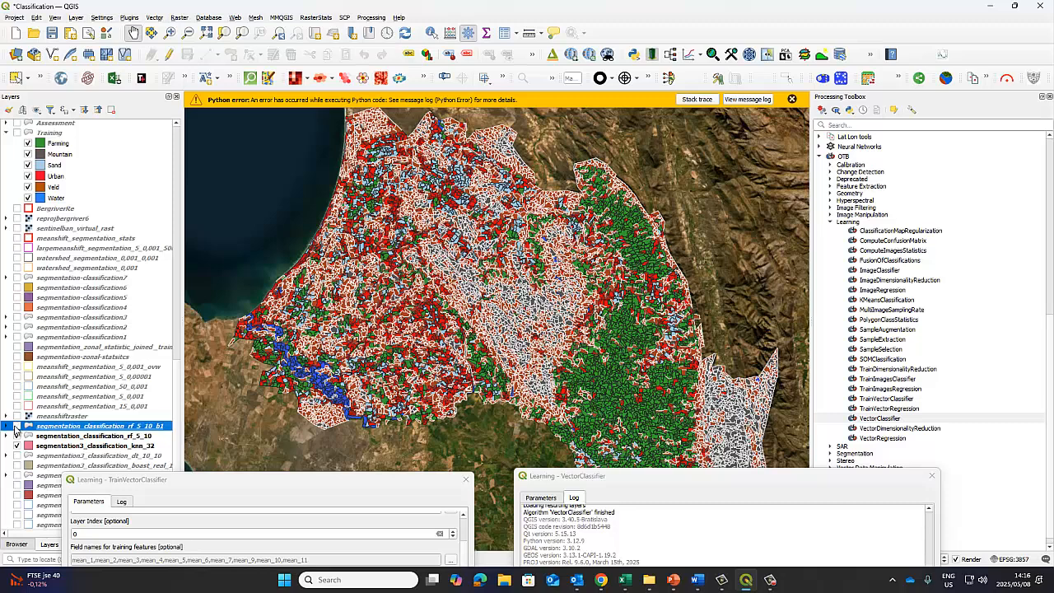
click(17, 427)
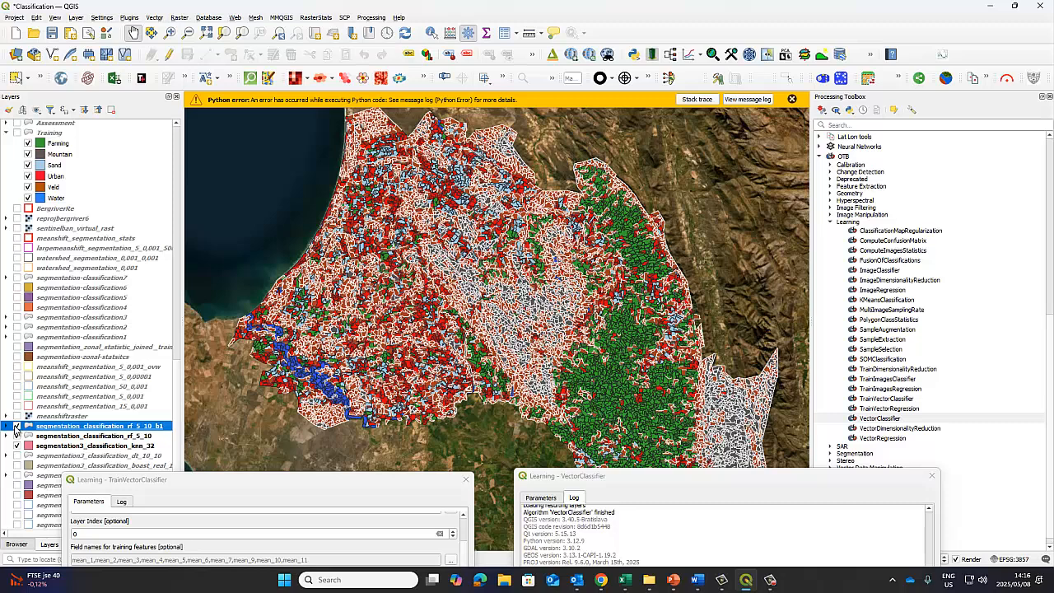
click(16, 427)
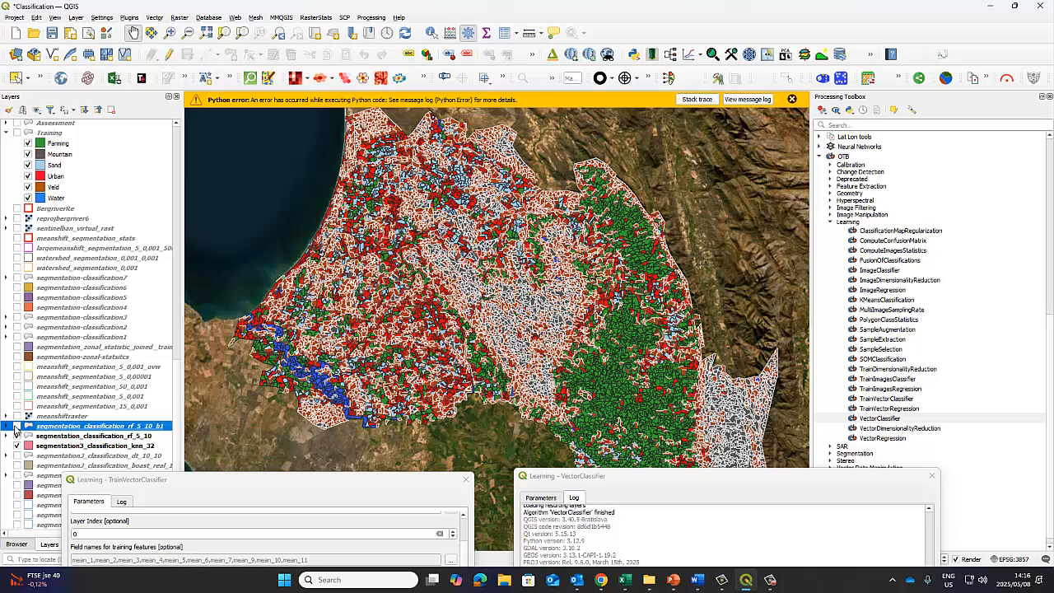
click(16, 427)
click(17, 427)
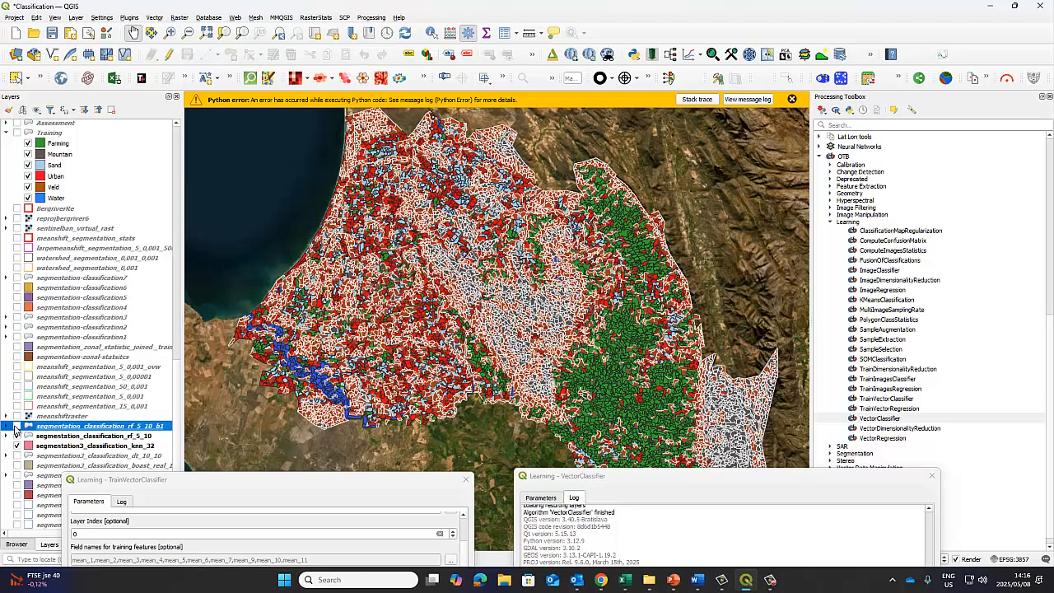
click(16, 427)
click(16, 426)
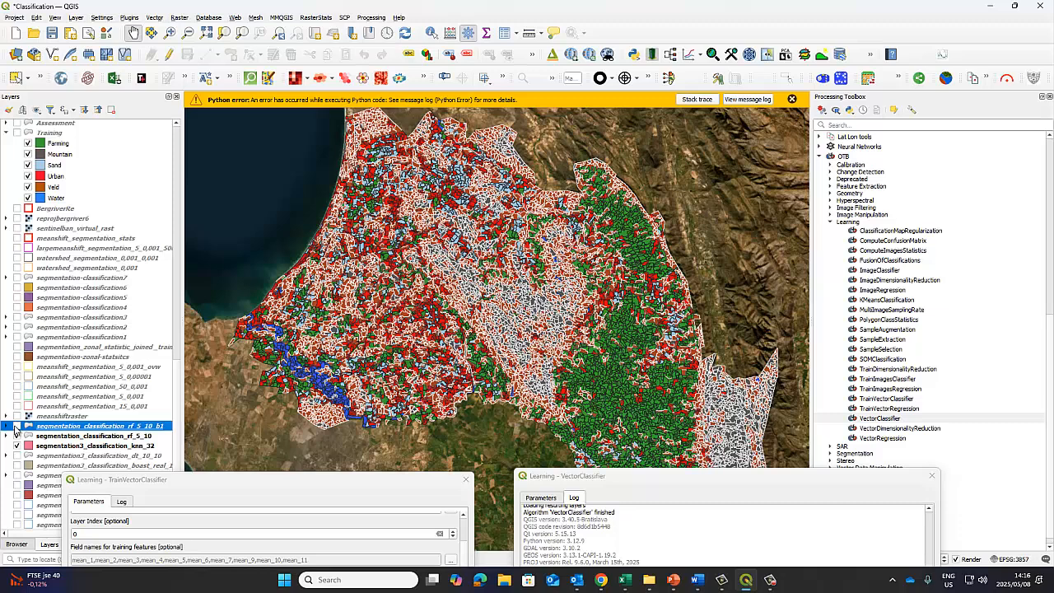
click(17, 426)
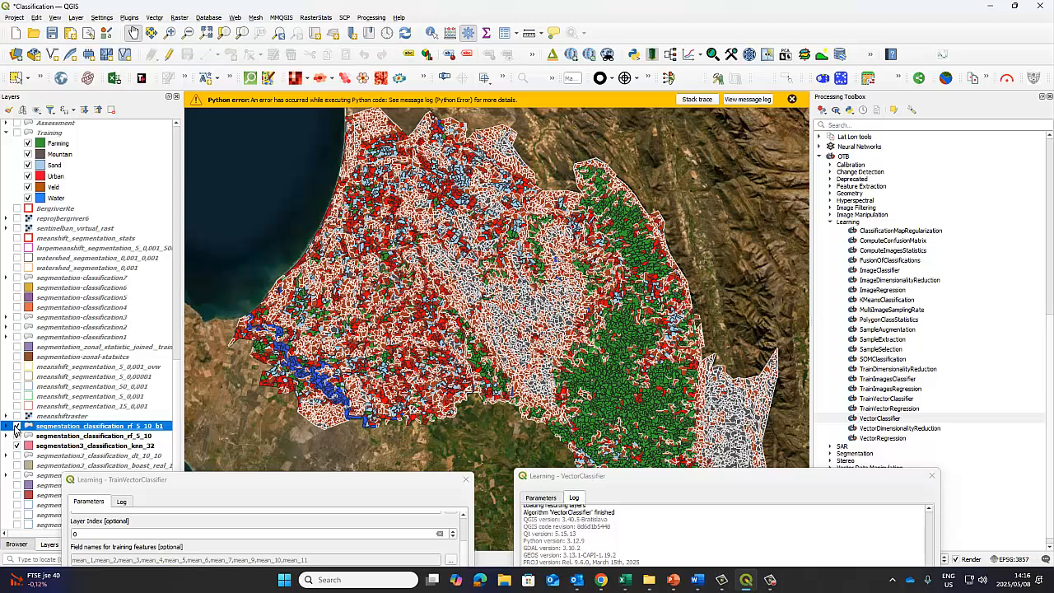
click(16, 427)
click(17, 426)
Open the training feature field selection in TrainVectorClassifier and consult the Sentinel-2 band table in Chrome before returning to QGIS.
drag(200, 486, 299, 170)
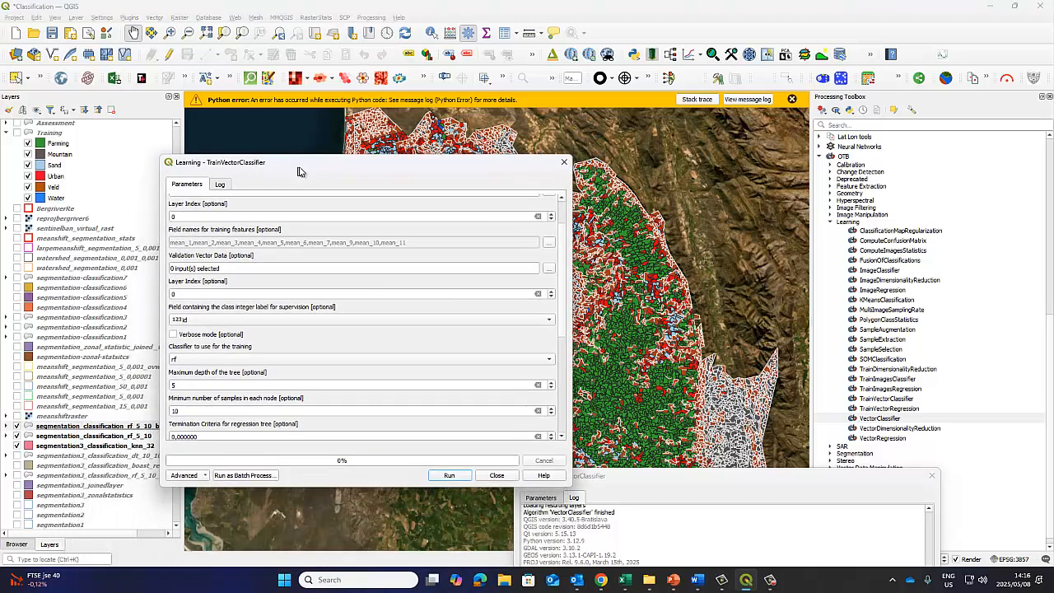
click(549, 242)
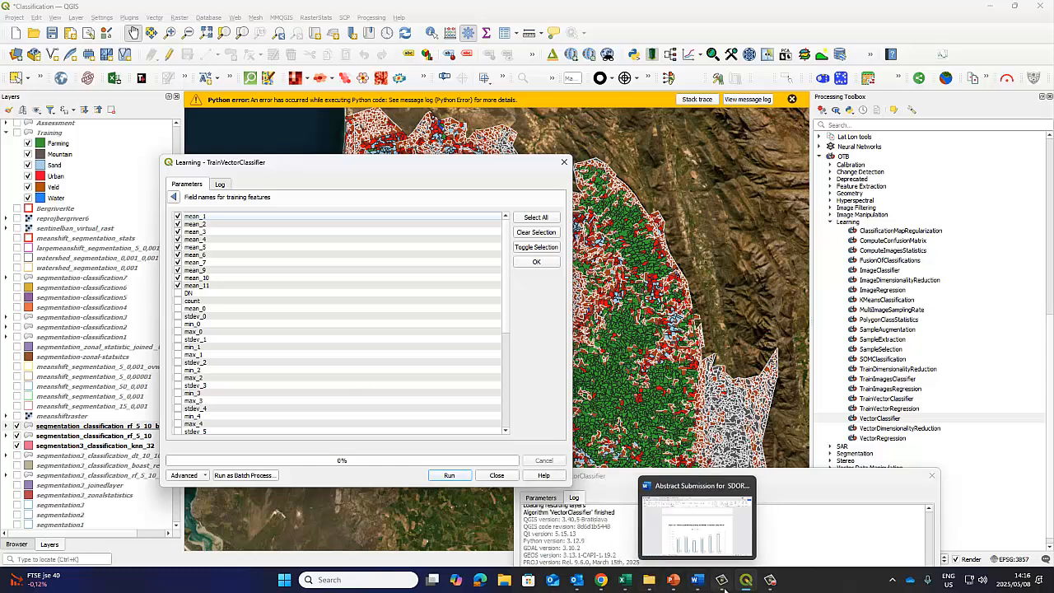
mouse_move(602, 585)
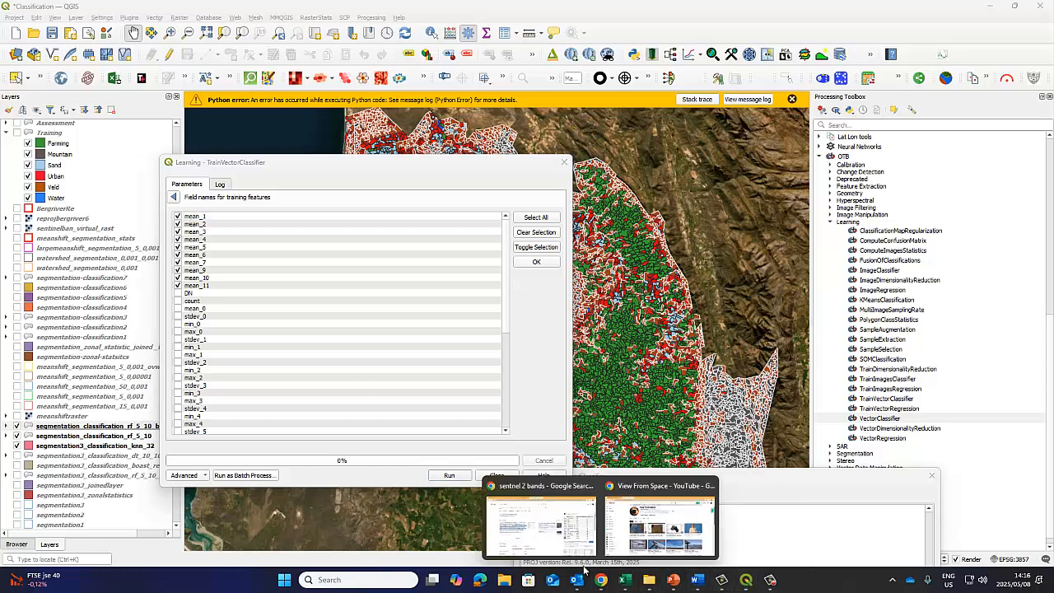
click(554, 519)
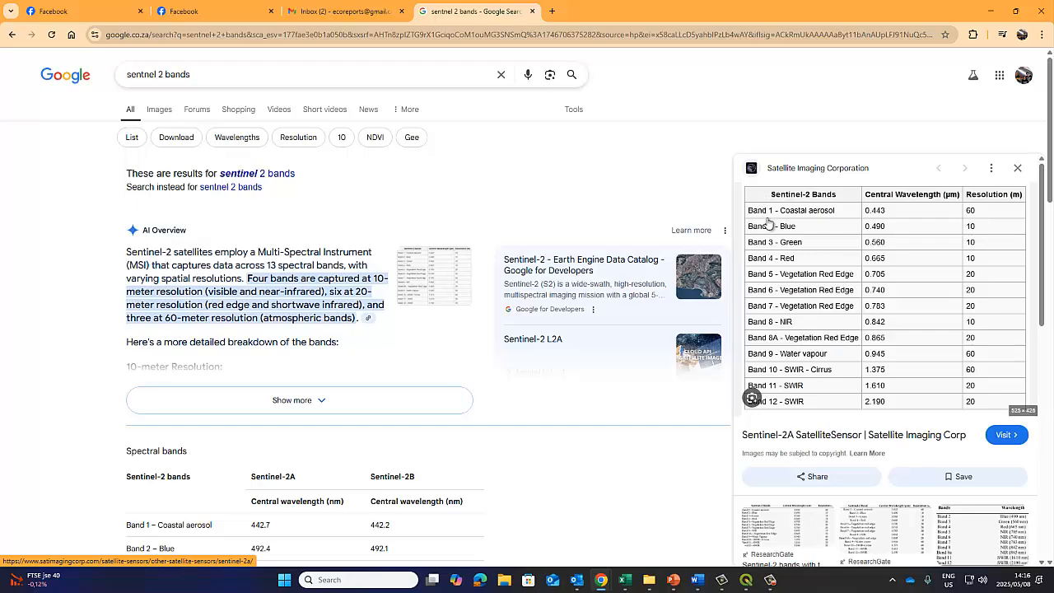
click(744, 586)
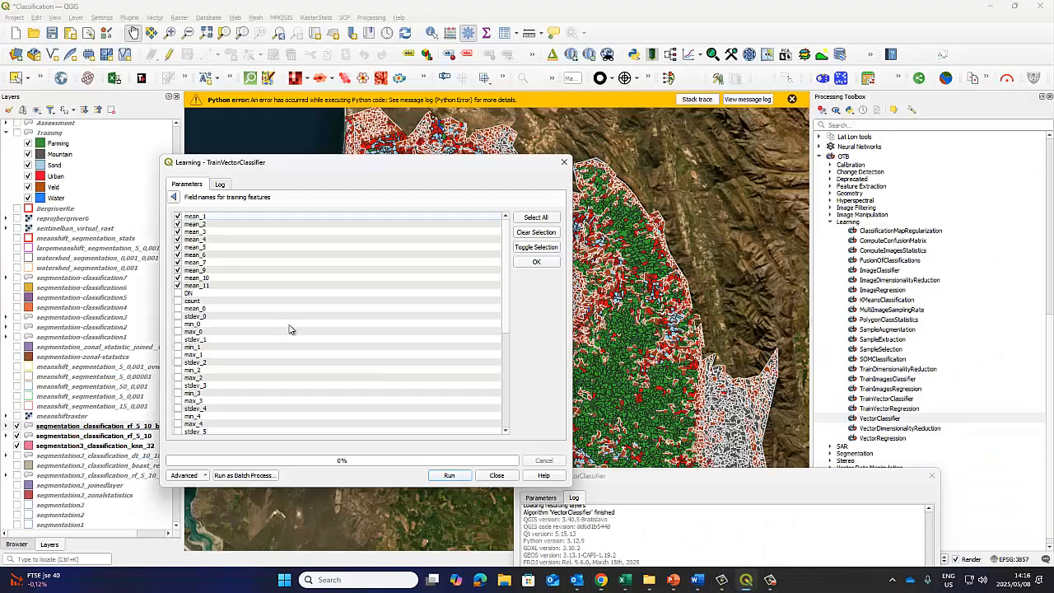
Restrict TrainVectorClassifier's training features to mean_1, mean_2 and mean_3 by excluding all the other selected mean fields.
click(178, 240)
click(178, 248)
click(178, 262)
click(179, 285)
click(174, 197)
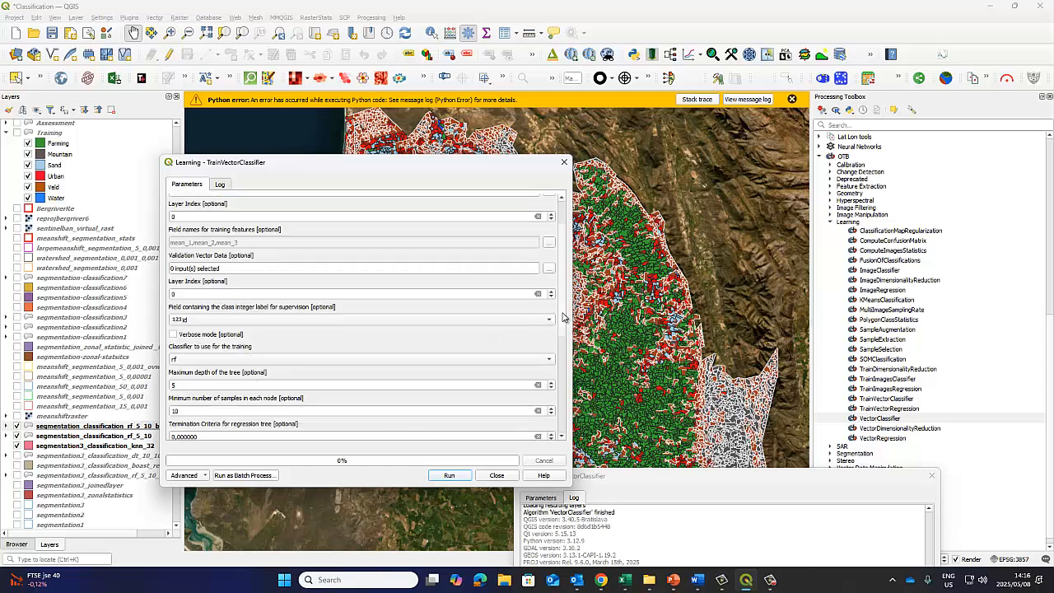
Rename the output model to segmentation3_classification_rf_5_10_b2.model and run the random forest training.
scroll(567, 318, down, 5)
scroll(562, 360, down, 3)
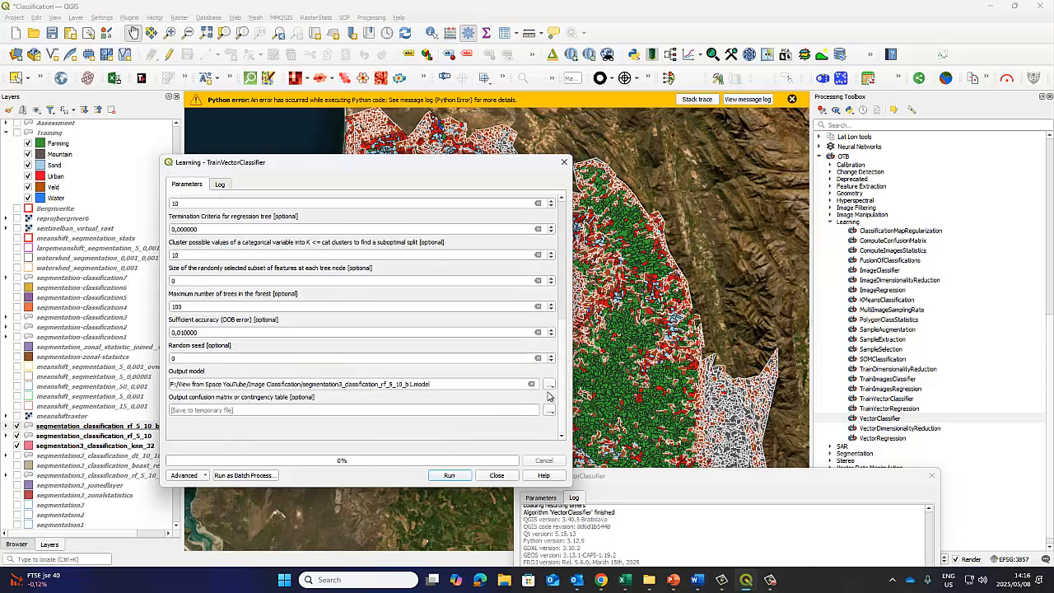
click(412, 385)
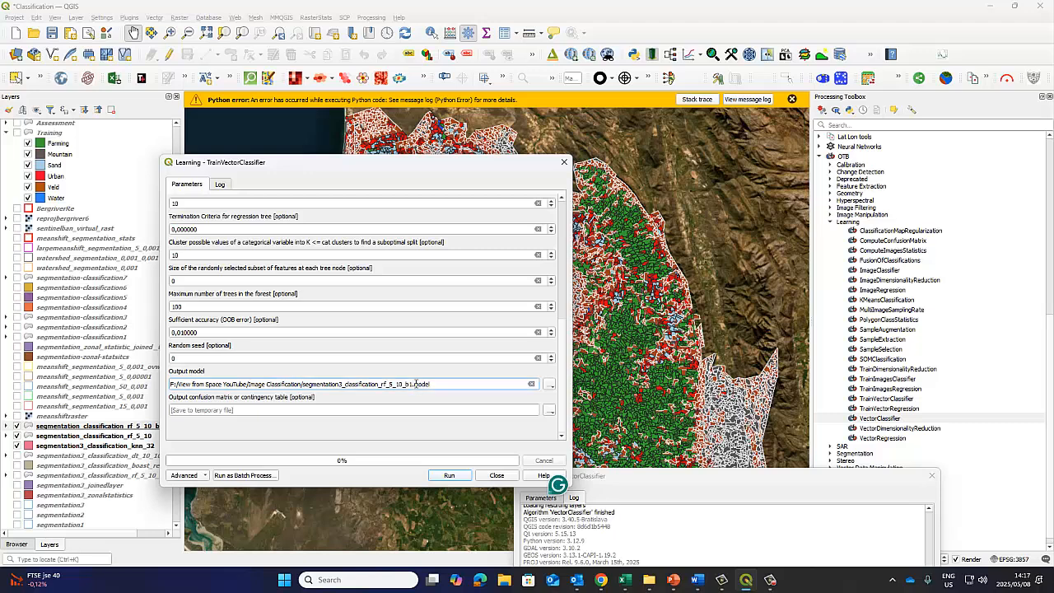
text(2)
click(448, 475)
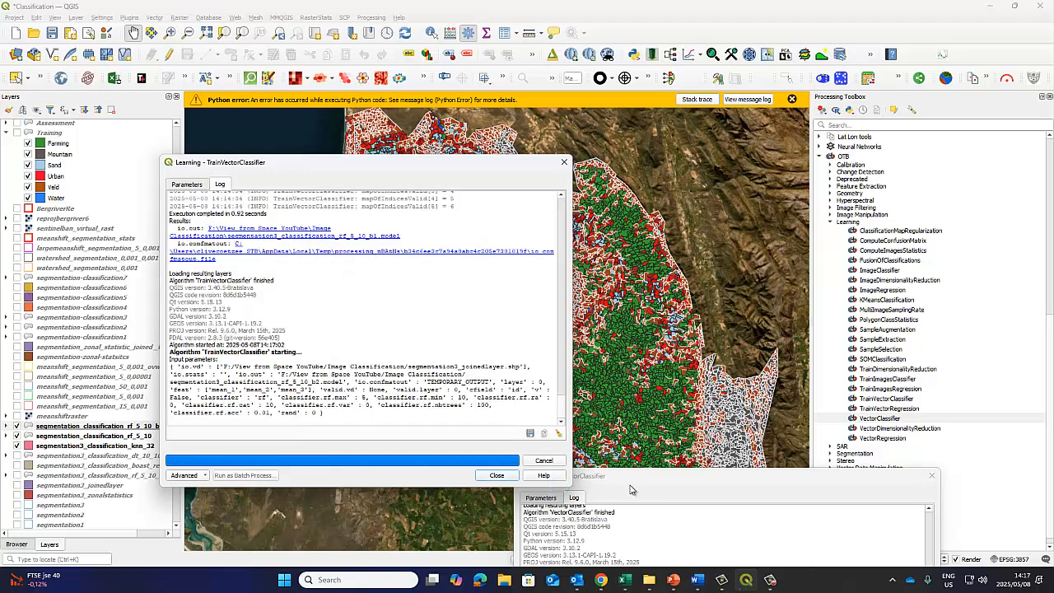
Rearrange the two classifier dialogs and set VectorClassifier's model file to segmentation3_classification_rf_5_10_b2.model.
drag(652, 479, 744, 219)
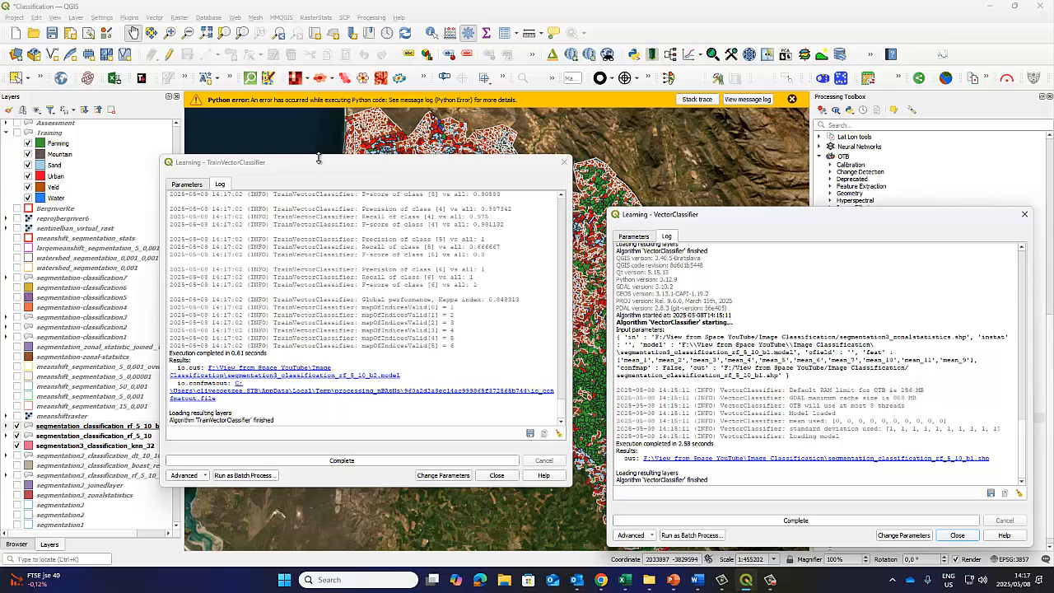
drag(316, 155, 285, 376)
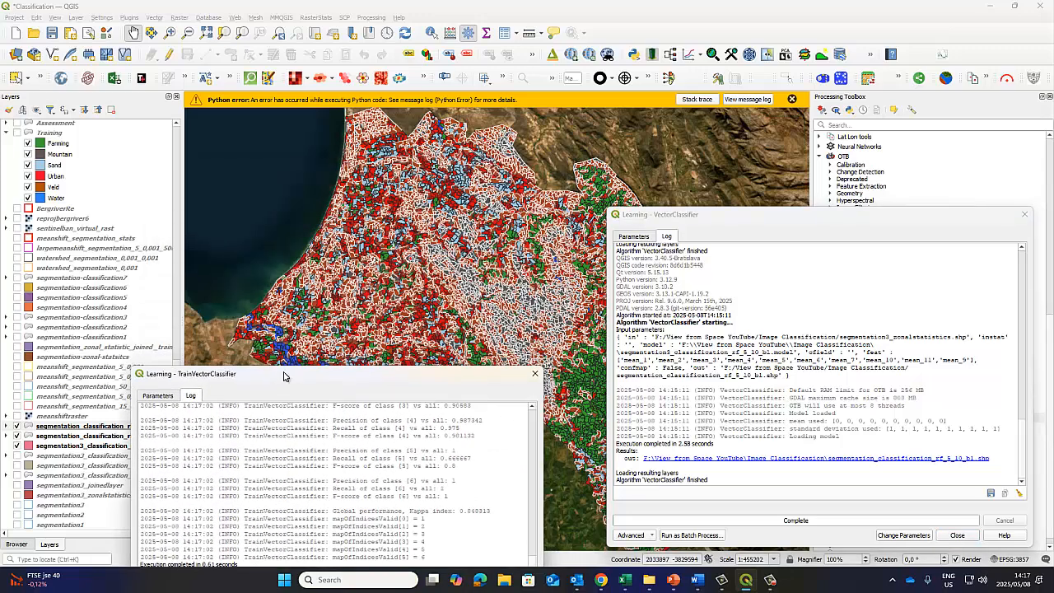
click(634, 236)
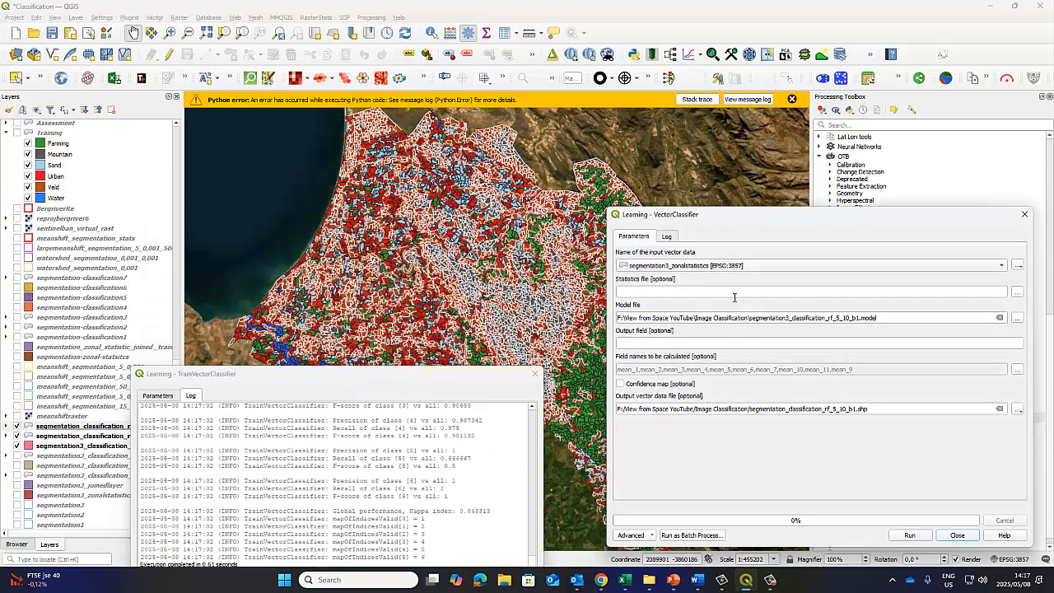
click(862, 318)
text(.)
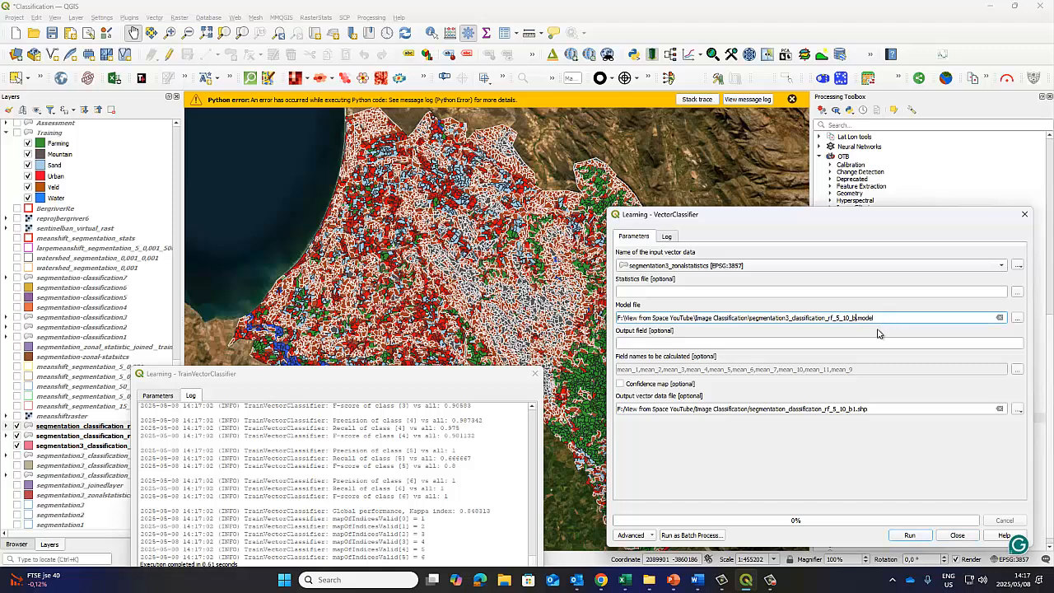
text(2)
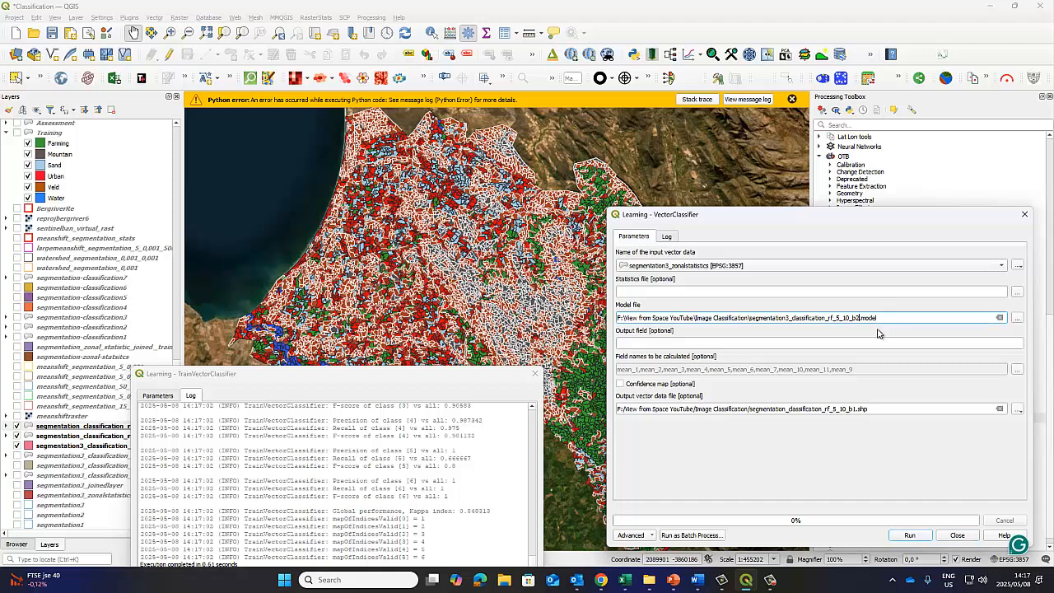
Limit VectorClassifier's calculated fields to mean_1, mean_2 and mean_3, set the output to segmentation_classification_rf_5_10_b2.shp, and run the classification.
click(1018, 370)
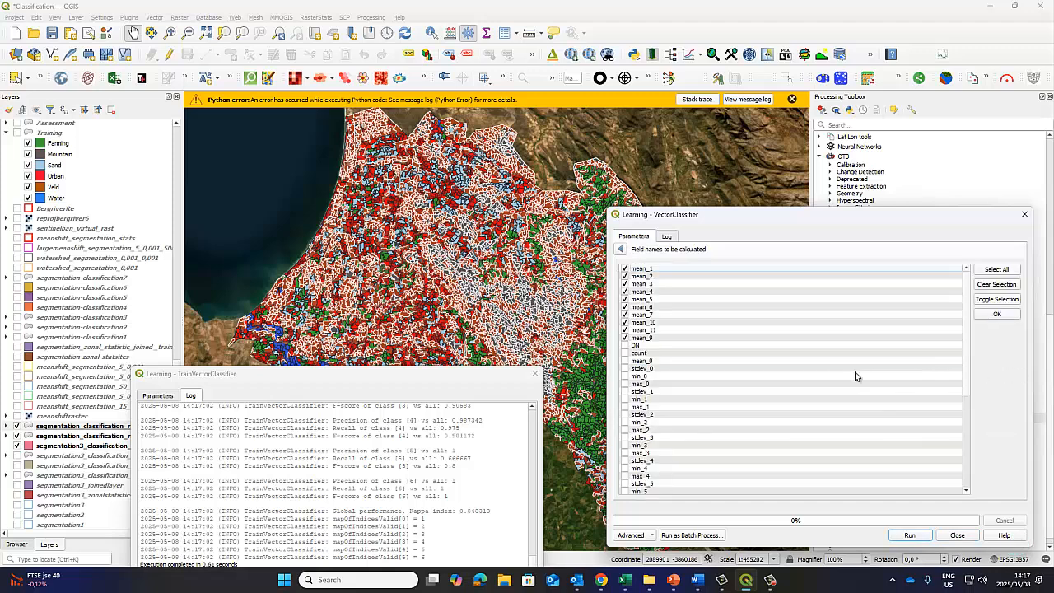
click(625, 291)
click(622, 251)
click(853, 410)
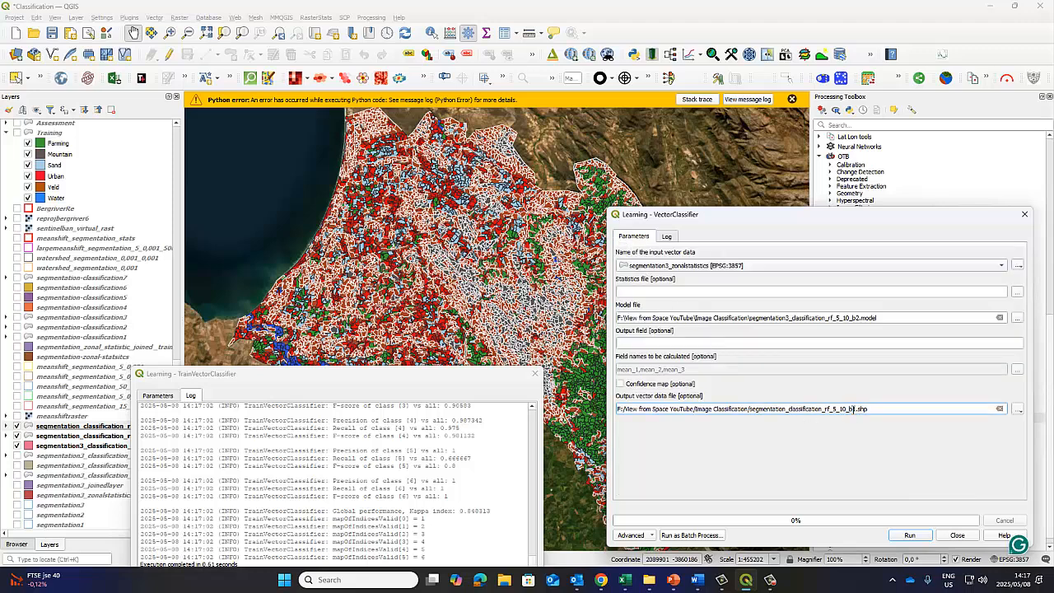
text(2)
click(910, 536)
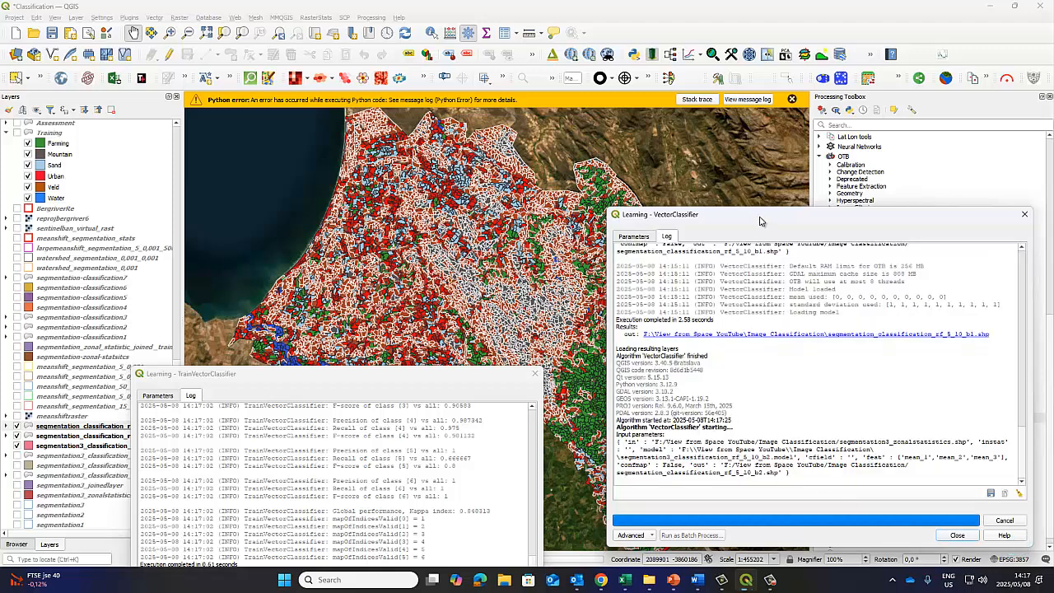
Uncover the map and add the vector layer segmentation_classification_rf_5_10_b2.shp from the Image Classification folder to the project.
drag(760, 221, 715, 388)
click(75, 18)
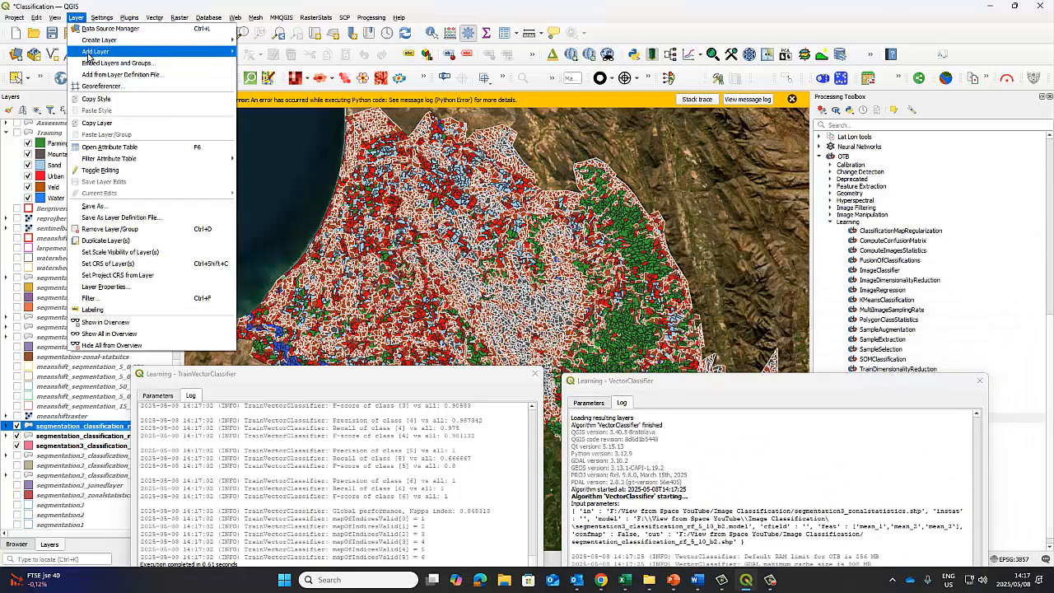
mouse_move(117, 55)
click(274, 51)
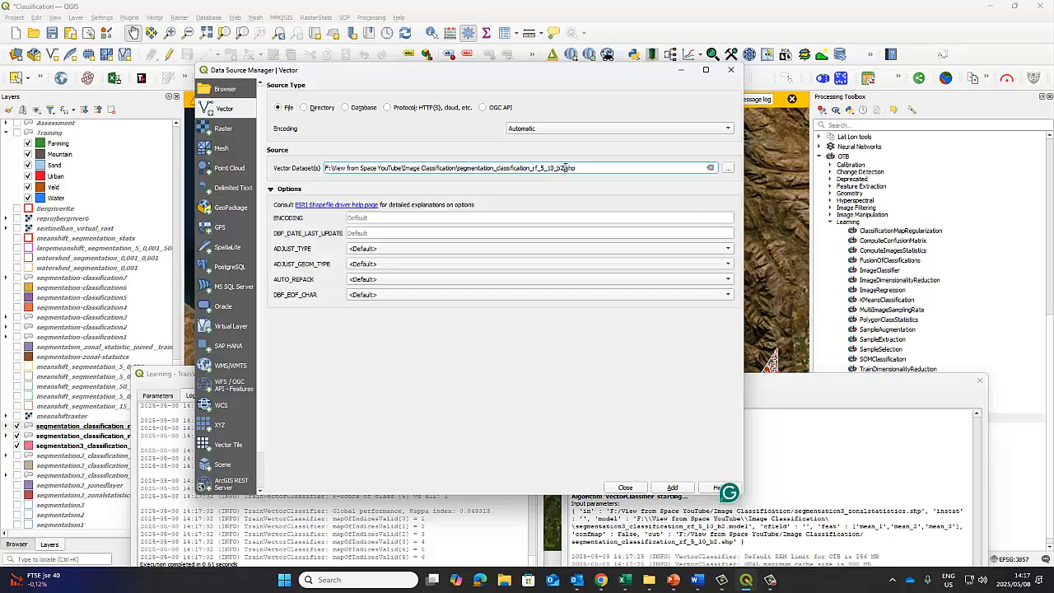
click(674, 487)
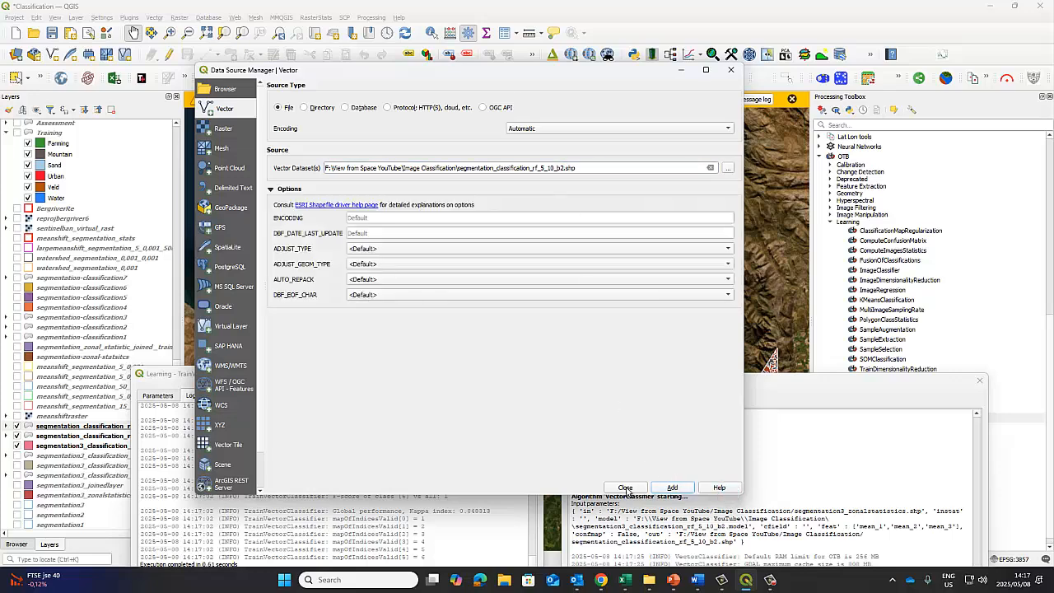
click(626, 487)
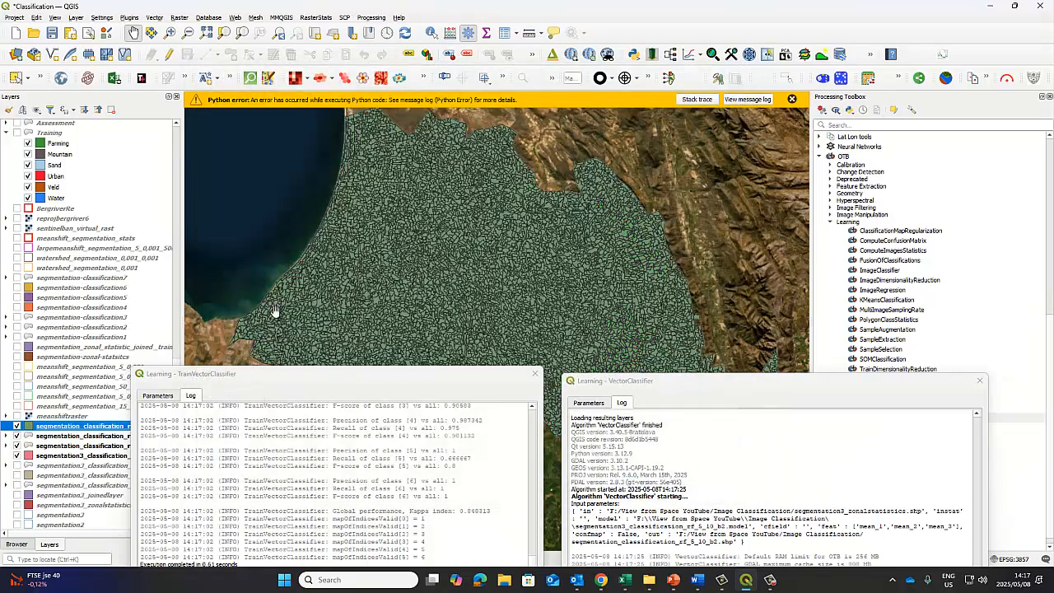
Preview the segmentation_classification_rf_5_10_b2 layer categorized by its predicted field to check the classes, without keeping the style.
right_click(93, 427)
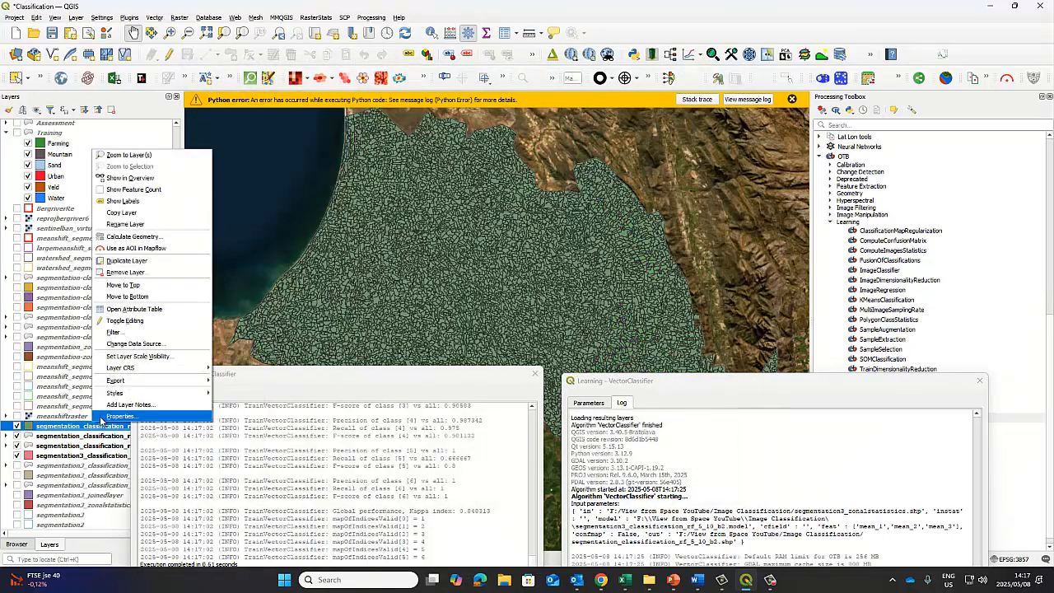
click(102, 417)
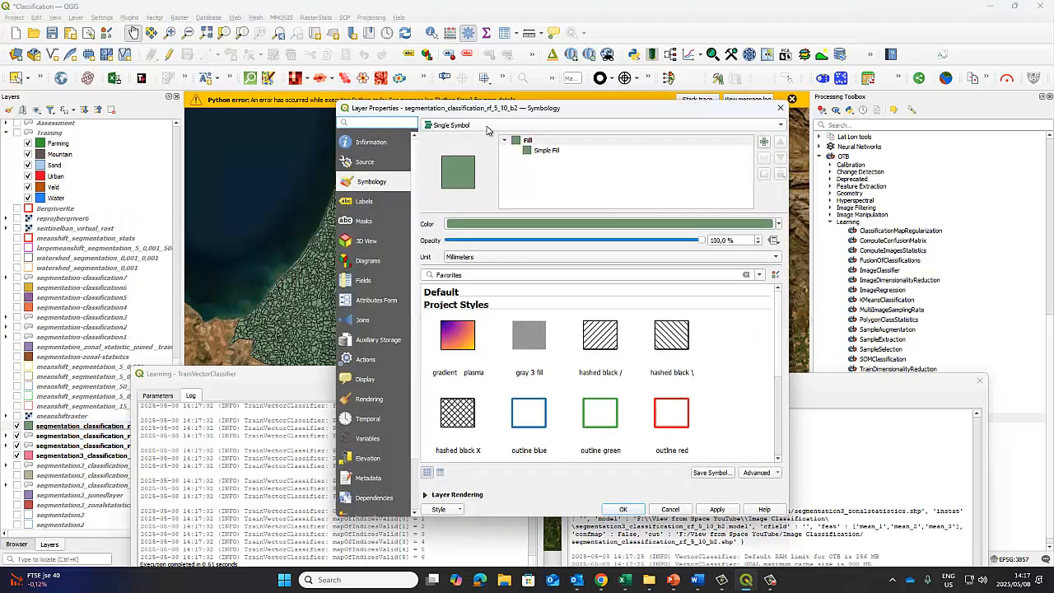
click(487, 125)
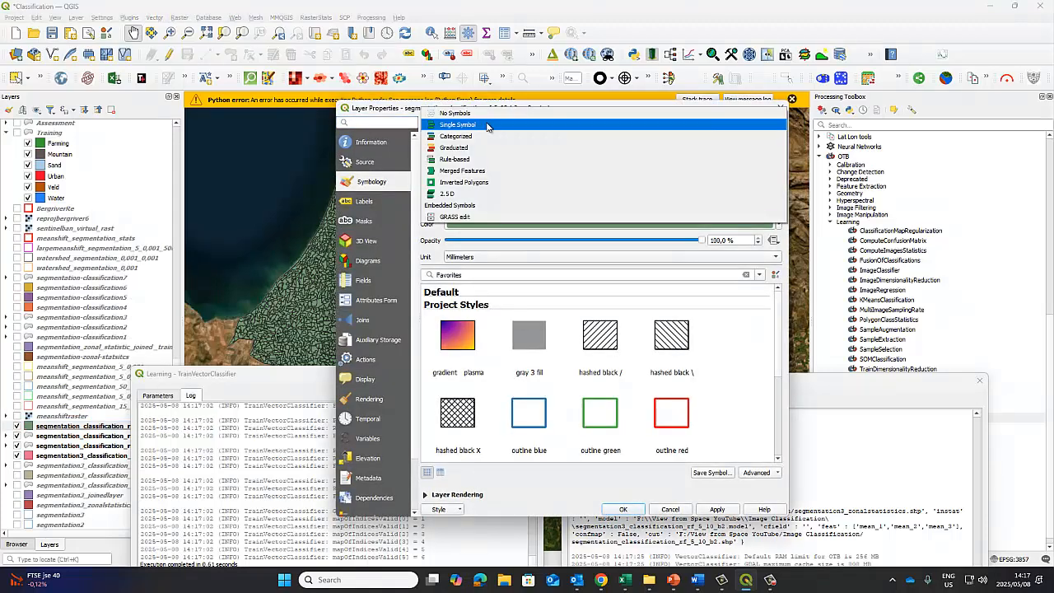
click(483, 136)
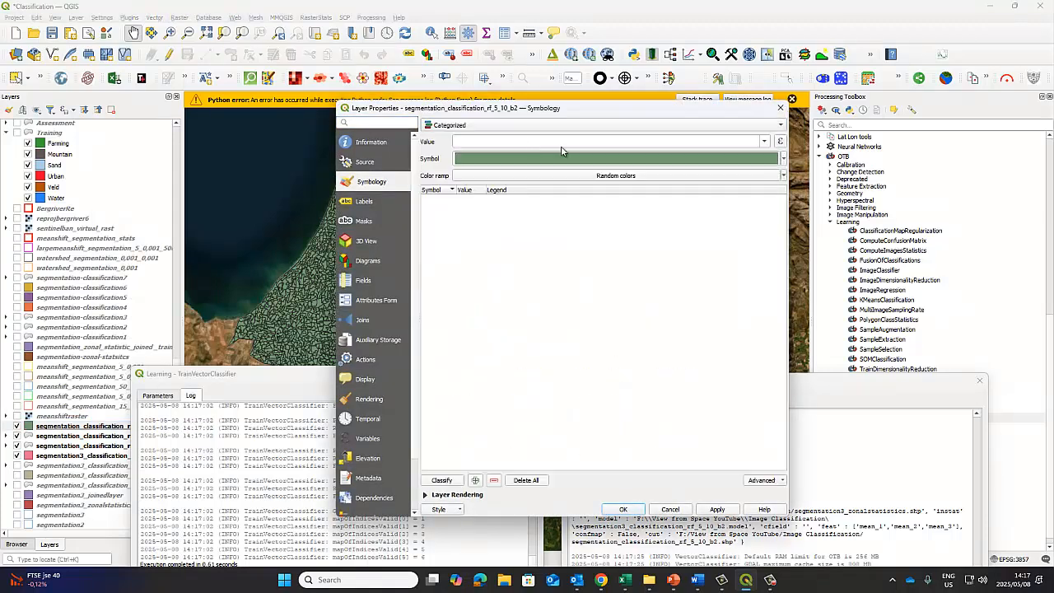
click(763, 142)
scroll(604, 247, down, 10)
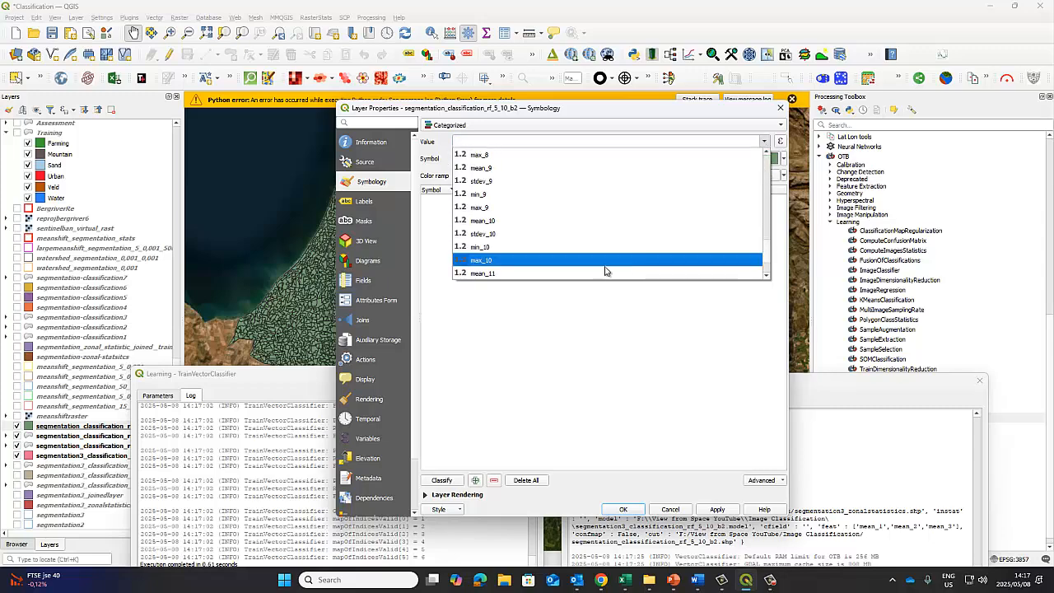
scroll(577, 223, down, 2)
click(507, 273)
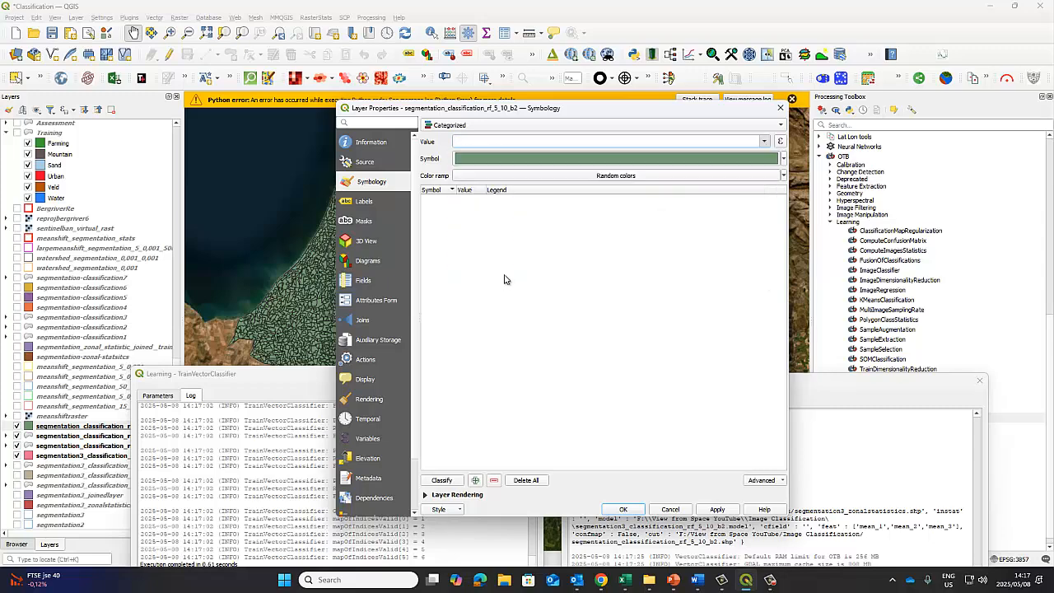
click(443, 479)
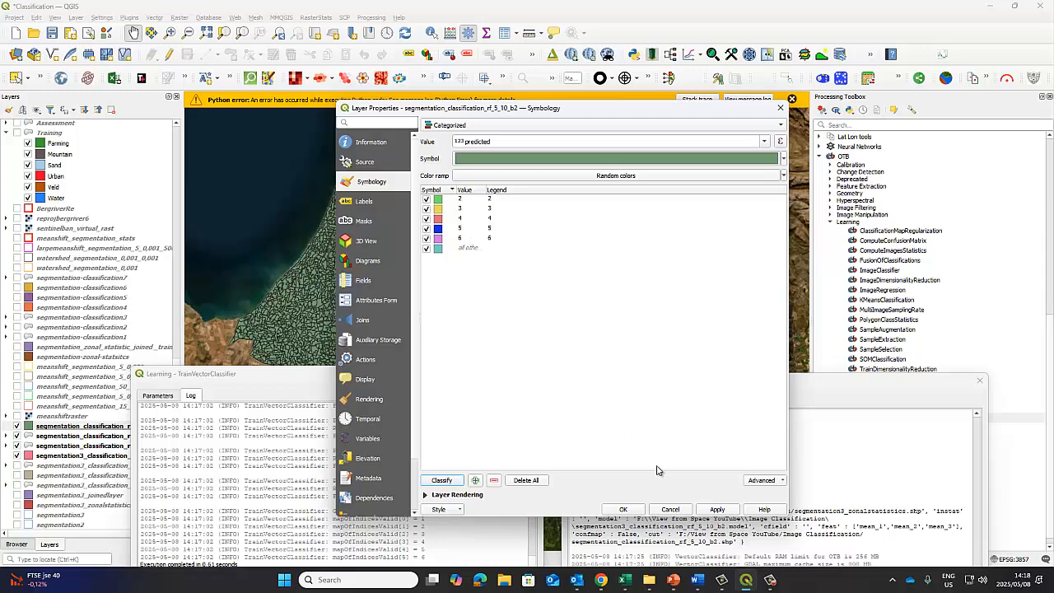
click(670, 509)
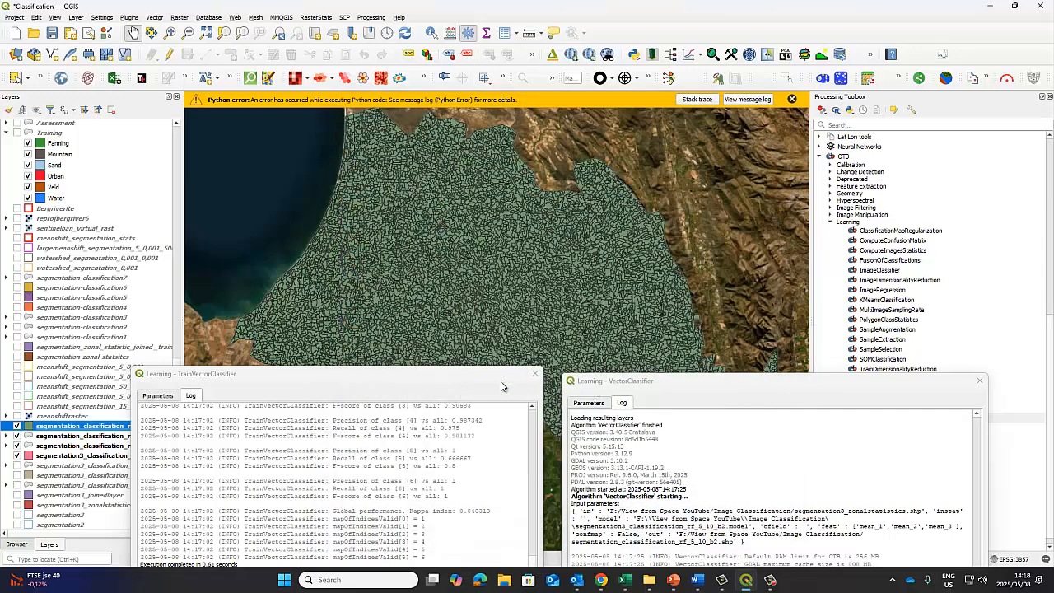
Return to TrainVectorClassifier's parameters and add stdev_1, stdev_2 and stdev_3 to the training feature fields.
drag(598, 385, 588, 379)
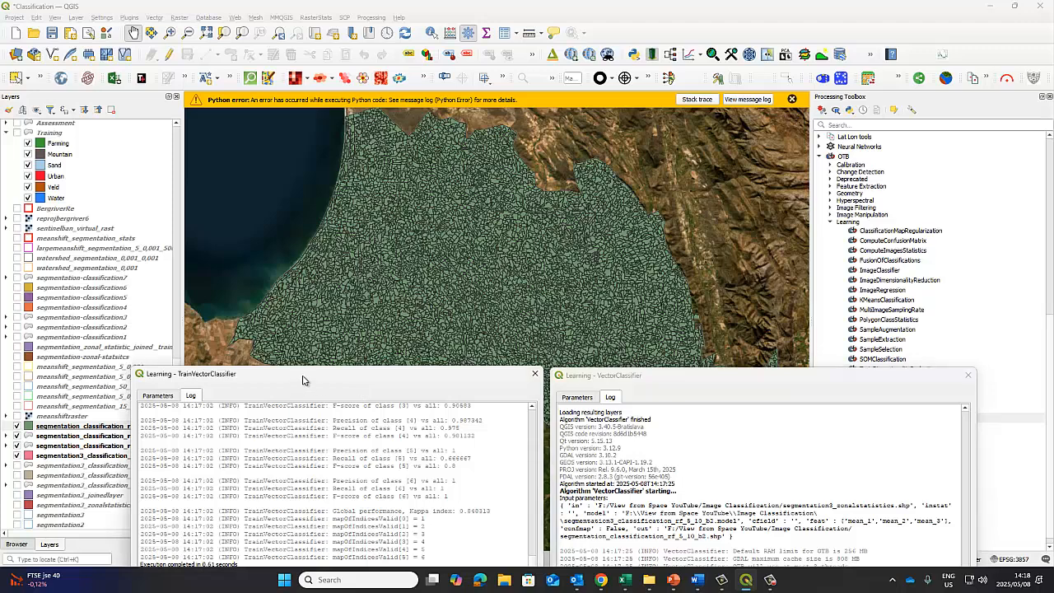
drag(301, 377, 331, 243)
click(193, 261)
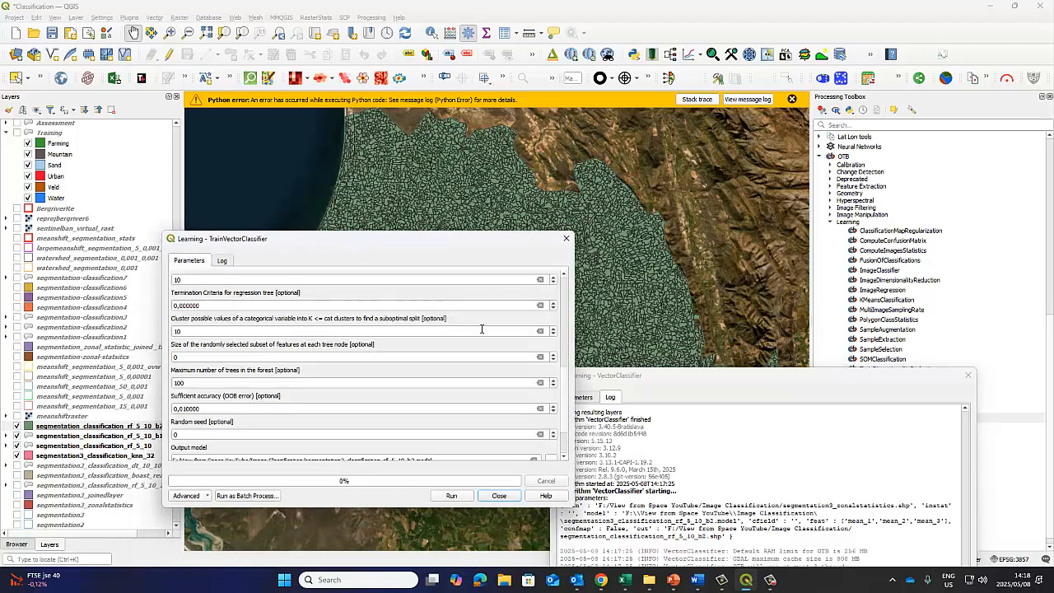
scroll(530, 352, up, 5)
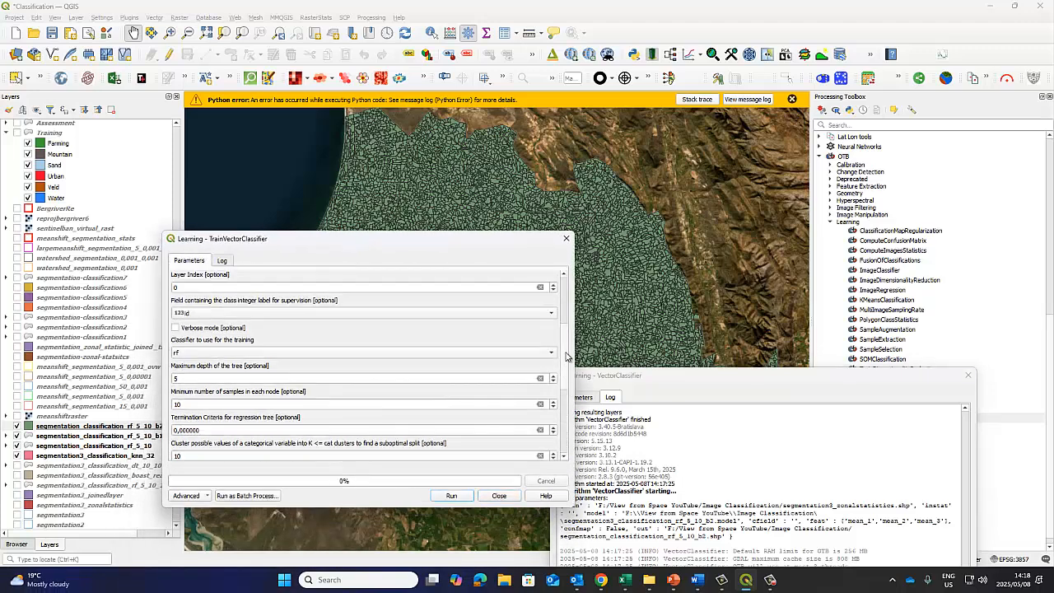
scroll(565, 333, up, 3)
scroll(568, 330, down, 5)
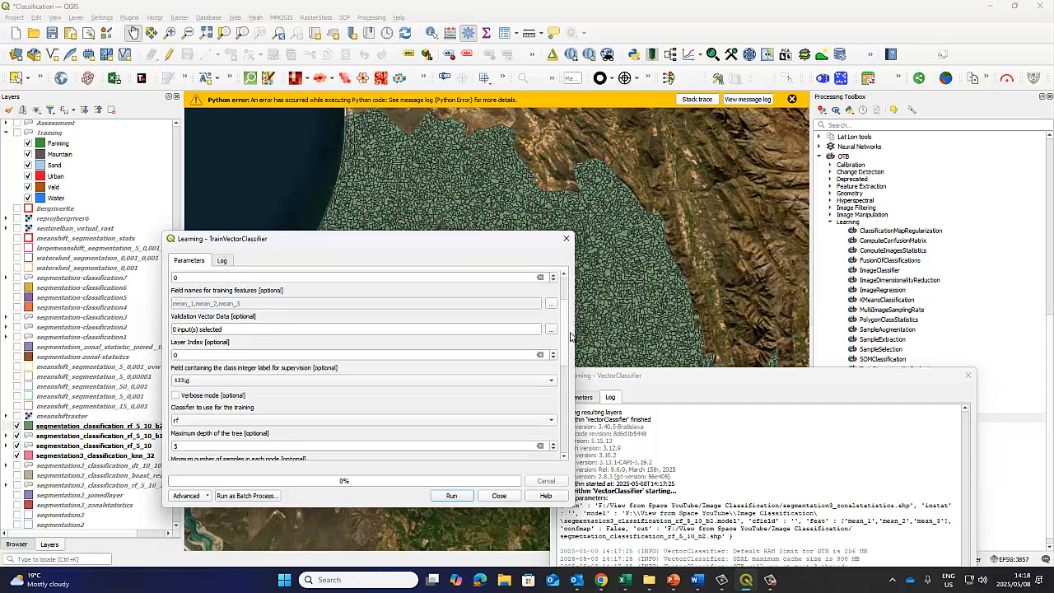
scroll(567, 371, up, 5)
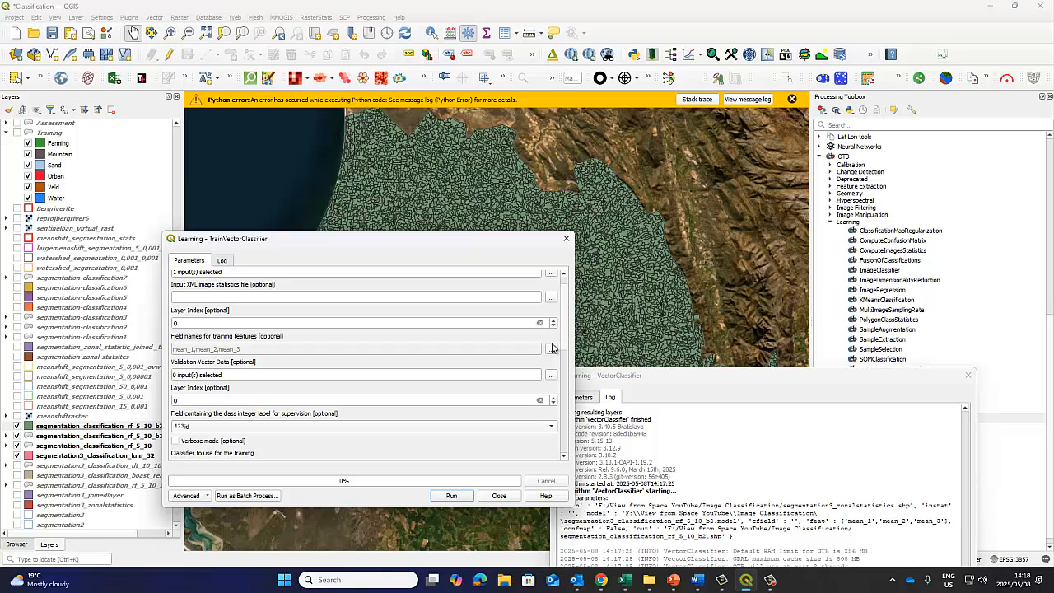
click(551, 348)
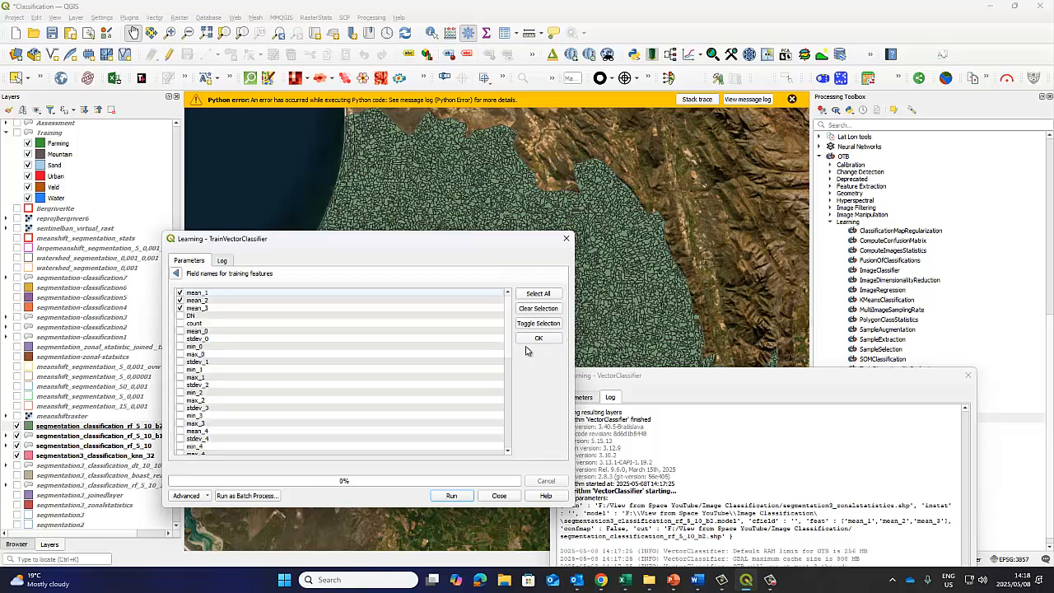
click(181, 385)
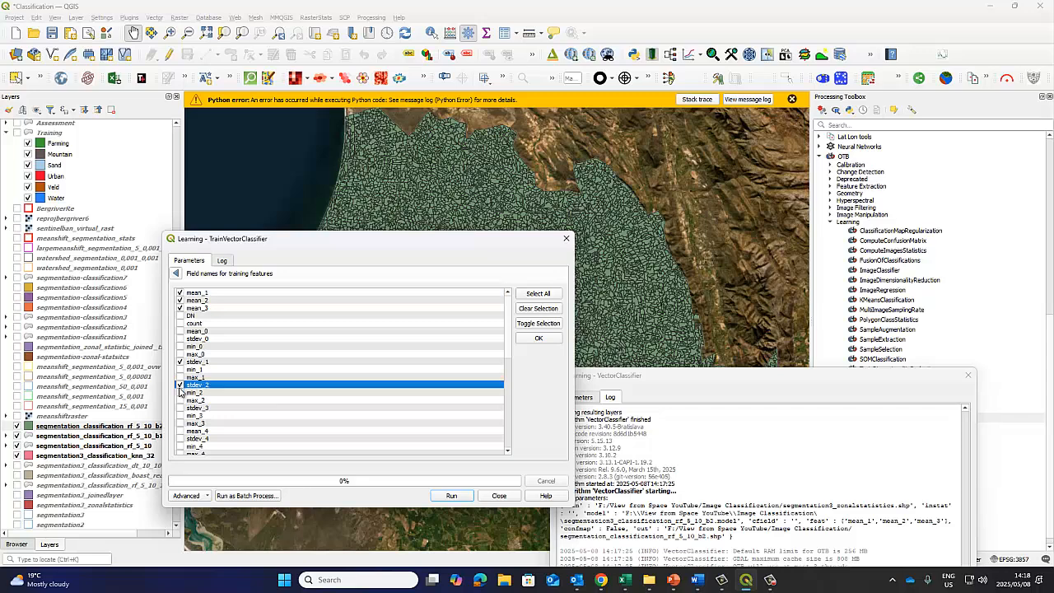
click(180, 409)
scroll(508, 352, down, 1)
scroll(508, 357, down, 1)
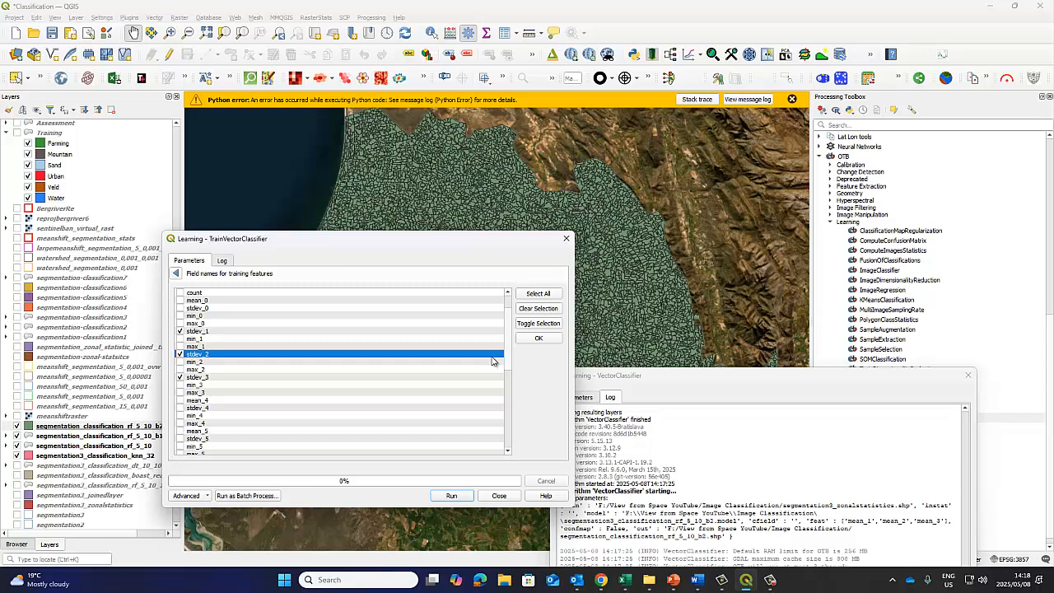
click(178, 274)
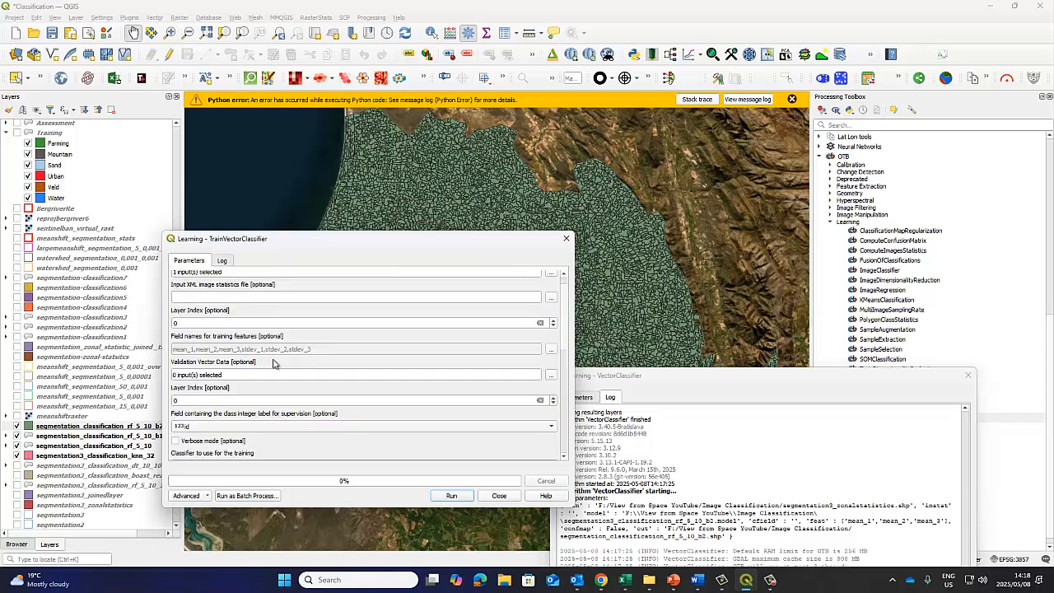
Rename the output model to segmentation3_classification_rf_5_10_b3.model and run the random forest training.
scroll(480, 426, down, 10)
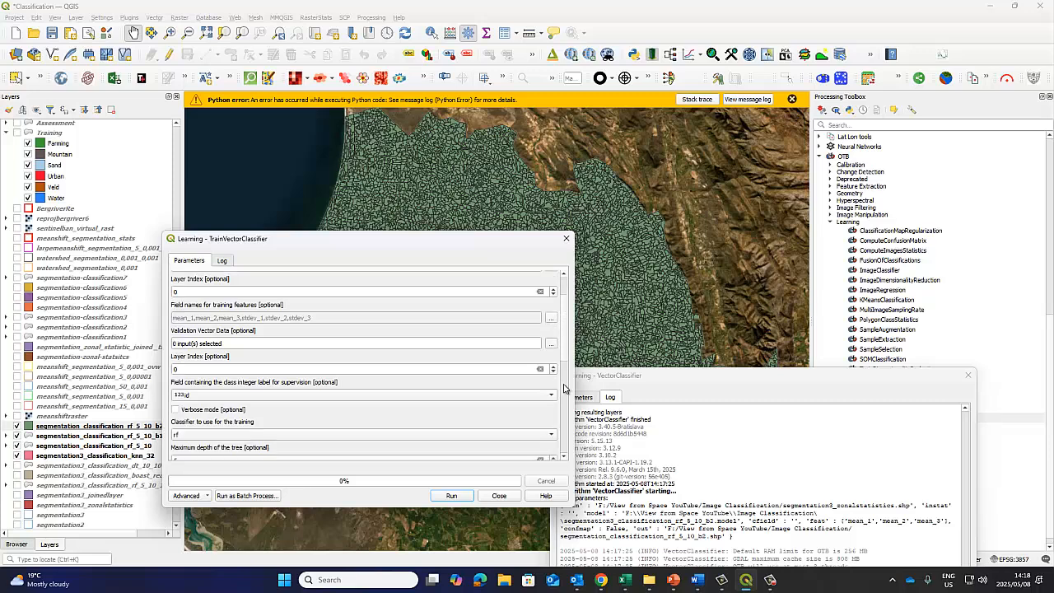
click(414, 455)
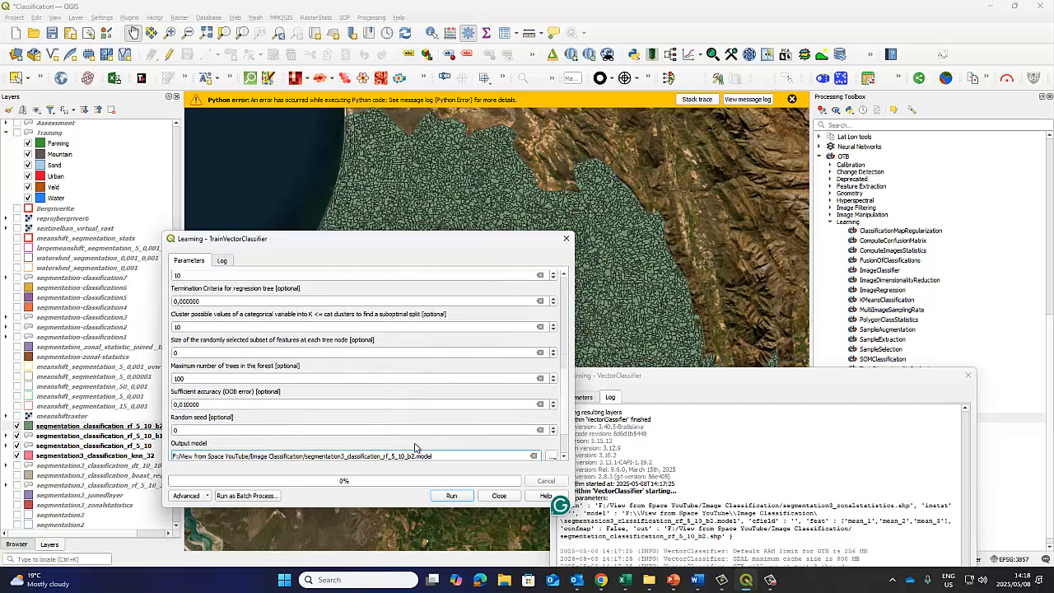
click(451, 495)
Rearrange the two classifier dialogs and set VectorClassifier's model file to segmentation3_classification_rf_5_10_b3.model.
drag(408, 239, 336, 397)
drag(659, 378, 634, 240)
click(560, 260)
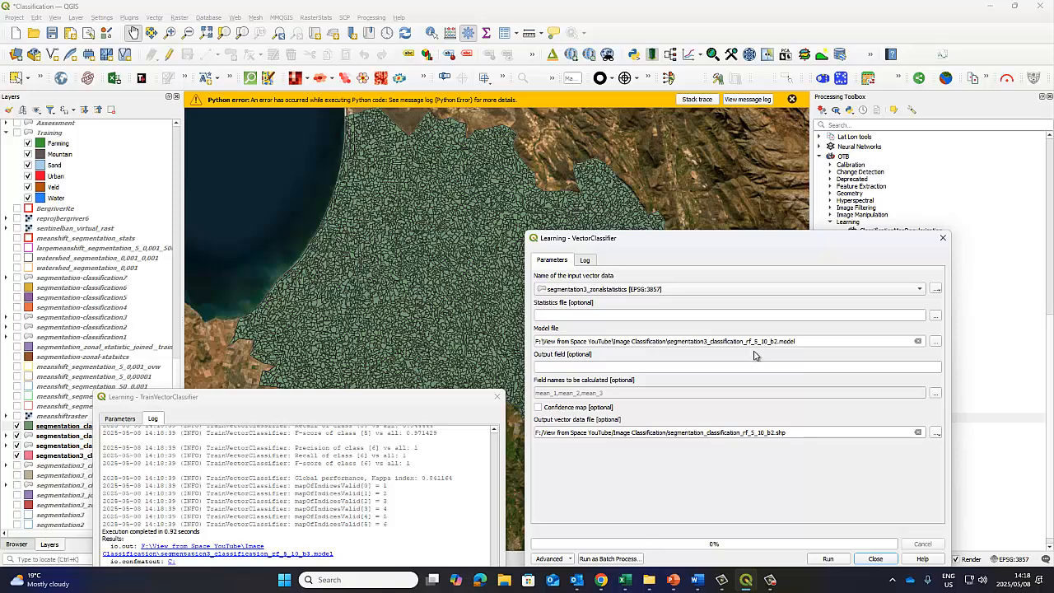
mouse_move(313, 392)
mouse_down()
mouse_move(317, 368)
mouse_move(297, 392)
mouse_up()
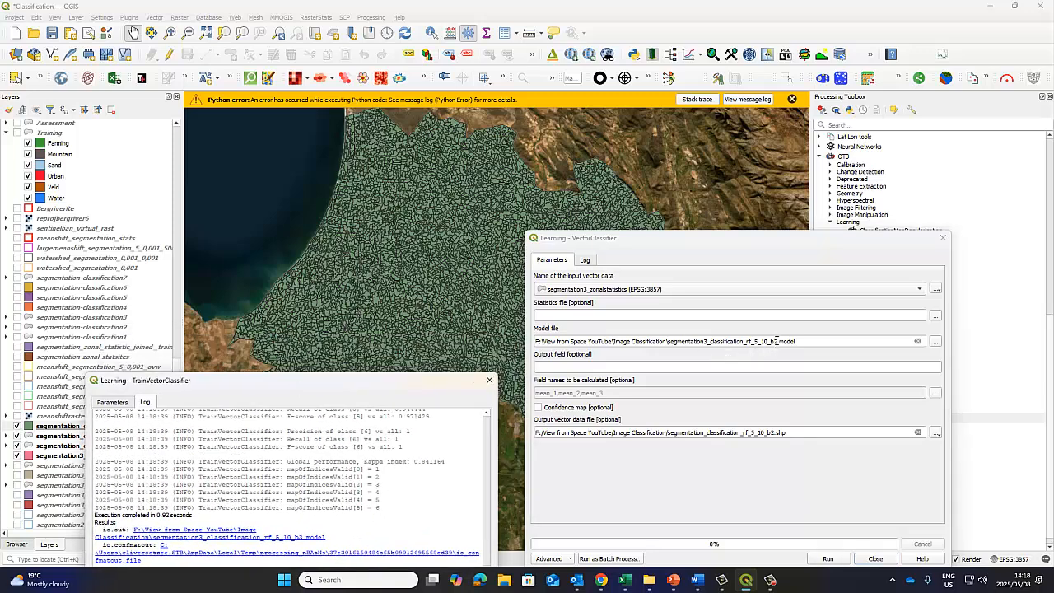
click(776, 340)
key(BackSpace)
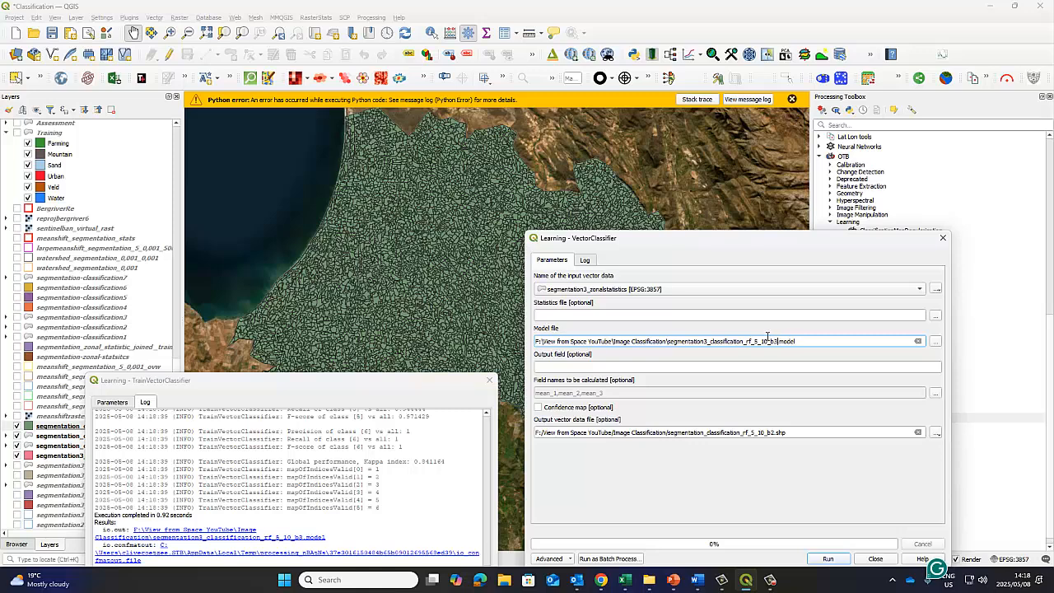
Add stdev_0, stdev_1 and stdev_2 to VectorClassifier's fields to be calculated.
click(936, 394)
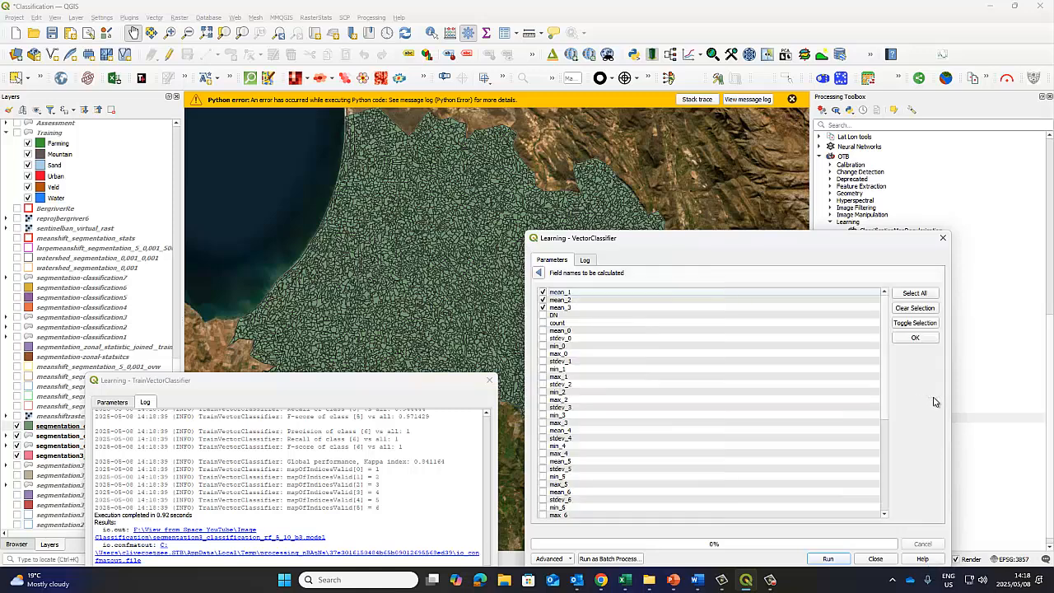
click(543, 339)
click(543, 361)
click(539, 273)
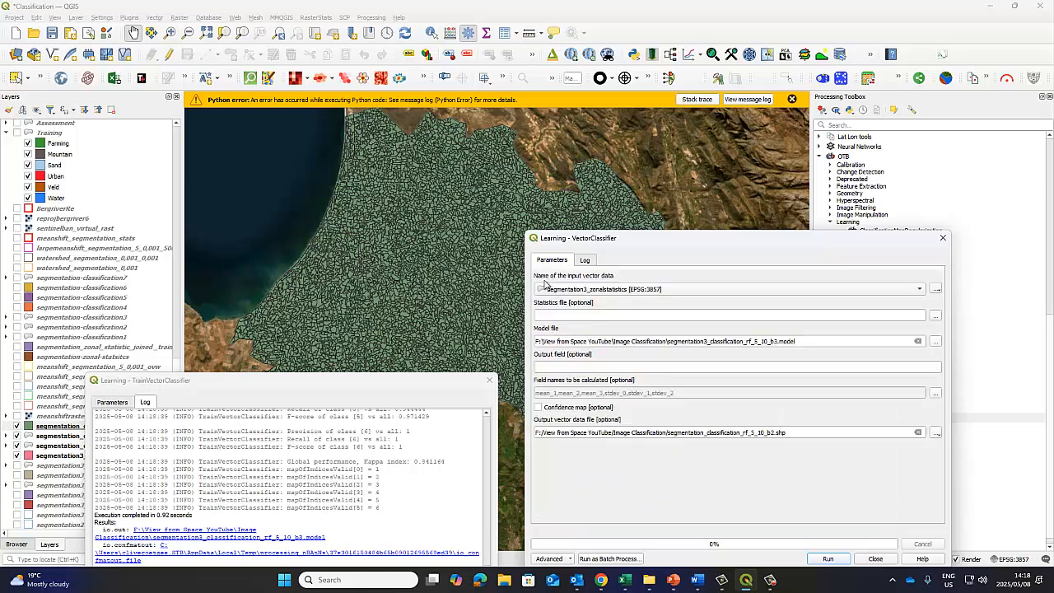
Set VectorClassifier's output to segmentation_classification_rf_5_10_b3.shp and run the classification.
click(779, 433)
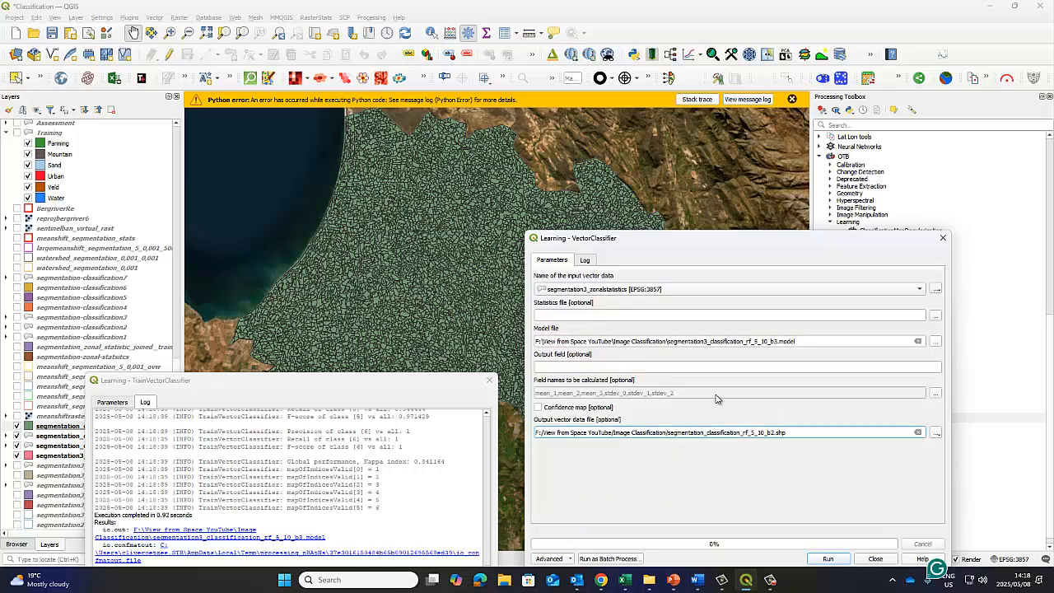
key(BackSpace)
text(3)
click(827, 558)
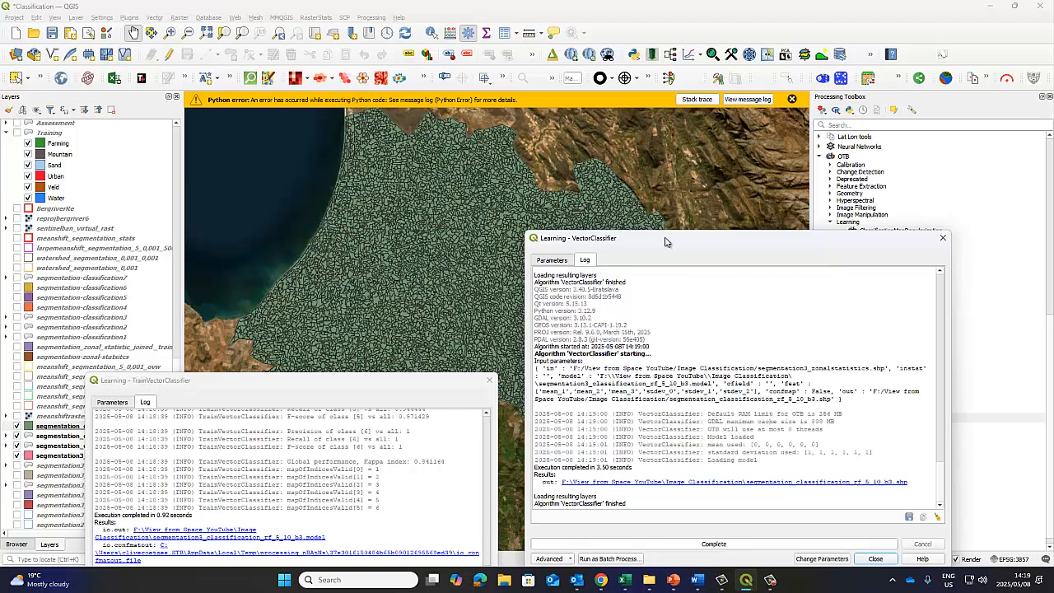
Uncover the map and add the vector layer segmentation_classification_rf_5_10_b3.shp from the Image Classification folder to the project.
drag(667, 241, 667, 395)
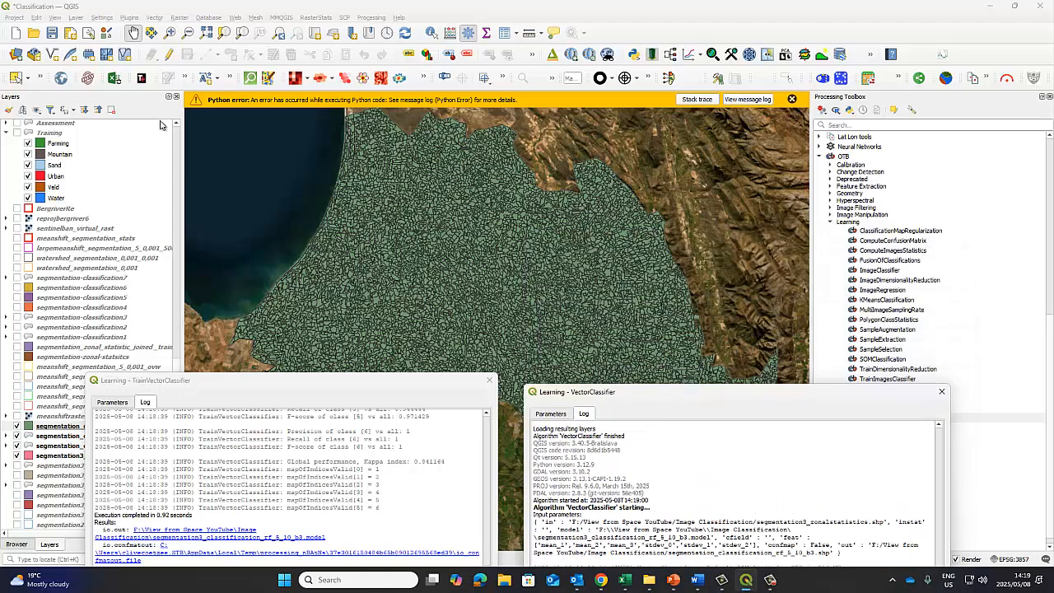
click(75, 17)
mouse_move(198, 52)
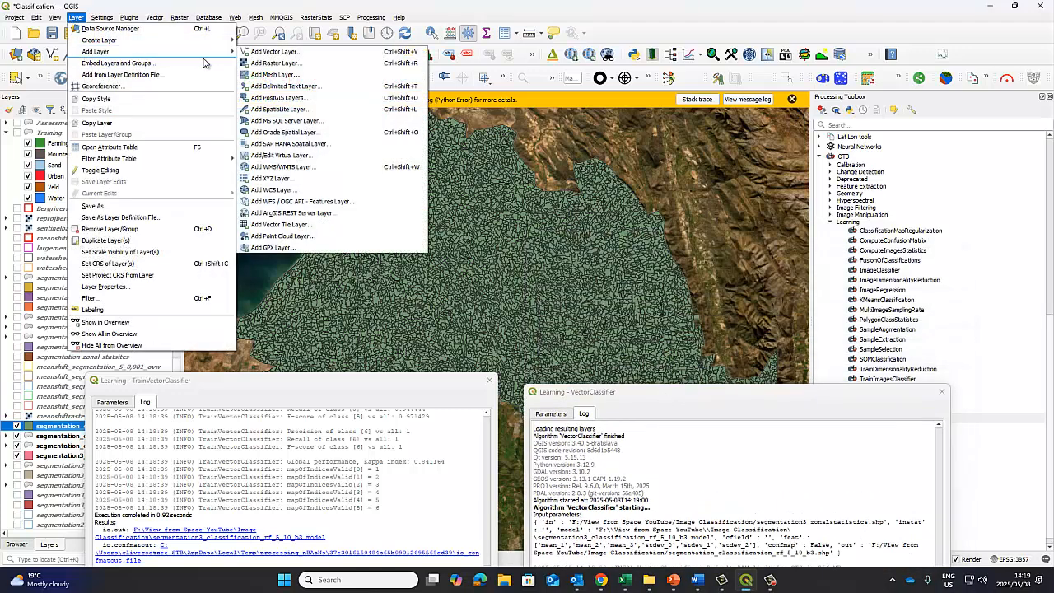
click(274, 51)
click(564, 167)
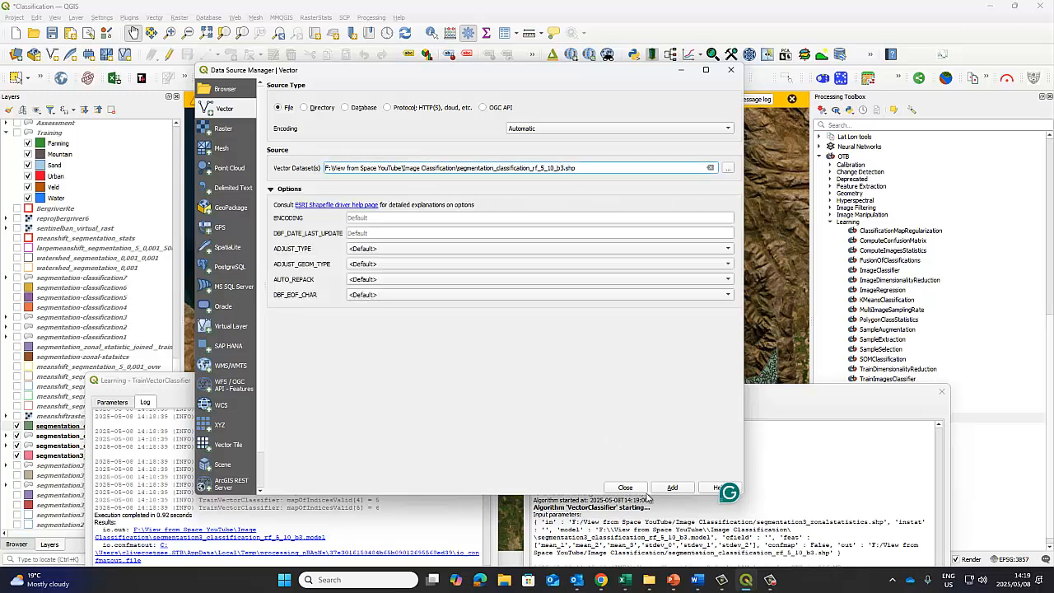
click(672, 487)
click(626, 487)
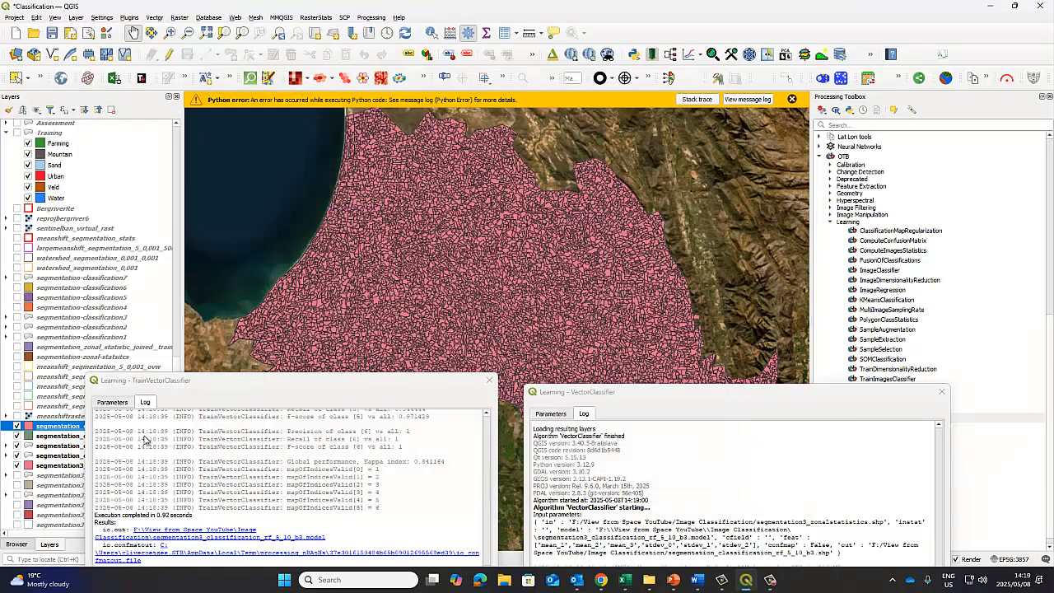
Preview the segmentation_classification_rf_5_10_b3 layer's classes with Categorized symbology on the predicted field, and discard the styling.
right_click(66, 426)
click(88, 419)
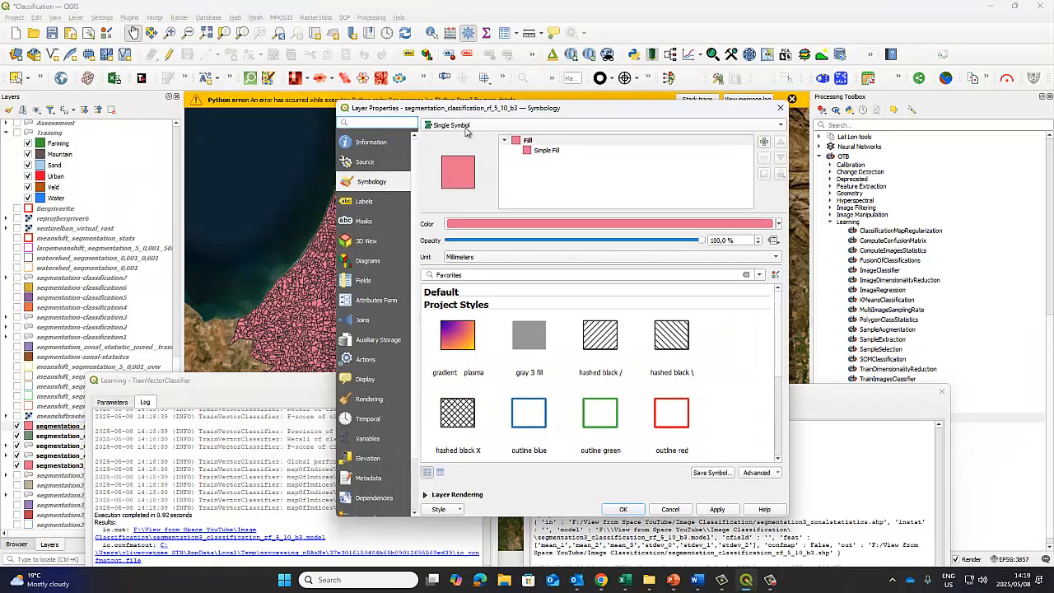
click(469, 130)
click(471, 137)
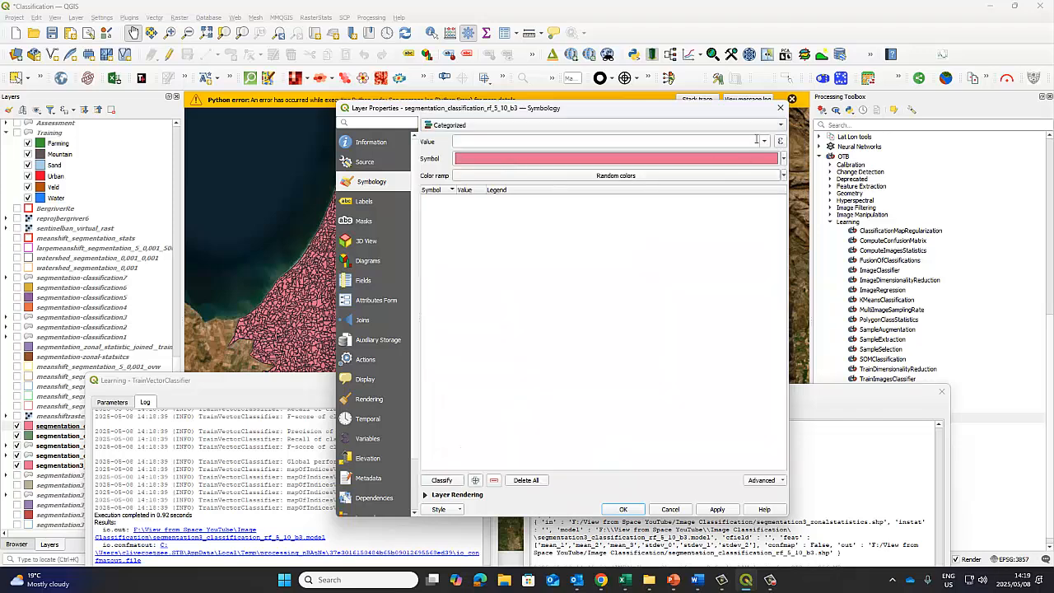
click(765, 141)
scroll(739, 203, down, 5)
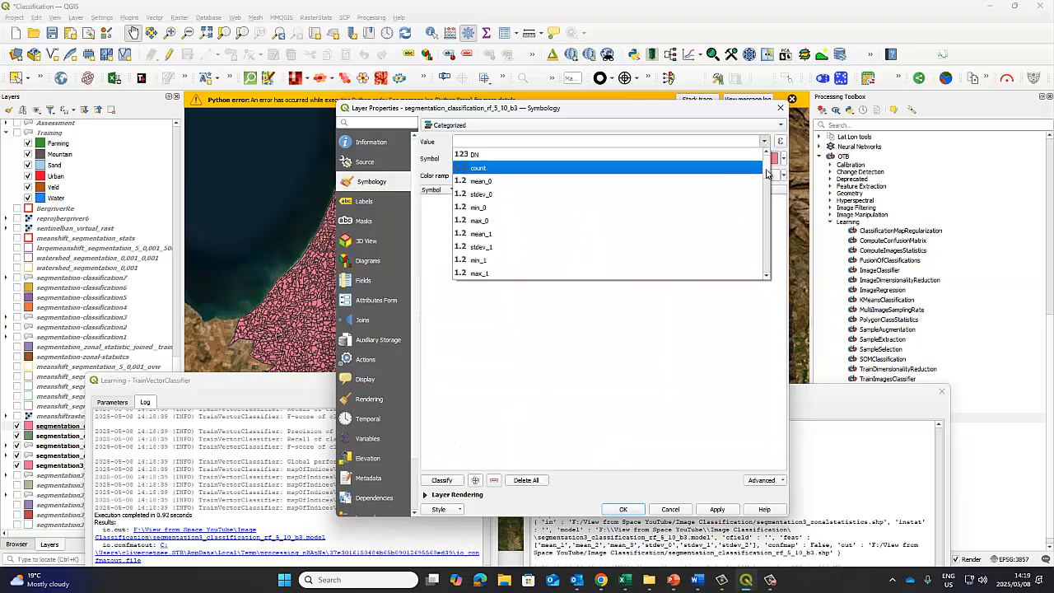
click(713, 277)
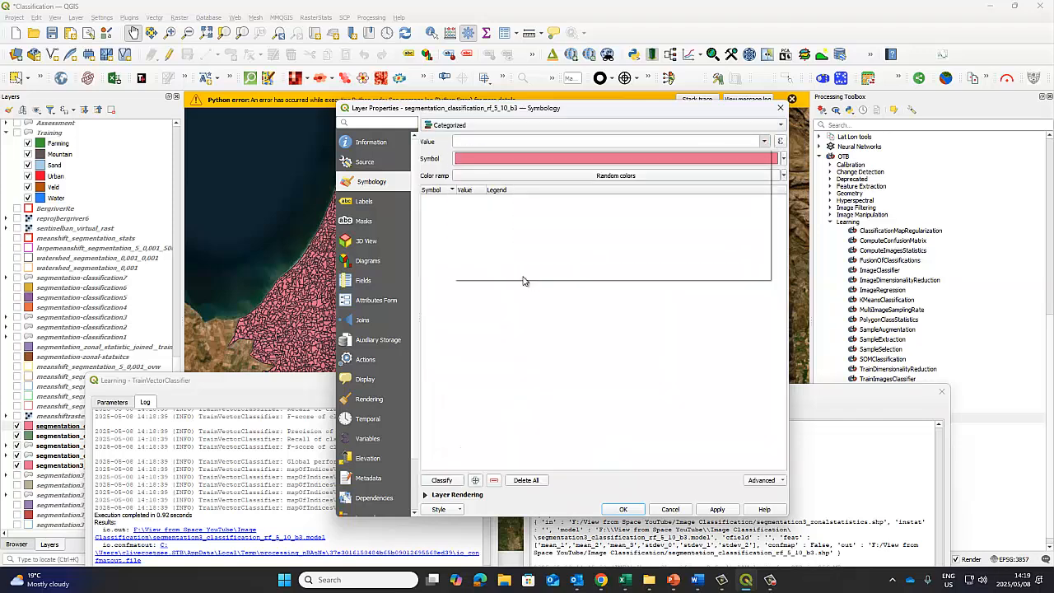
click(451, 481)
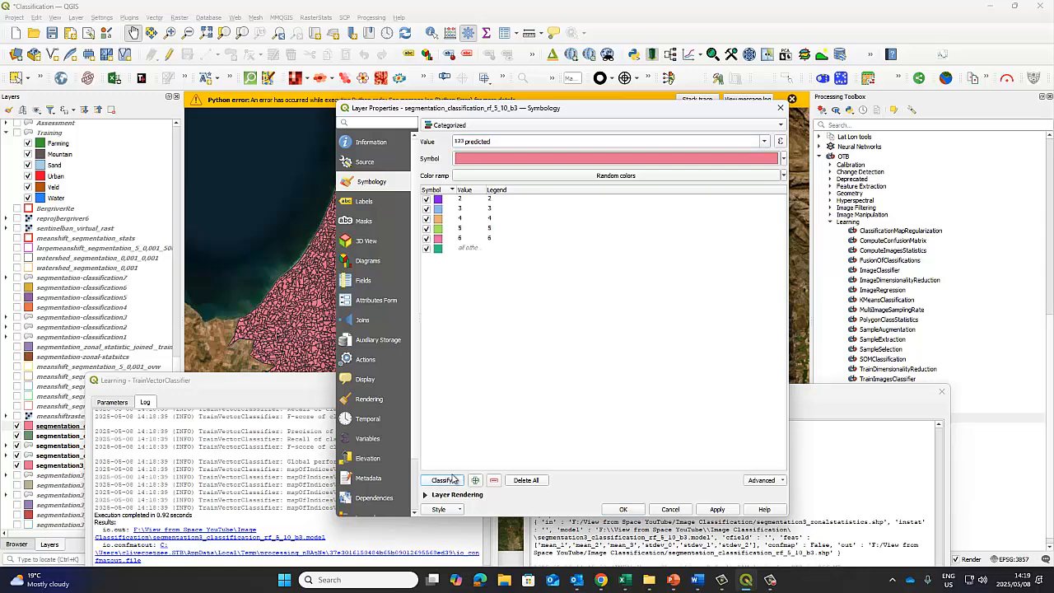
click(671, 511)
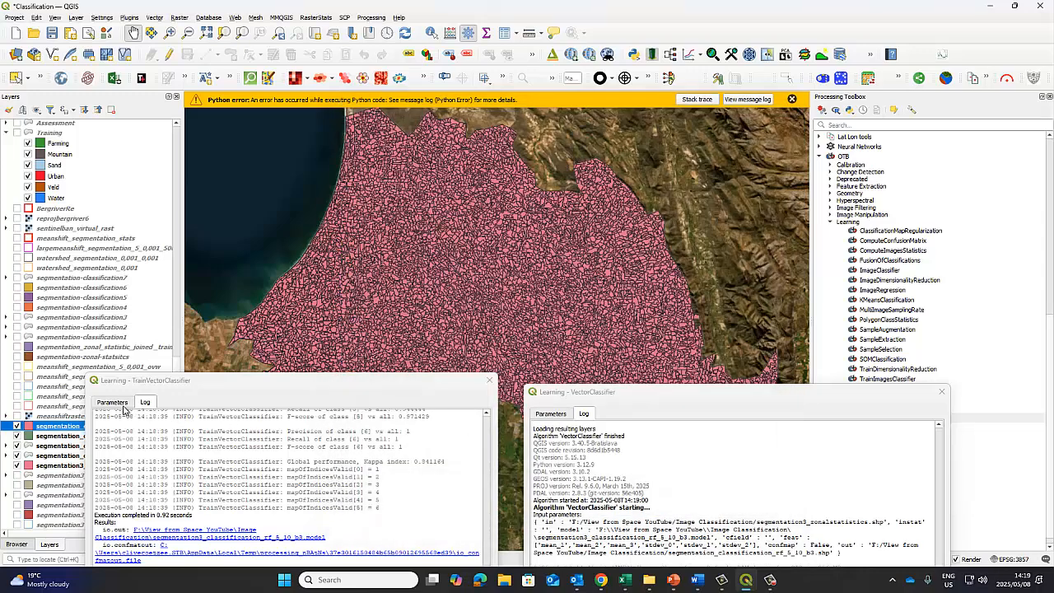
Arrange TrainVectorClassifier's parameters beside VectorClassifier's log and review the random forest settings from the classifier choice to the output model.
click(123, 402)
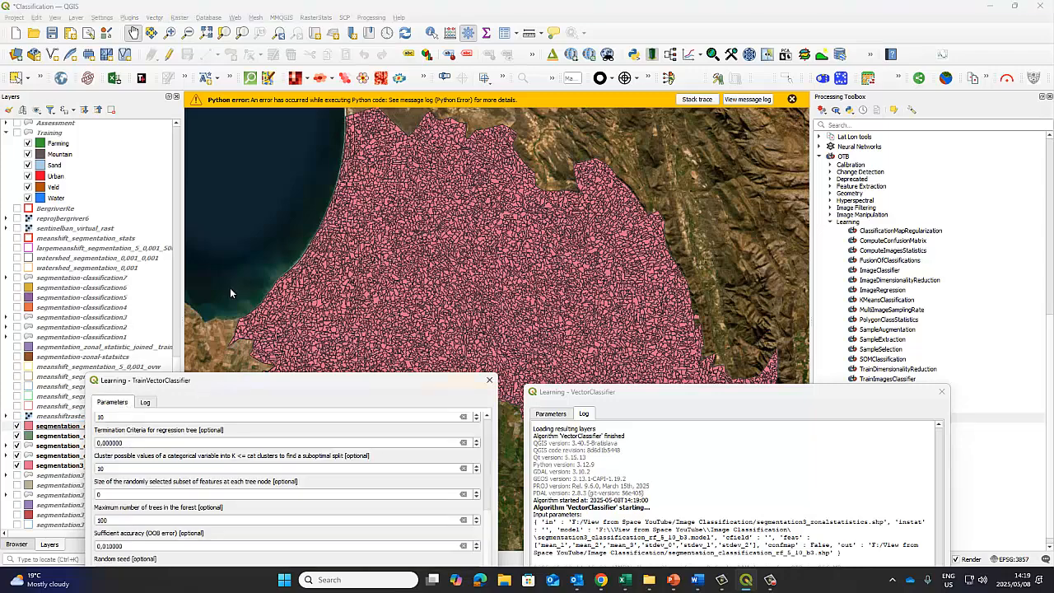
drag(239, 381, 236, 128)
drag(704, 405, 688, 154)
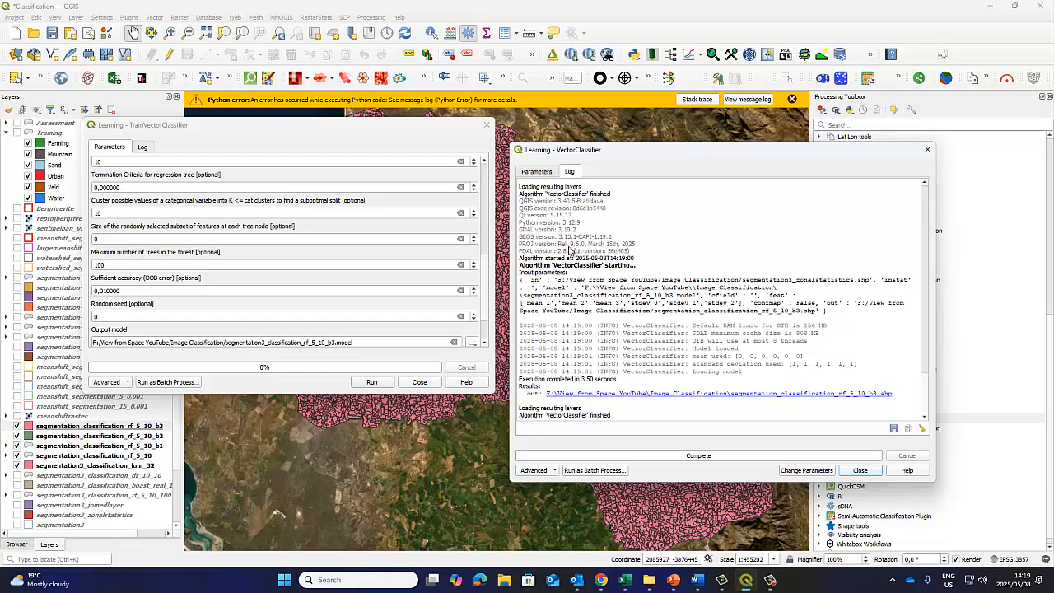
drag(276, 396, 276, 472)
drag(605, 156, 603, 137)
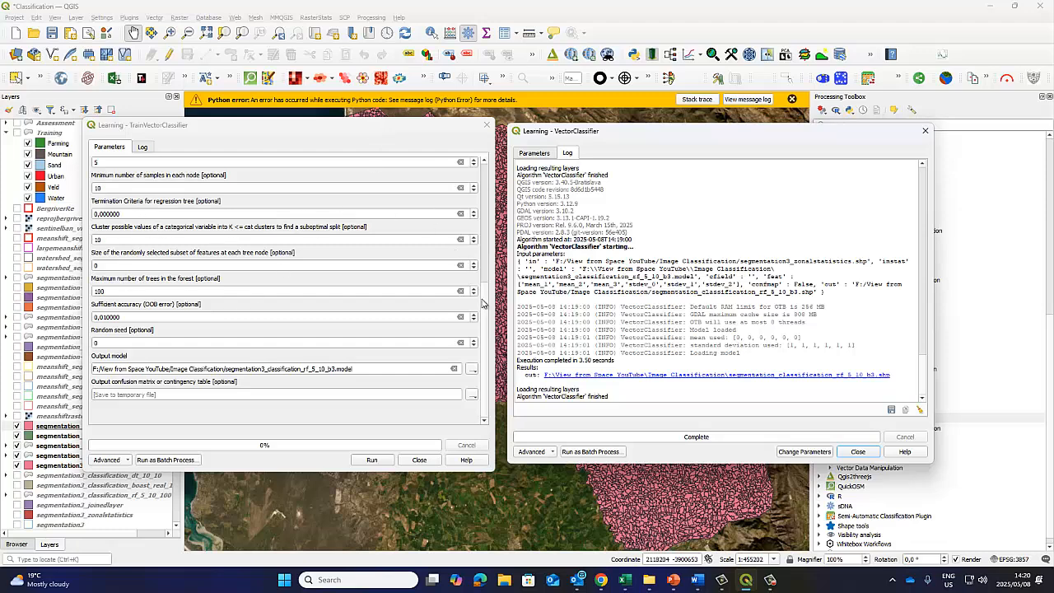
drag(483, 302, 483, 267)
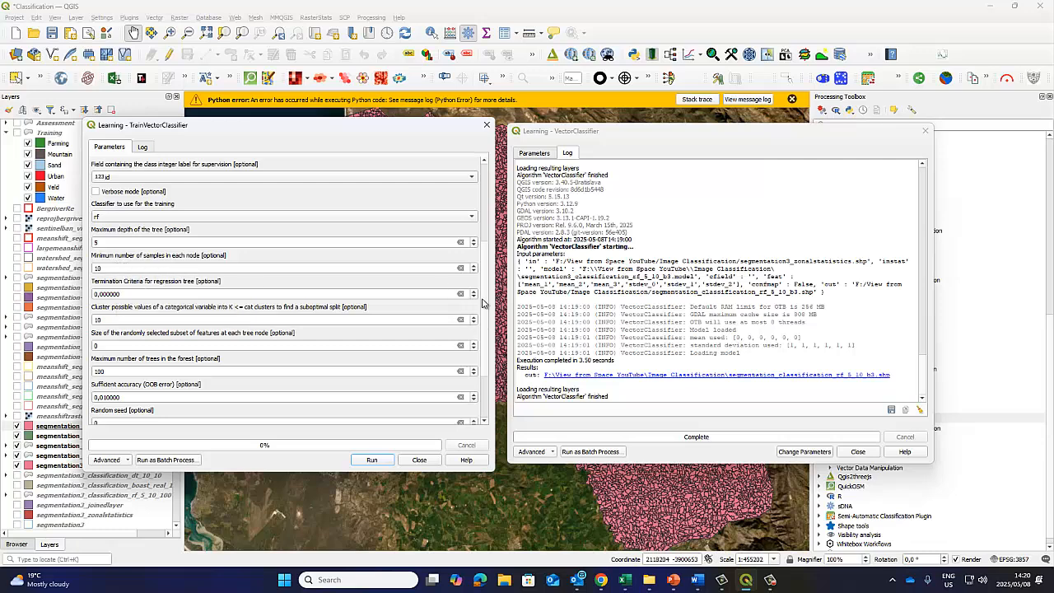
drag(485, 304, 486, 370)
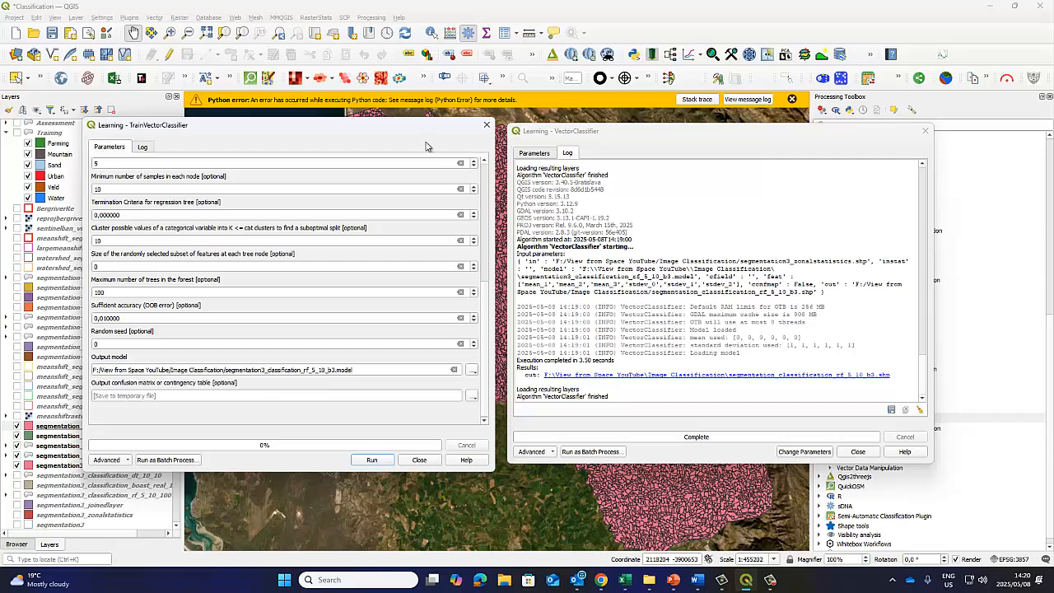
Uncover the map and hide the segmentation_classification_rf_5_10_b3, b2 and b1 layers to show the segmentation_classification_rf_5_10 result.
drag(421, 128, 430, 340)
click(18, 426)
click(17, 436)
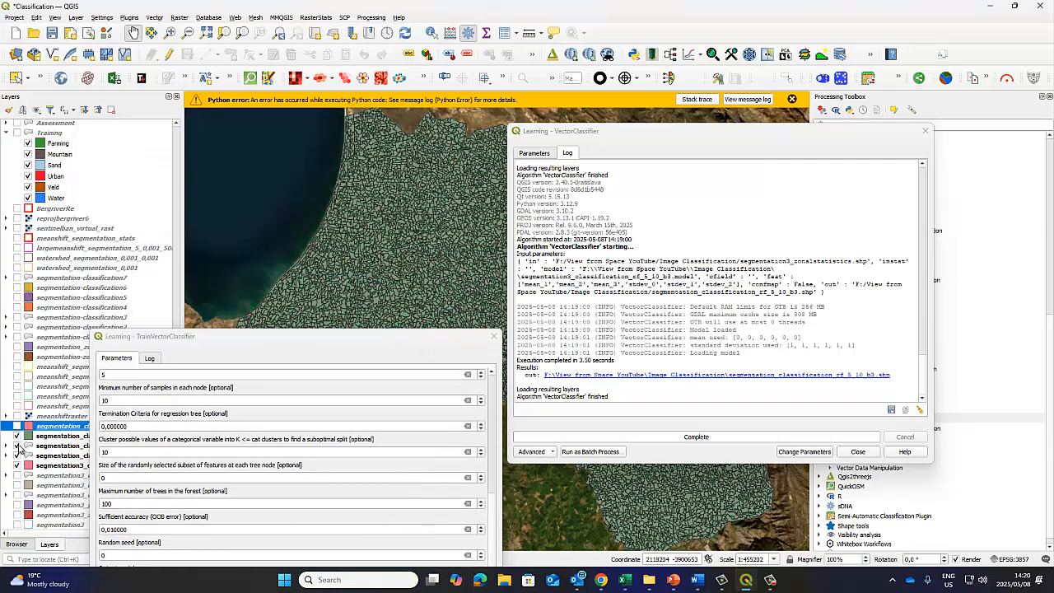
click(17, 446)
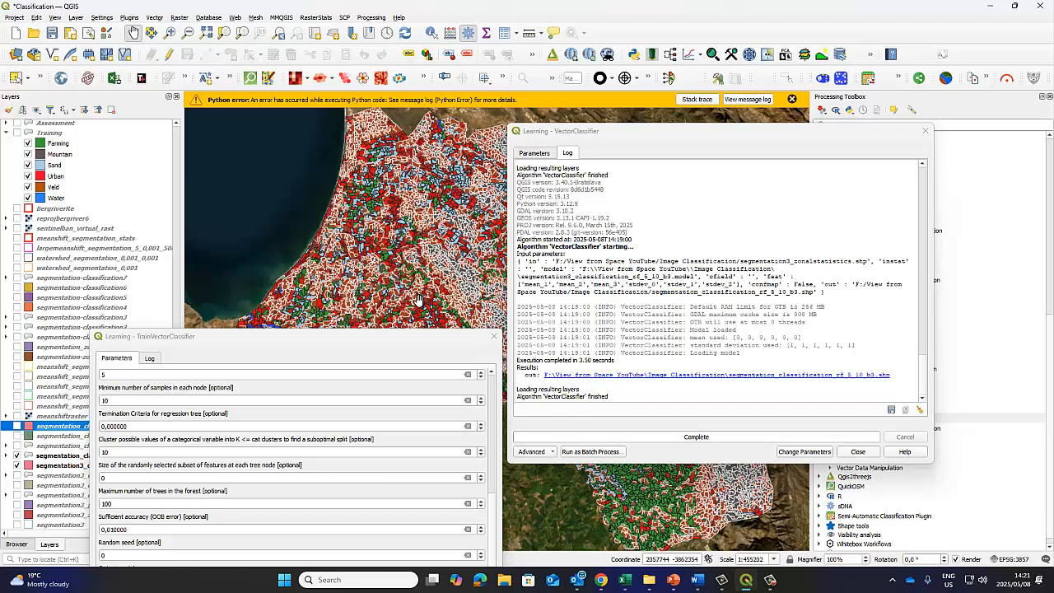
Move both classifier dialogs aside to examine the segmentation_classification_rf_5_10 map, and place them side by side again.
drag(376, 340, 373, 140)
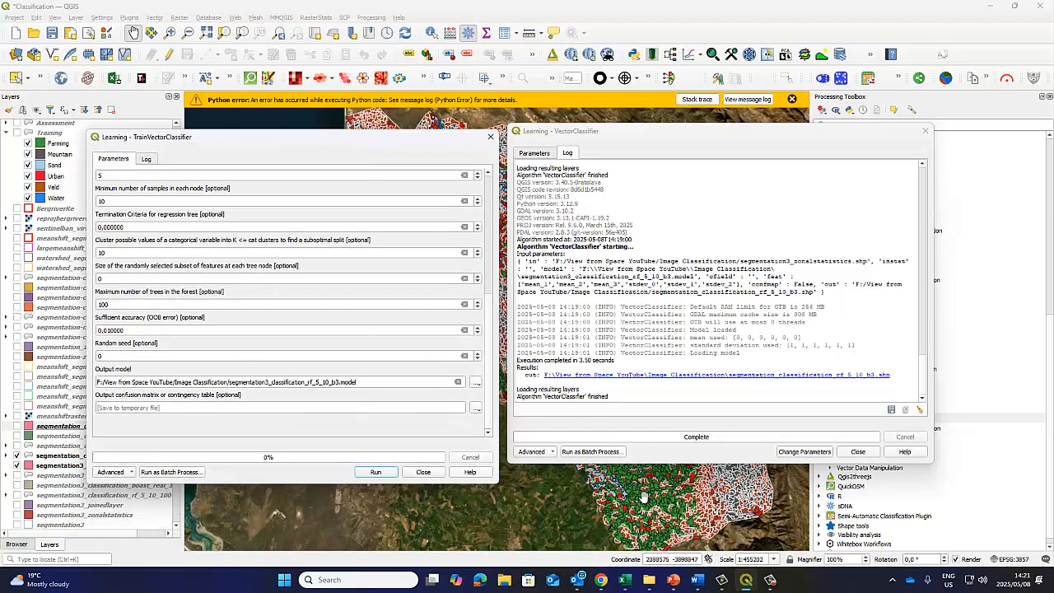
drag(614, 132, 788, 205)
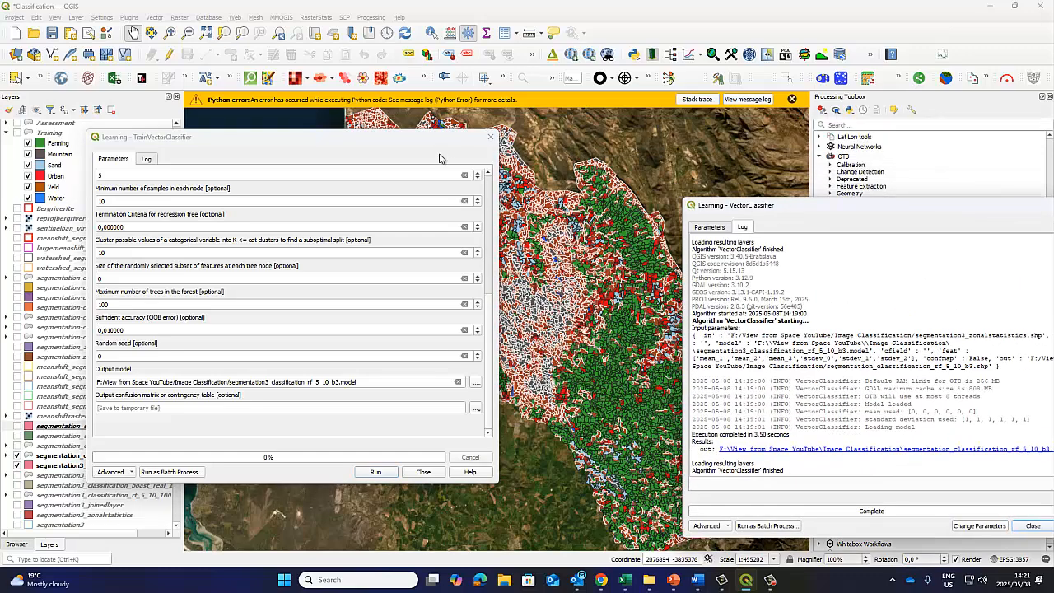
drag(439, 138, 367, 314)
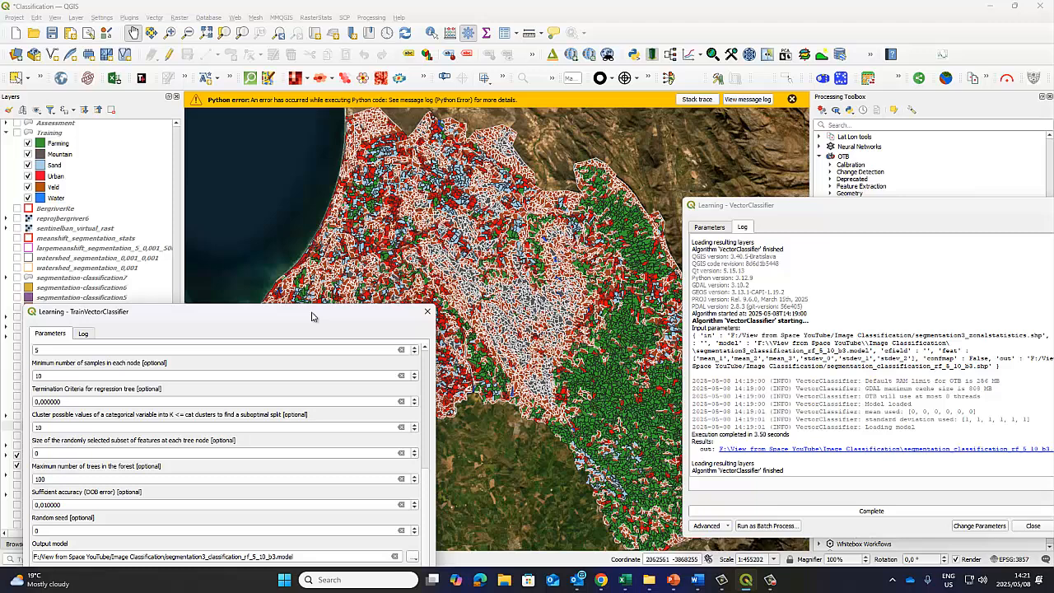
drag(311, 317, 356, 182)
drag(849, 213, 664, 186)
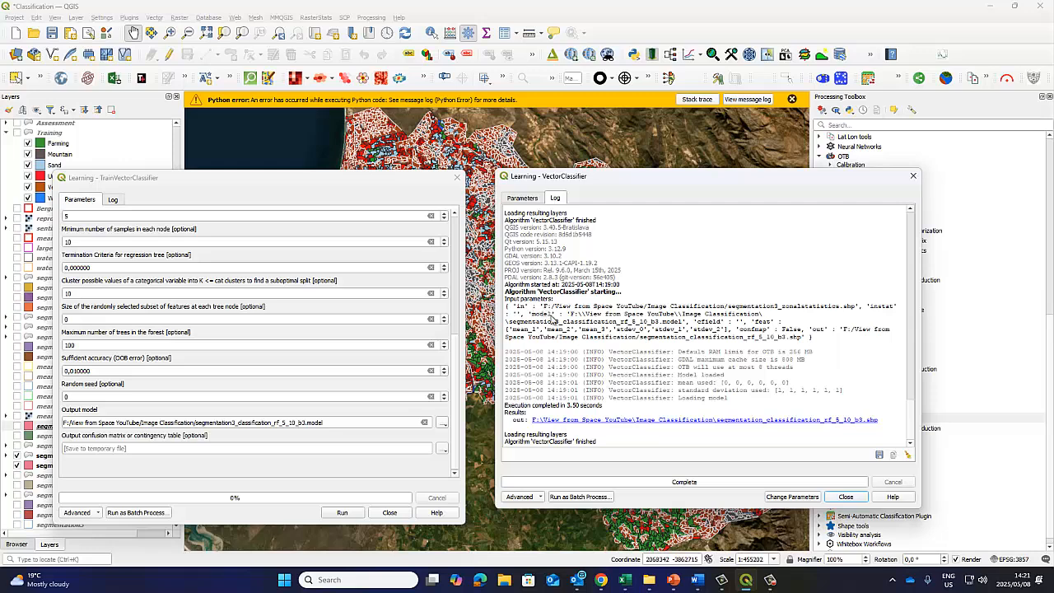
Switch to Chrome to look over the latest videos on the View From Space YouTube channel, and return to QGIS.
mouse_move(601, 581)
click(650, 527)
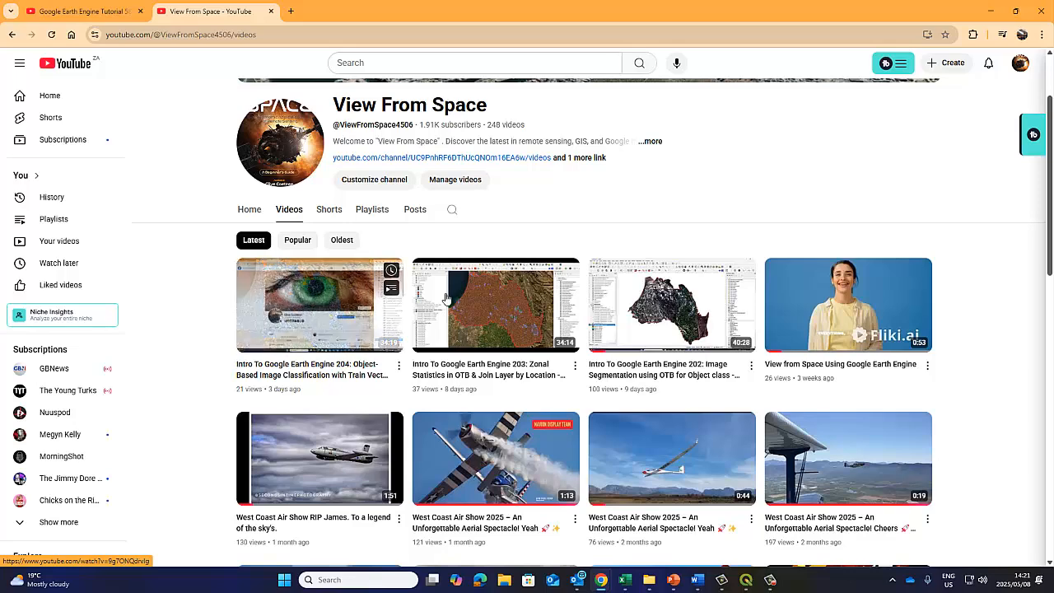
mouse_move(363, 302)
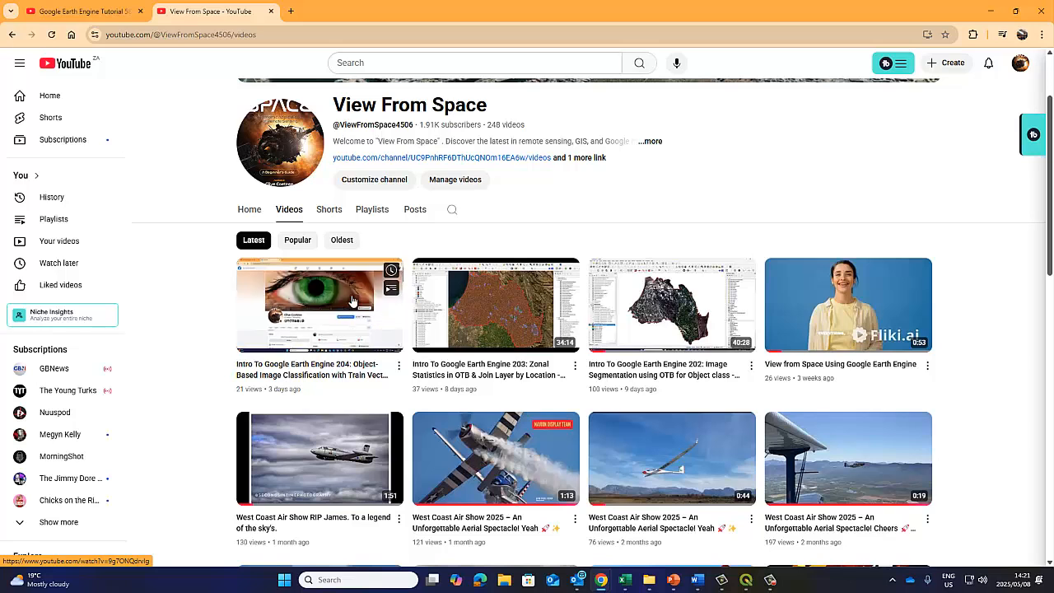
mouse_move(540, 353)
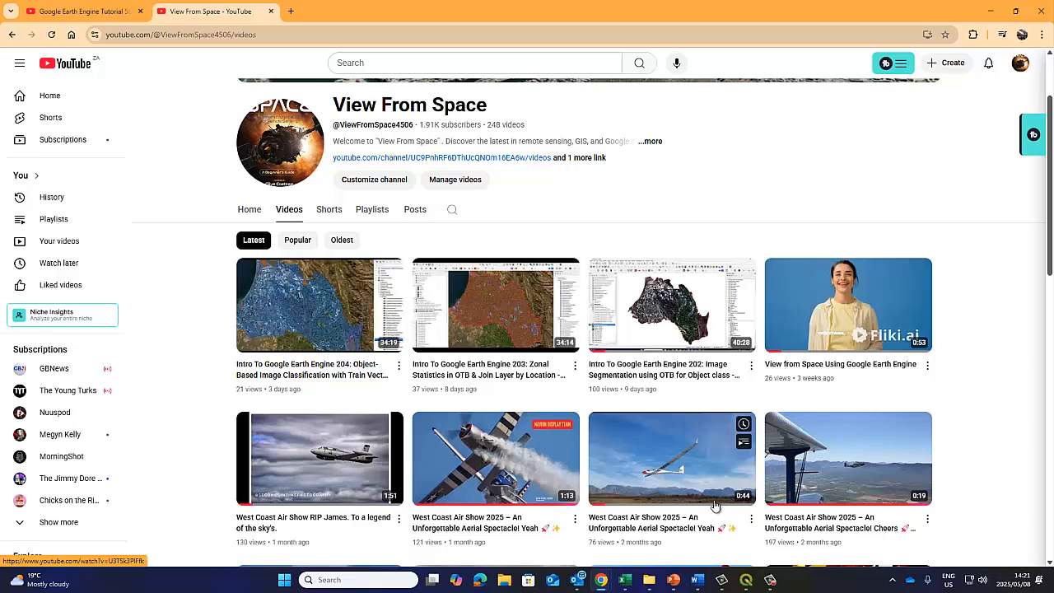
click(746, 580)
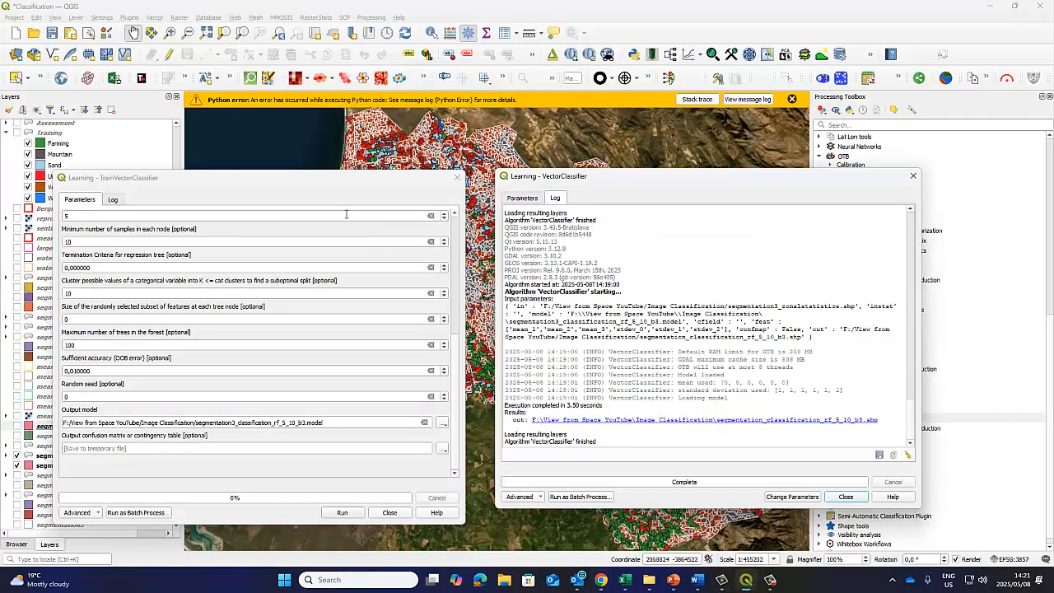